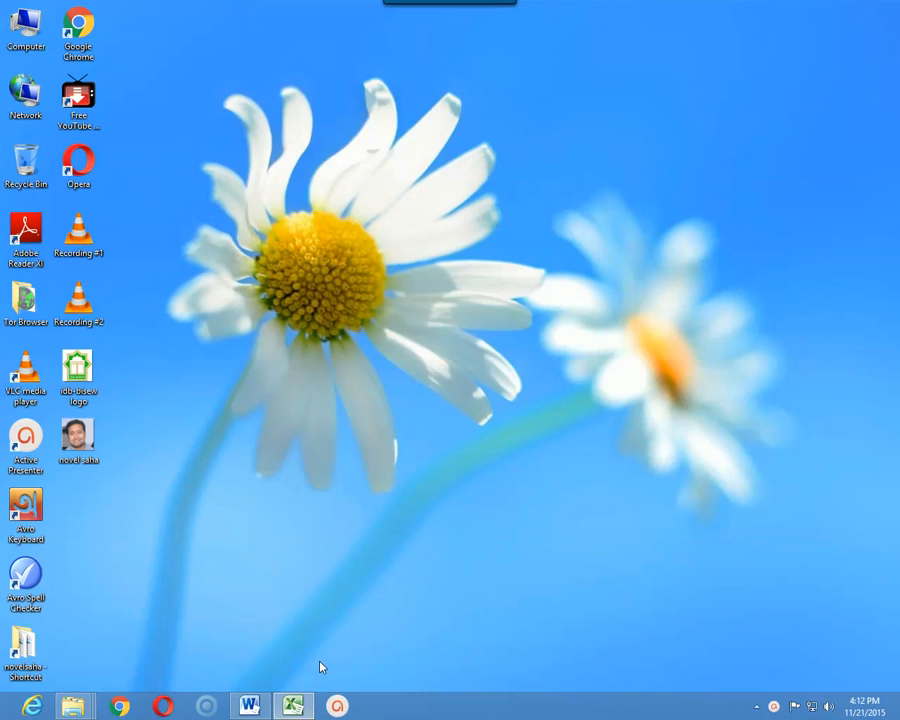
- Switch to the open Excel workbook and add a new worksheet after Sheet1
{"action": "left_click", "coordinate": [293, 706]}
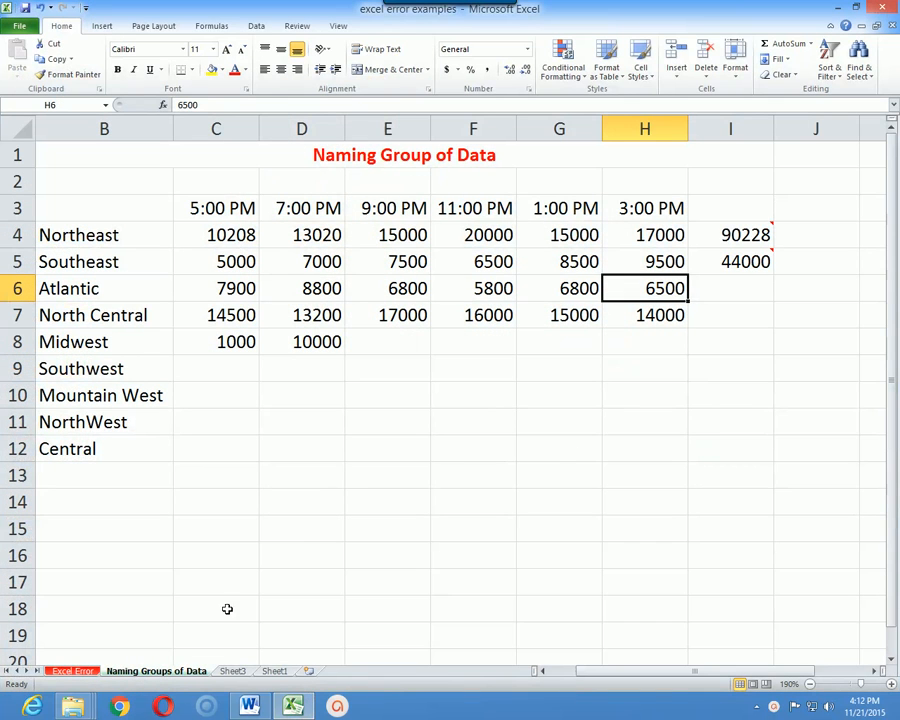
{"action": "left_click", "coordinate": [233, 668]}
{"action": "left_click", "coordinate": [274, 670]}
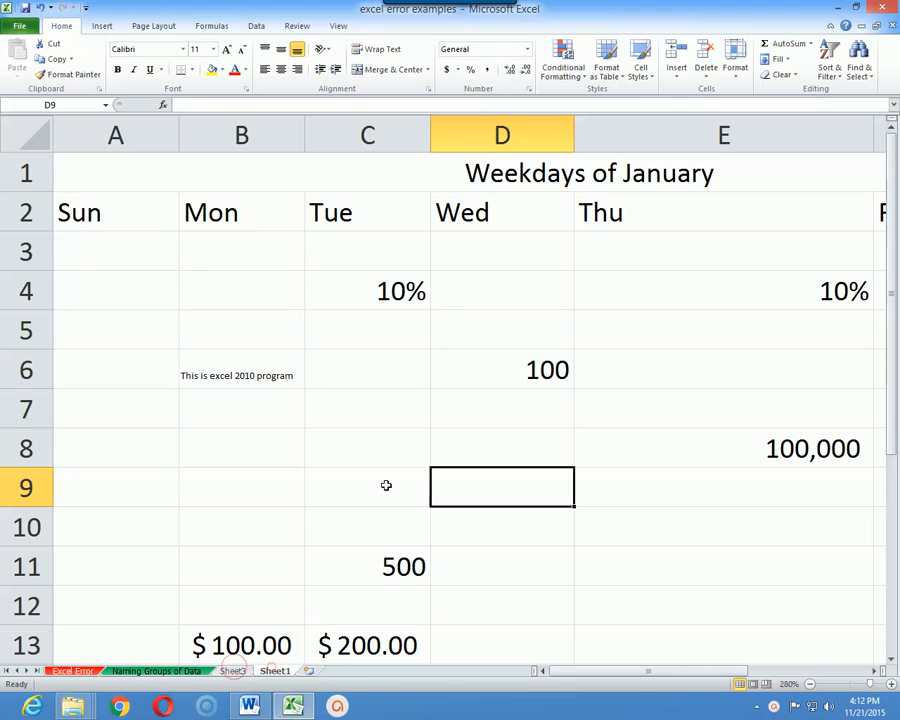
{"action": "left_click", "coordinate": [306, 670]}
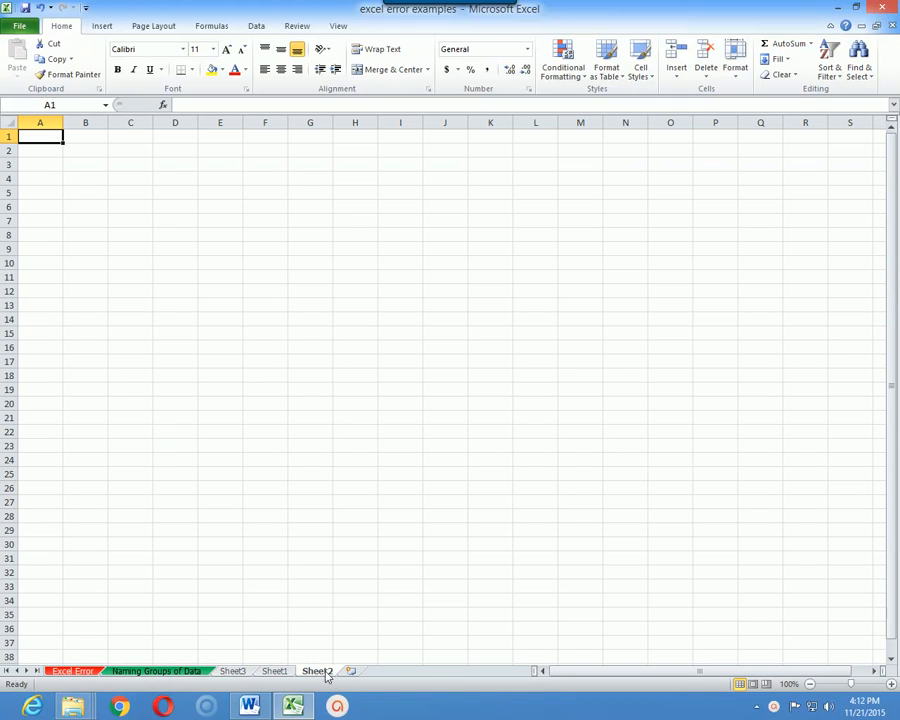
{"action": "scroll", "coordinate": [546, 476], "scroll_direction": "up", "scroll_amount": 10}
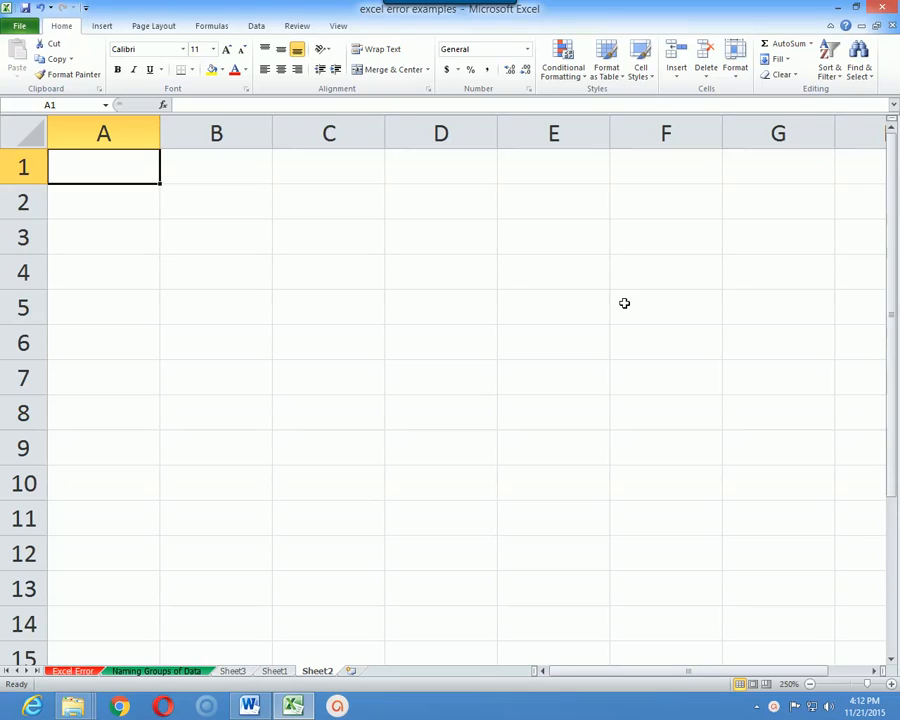
{"action": "key", "text": "Down"}
{"action": "key", "text": "Down"}
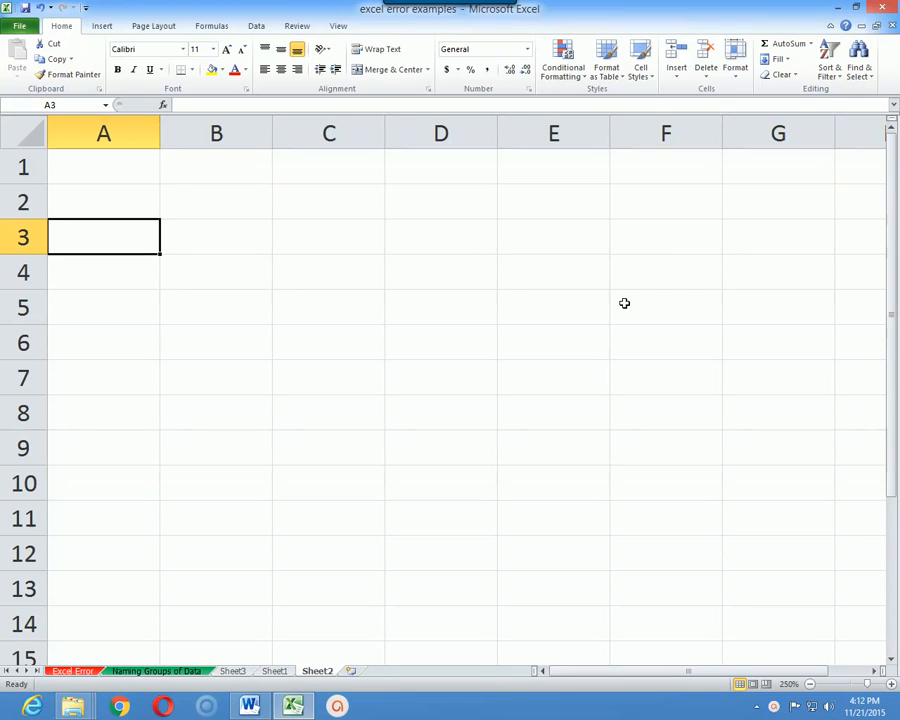
{"action": "key", "text": "Up"}
{"action": "key", "text": "Right"}
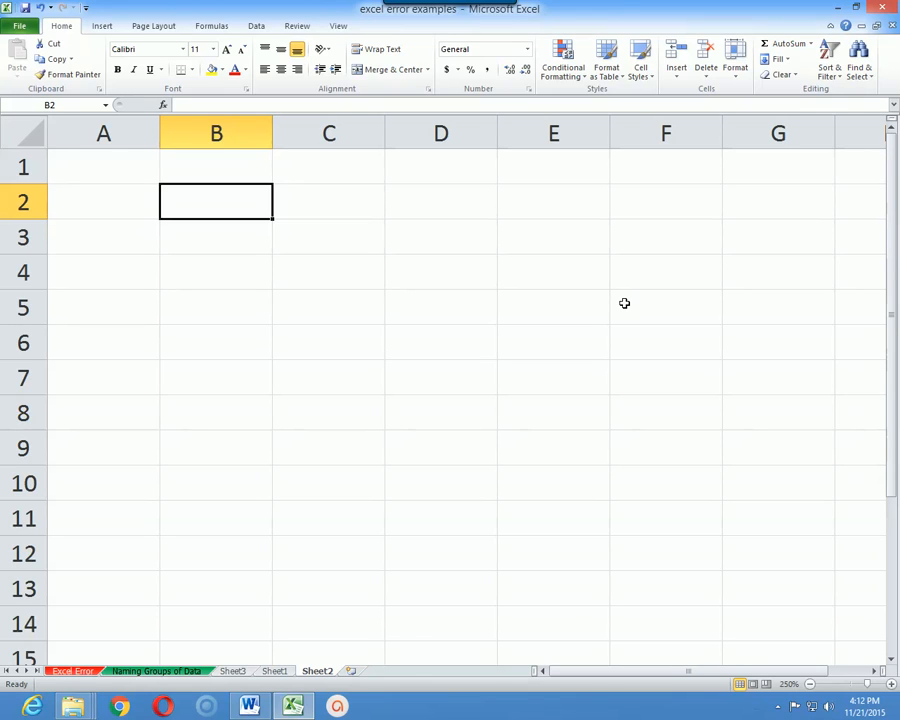
{"action": "key", "text": "Left"}
{"action": "key", "text": "Right"}
{"action": "key", "text": "Left"}
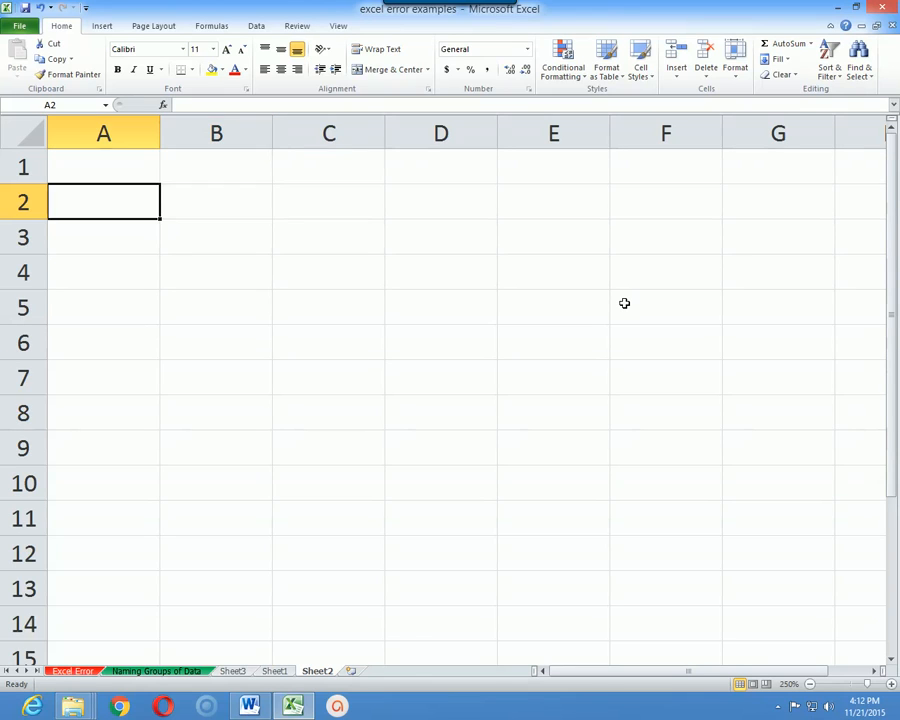
- Enter a capitalized first name in cell B2 and fill it down to B3
{"action": "key", "text": "Right"}
{"action": "type", "text": "Suman"}
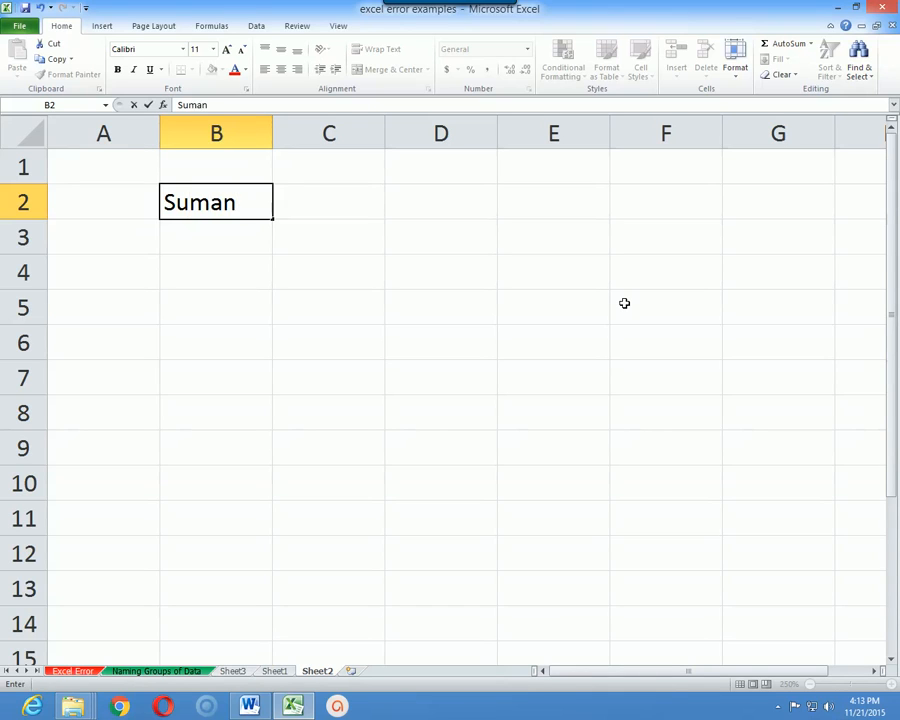
{"action": "key", "text": "ctrl+Return"}
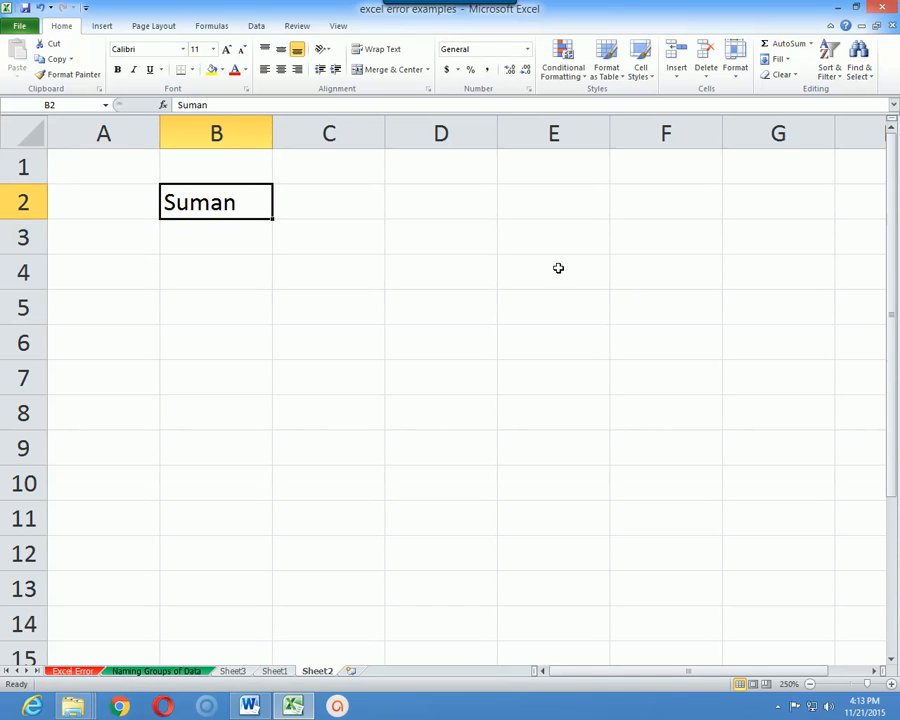
{"action": "left_click_drag", "start_coordinate": [268, 222], "coordinate": [265, 270]}
{"action": "left_click", "coordinate": [244, 221]}
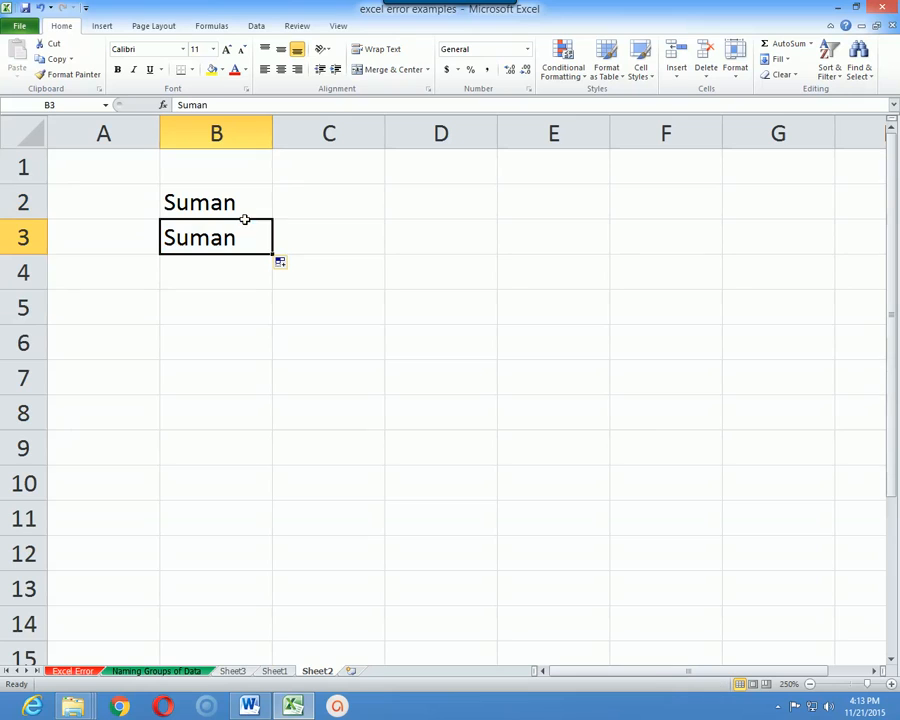
- Clear the names from cells B2 and B3
{"action": "key", "text": "Up"}
{"action": "key", "text": "Delete"}
{"action": "key", "text": "Down"}
{"action": "key", "text": "Delete"}
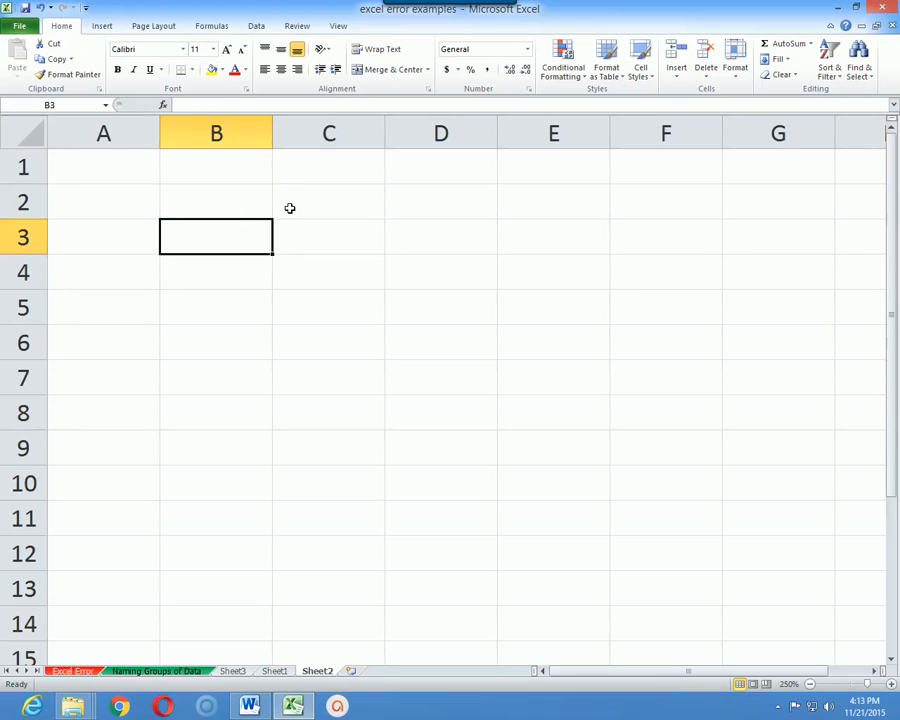
- Enter a lowercase first name in cell B2 and fill it down through B5
{"action": "key", "text": "Up"}
{"action": "type", "text": "s"}
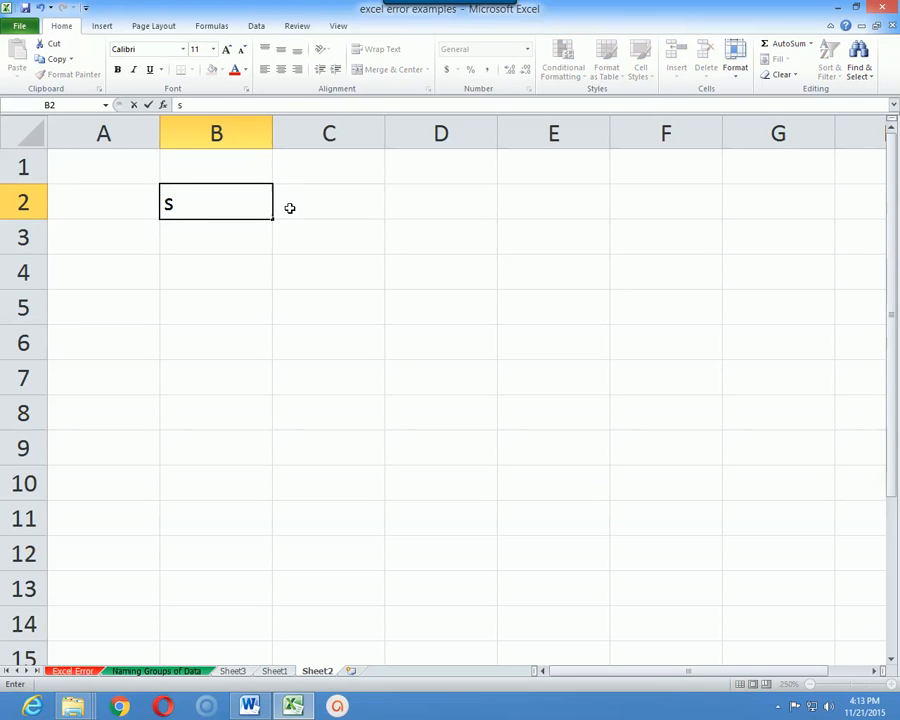
{"action": "type", "text": "umon"}
{"action": "key", "text": "Return"}
{"action": "key", "text": "Up"}
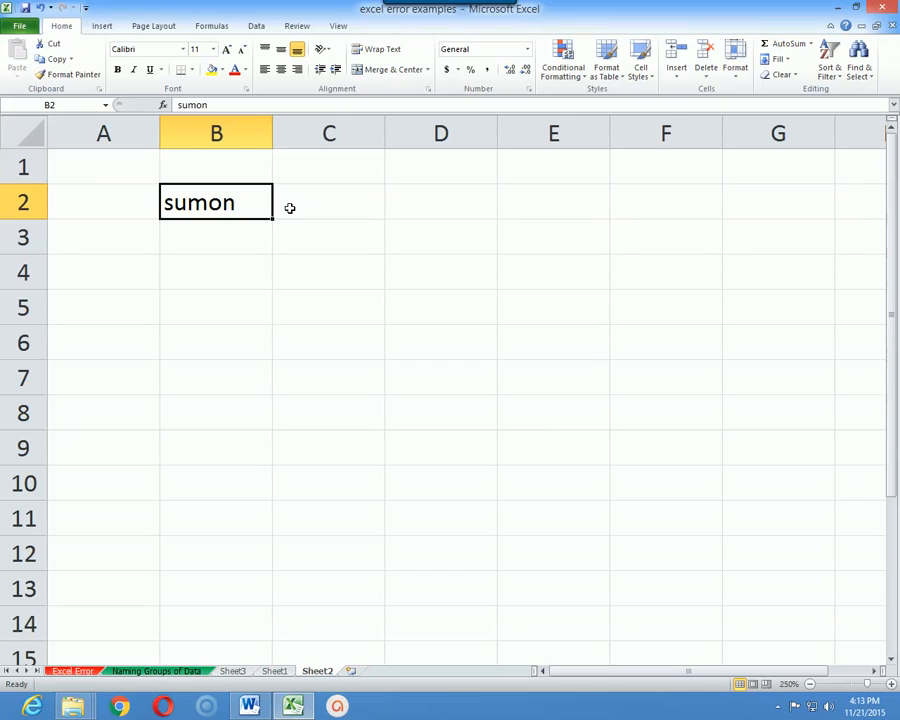
{"action": "left_click_drag", "start_coordinate": [272, 218], "coordinate": [272, 318]}
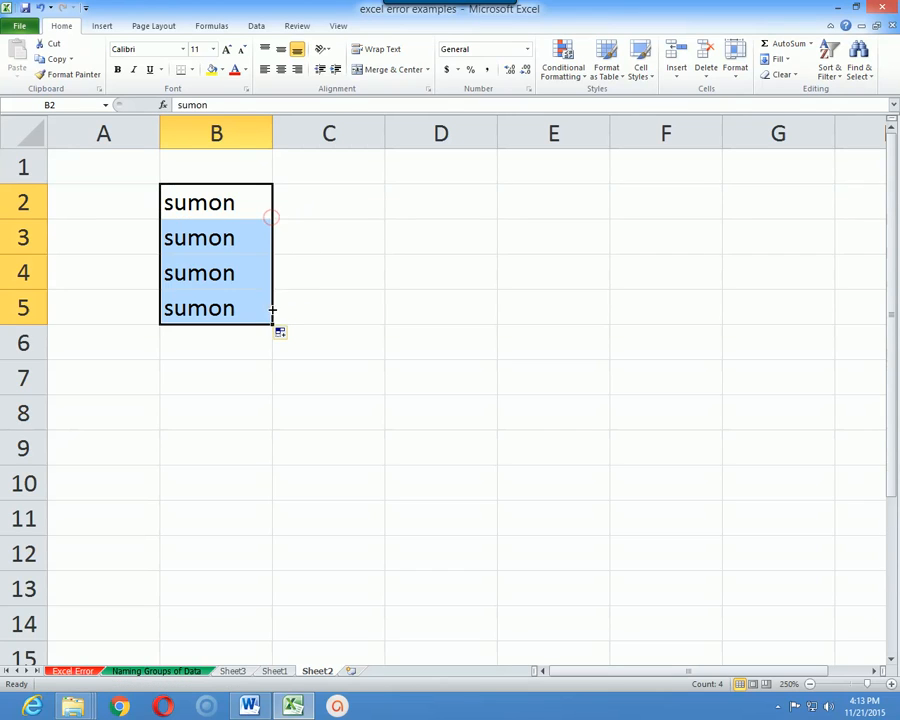
- Clear the filled names from the range B2:B5
{"action": "left_click", "coordinate": [236, 205]}
{"action": "left_click_drag", "start_coordinate": [236, 205], "coordinate": [224, 300]}
{"action": "key", "text": "Delete"}
- Enter a different first name in cell B2 and fill it down through B6
{"action": "left_click", "coordinate": [240, 209]}
{"action": "type", "text": "Kamal"}
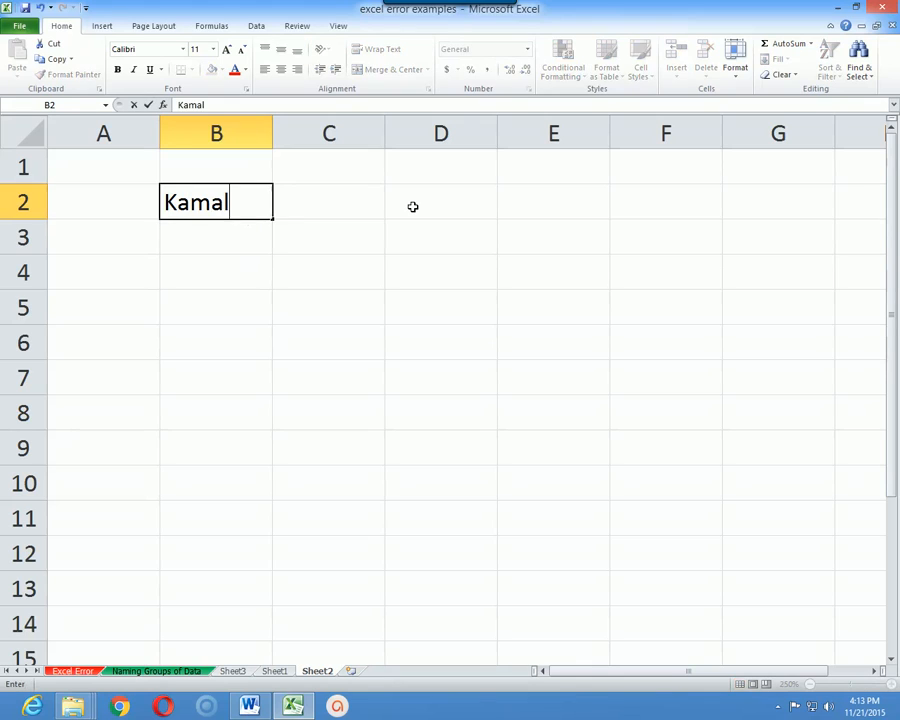
{"action": "key", "text": "ctrl+Return"}
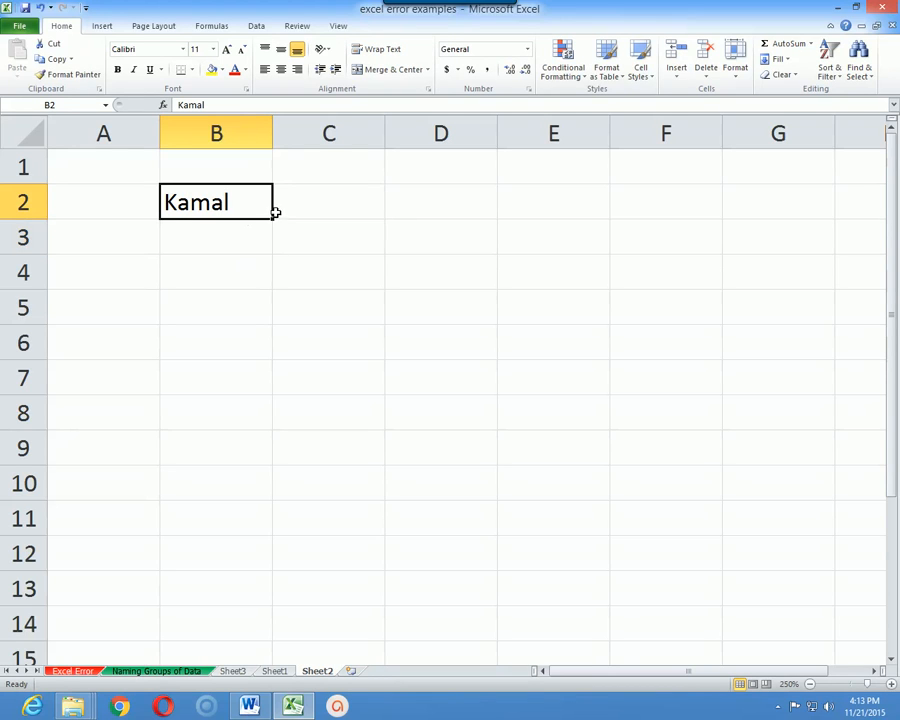
{"action": "left_click_drag", "start_coordinate": [272, 218], "coordinate": [274, 352]}
{"action": "left_click", "coordinate": [336, 327]}
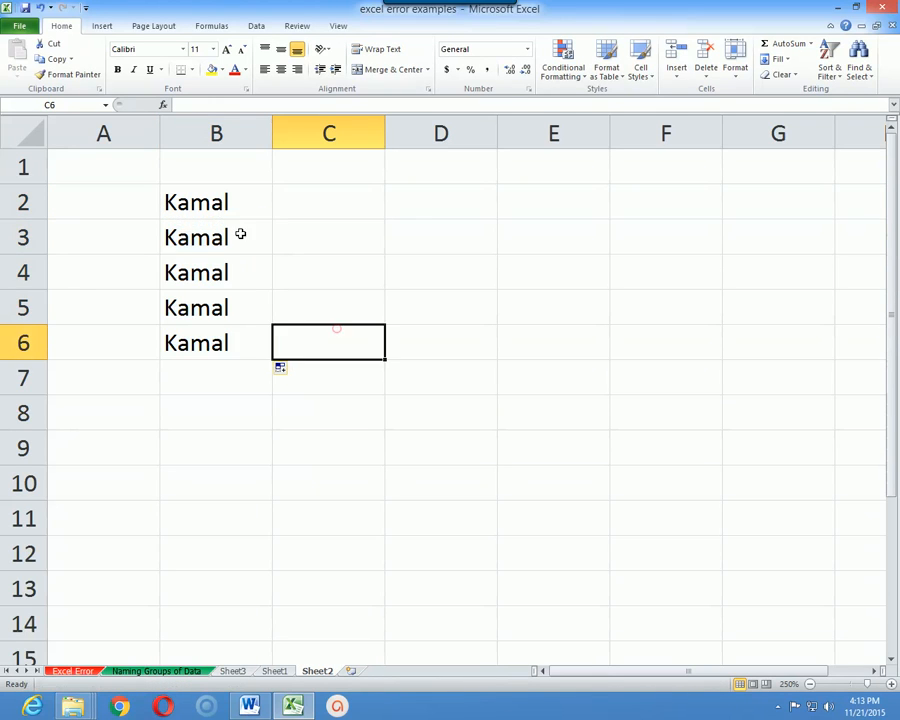
- Clear the filled names from the range B2:B6
{"action": "left_click_drag", "start_coordinate": [239, 199], "coordinate": [235, 356]}
{"action": "key", "text": "Delete"}
{"action": "left_click", "coordinate": [226, 299]}
{"action": "left_click", "coordinate": [227, 222]}
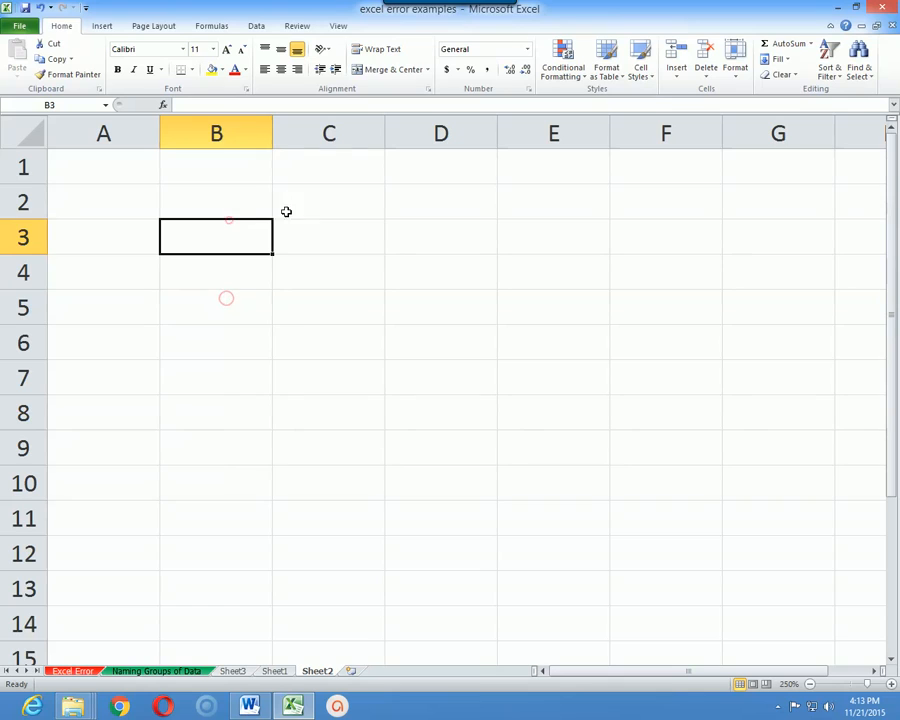
{"action": "key", "text": "Up"}
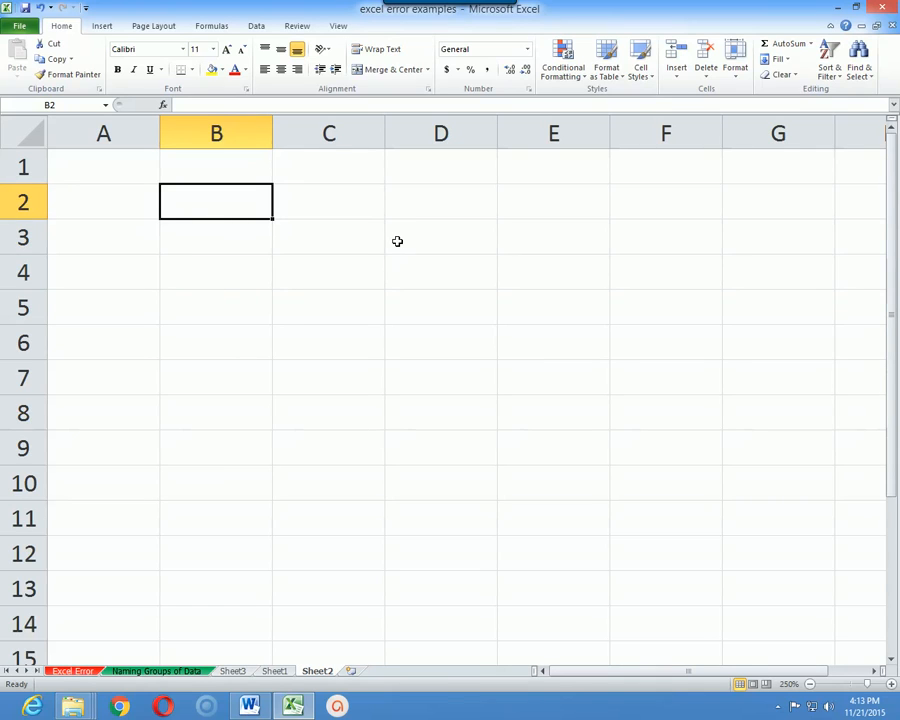
{"action": "key", "text": "Down"}
{"action": "key", "text": "Down"}
{"action": "key", "text": "Up"}
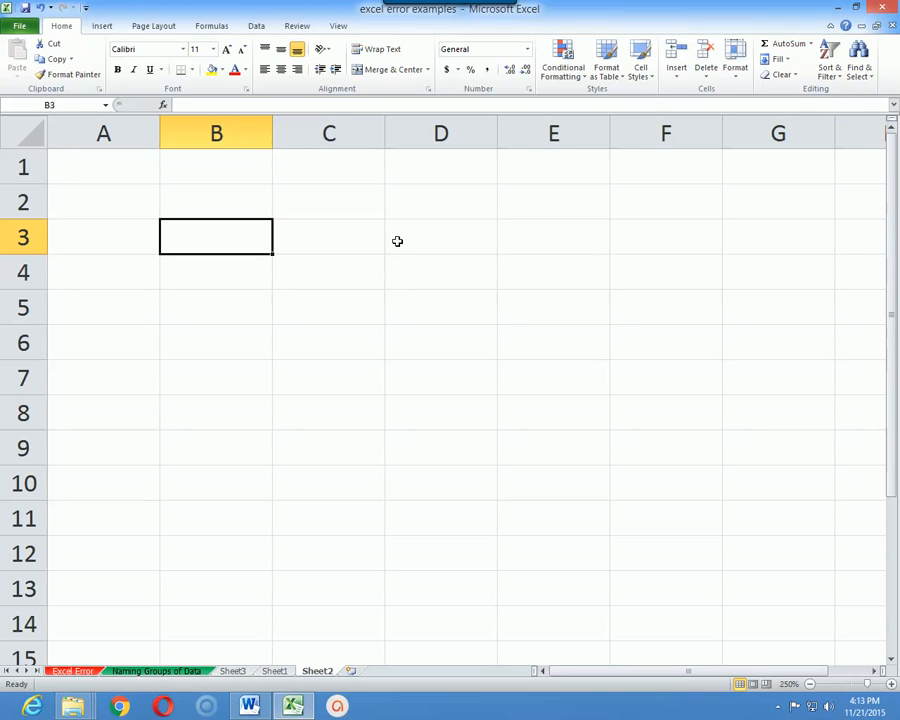
{"action": "key", "text": "Left"}
{"action": "key", "text": "Right"}
{"action": "key", "text": "Left"}
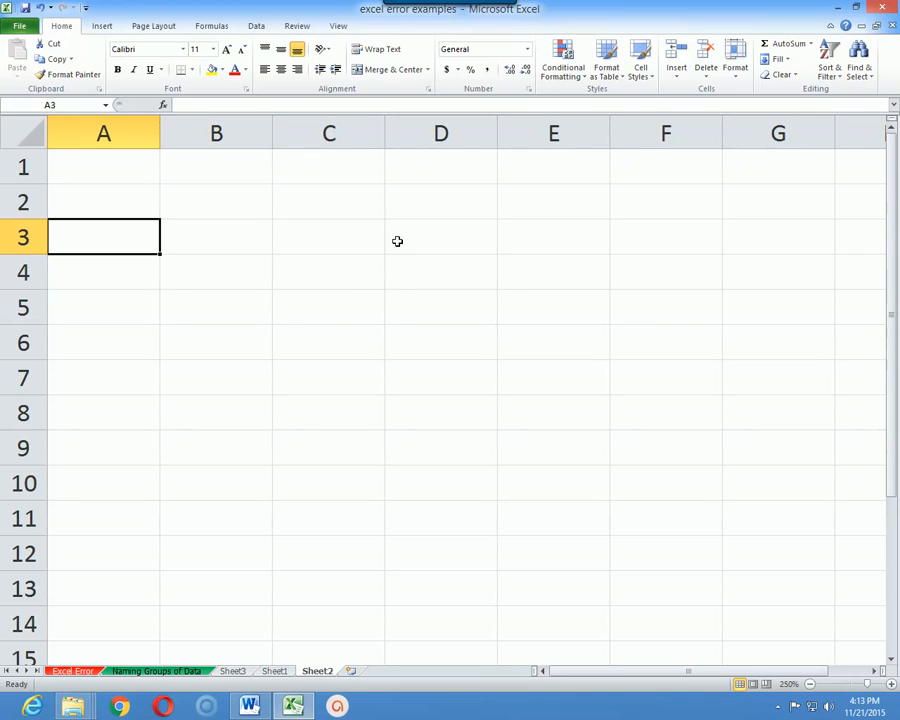
{"action": "key", "text": "Right"}
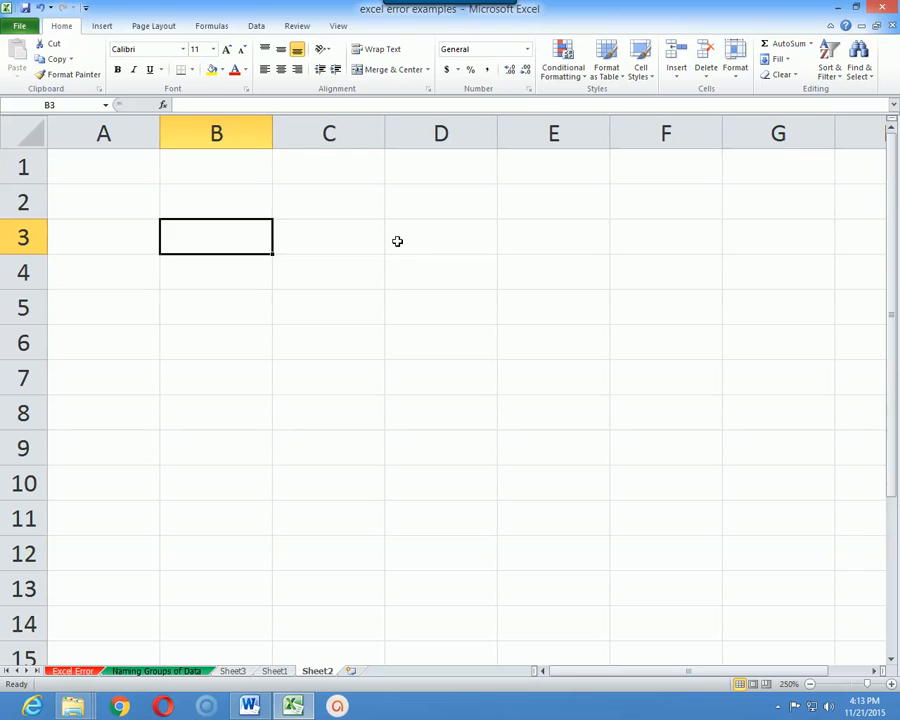
- Rename the worksheet Sheet2 as January
{"action": "left_click", "coordinate": [236, 670]}
{"action": "double_click", "coordinate": [318, 670]}
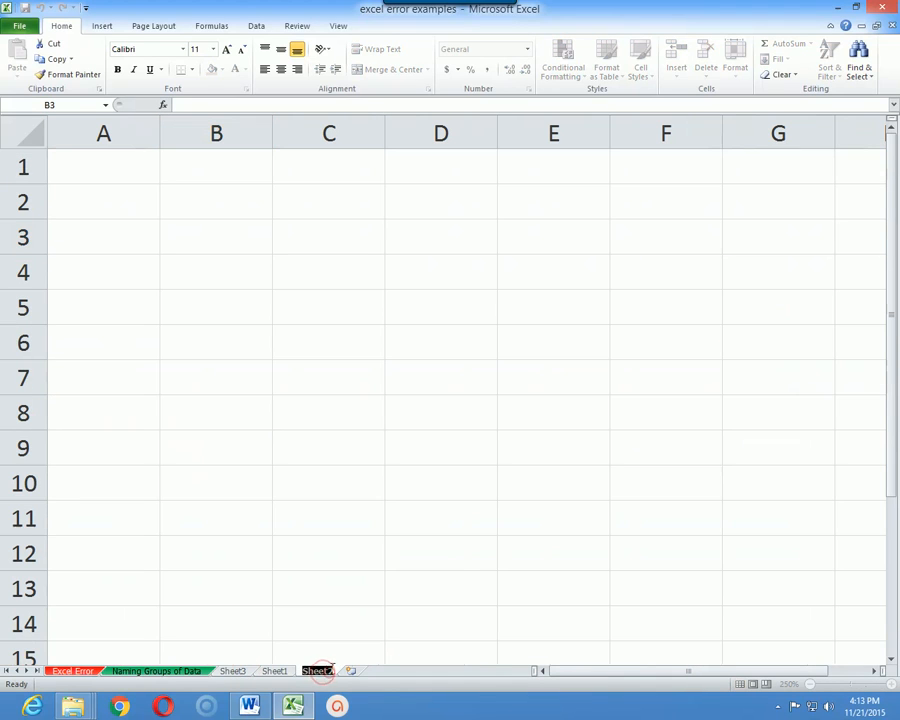
{"action": "type", "text": "January"}
{"action": "key", "text": "Return"}
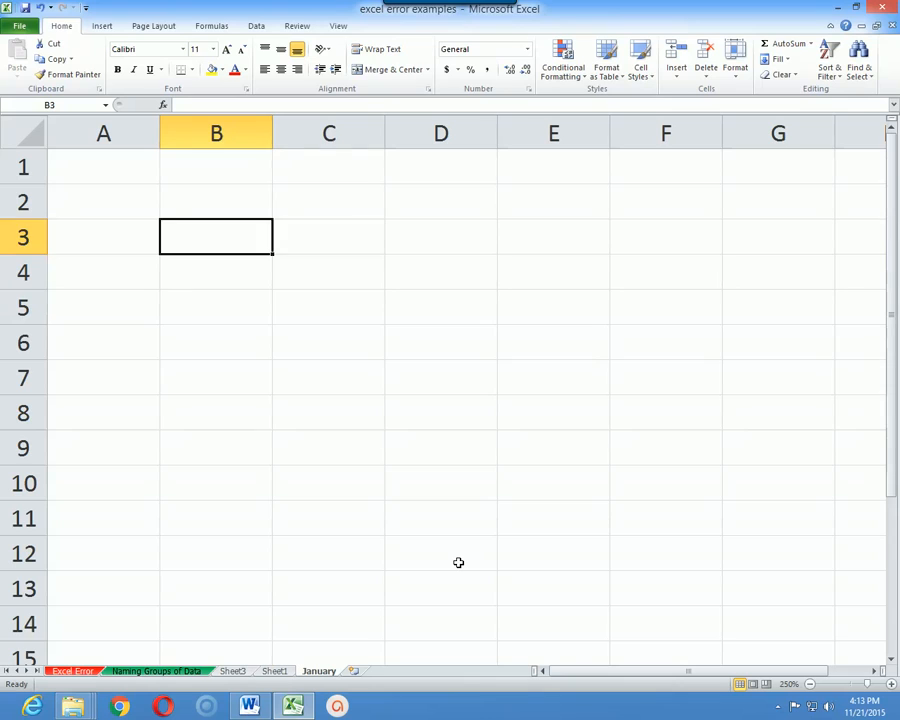
- Enter the column header Date in cell A3 of the January sheet
{"action": "key", "text": "Up"}
{"action": "key", "text": "Left"}
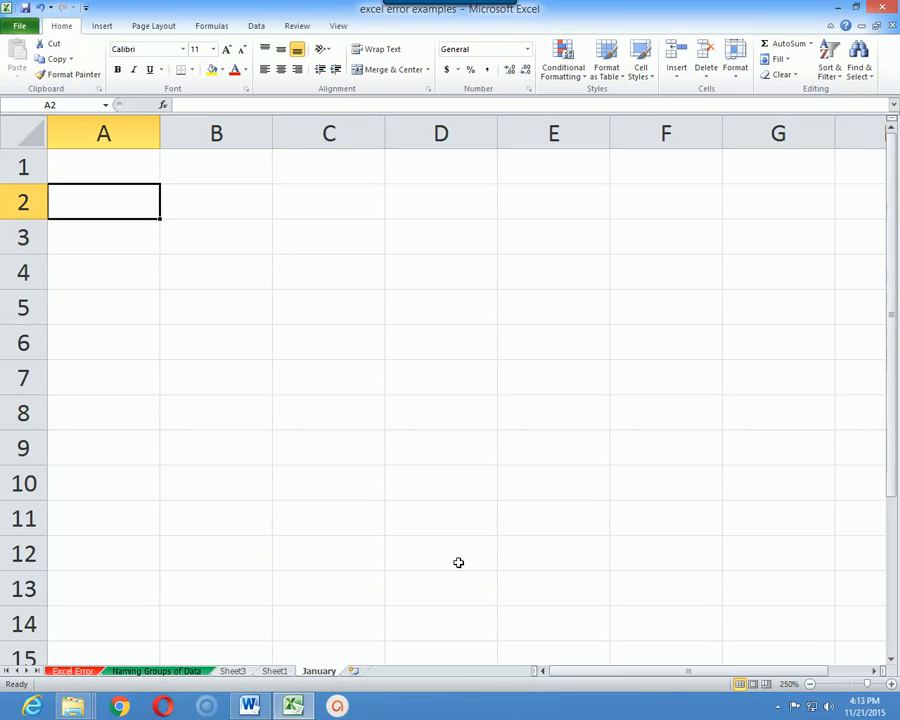
{"action": "key", "text": "Down"}
{"action": "key", "text": "Down"}
{"action": "key", "text": "Up"}
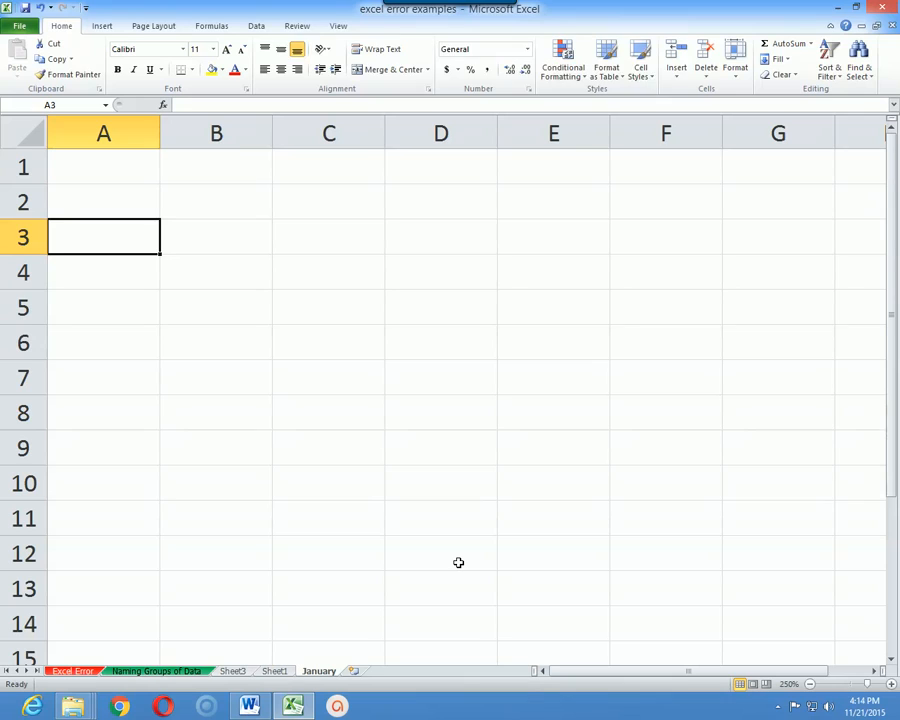
{"action": "type", "text": "Date"}
{"action": "key", "text": "Tab"}
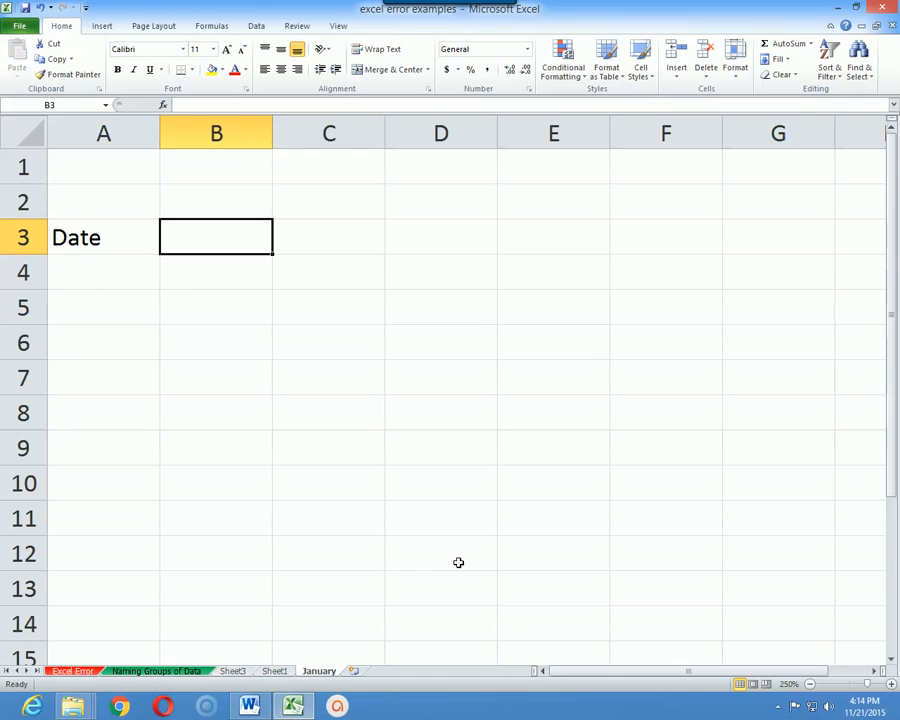
- Enter the column header H/Rent in cell B3
{"action": "type", "text": "Ho"}
{"action": "key", "text": "BackSpace"}
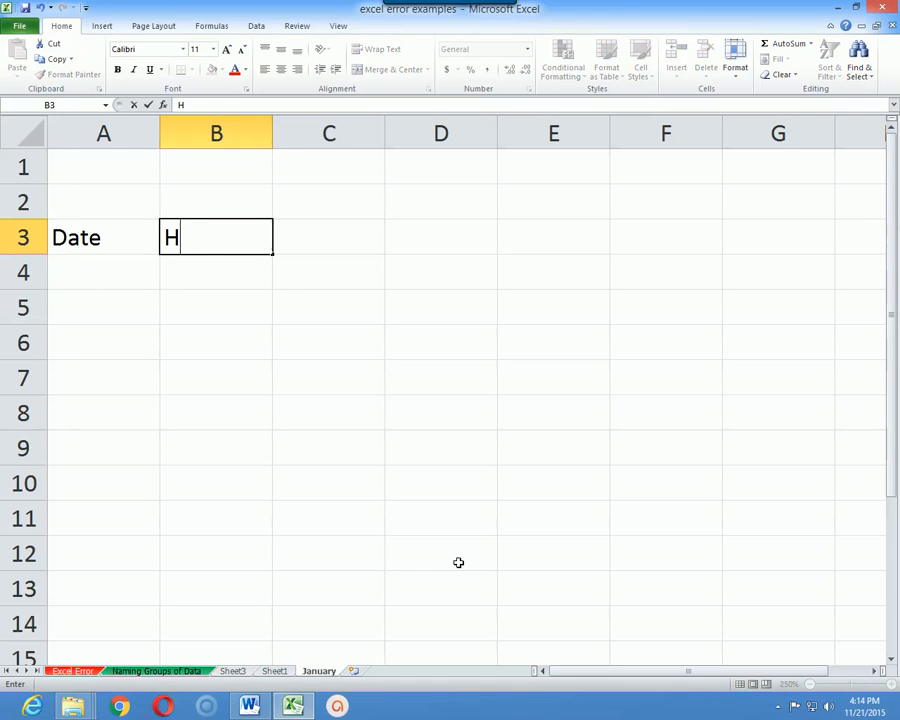
{"action": "type", "text": "?"}
{"action": "type", "text": "R"}
{"action": "key", "text": "BackSpace"}
{"action": "key", "text": "BackSpace"}
{"action": "type", "text": "/Rent"}
{"action": "key", "text": "Tab"}
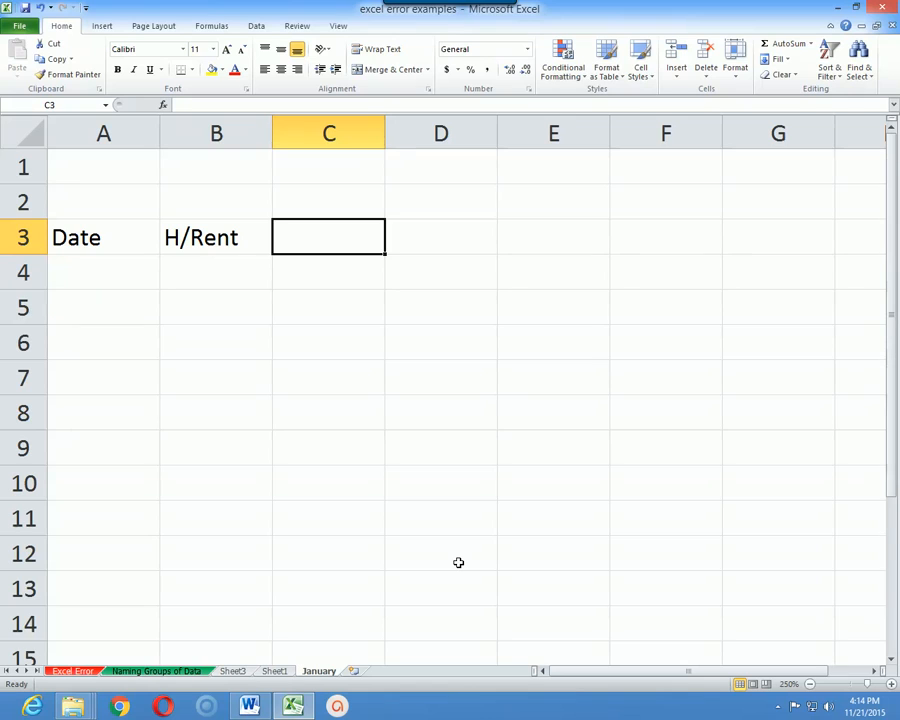
- Enter the column headers Transport, Food, Mobile and Recreation in cells C3 to F3
{"action": "type", "text": "Tra"}
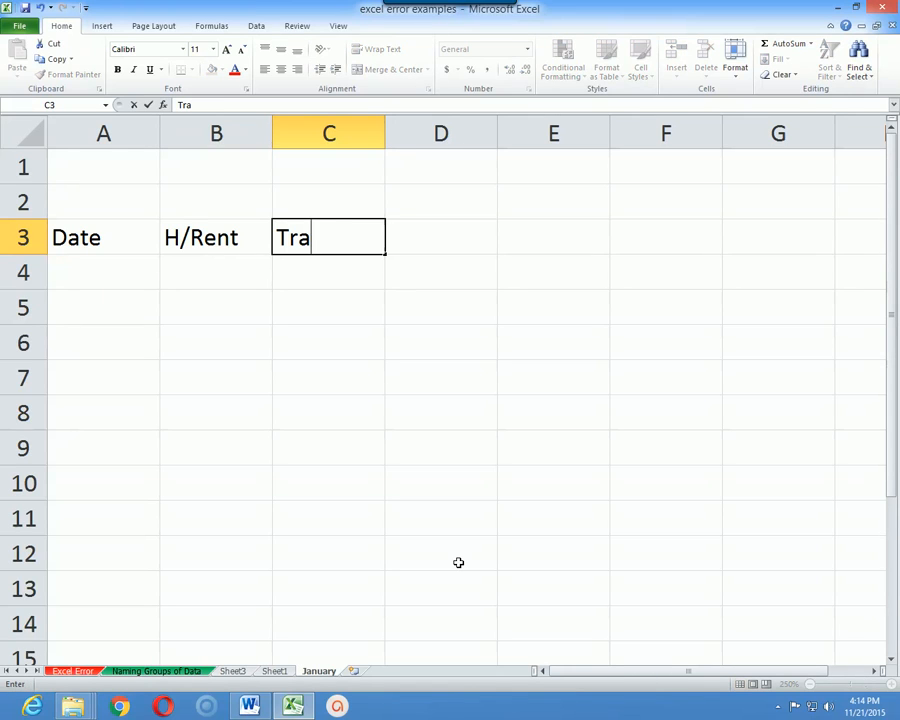
{"action": "type", "text": "nsport"}
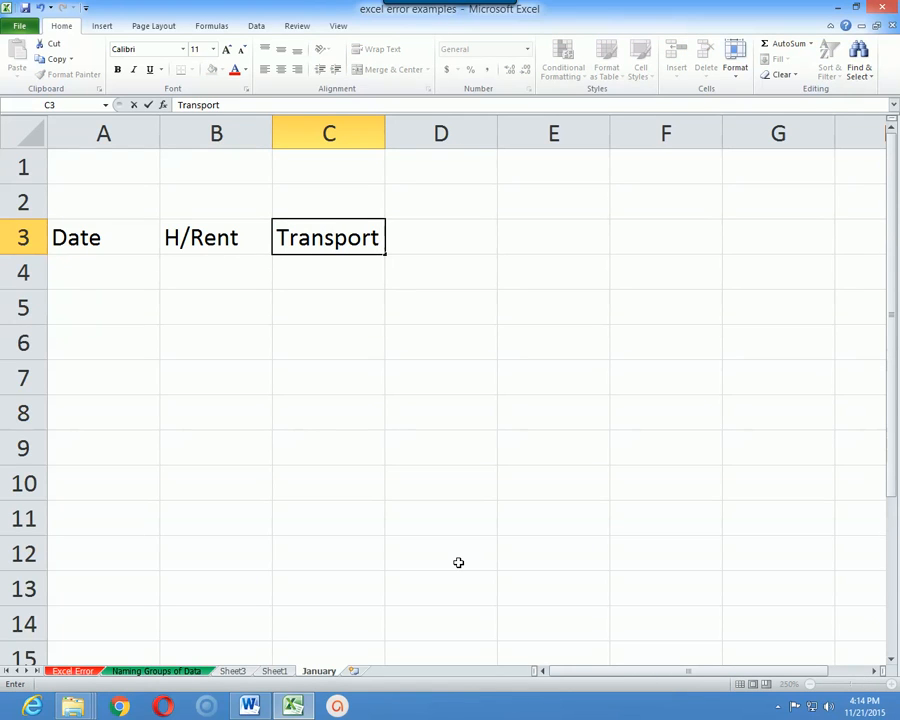
{"action": "key", "text": "Tab"}
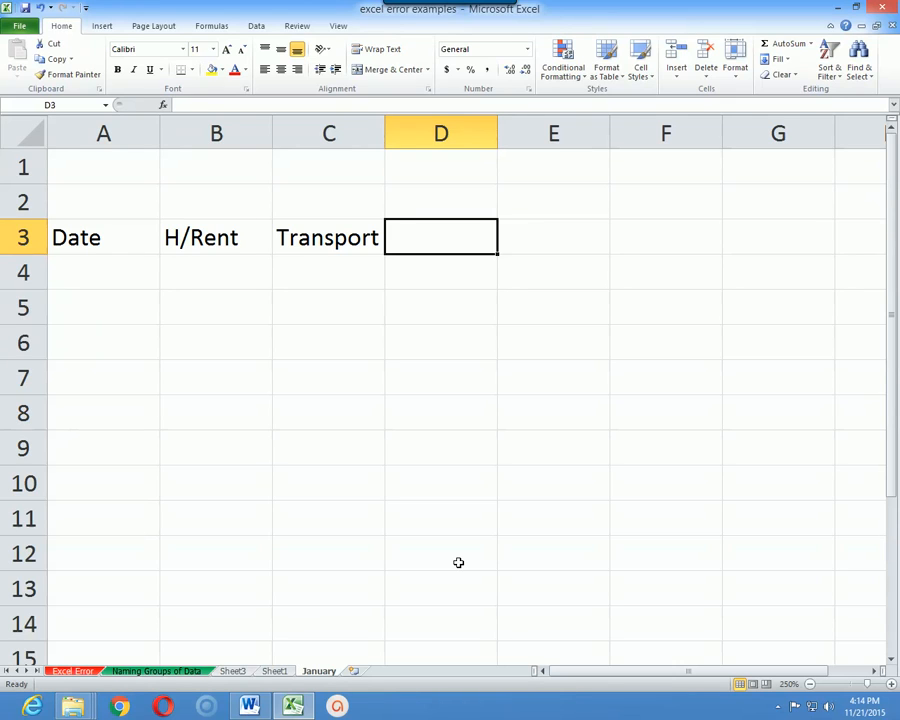
{"action": "type", "text": "Food"}
{"action": "key", "text": "Tab"}
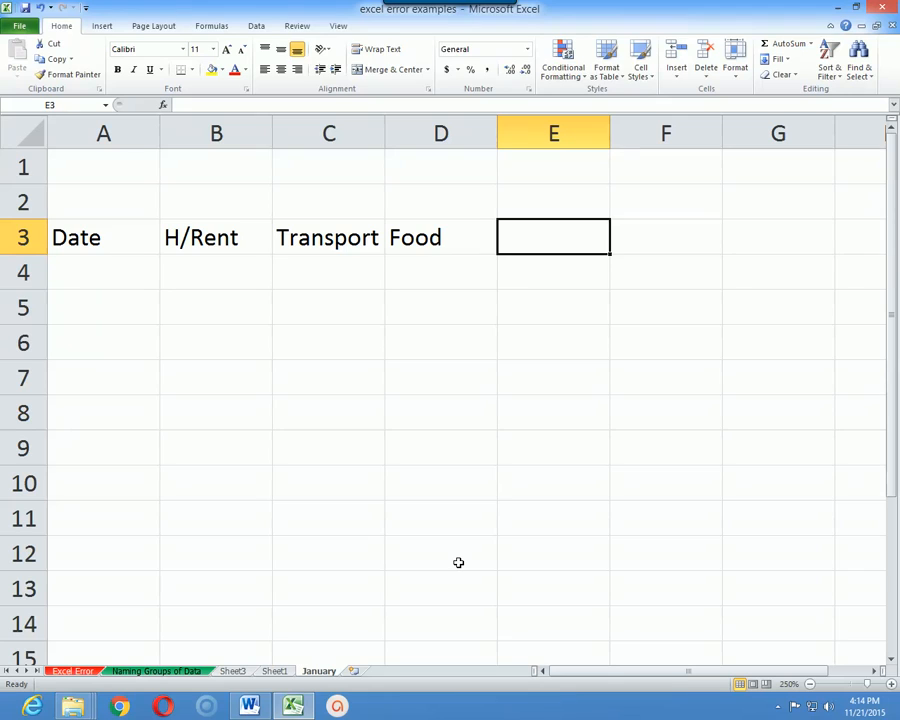
{"action": "type", "text": "Mobile"}
{"action": "key", "text": "Tab"}
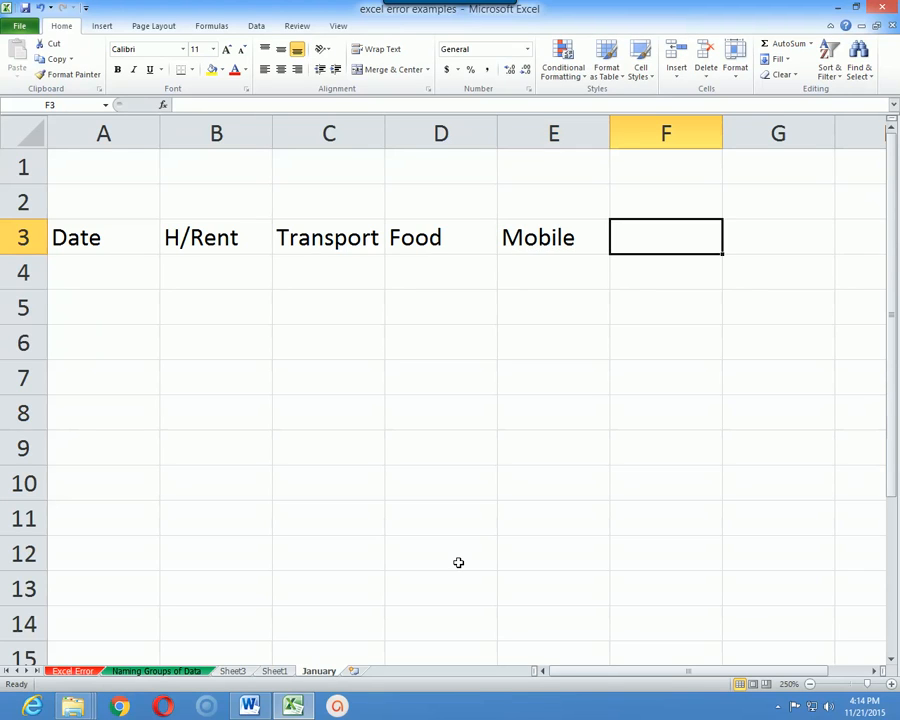
{"action": "type", "text": "Recreation"}
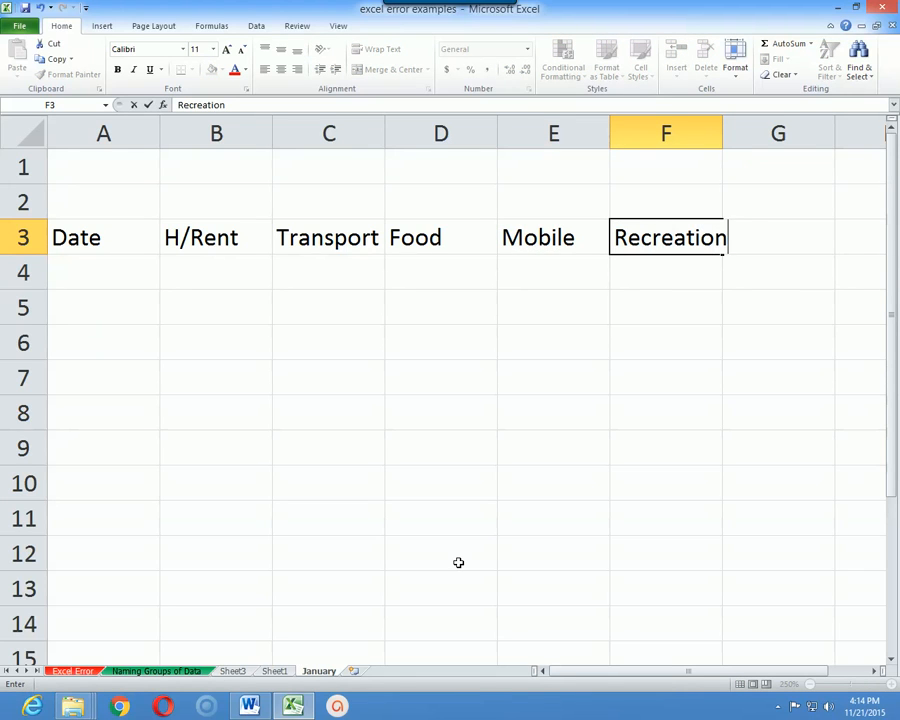
{"action": "key", "text": "Tab"}
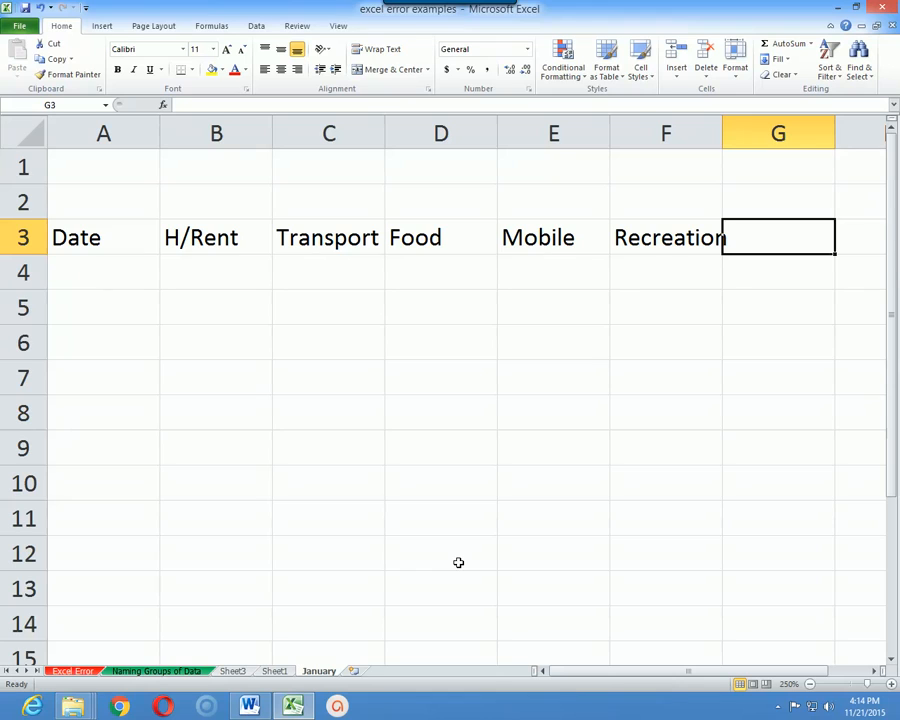
- Widen column F so the Recreation header fits inside its cell
{"action": "left_click", "coordinate": [603, 670]}
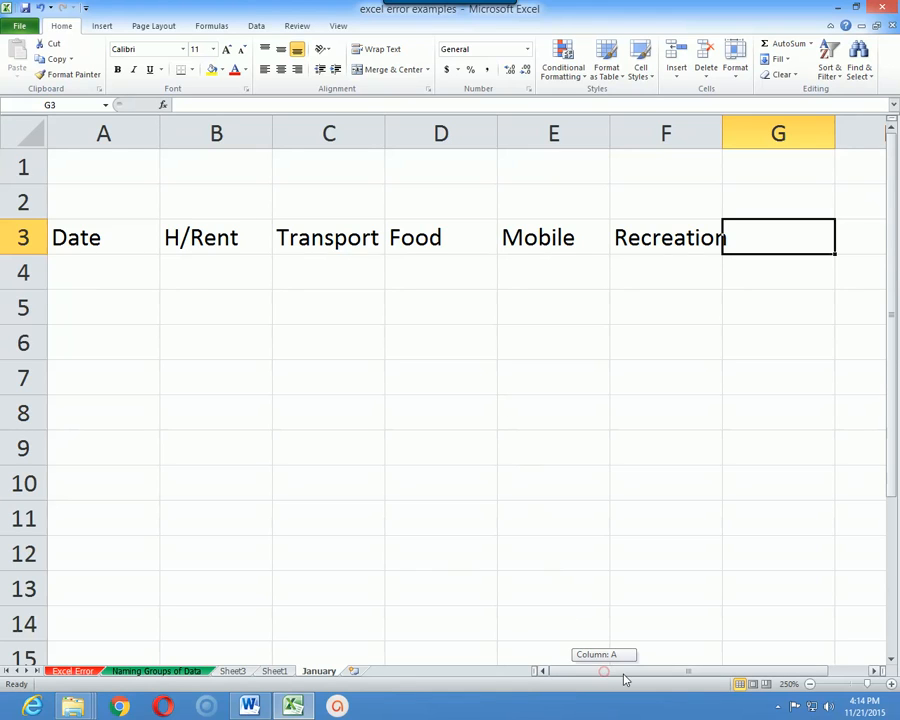
{"action": "left_click", "coordinate": [589, 428]}
{"action": "left_click_drag", "start_coordinate": [723, 137], "coordinate": [740, 137]}
- Enter the column header Extra in cell G3
{"action": "left_click", "coordinate": [772, 247]}
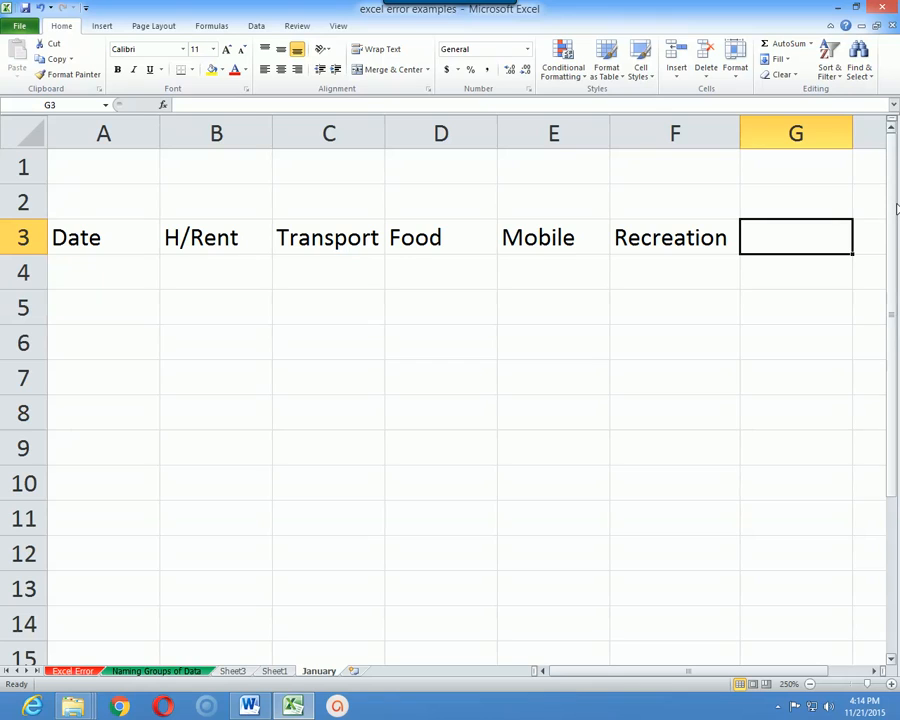
{"action": "type", "text": "Extra"}
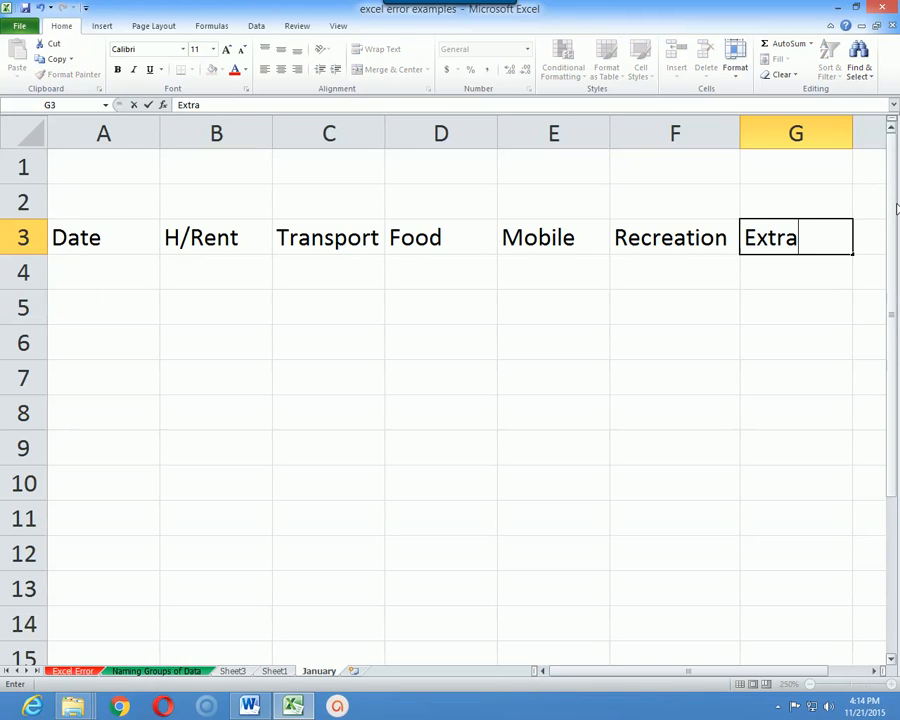
{"action": "key", "text": "Return"}
- Enter the first two day numbers, 1 in cell A5 and 2 in cell A6, under the Date header
{"action": "key", "text": "Up"}
{"action": "key", "text": "Left"}
{"action": "key", "text": "Home"}
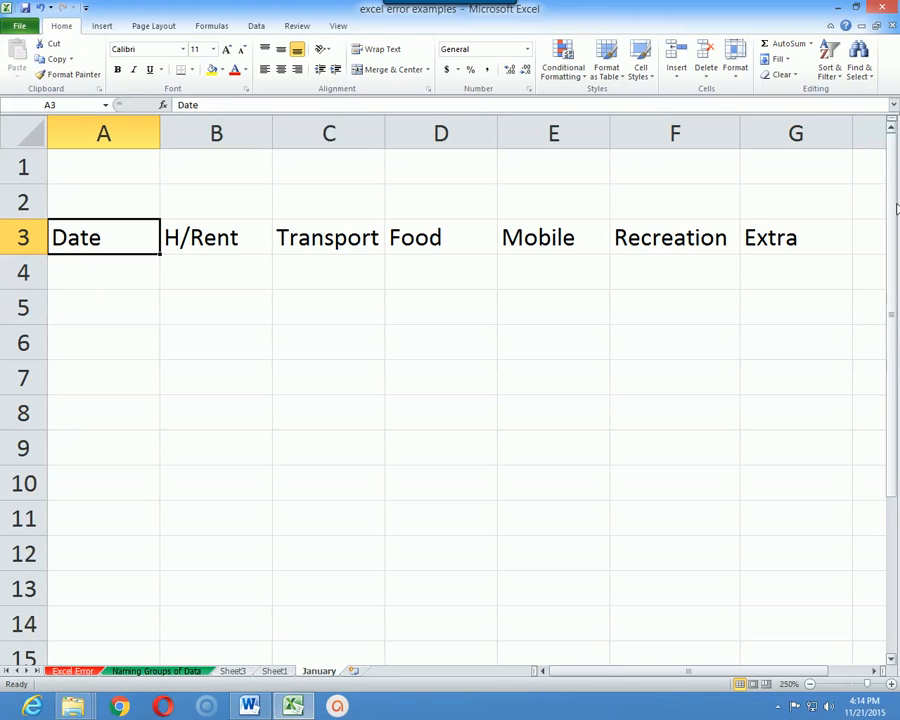
{"action": "key", "text": "Down"}
{"action": "key", "text": "Down"}
{"action": "key", "text": "Up"}
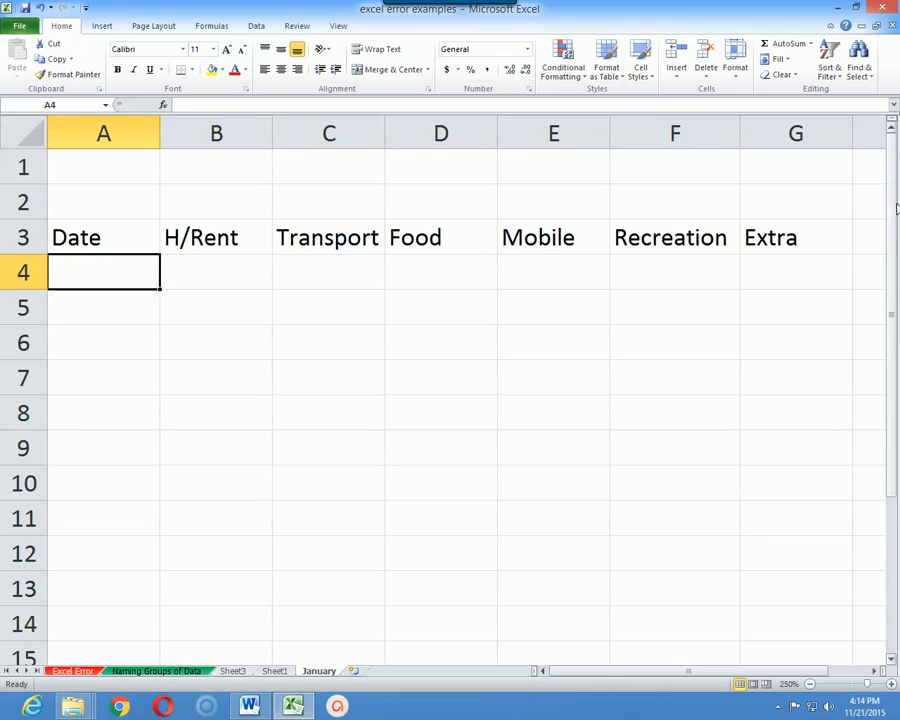
{"action": "key", "text": "Down"}
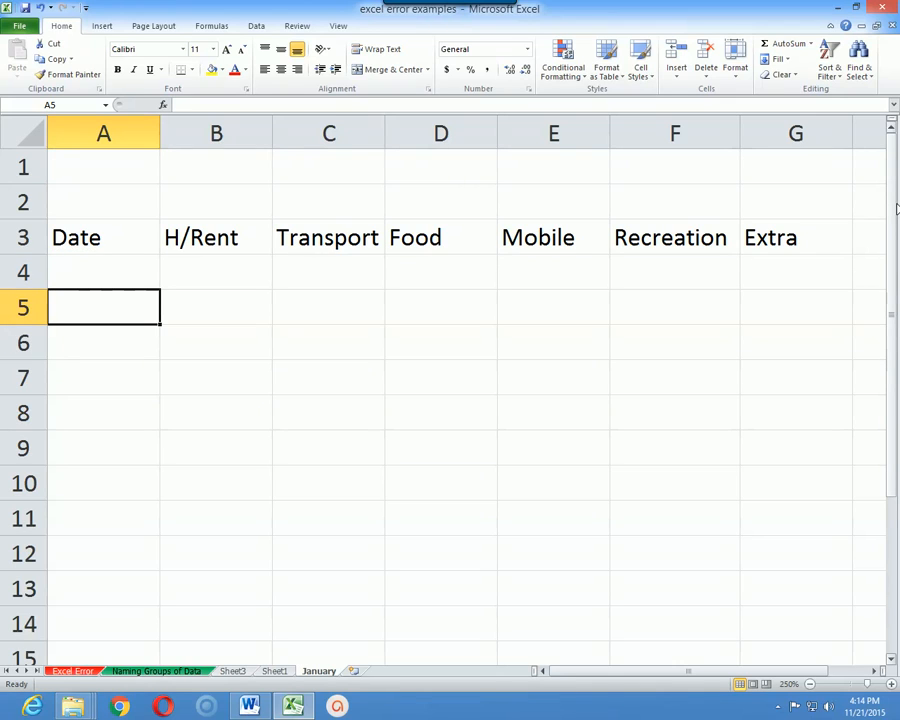
{"action": "type", "text": "1"}
{"action": "key", "text": "Return"}
{"action": "type", "text": "2"}
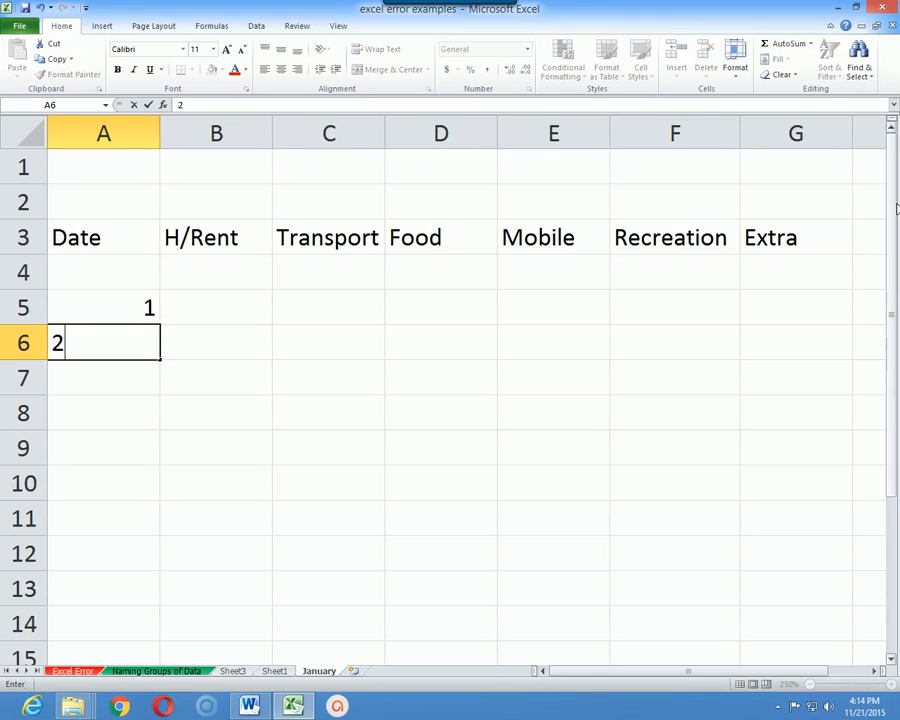
{"action": "key", "text": "Return"}
- Extend the day number series from A5:A6 down the Date column by filling the cells below
{"action": "key", "text": "Up"}
{"action": "key", "text": "Up"}
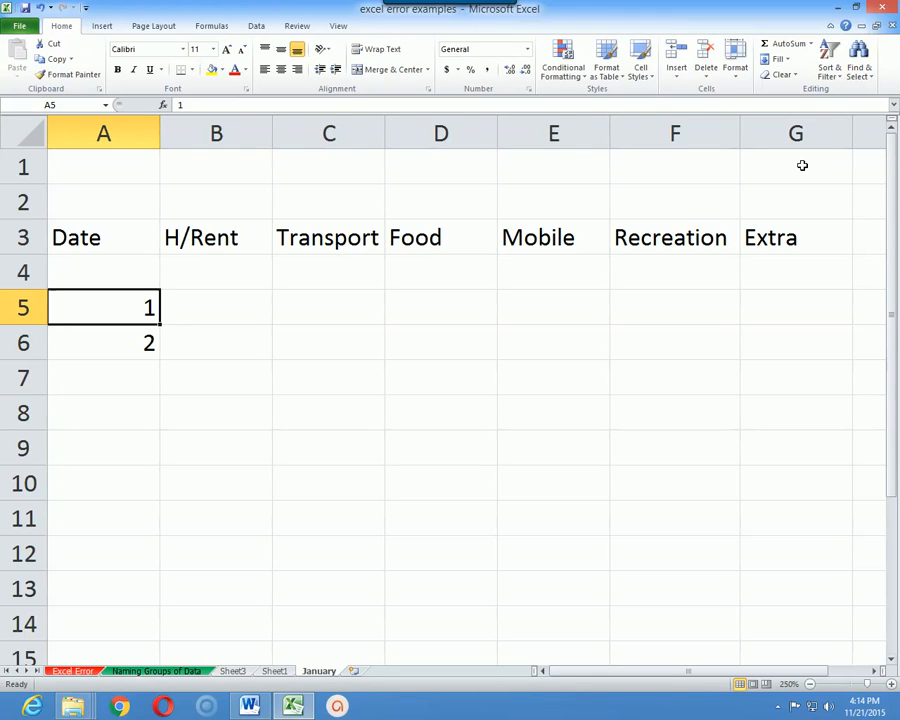
{"action": "left_click_drag", "start_coordinate": [118, 306], "coordinate": [146, 340]}
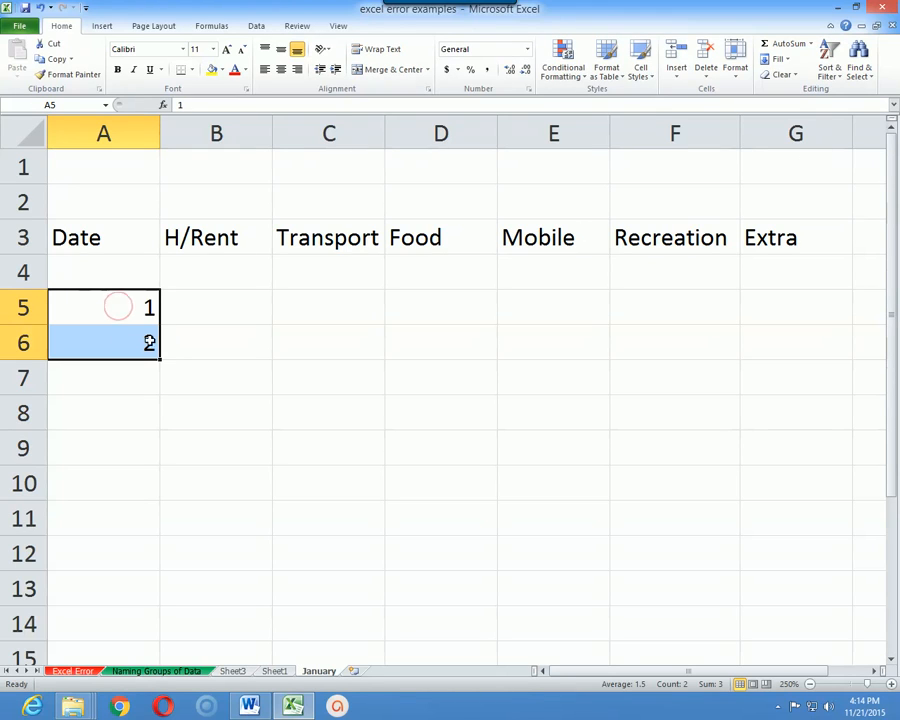
{"action": "scroll", "coordinate": [206, 286], "scroll_direction": "down", "scroll_amount": 1}
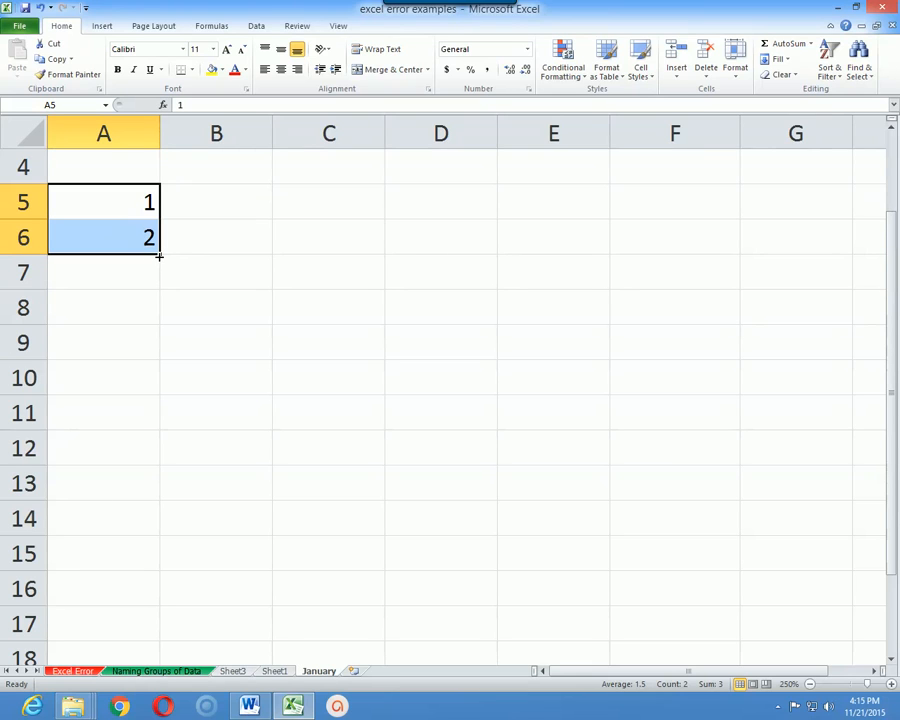
{"action": "left_click_drag", "start_coordinate": [159, 257], "coordinate": [148, 234]}
{"action": "scroll", "coordinate": [460, 410], "scroll_direction": "up", "scroll_amount": 11}
{"action": "left_click", "coordinate": [348, 408]}
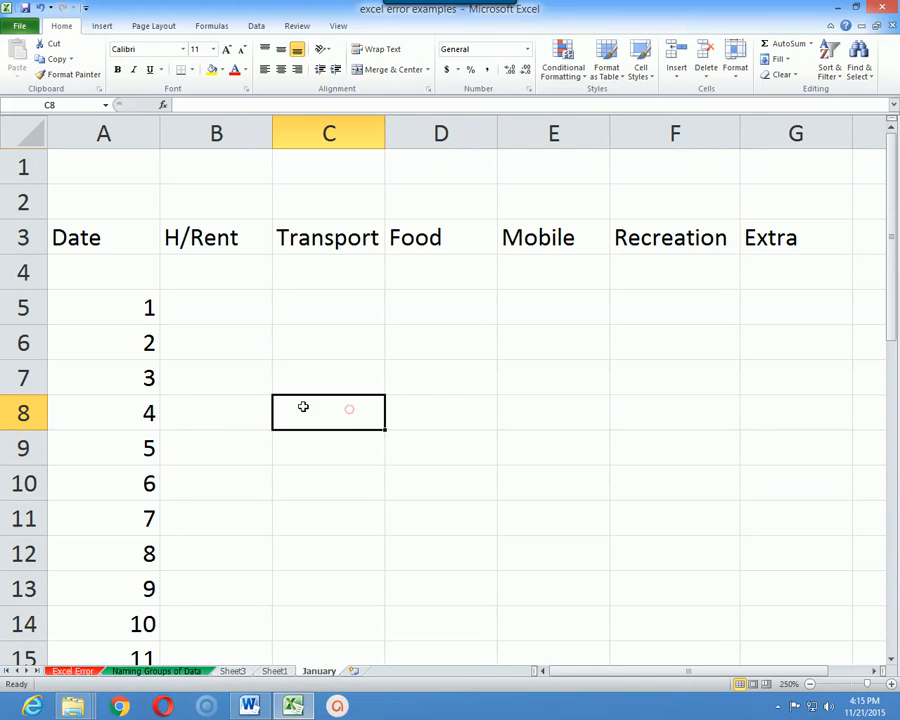
- Enter the day 1 expenses in row 5: H/Rent 500, Transport 100, Food 150, Mobile 100 and Recreation 250
{"action": "left_click", "coordinate": [127, 305]}
{"action": "left_click", "coordinate": [240, 330]}
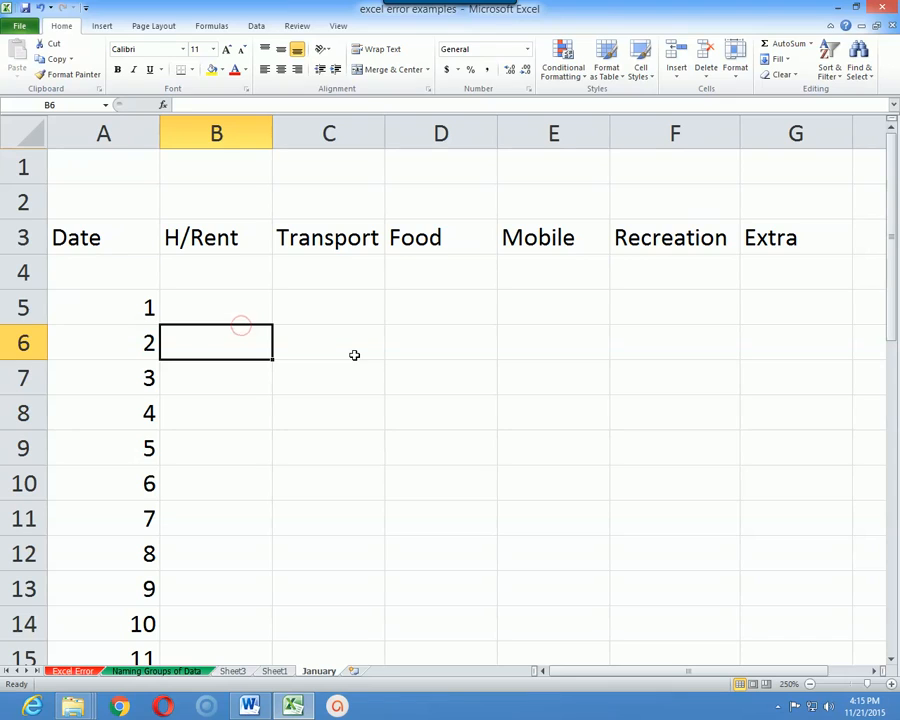
{"action": "key", "text": "Up"}
{"action": "key", "text": "Left"}
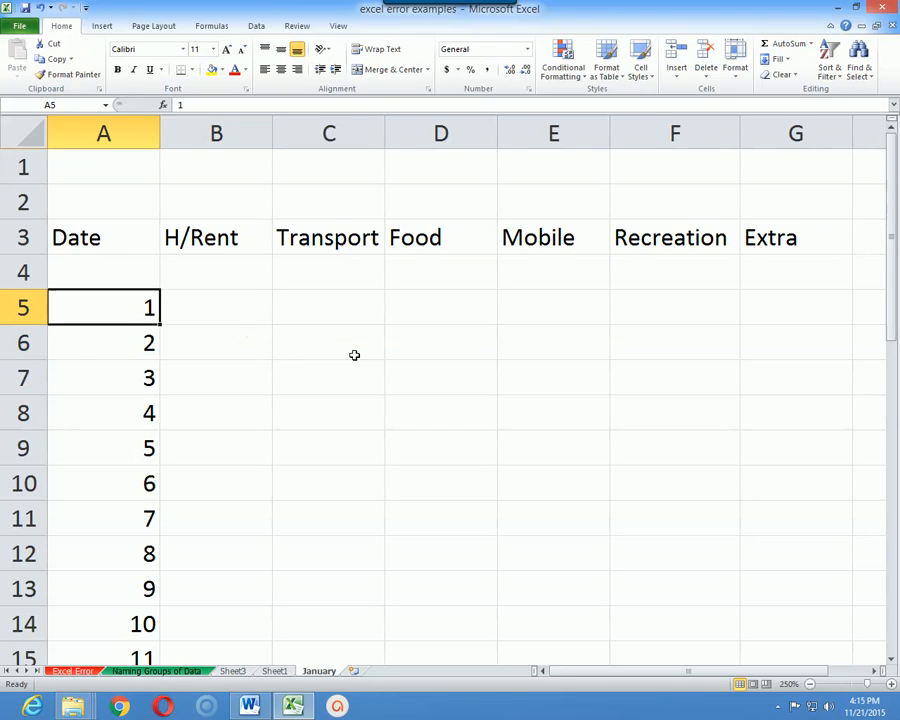
{"action": "key", "text": "Right"}
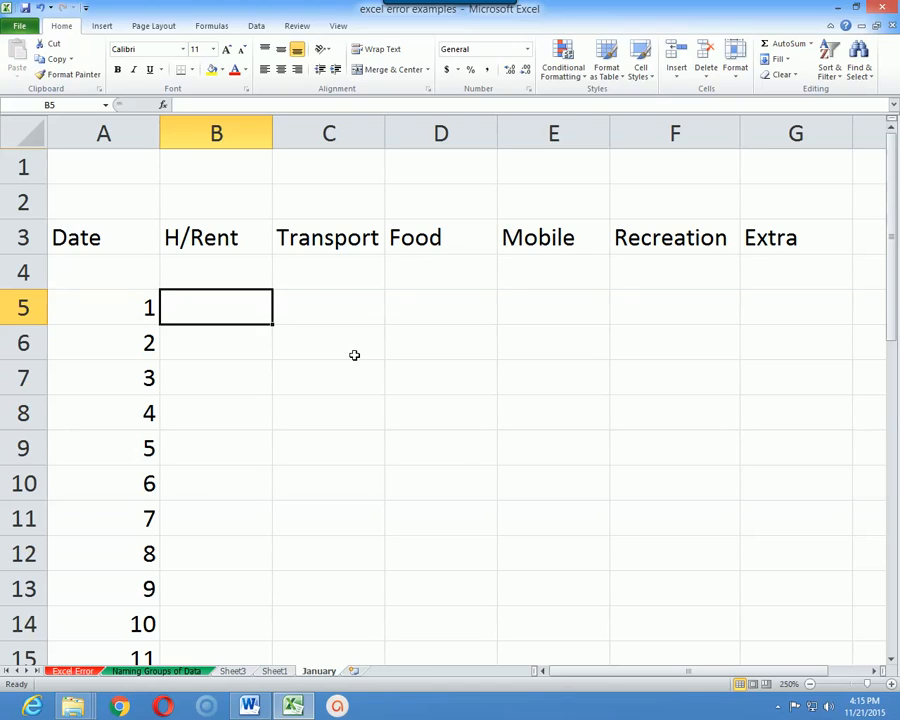
{"action": "type", "text": "500"}
{"action": "key", "text": "Tab"}
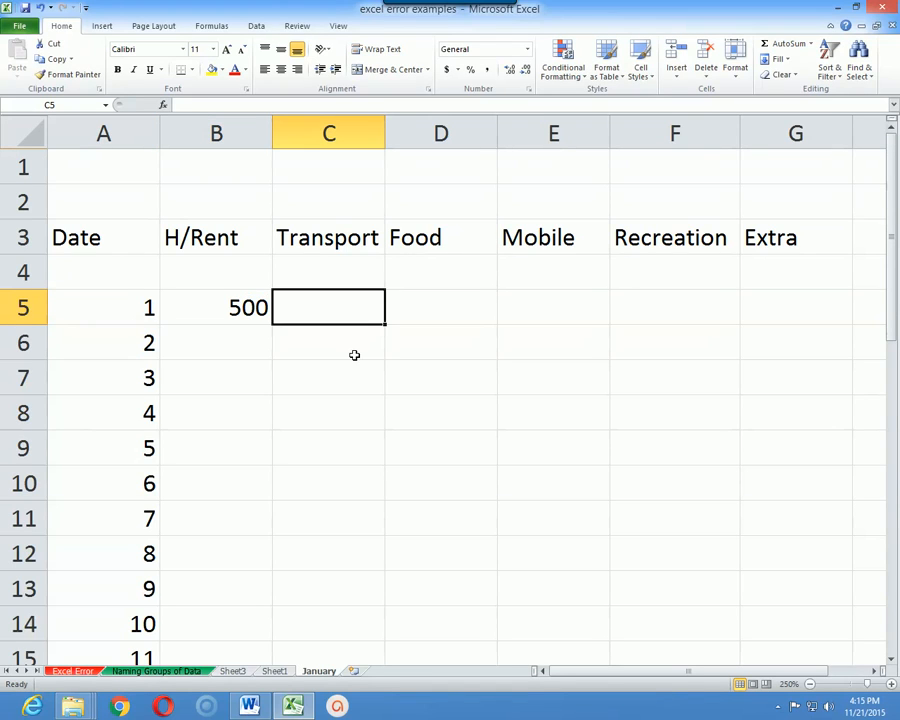
{"action": "type", "text": "100"}
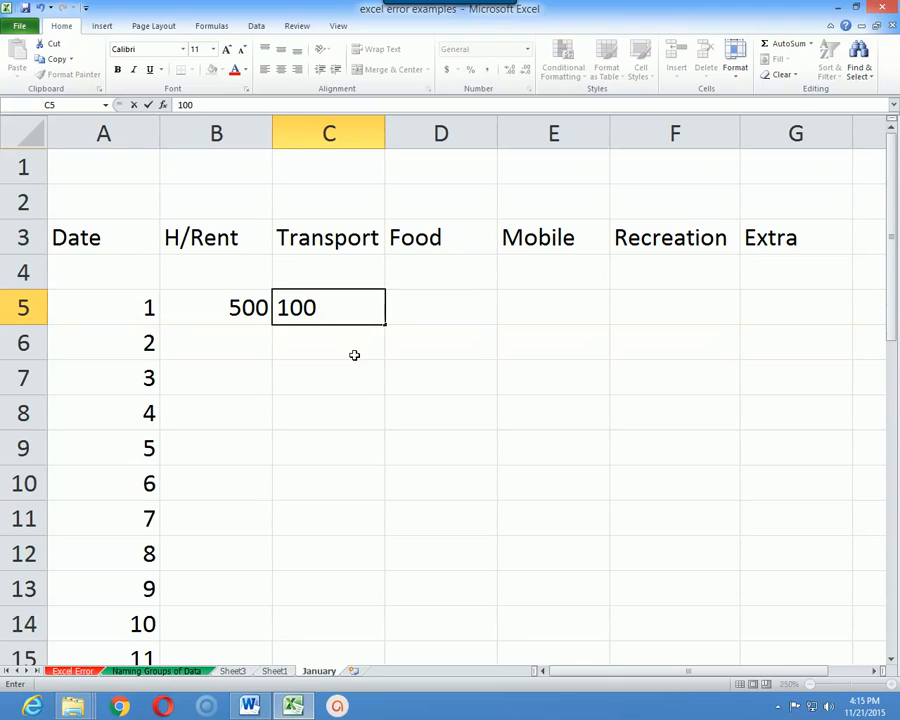
{"action": "key", "text": "Tab"}
{"action": "type", "text": "150"}
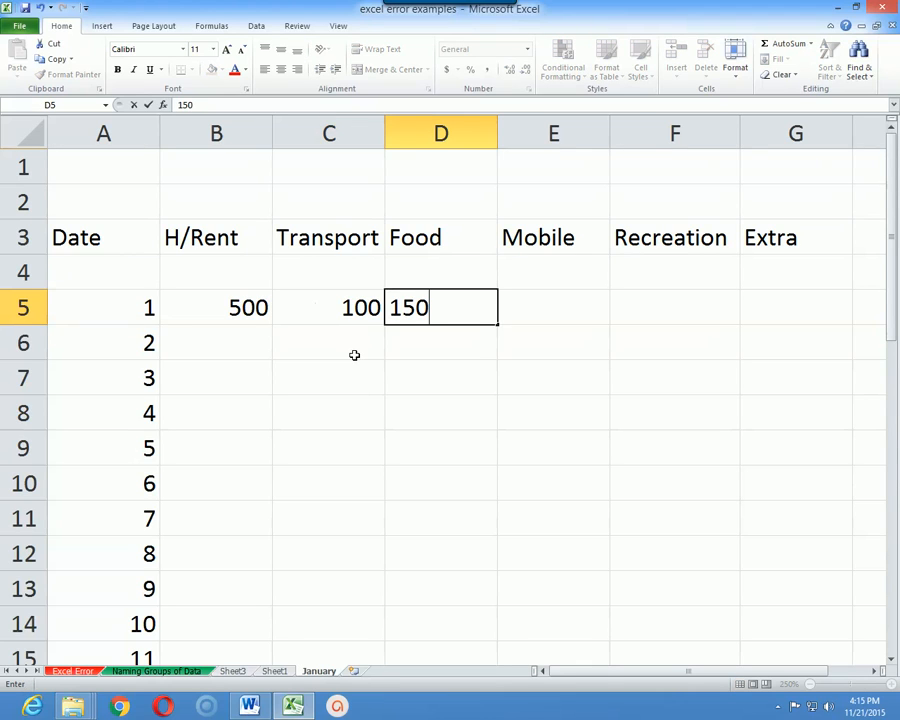
{"action": "key", "text": "Tab"}
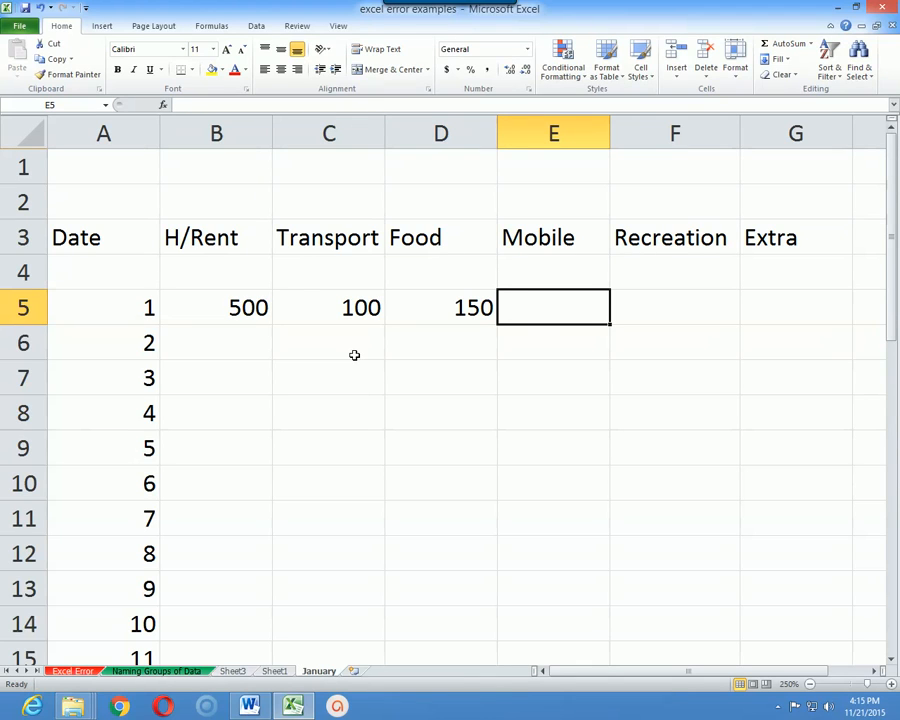
{"action": "type", "text": "100"}
{"action": "key", "text": "Tab"}
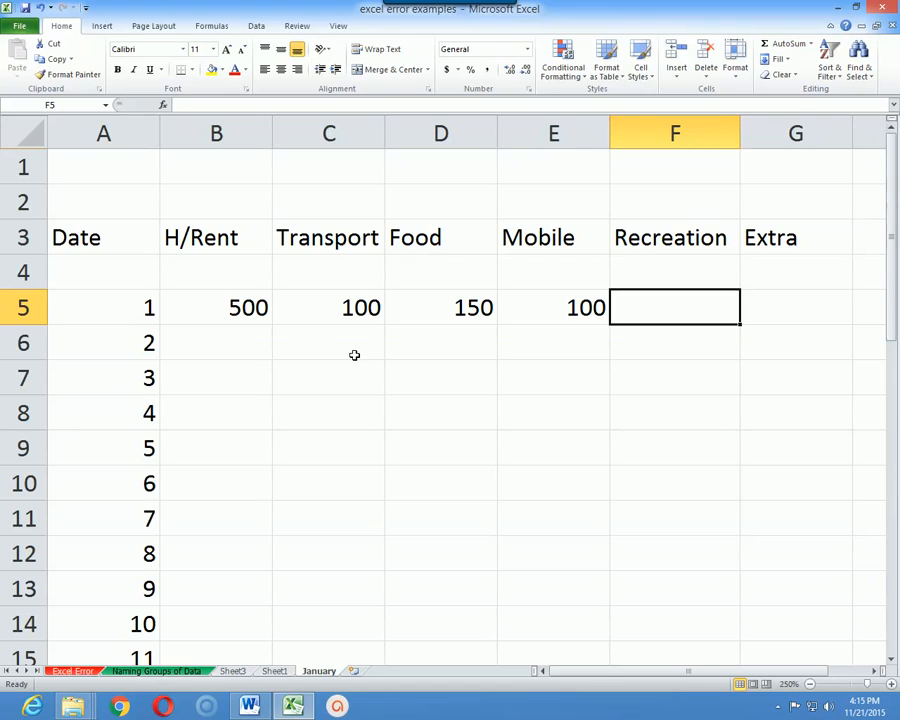
{"action": "type", "text": "250"}
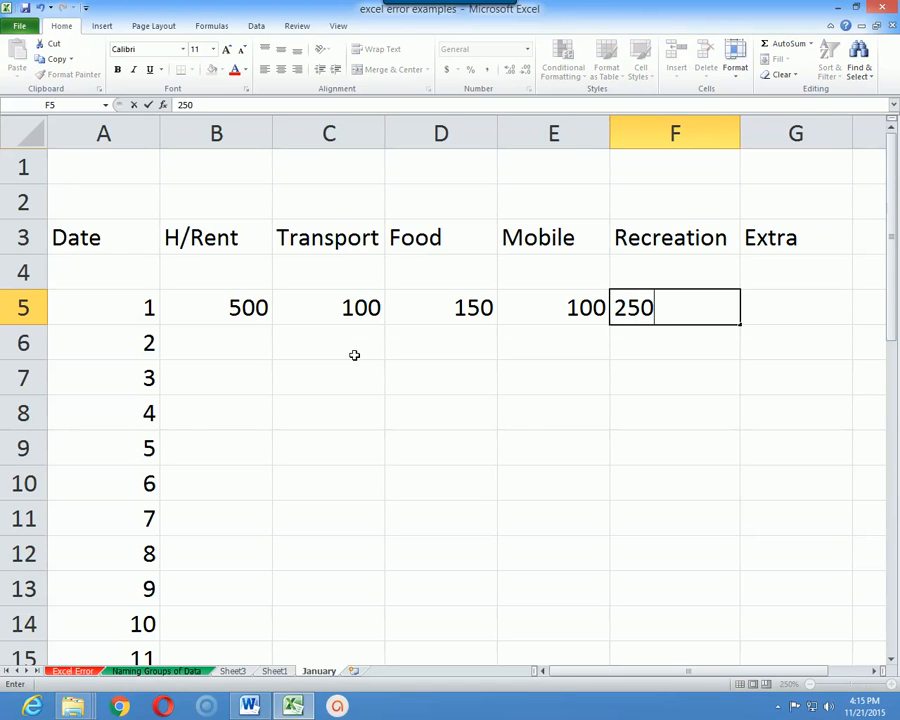
{"action": "key", "text": "Tab"}
- Enter the column header Total in cell H3, beside the Extra header
{"action": "key", "text": "Tab"}
{"action": "key", "text": "Left"}
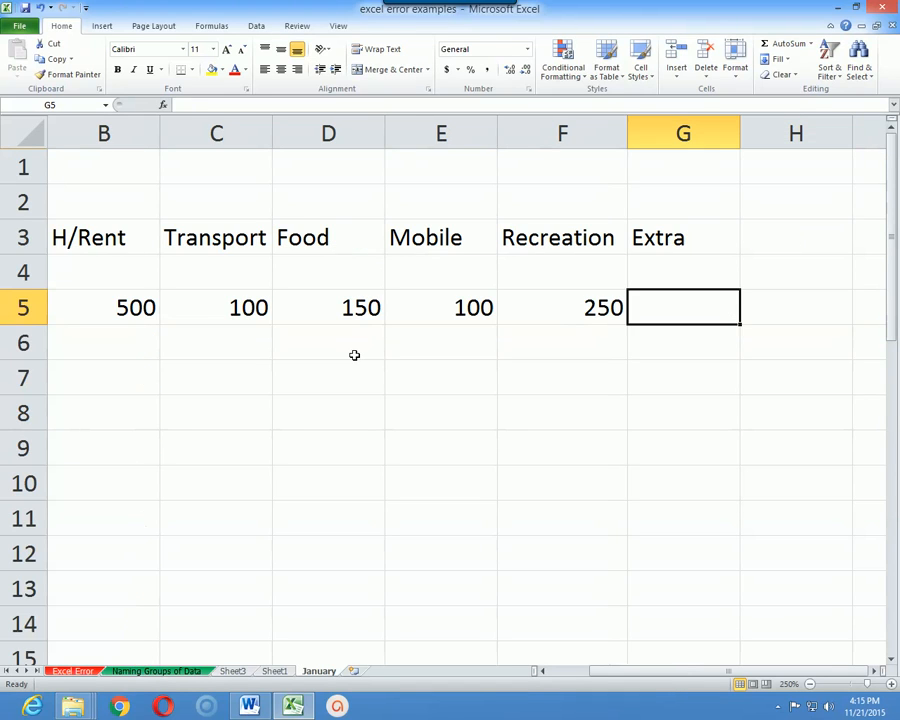
{"action": "key", "text": "Up"}
{"action": "key", "text": "Up"}
{"action": "key", "text": "Right"}
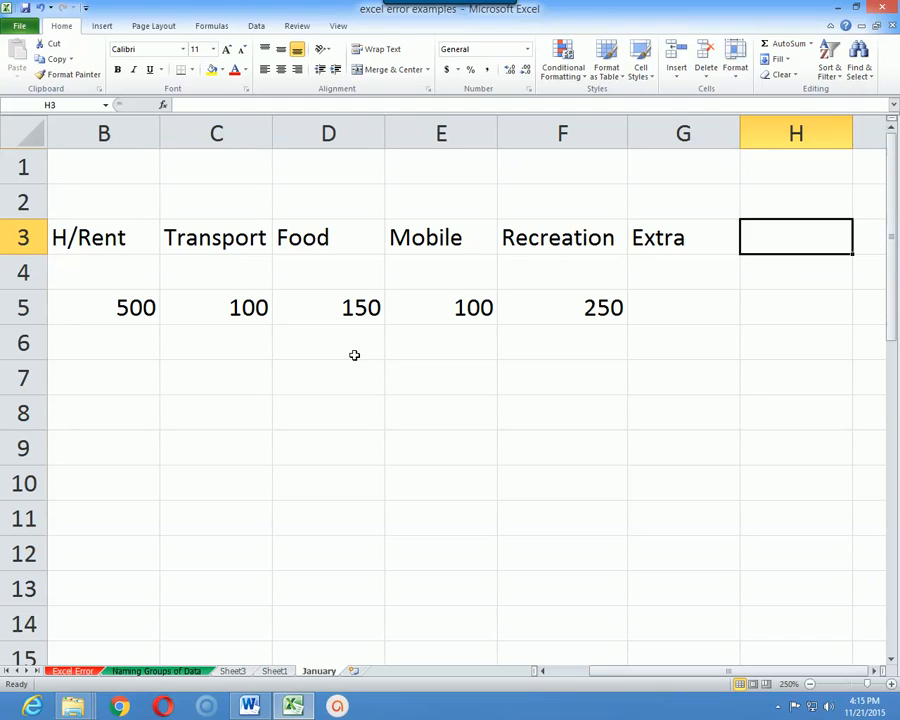
{"action": "key", "text": "Left"}
{"action": "key", "text": "Right"}
{"action": "type", "text": "T"}
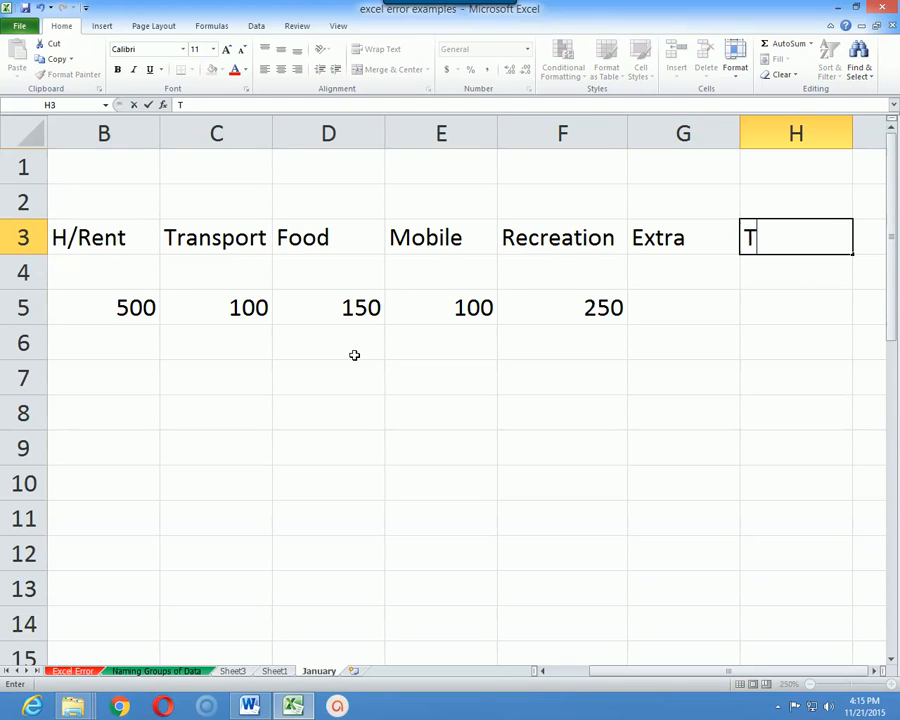
{"action": "type", "text": "otal"}
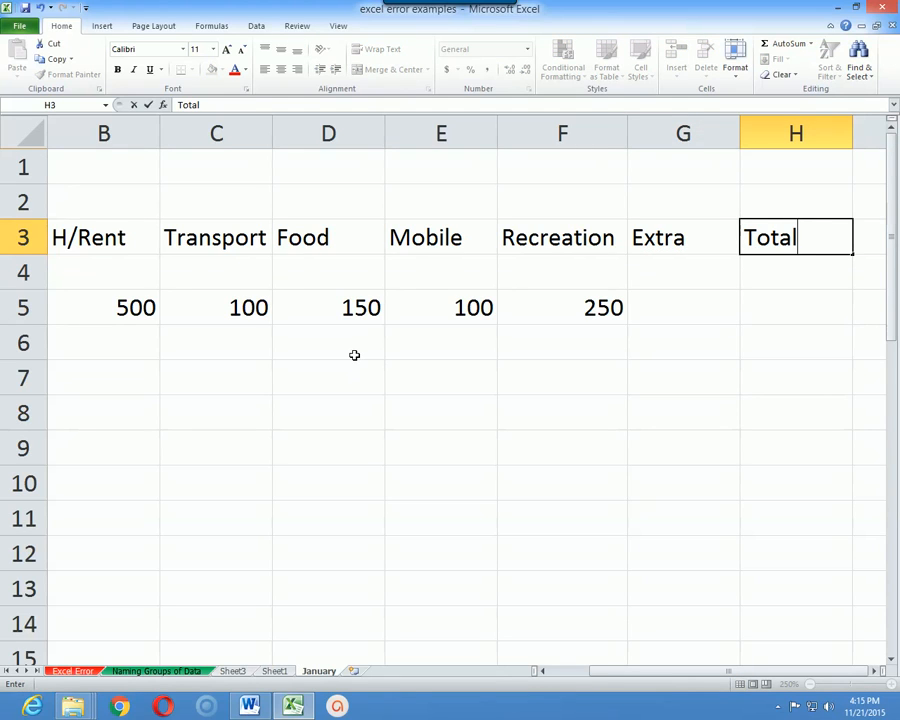
{"action": "key", "text": "Down"}
- Look over the day 1 amounts across row 5, from the date number to Recreation
{"action": "key", "text": "Down"}
{"action": "key", "text": "Left"}
{"action": "key", "text": "Left"}
{"action": "key", "text": "Left"}
{"action": "key", "text": "Left"}
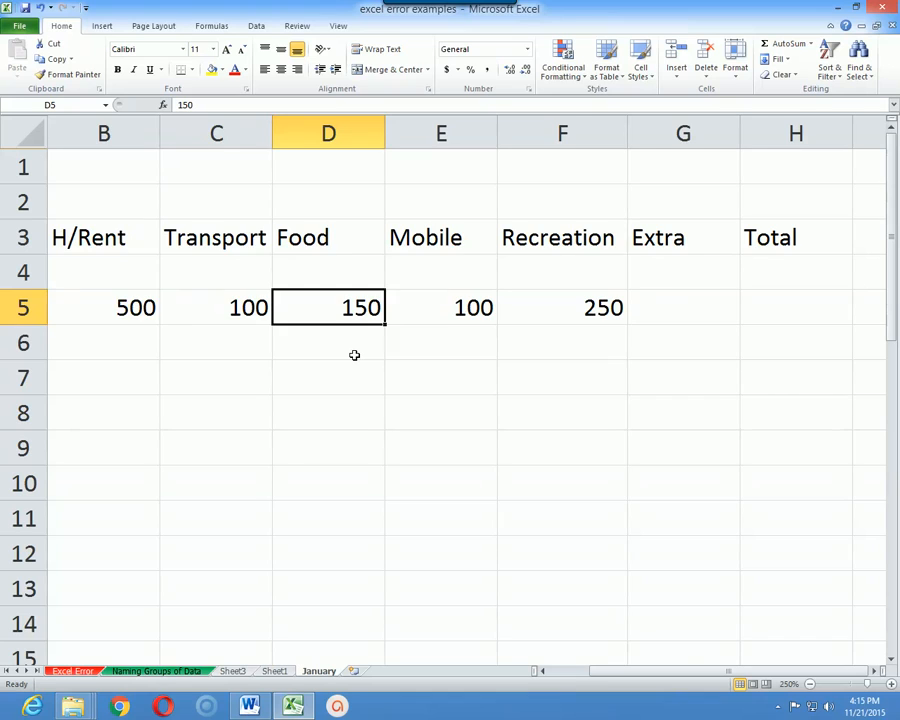
{"action": "key", "text": "Left"}
{"action": "key", "text": "Left"}
{"action": "key", "text": "Left"}
{"action": "key", "text": "Right"}
{"action": "key", "text": "Right"}
{"action": "key", "text": "Right"}
{"action": "key", "text": "Right"}
{"action": "key", "text": "Right"}
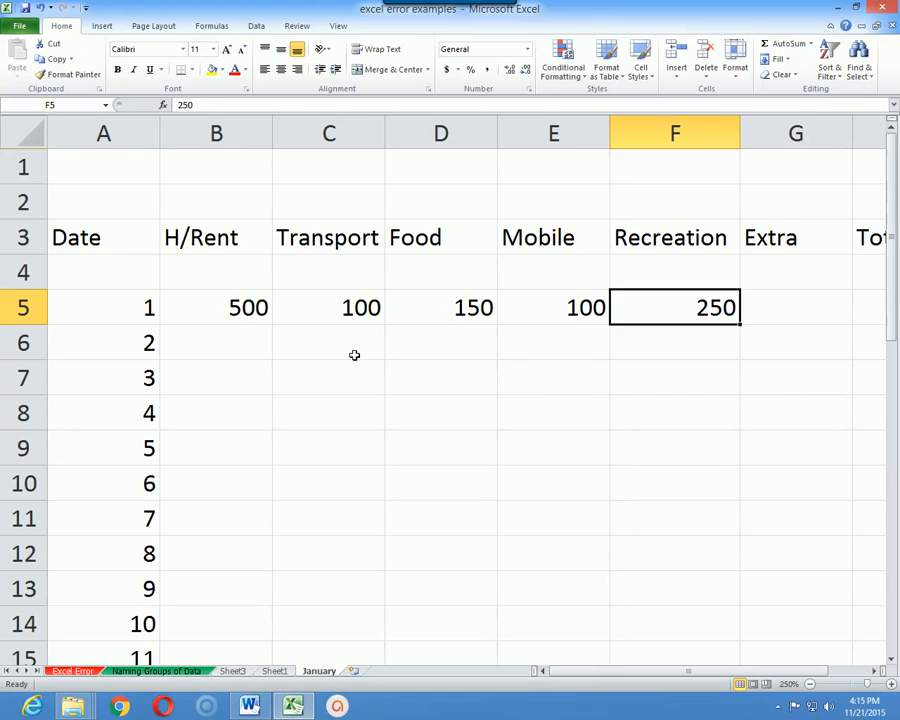
- Calculate the day 1 total in cell H5 with the formula =SUM(B5:G5)
{"action": "key", "text": "Right"}
{"action": "key", "text": "Right"}
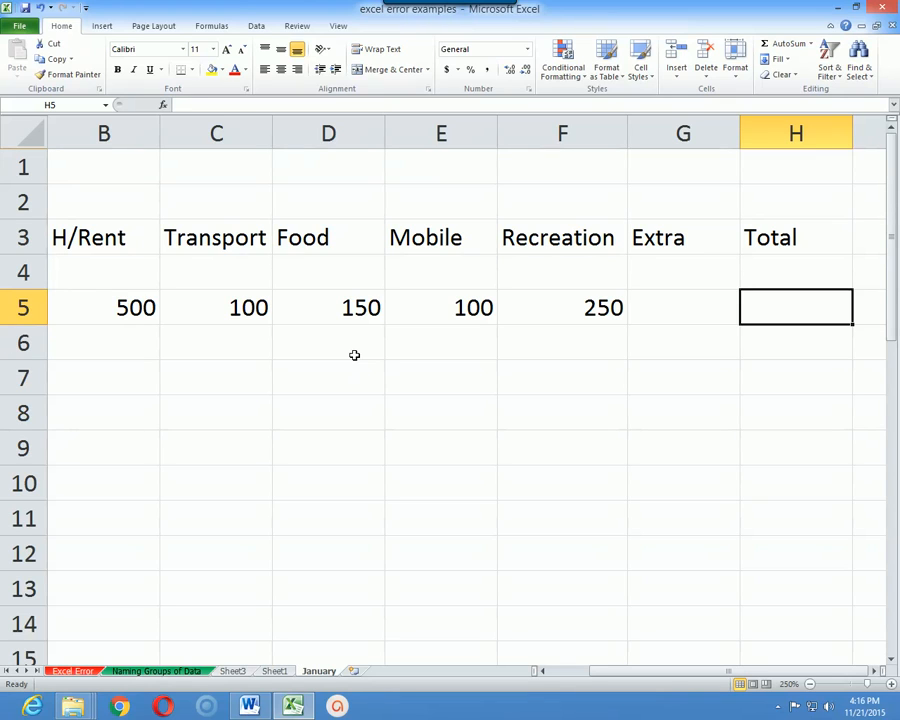
{"action": "type", "text": "="}
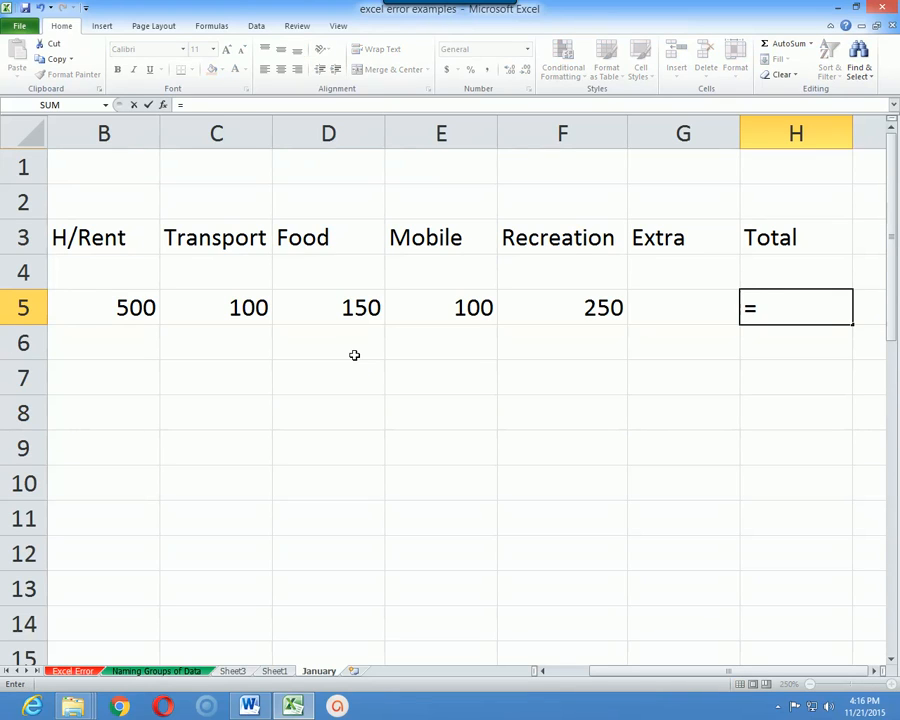
{"action": "type", "text": "sum"}
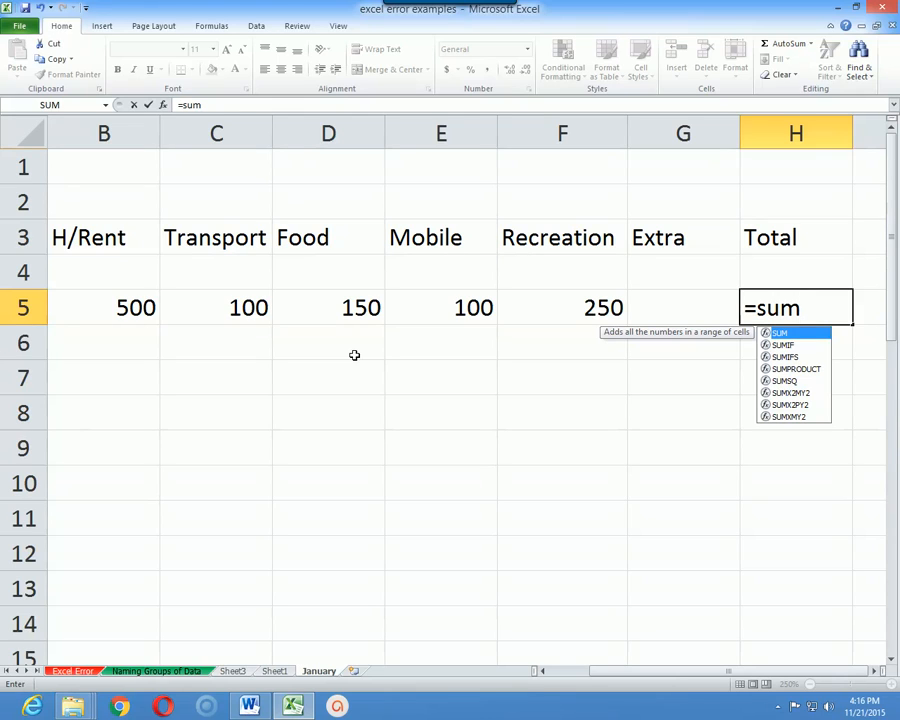
{"action": "type", "text": "("}
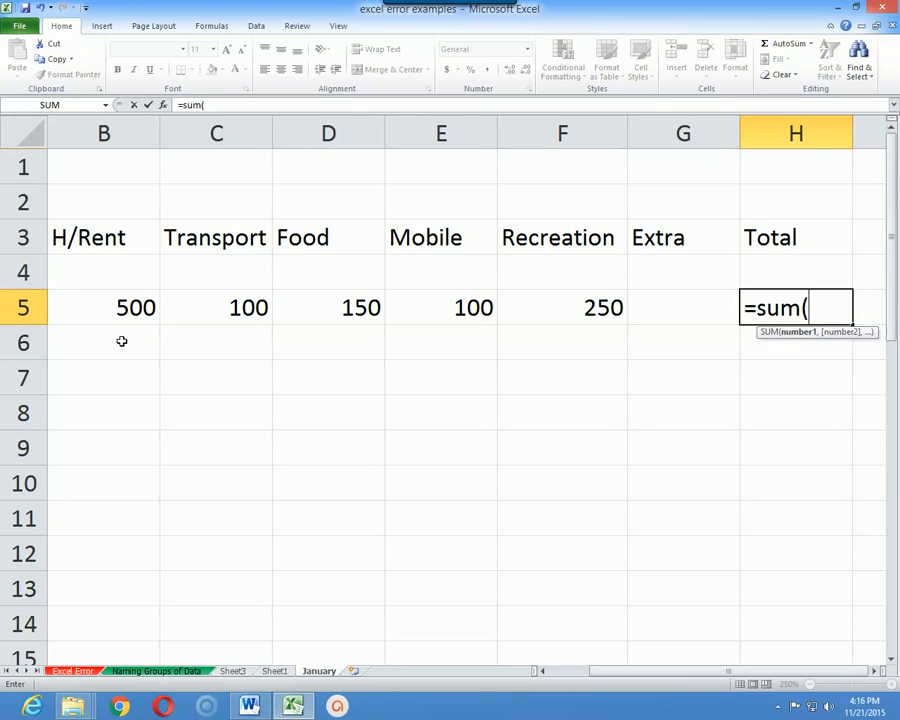
{"action": "left_click", "coordinate": [120, 311]}
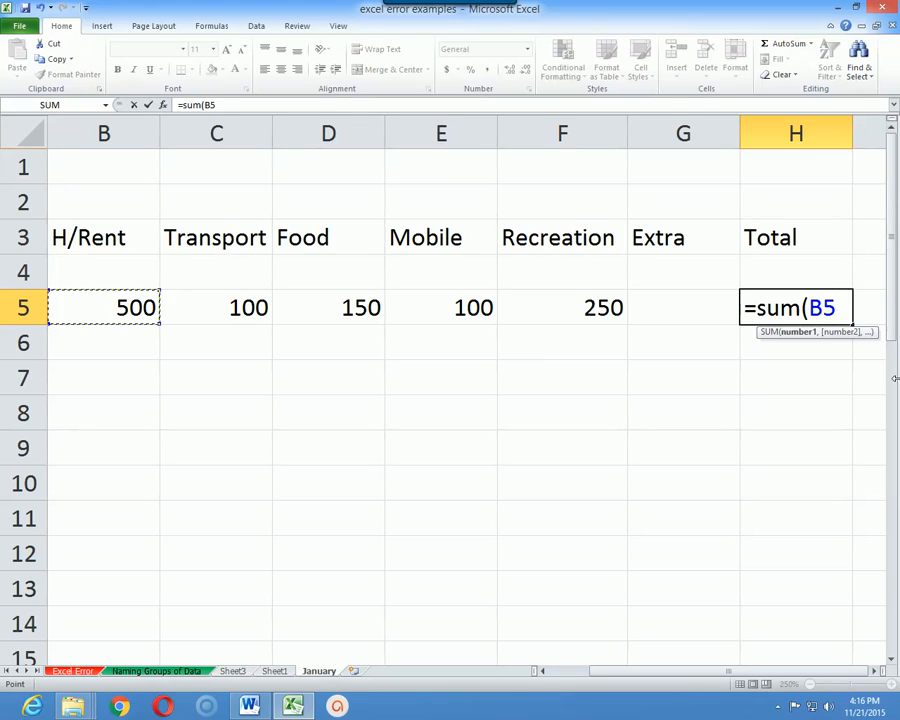
{"action": "key", "text": "F8"}
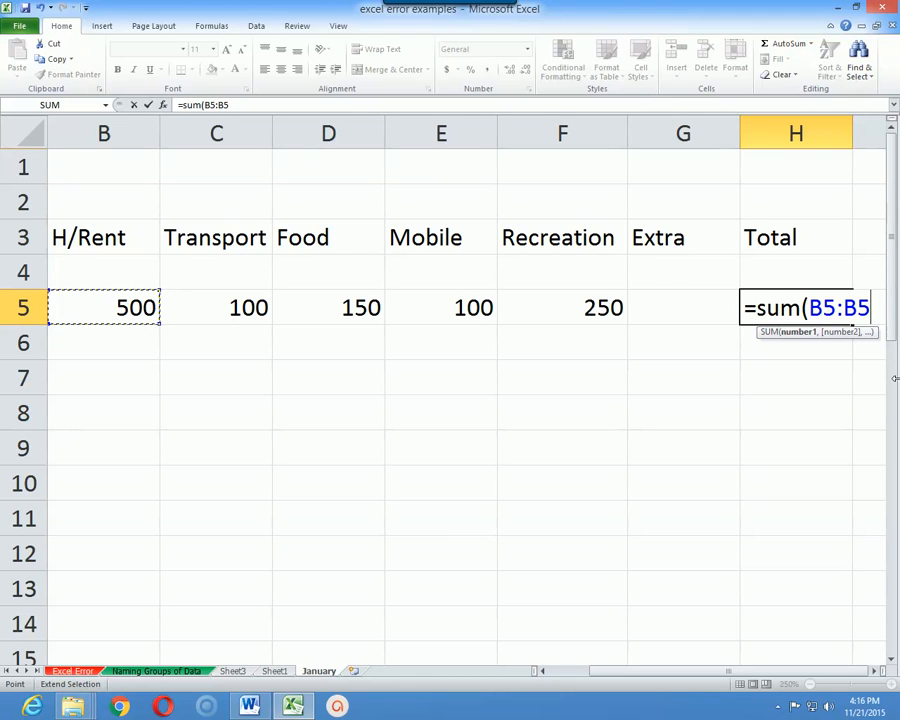
{"action": "key", "text": "BackSpace"}
{"action": "key", "text": "BackSpace"}
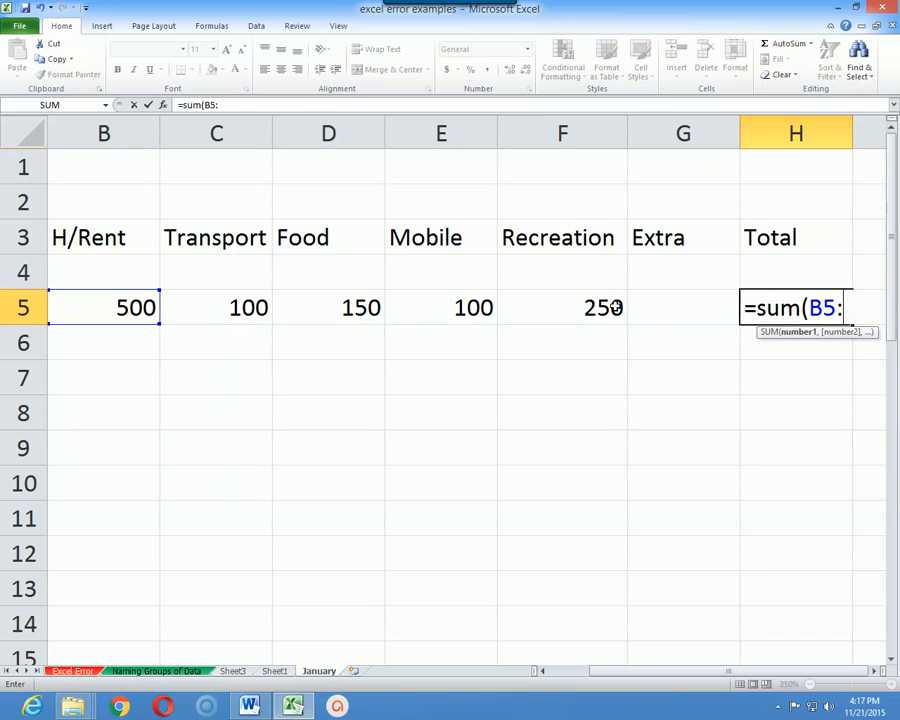
{"action": "left_click", "coordinate": [702, 307]}
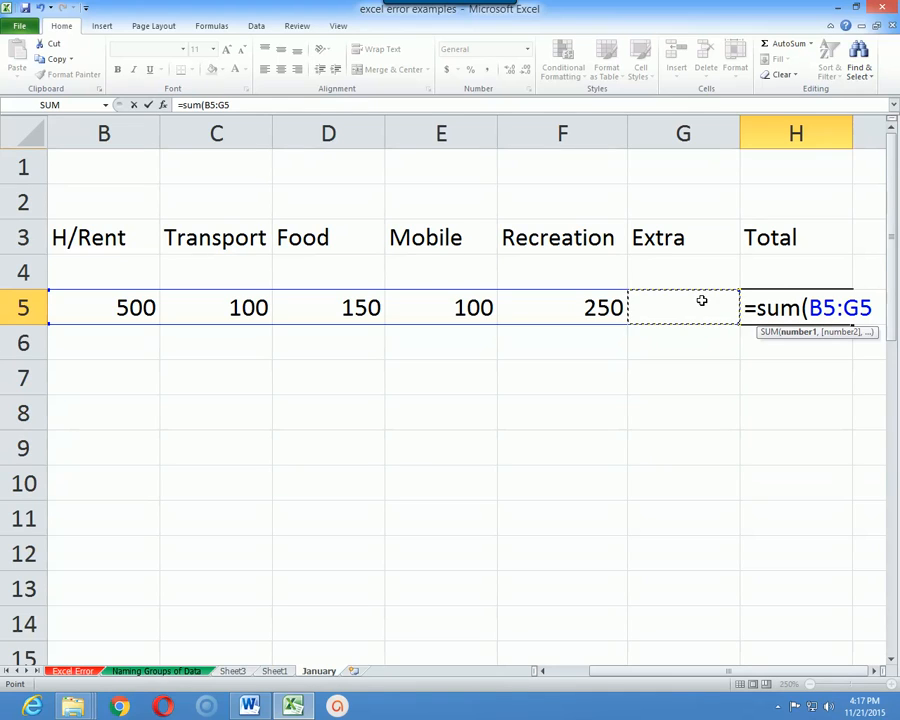
{"action": "type", "text": ")"}
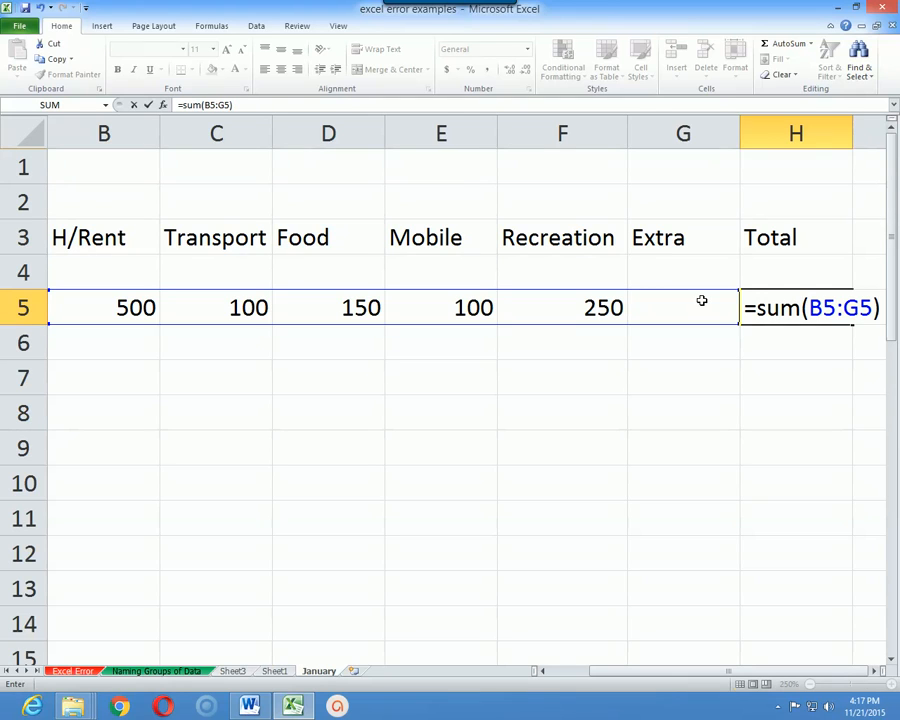
{"action": "key", "text": "Return"}
{"action": "key", "text": "Up"}
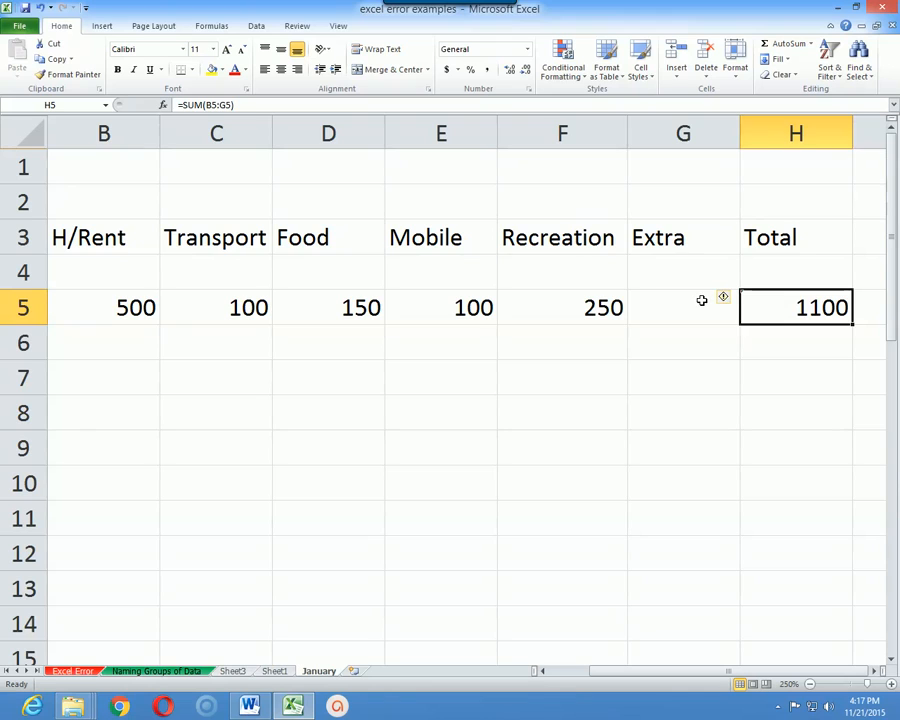
- Compare the individual day 1 expense amounts in row 5 with the calculated total in H5
{"action": "key", "text": "Left"}
{"action": "key", "text": "Left"}
{"action": "key", "text": "Left"}
{"action": "key", "text": "Left"}
{"action": "key", "text": "Left"}
{"action": "key", "text": "Left"}
{"action": "key", "text": "Left"}
{"action": "key", "text": "Right"}
{"action": "key", "text": "Right"}
{"action": "key", "text": "Right"}
{"action": "key", "text": "Right"}
{"action": "key", "text": "Right"}
{"action": "key", "text": "Right"}
{"action": "key", "text": "Right"}
{"action": "key", "text": "Right"}
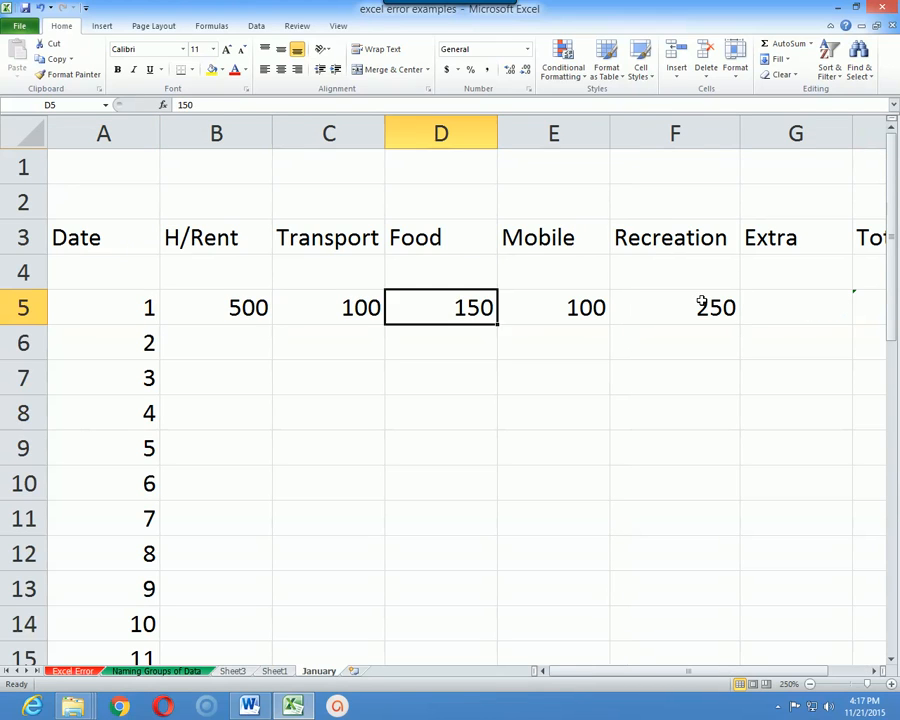
{"action": "key", "text": "Left"}
{"action": "key", "text": "Left"}
{"action": "key", "text": "Left"}
{"action": "key", "text": "Left"}
{"action": "key", "text": "Left"}
{"action": "key", "text": "Left"}
{"action": "key", "text": "Left"}
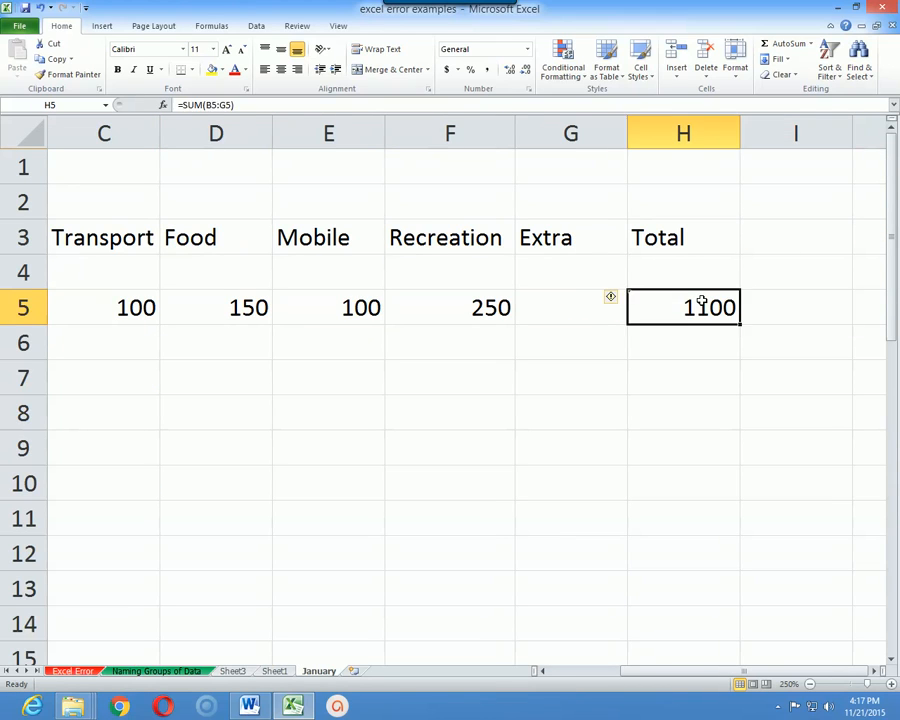
{"action": "key", "text": "Right"}
{"action": "key", "text": "Left"}
{"action": "key", "text": "Left"}
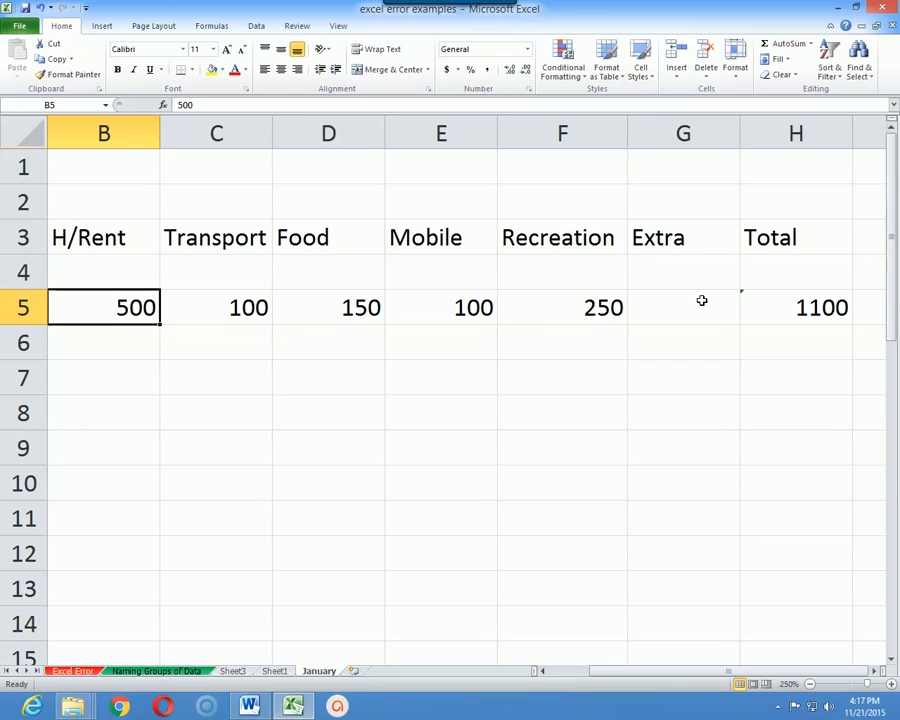
- Select the day 1 amounts B5:F5 and check their sum against the formula result
{"action": "key", "text": "Right"}
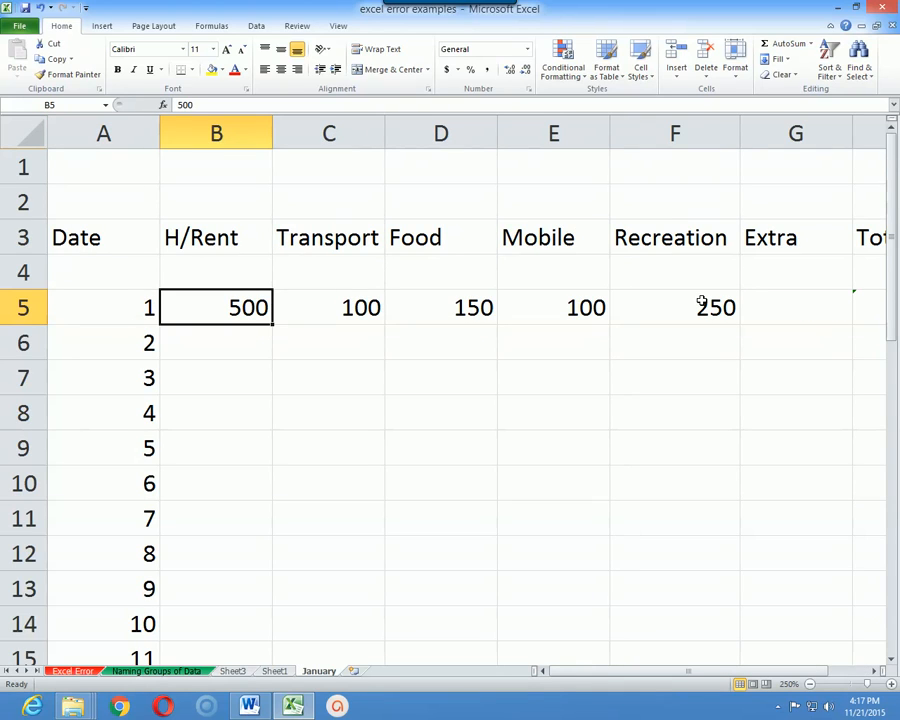
{"action": "key", "text": "shift+Right"}
{"action": "key", "text": "shift+Right"}
{"action": "key", "text": "shift+Right"}
{"action": "key", "text": "shift+Right"}
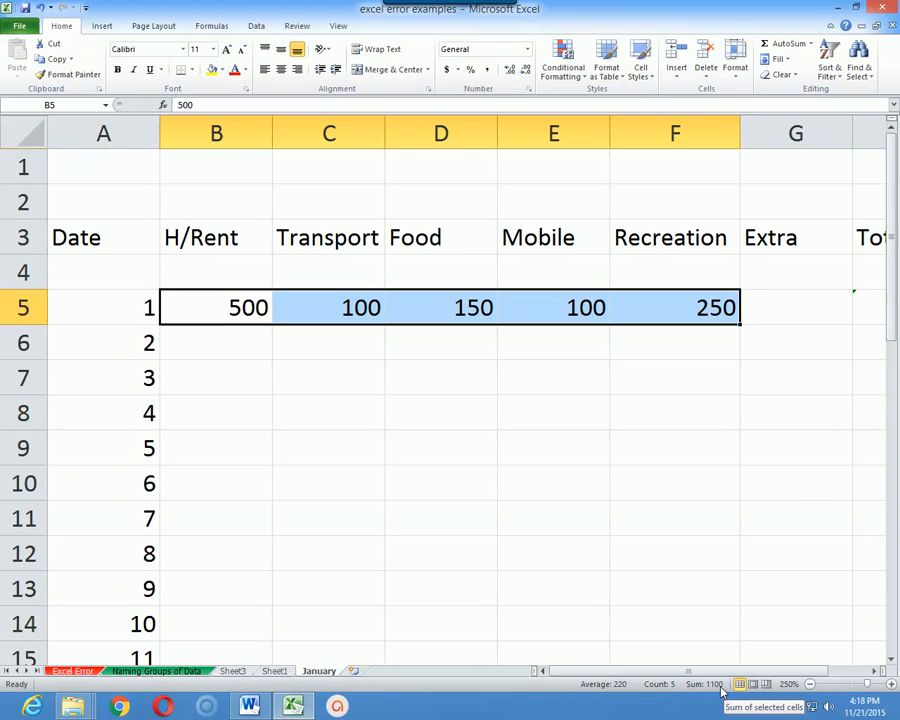
- Review the day 1 row through to its Total cell and the category headers in row 3
{"action": "key", "text": "Right"}
{"action": "key", "text": "Right"}
{"action": "key", "text": "Right"}
{"action": "key", "text": "Right"}
{"action": "key", "text": "Right"}
{"action": "key", "text": "Right"}
{"action": "key", "text": "Right"}
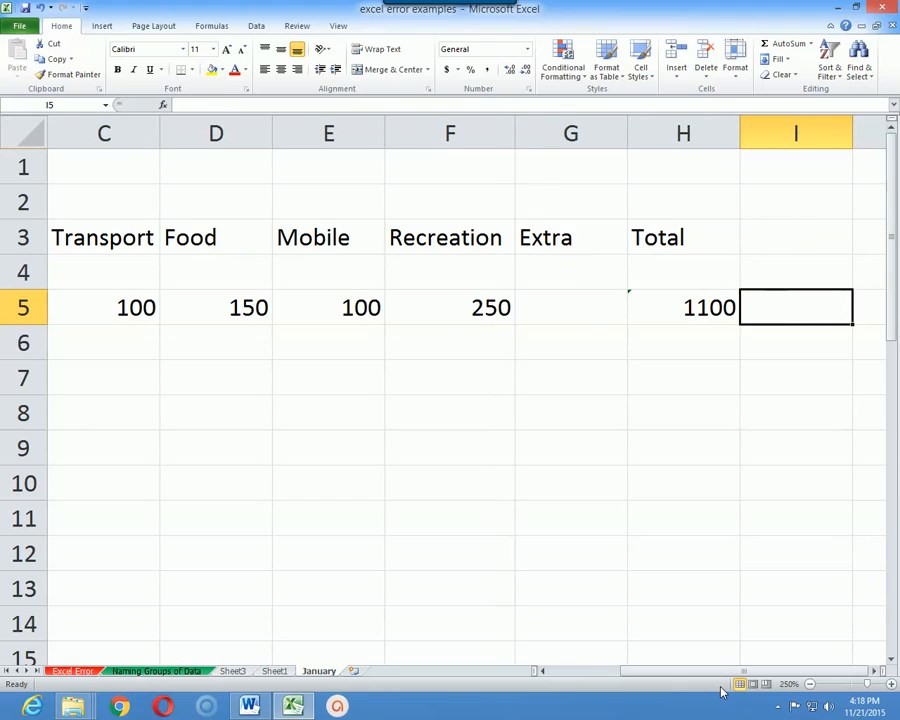
{"action": "key", "text": "Left"}
{"action": "key", "text": "Left"}
{"action": "key", "text": "Left"}
{"action": "key", "text": "Left"}
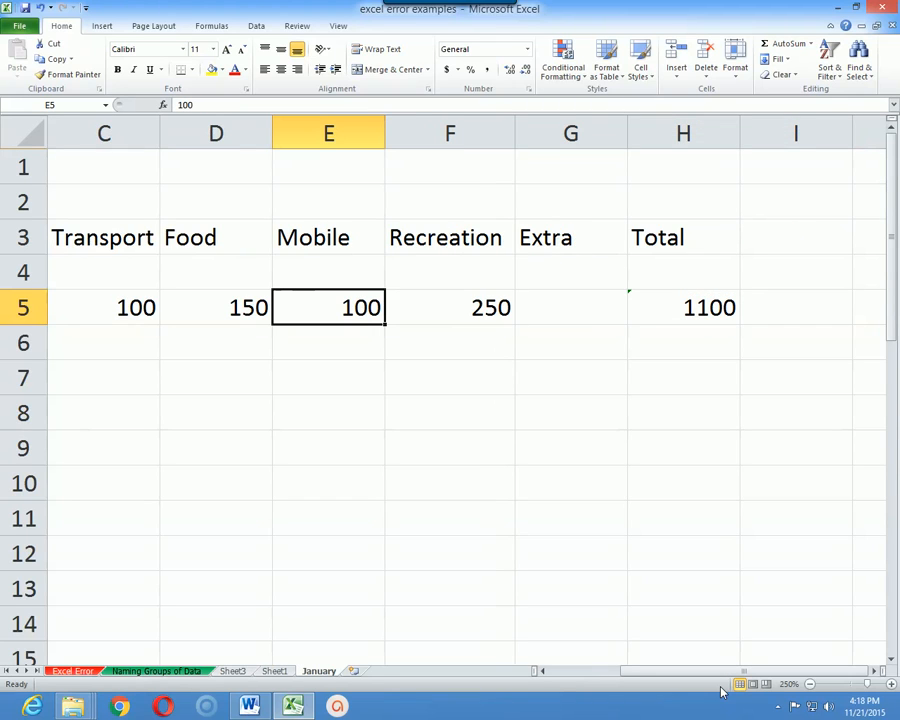
{"action": "key", "text": "Left"}
{"action": "key", "text": "Left"}
{"action": "key", "text": "Left"}
{"action": "key", "text": "Left"}
{"action": "key", "text": "Right"}
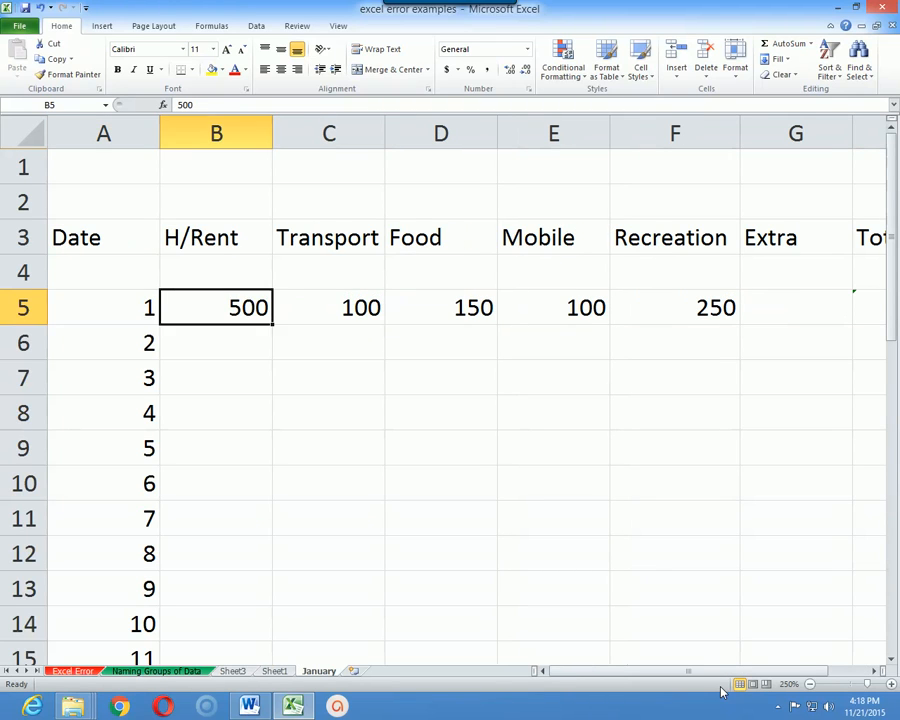
{"action": "key", "text": "Right"}
{"action": "key", "text": "Right"}
{"action": "key", "text": "Right"}
{"action": "key", "text": "Right"}
{"action": "key", "text": "Right"}
{"action": "key", "text": "Right"}
{"action": "key", "text": "Right"}
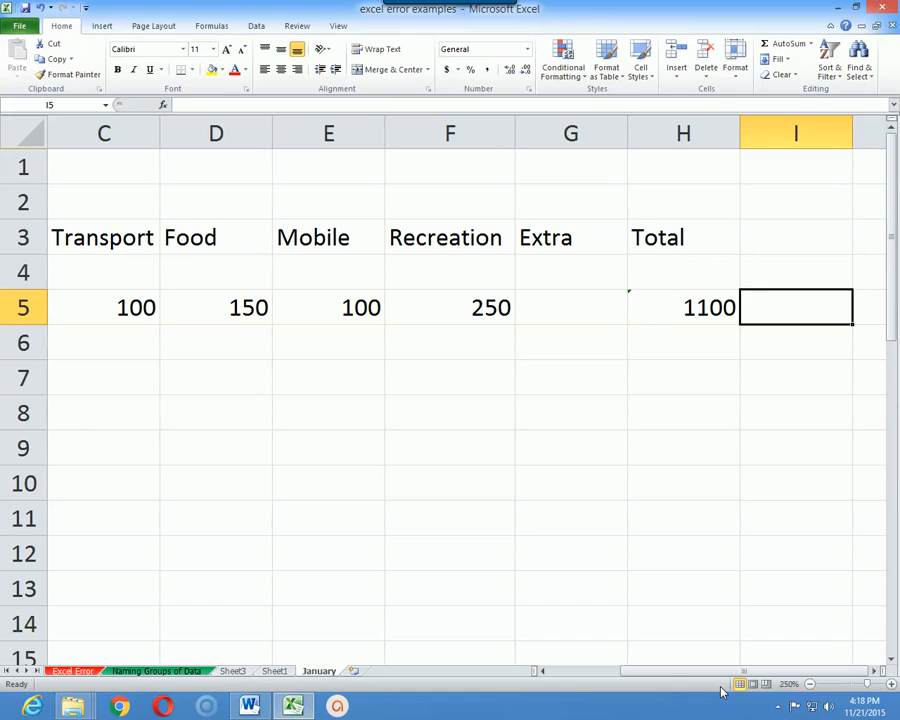
{"action": "key", "text": "Up"}
{"action": "key", "text": "Up"}
{"action": "key", "text": "Left"}
{"action": "key", "text": "Left"}
{"action": "key", "text": "Left"}
{"action": "key", "text": "Left"}
{"action": "key", "text": "Left"}
{"action": "key", "text": "Left"}
{"action": "key", "text": "Left"}
{"action": "key", "text": "Left"}
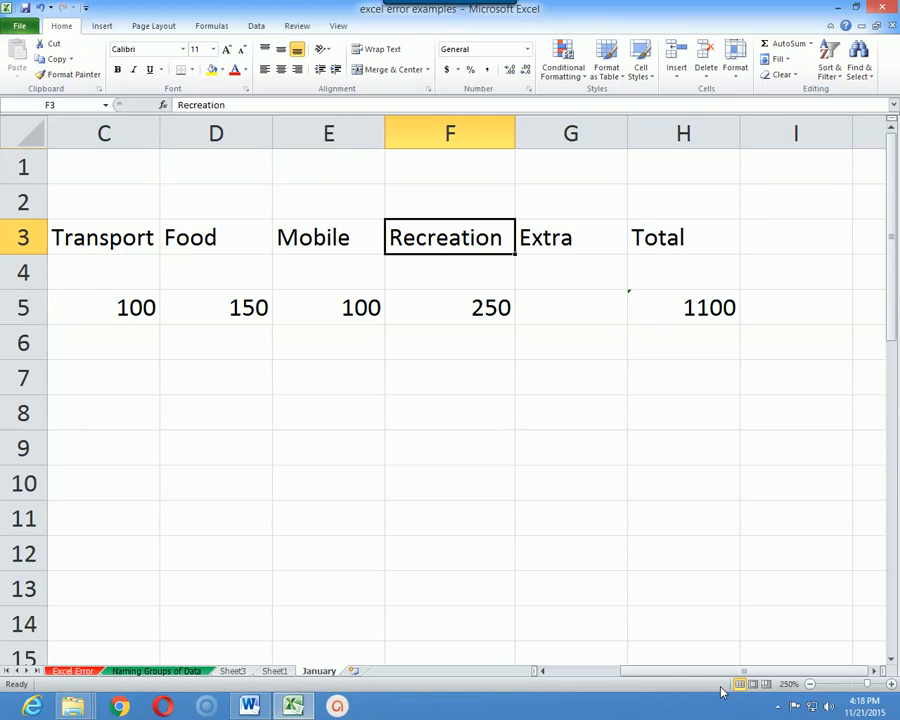
- Enter the day 2 expenses in row 6: H/Rent 500, Transport 50, Food 200, Mobile 20 and Extra 100, leaving Recreation empty
{"action": "key", "text": "Down"}
{"action": "key", "text": "Down"}
{"action": "key", "text": "Down"}
{"action": "key", "text": "Right"}
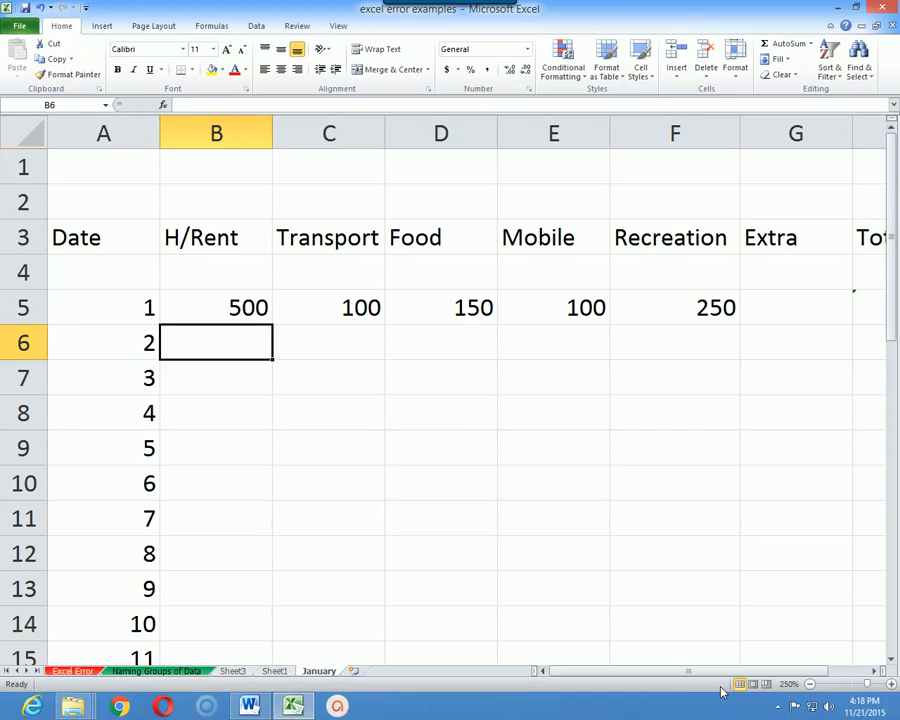
{"action": "type", "text": "500"}
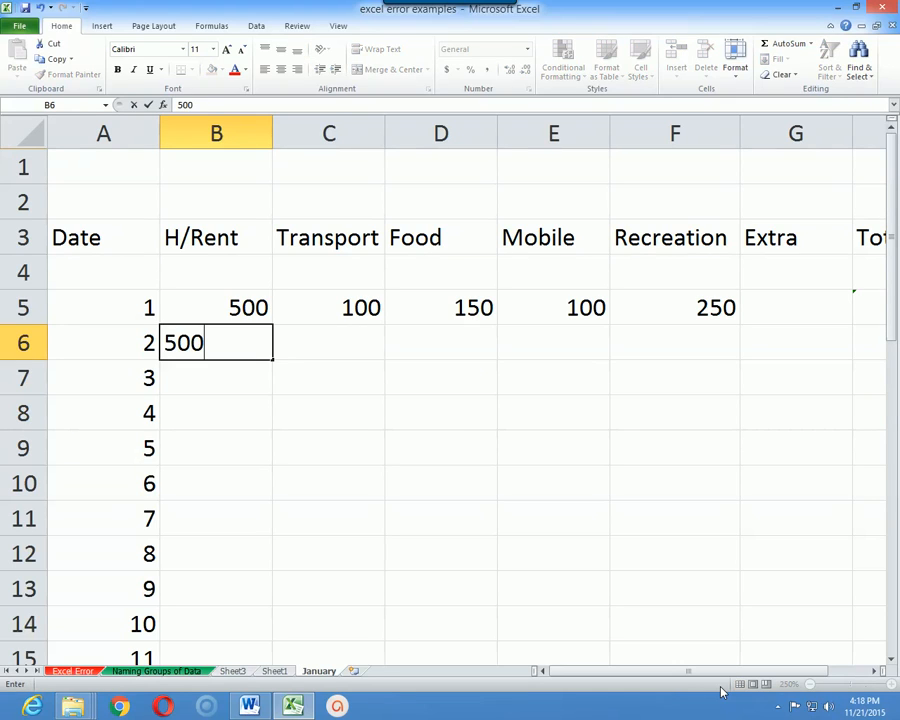
{"action": "key", "text": "Tab"}
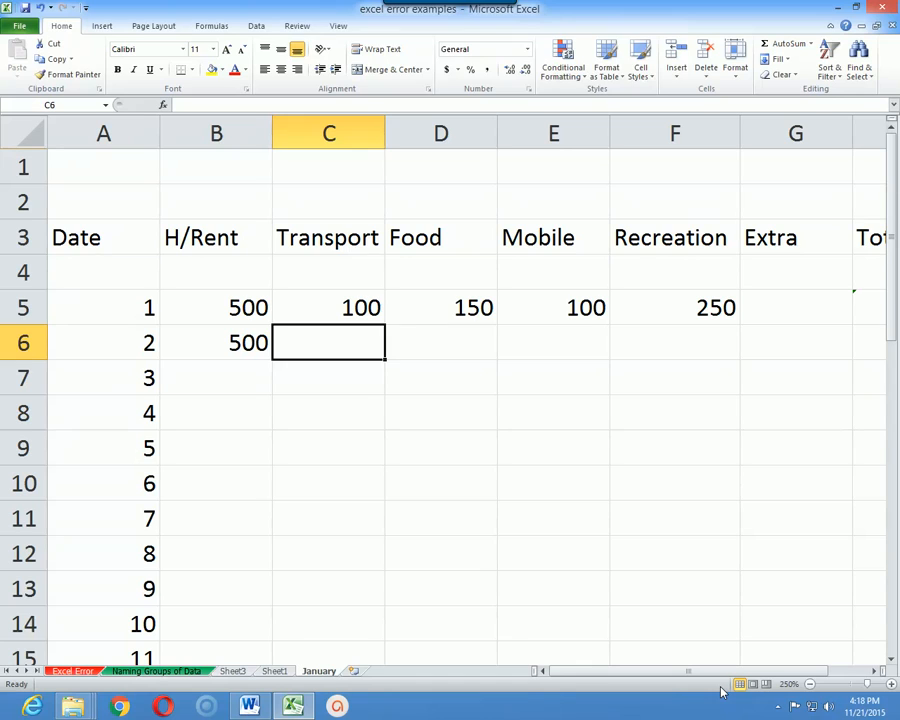
{"action": "type", "text": "50"}
{"action": "key", "text": "Tab"}
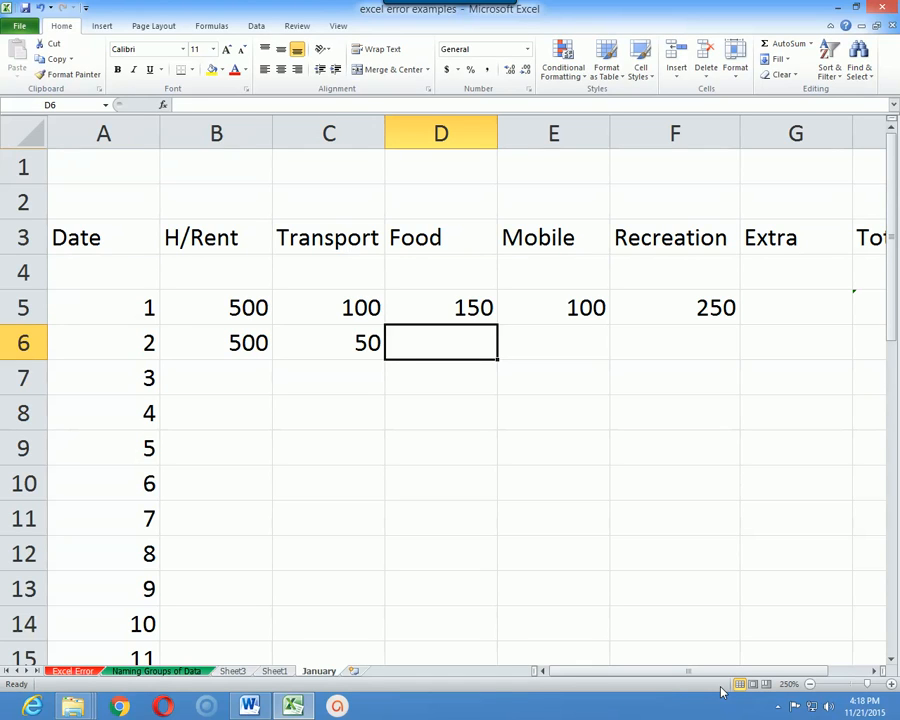
{"action": "type", "text": "200"}
{"action": "key", "text": "Tab"}
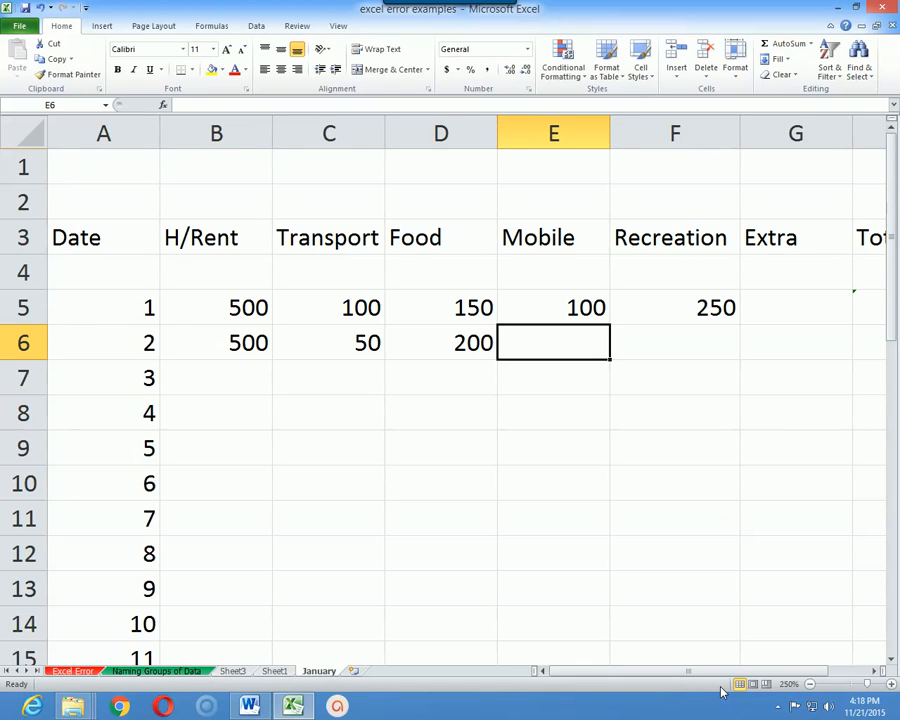
{"action": "type", "text": "20"}
{"action": "key", "text": "Tab"}
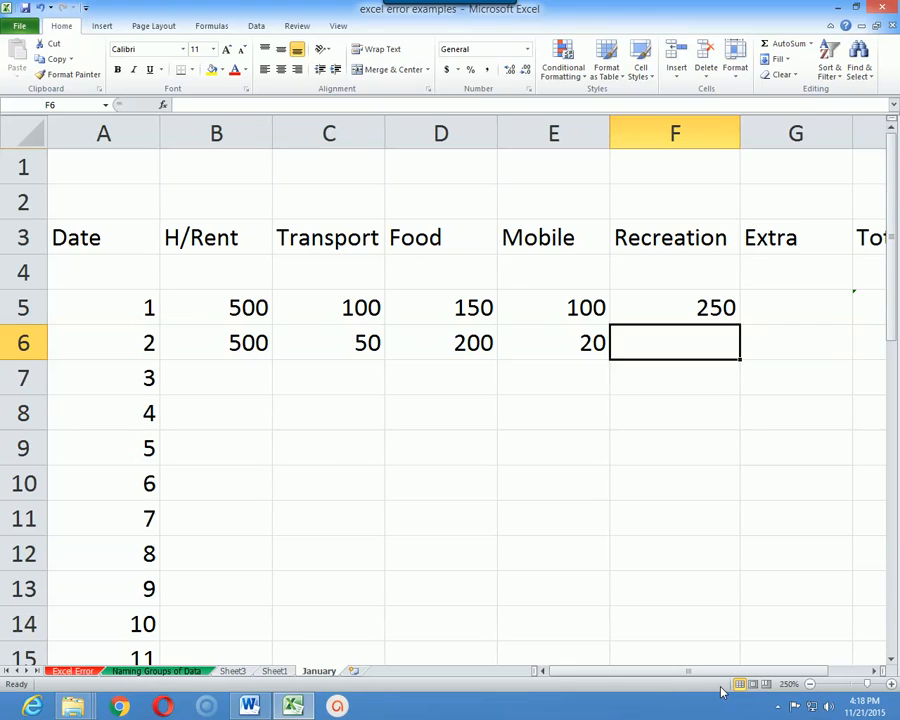
{"action": "key", "text": "Tab"}
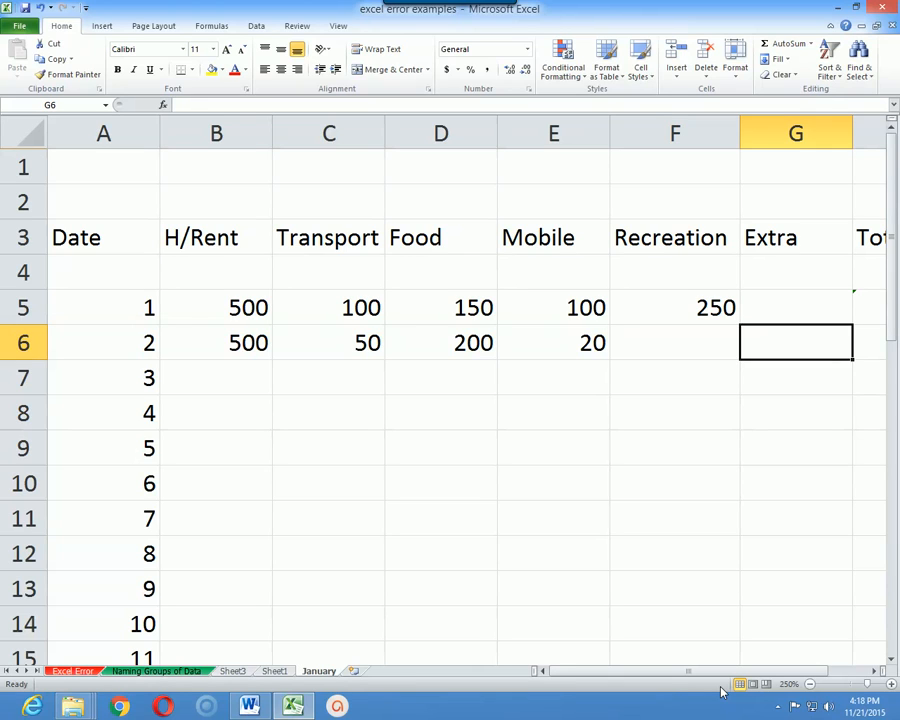
{"action": "type", "text": "100"}
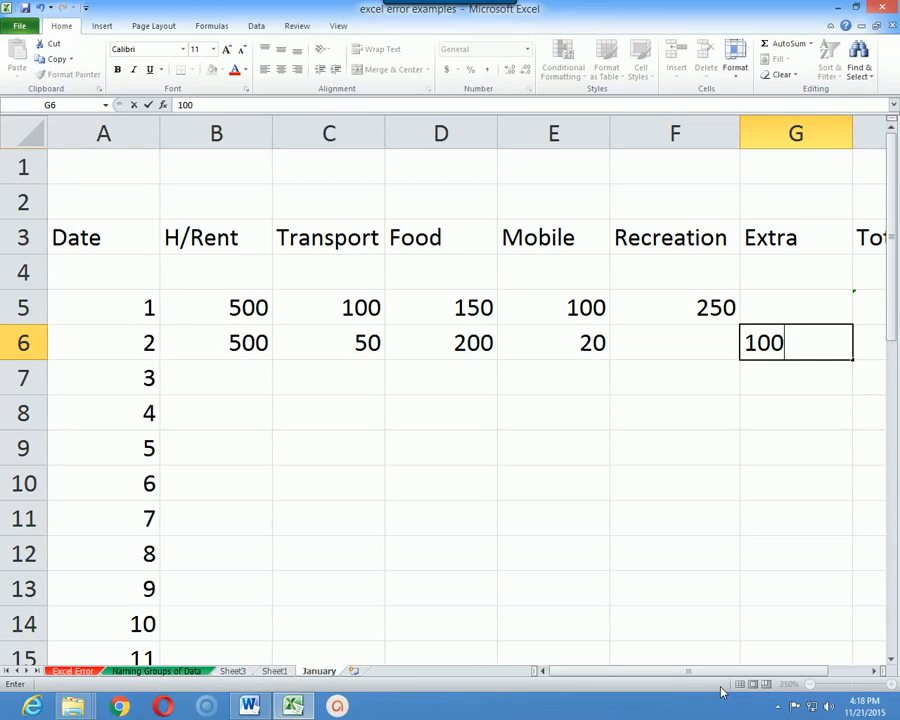
{"action": "key", "text": "Left"}
- Enter 500 as the day 3 H/Rent expense in B7
{"action": "key", "text": "Left"}
{"action": "key", "text": "Left"}
{"action": "key", "text": "Left"}
{"action": "key", "text": "Left"}
{"action": "key", "text": "Down"}
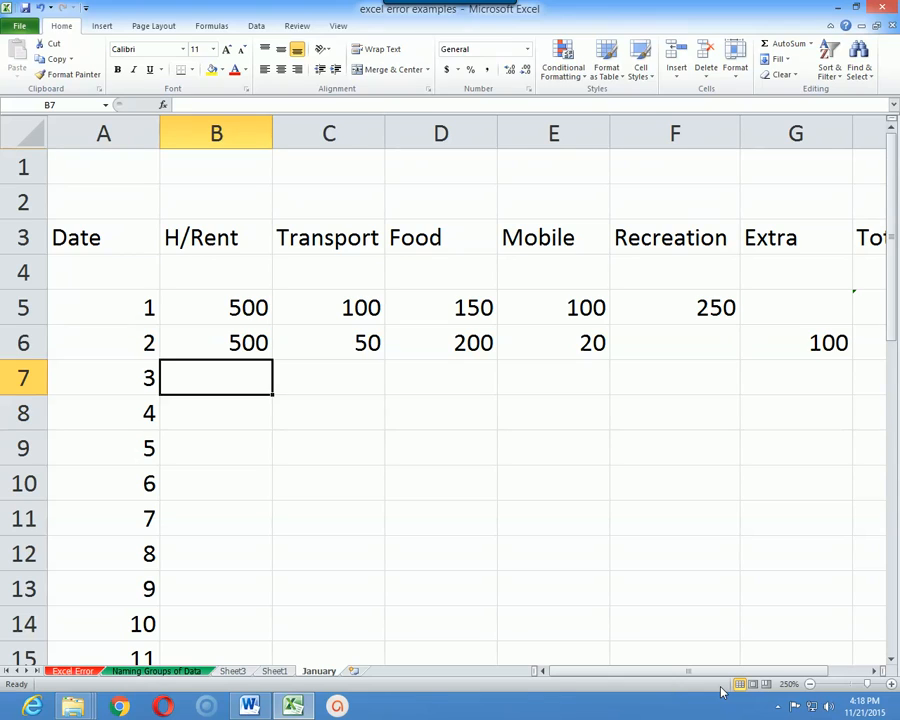
{"action": "type", "text": "500"}
{"action": "key", "text": "Tab"}
{"action": "key", "text": "Left"}
{"action": "key", "text": "Up"}
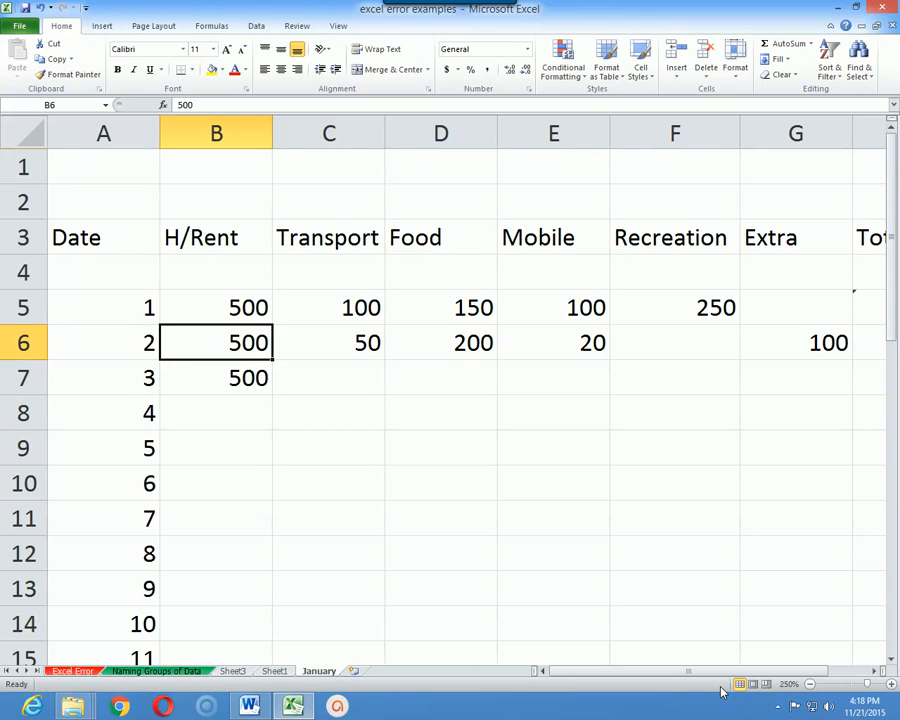
{"action": "key", "text": "Up"}
{"action": "key", "text": "Down"}
{"action": "key", "text": "Down"}
{"action": "key", "text": "Down"}
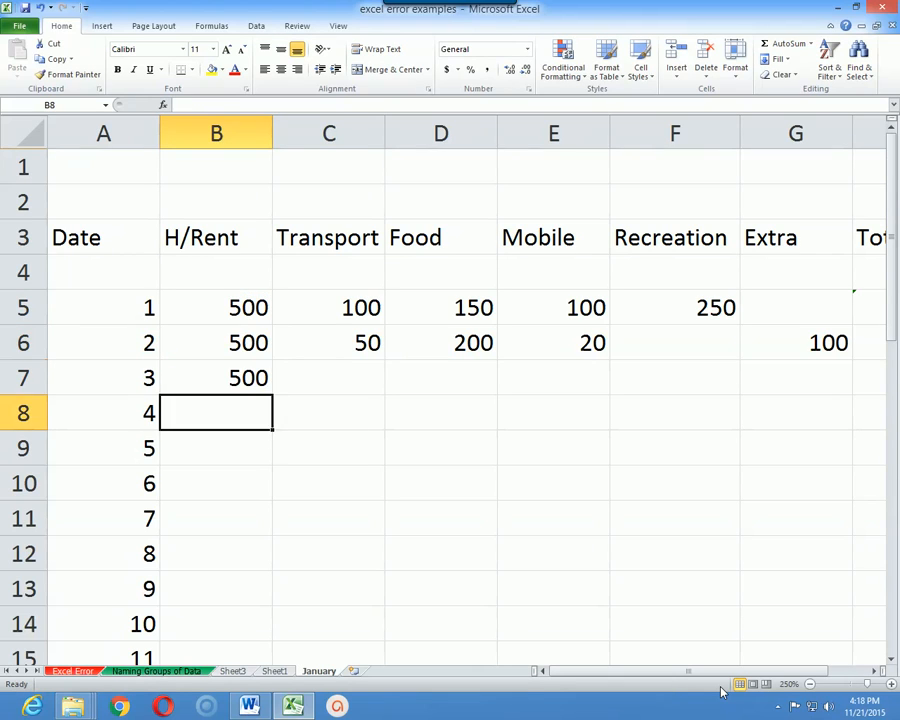
{"action": "key", "text": "Up"}
- Complete day 3 in row 7 with Food 300, Mobile 150 and Recreation 1000, leaving Transport empty
{"action": "key", "text": "Right"}
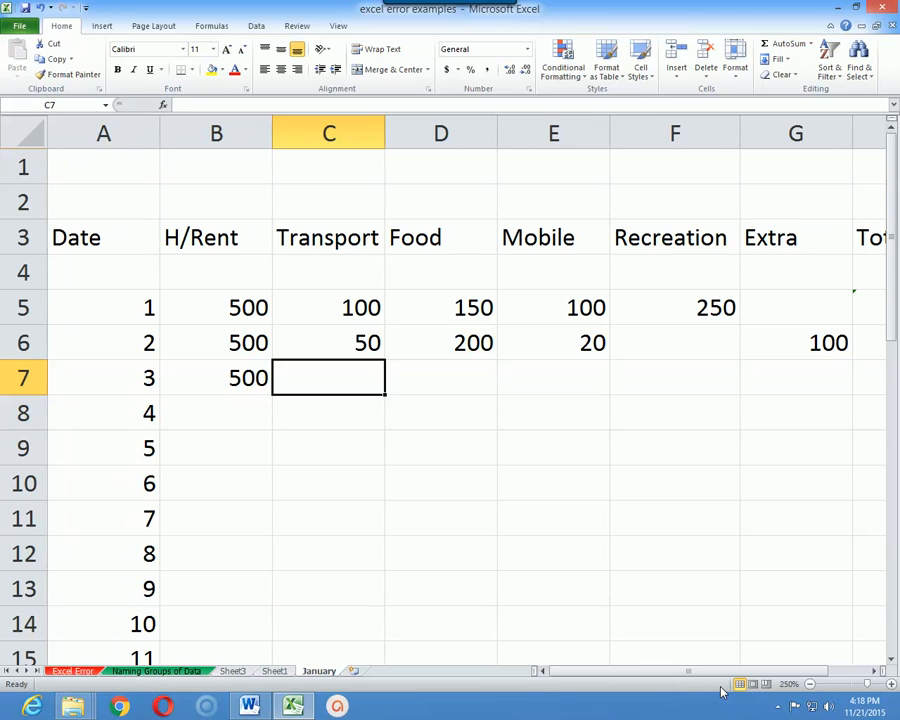
{"action": "key", "text": "Right"}
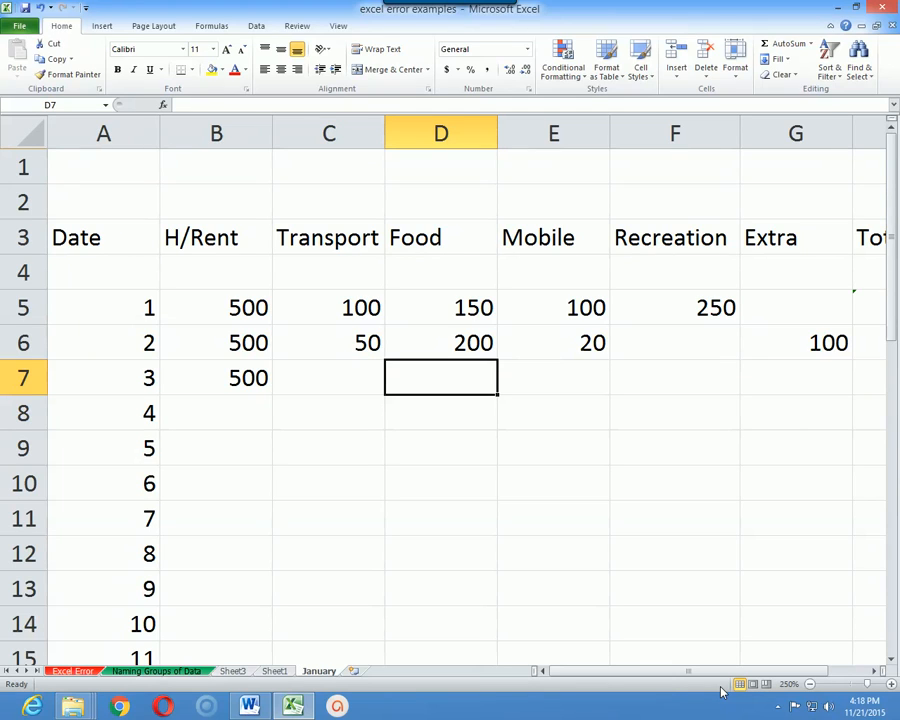
{"action": "type", "text": "300"}
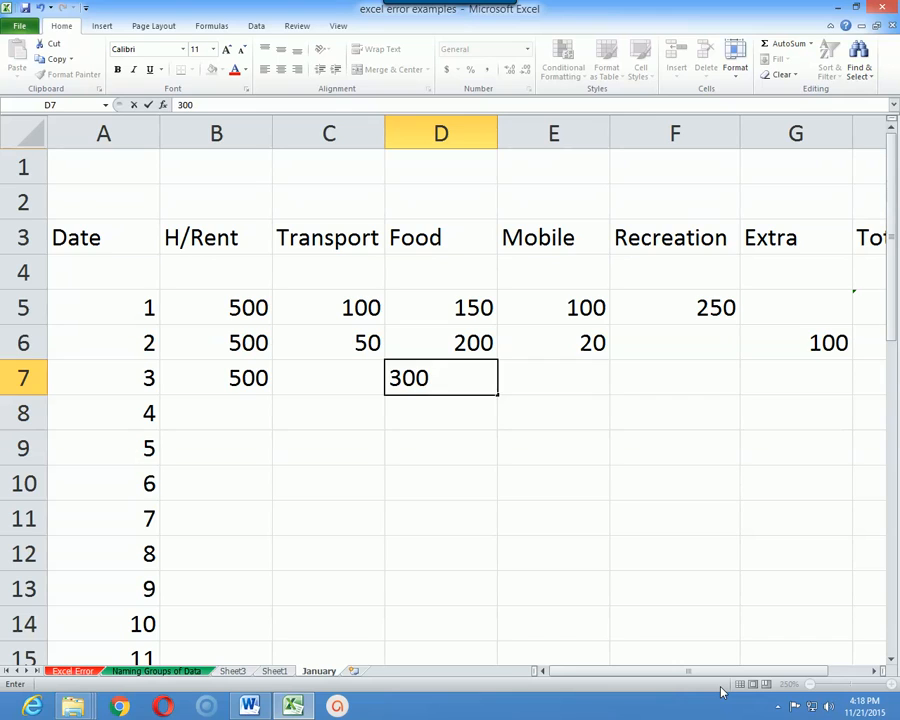
{"action": "key", "text": "Tab"}
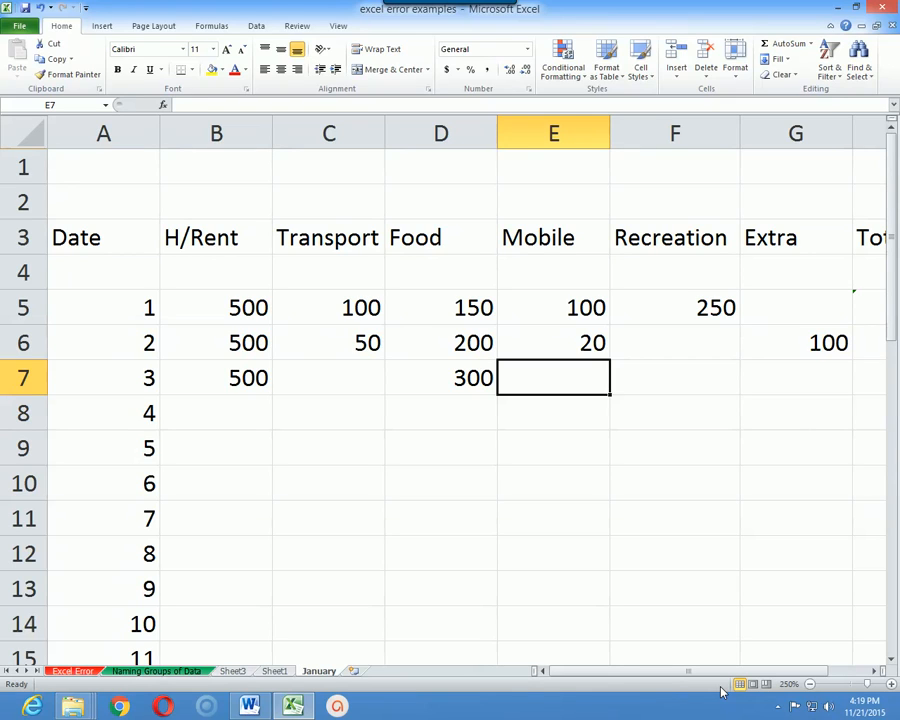
{"action": "type", "text": "150"}
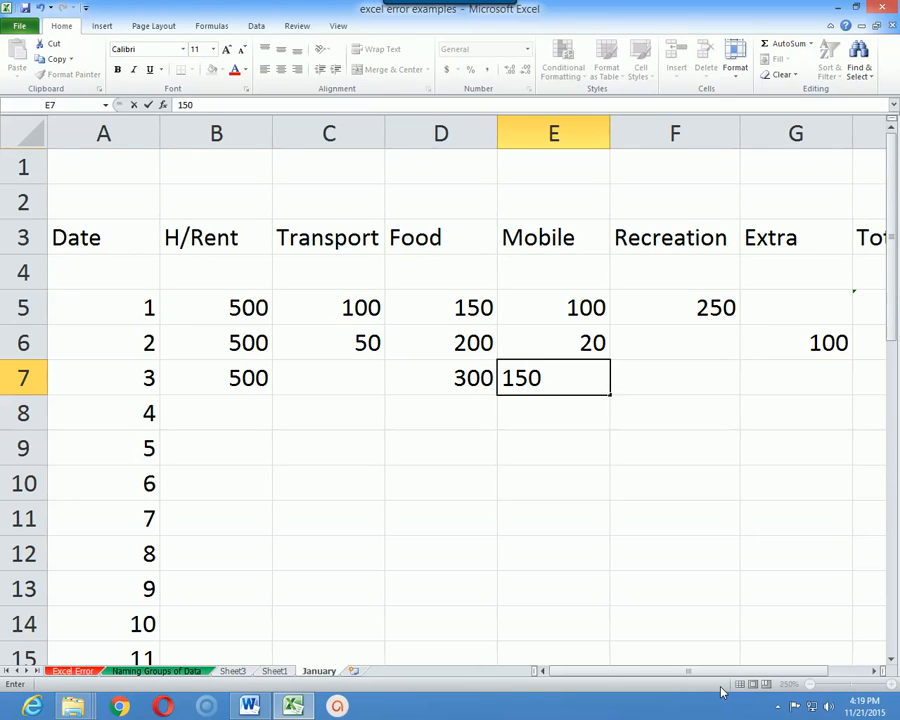
{"action": "key", "text": "Tab"}
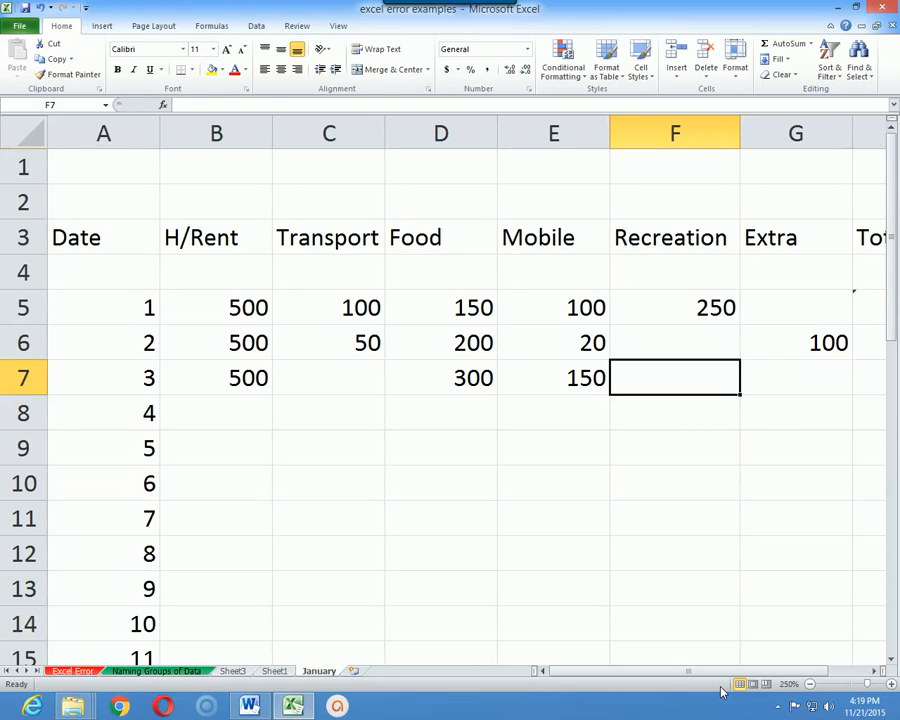
{"action": "type", "text": "1000"}
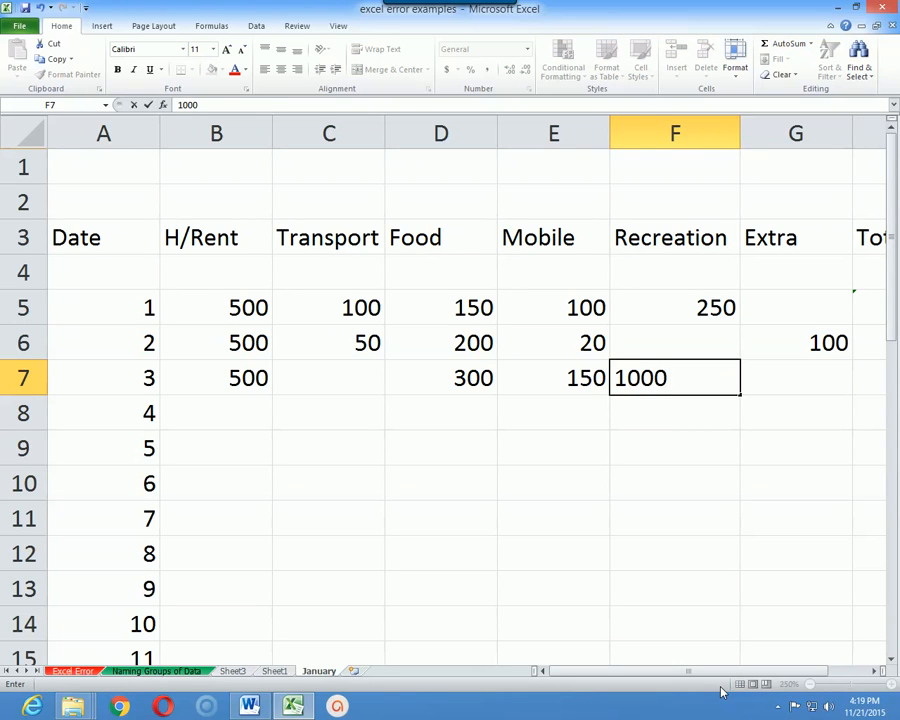
{"action": "key", "text": "Tab"}
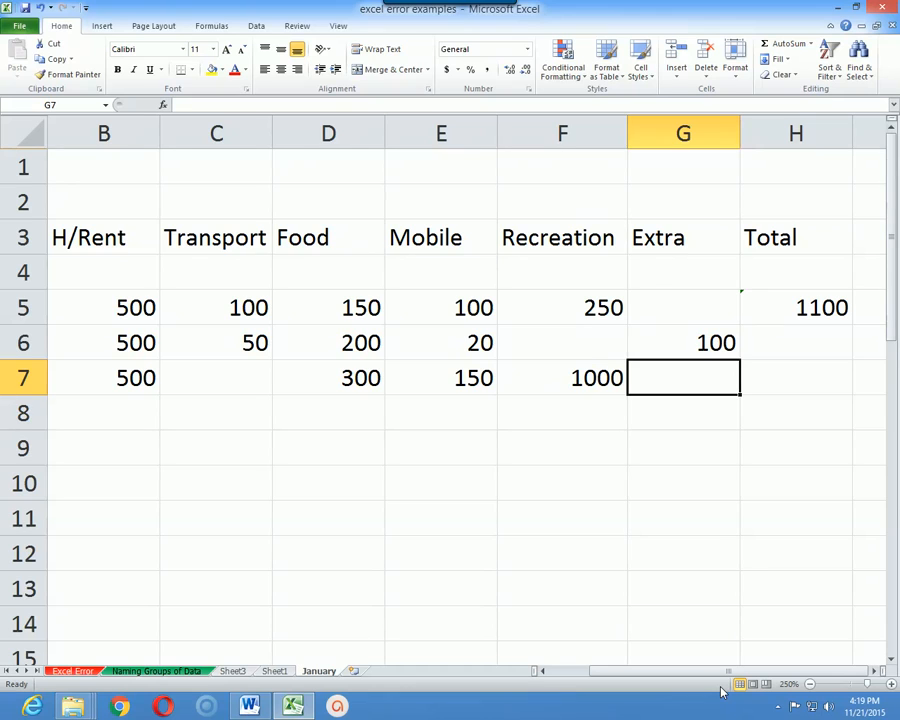
- Review the day 3 expenses across row 7 and the day 2 row through to its Total cell H6
{"action": "key", "text": "Right"}
{"action": "key", "text": "Left"}
{"action": "key", "text": "Left"}
{"action": "key", "text": "Left"}
{"action": "key", "text": "Left"}
{"action": "key", "text": "Left"}
{"action": "key", "text": "Left"}
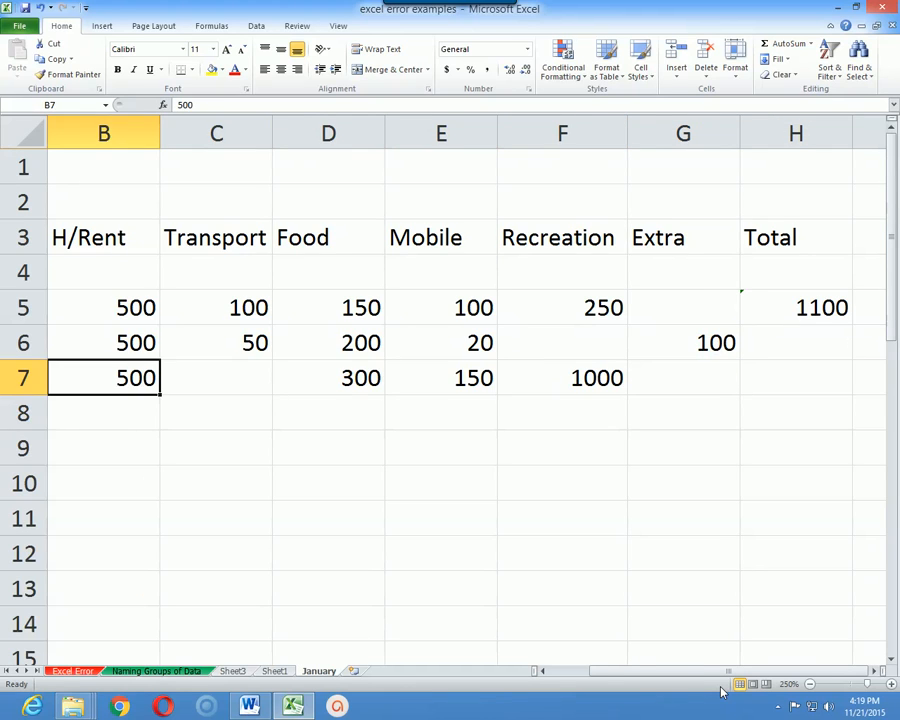
{"action": "key", "text": "Left"}
{"action": "key", "text": "Right"}
{"action": "key", "text": "Right"}
{"action": "key", "text": "Right"}
{"action": "key", "text": "Right"}
{"action": "key", "text": "Right"}
{"action": "key", "text": "Right"}
{"action": "key", "text": "Right"}
{"action": "key", "text": "Right"}
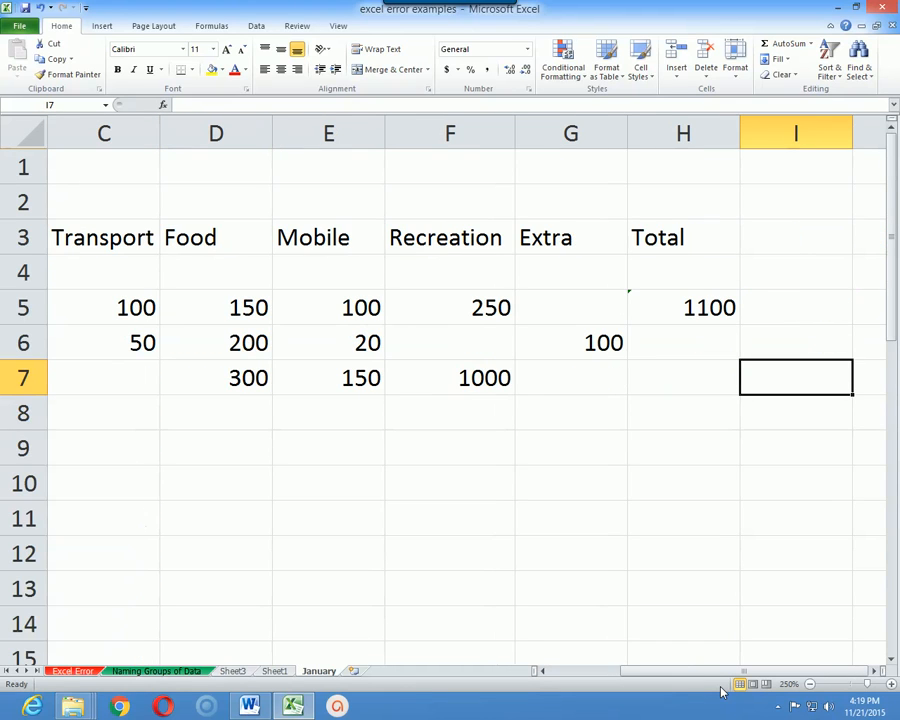
{"action": "key", "text": "Up"}
{"action": "key", "text": "Left"}
{"action": "key", "text": "Left"}
{"action": "key", "text": "Left"}
{"action": "key", "text": "Right"}
{"action": "key", "text": "Right"}
{"action": "key", "text": "Right"}
{"action": "key", "text": "Left"}
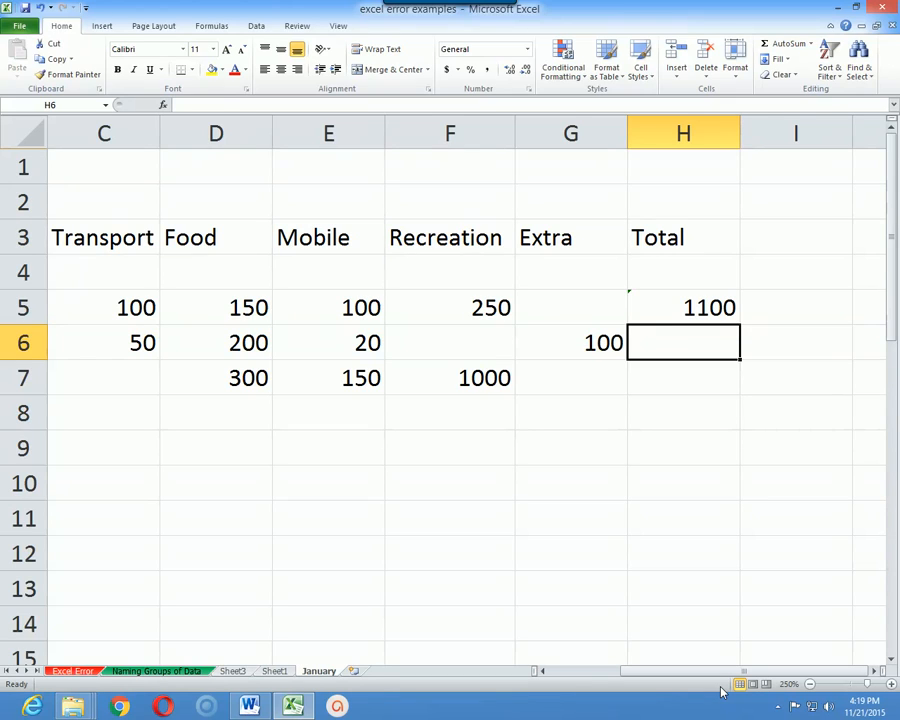
- Fill the SUM formula from H5 down through H7 and check the copied formulas for days 2 and 3
{"action": "key", "text": "Up"}
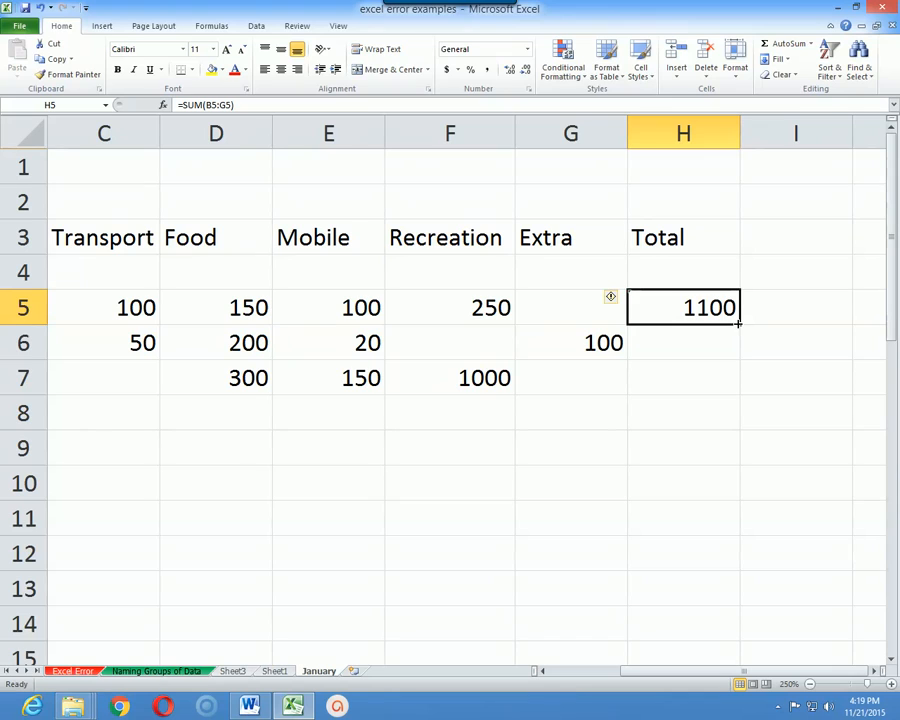
{"action": "left_click_drag", "start_coordinate": [738, 331], "coordinate": [731, 386]}
{"action": "left_click", "coordinate": [756, 468]}
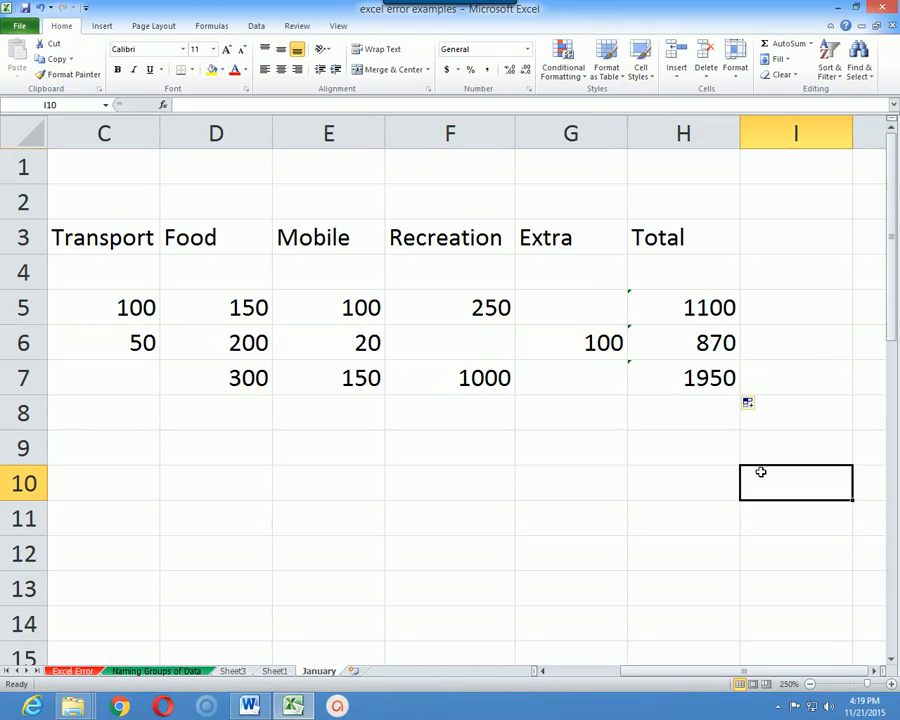
{"action": "left_click", "coordinate": [664, 342]}
{"action": "left_click", "coordinate": [695, 378]}
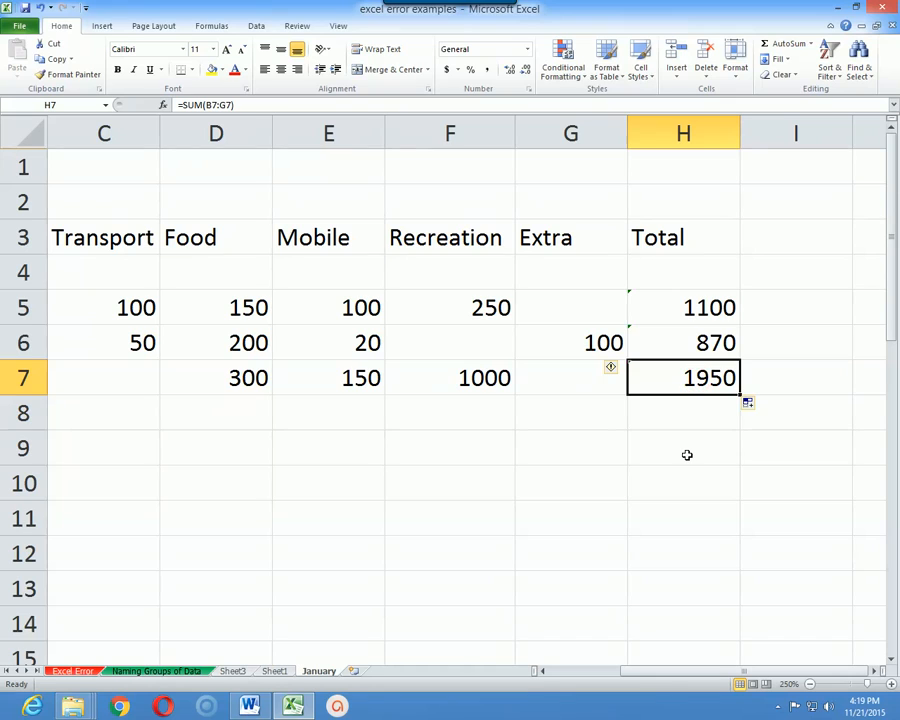
- Extend the Total formula from H7 down through H12 for the following days
{"action": "scroll", "coordinate": [700, 457], "scroll_direction": "down", "scroll_amount": 1}
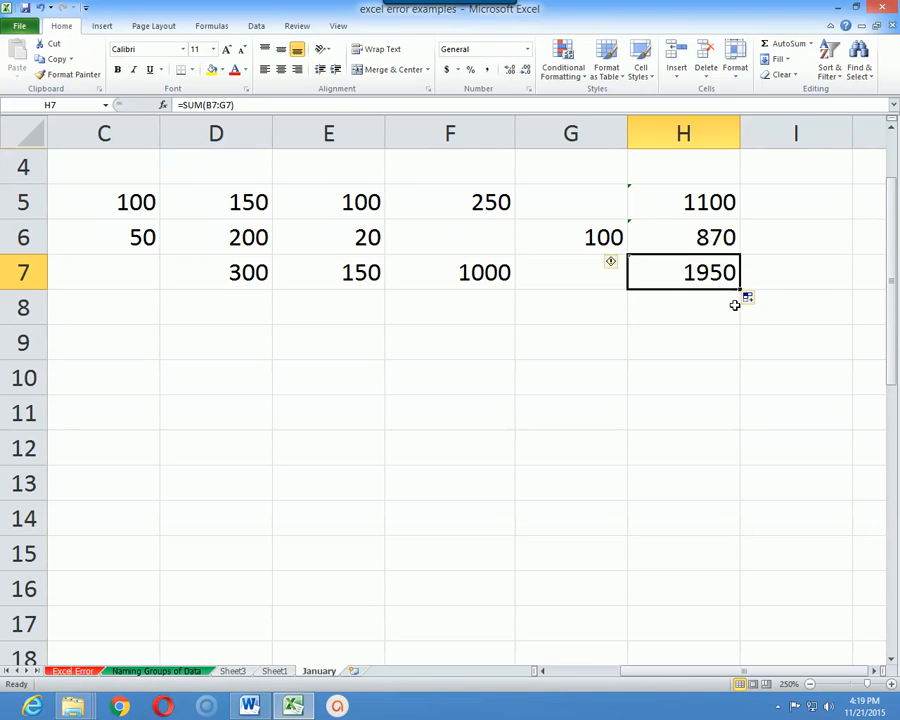
{"action": "left_click_drag", "start_coordinate": [741, 293], "coordinate": [729, 464]}
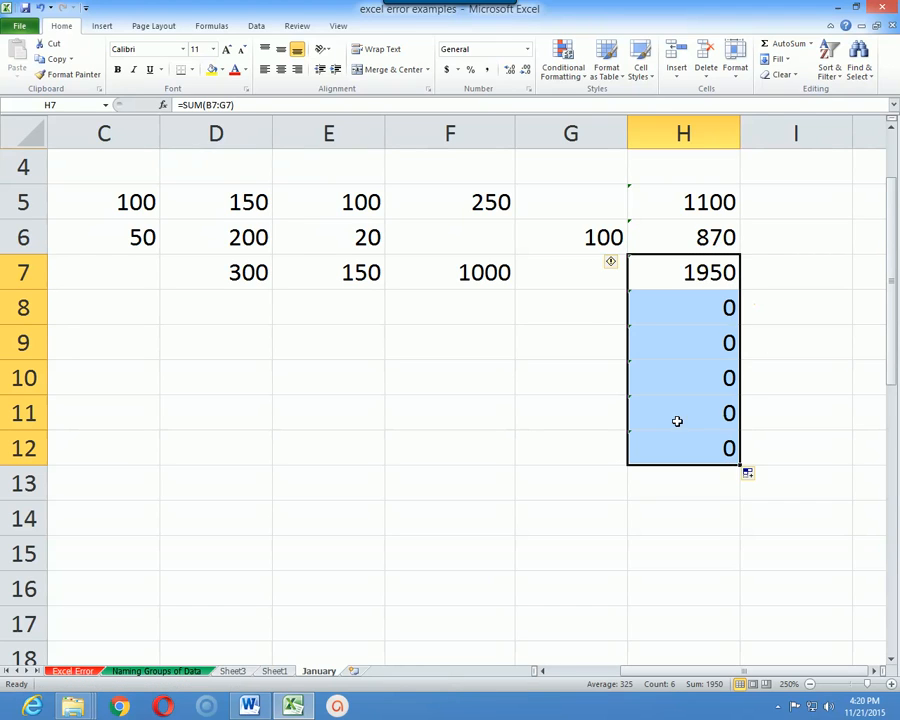
{"action": "left_click", "coordinate": [450, 378]}
{"action": "scroll", "coordinate": [352, 331], "scroll_direction": "up", "scroll_amount": 1}
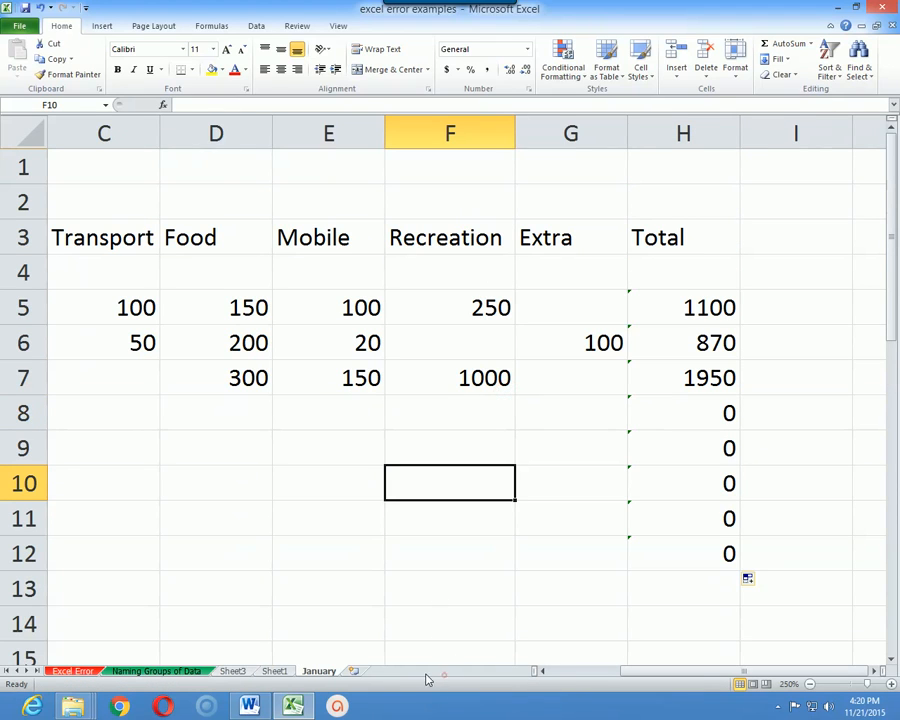
- Enter the day 4 expenses in row 8: H/Rent 500, Transport 100, Food 200, Mobile 50 and Extra 200, leaving Recreation empty
{"action": "left_click", "coordinate": [541, 670]}
{"action": "left_click", "coordinate": [200, 423]}
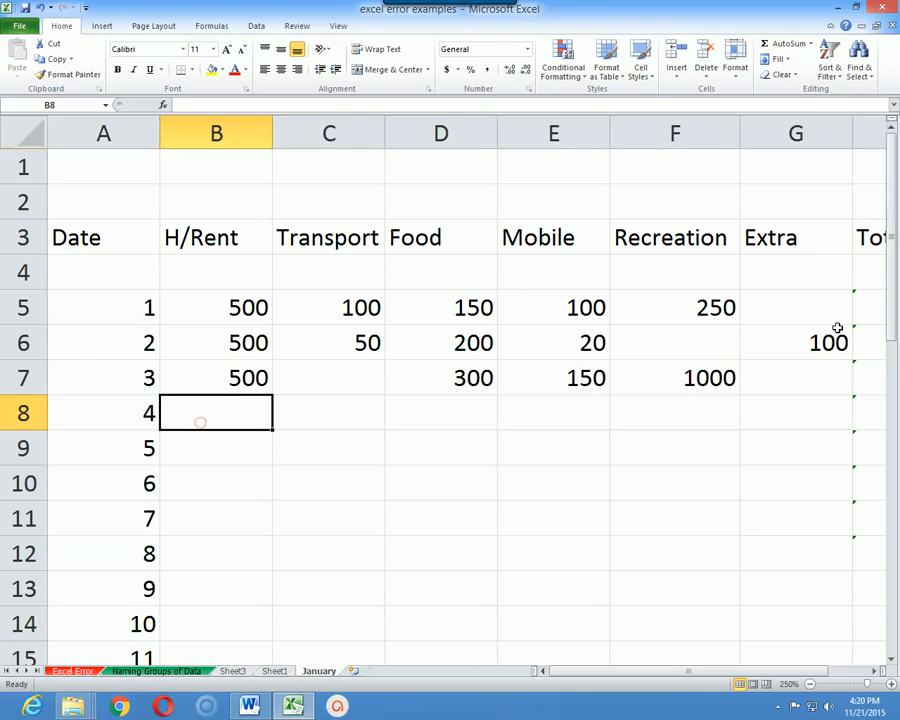
{"action": "type", "text": "500"}
{"action": "key", "text": "Tab"}
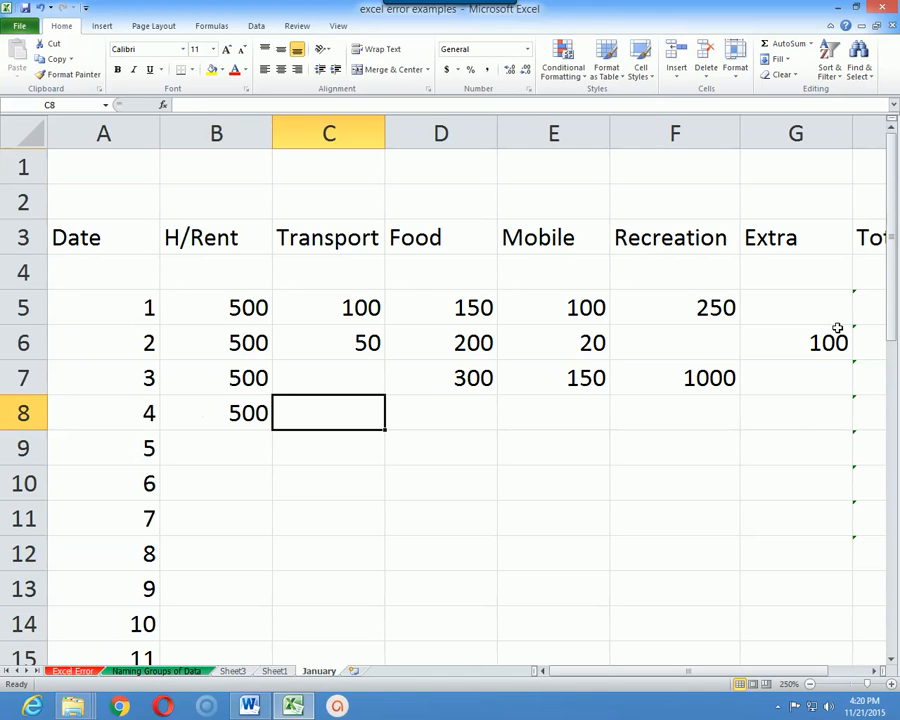
{"action": "type", "text": "100"}
{"action": "key", "text": "Tab"}
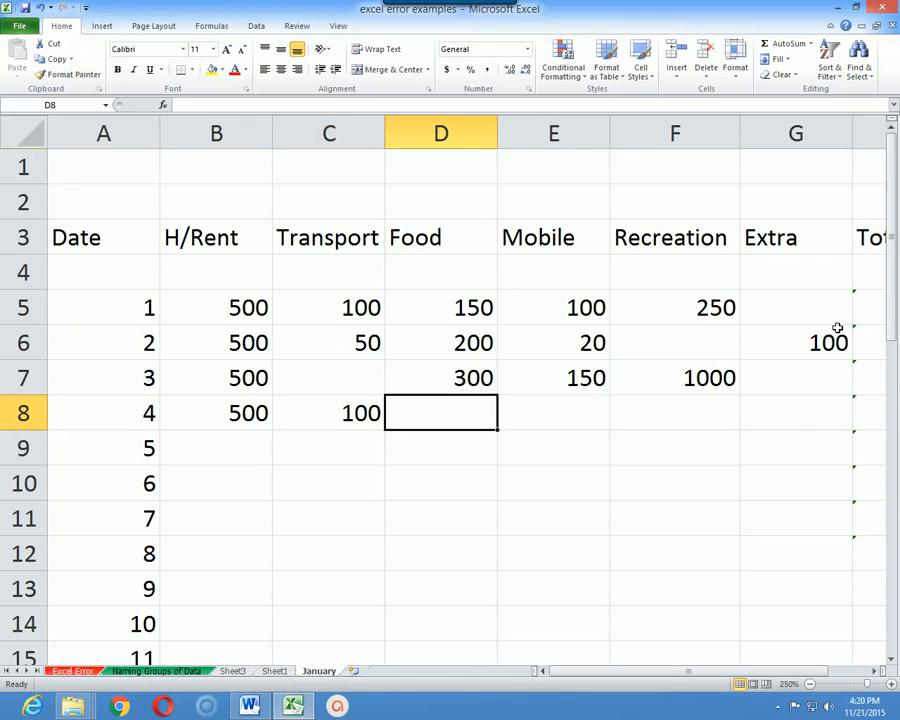
{"action": "type", "text": "200"}
{"action": "key", "text": "Tab"}
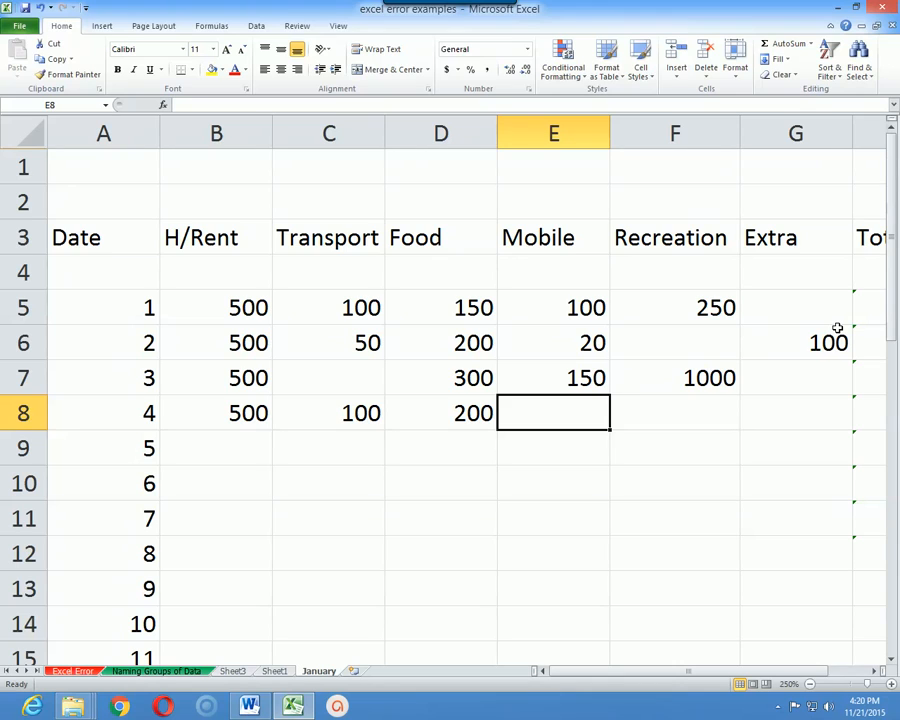
{"action": "type", "text": "50"}
{"action": "key", "text": "Tab"}
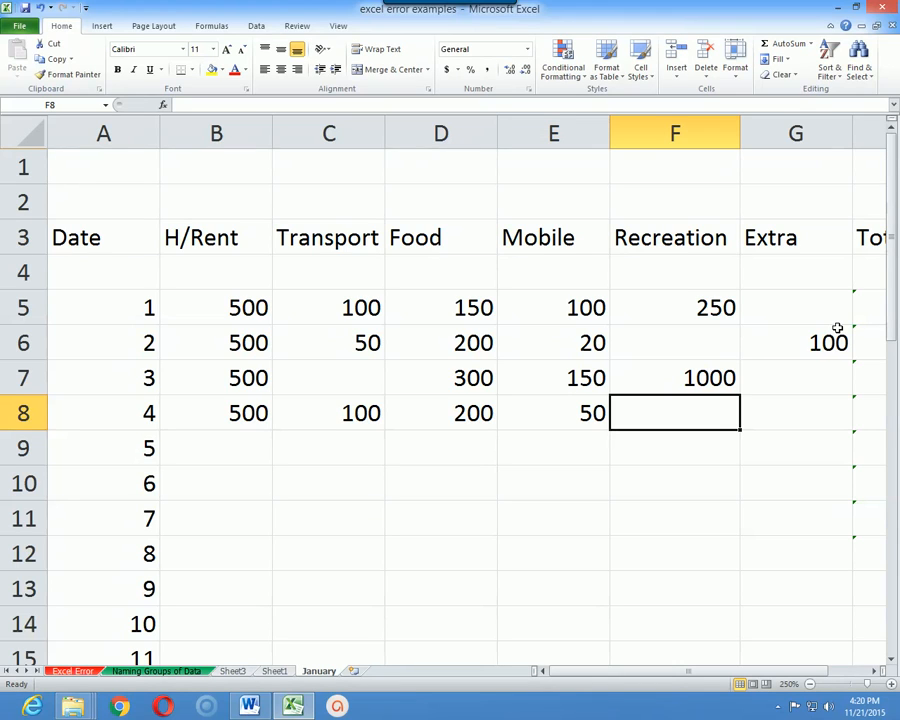
{"action": "key", "text": "Tab"}
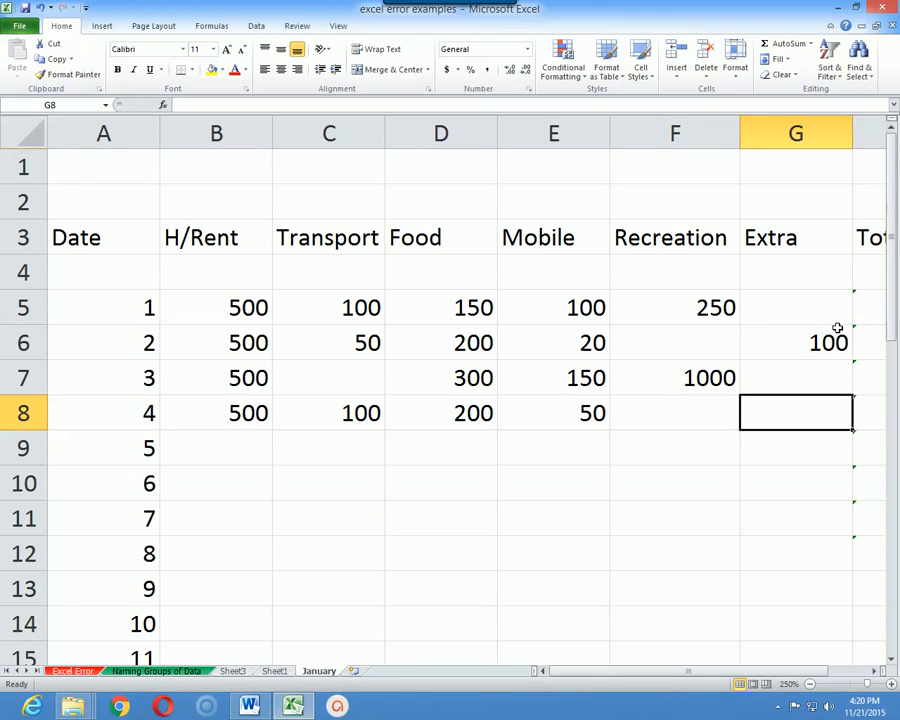
{"action": "type", "text": "200"}
{"action": "key", "text": "Tab"}
{"action": "key", "text": "Down"}
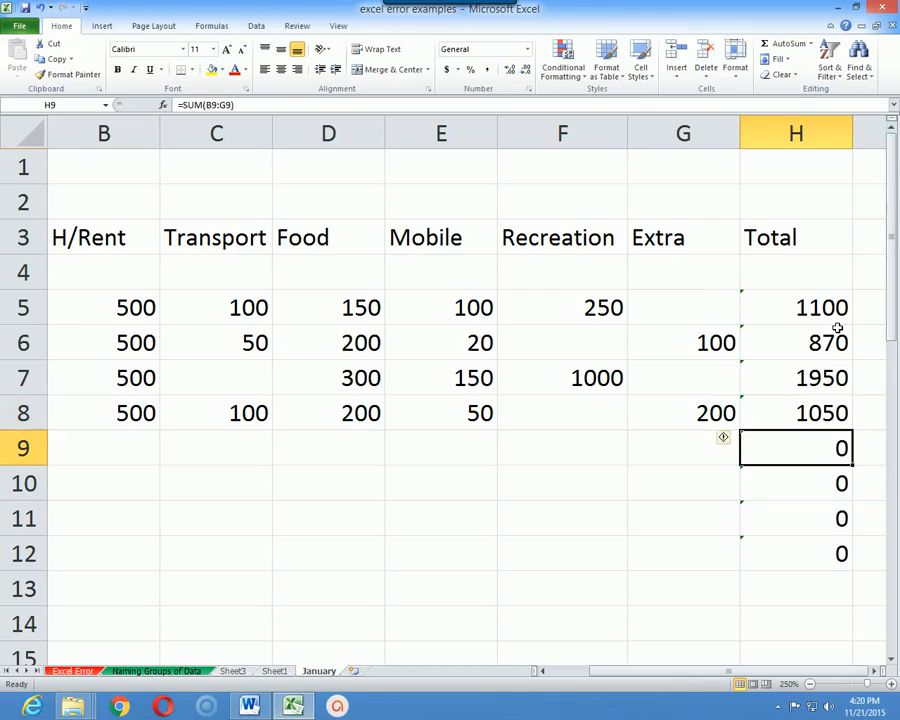
- Review the day 4 amounts across row 8 against the formula result in H8
{"action": "key", "text": "Up"}
{"action": "scroll", "coordinate": [837, 327], "scroll_direction": "right", "scroll_amount": 1}
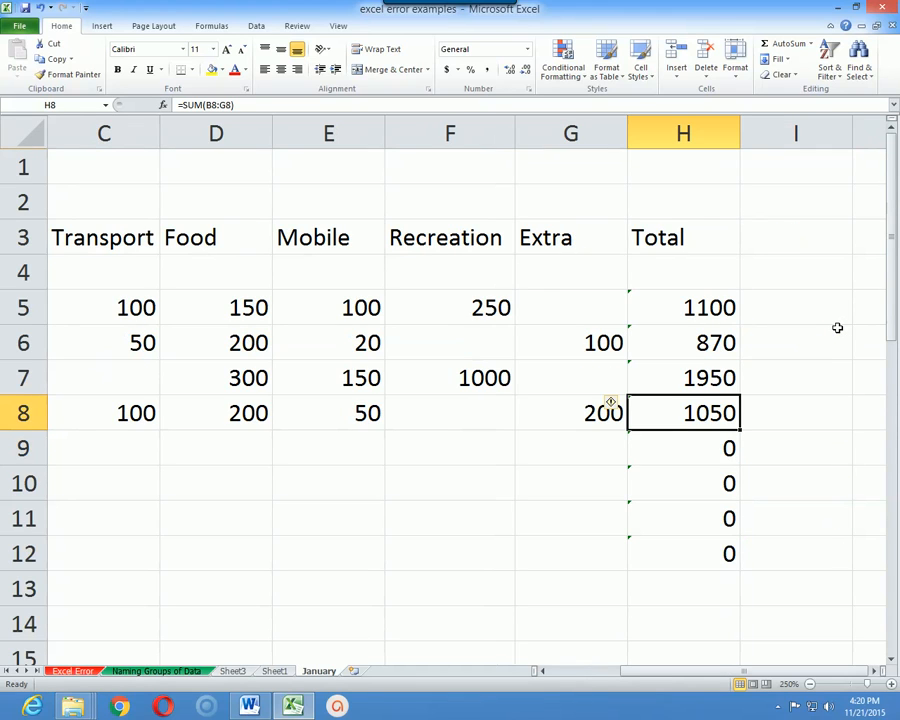
{"action": "key", "text": "Left"}
{"action": "key", "text": "Left"}
{"action": "key", "text": "Left"}
{"action": "key", "text": "Left"}
{"action": "key", "text": "Left"}
{"action": "key", "text": "Left"}
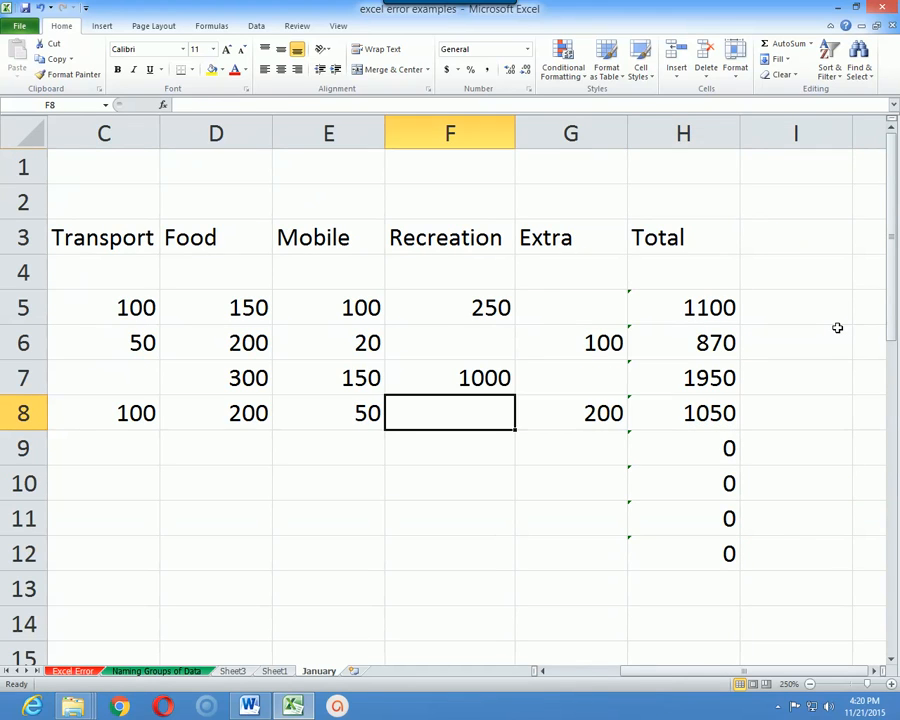
{"action": "key", "text": "Right"}
{"action": "key", "text": "Right"}
{"action": "key", "text": "Right"}
{"action": "key", "text": "Right"}
{"action": "key", "text": "Right"}
{"action": "key", "text": "Right"}
{"action": "key", "text": "Right"}
{"action": "key", "text": "Right"}
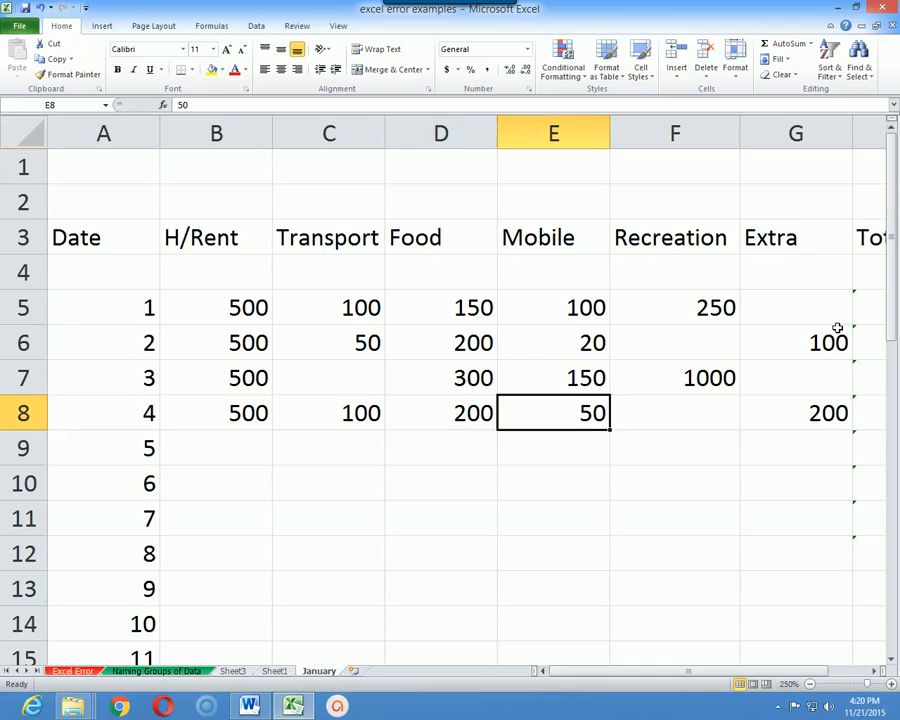
{"action": "key", "text": "Left"}
{"action": "key", "text": "Left"}
{"action": "key", "text": "Left"}
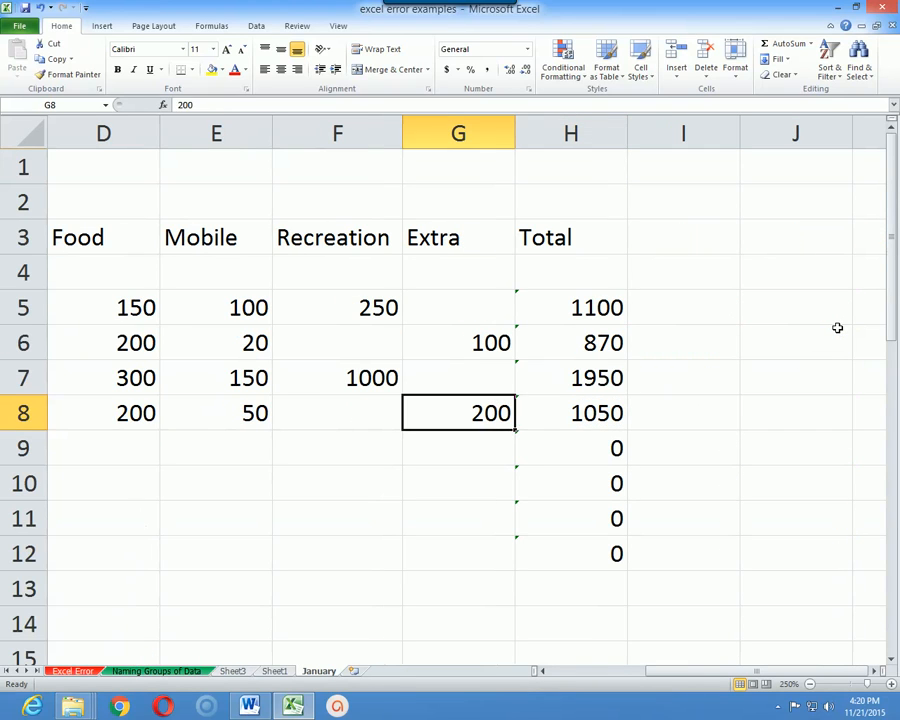
{"action": "key", "text": "Left"}
{"action": "key", "text": "Down"}
{"action": "key", "text": "Down"}
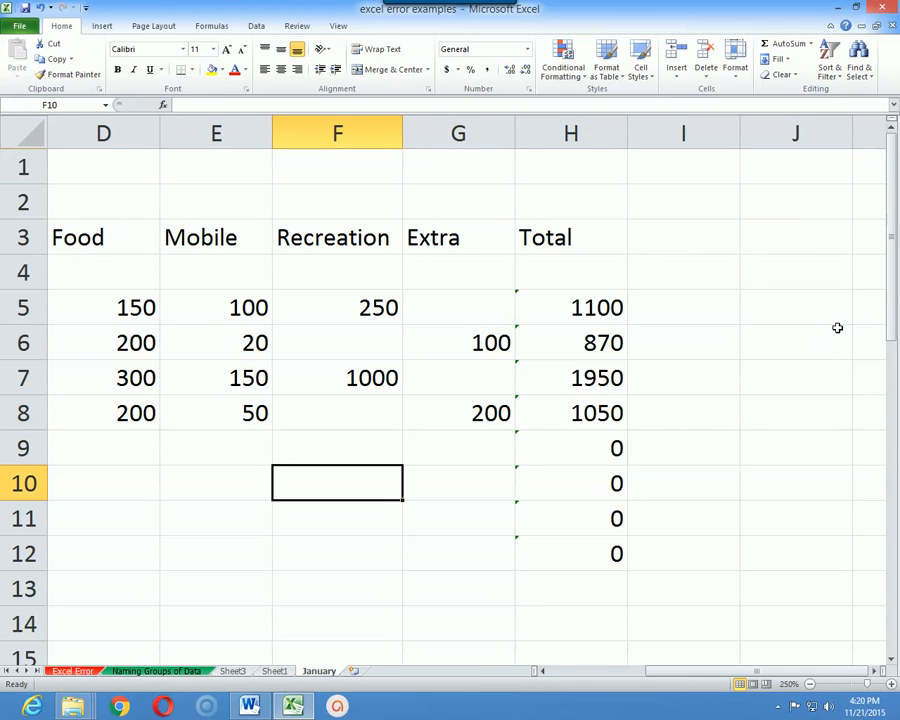
{"action": "key", "text": "Up"}
{"action": "key", "text": "Up"}
{"action": "key", "text": "Right"}
{"action": "key", "text": "Right"}
{"action": "key", "text": "Right"}
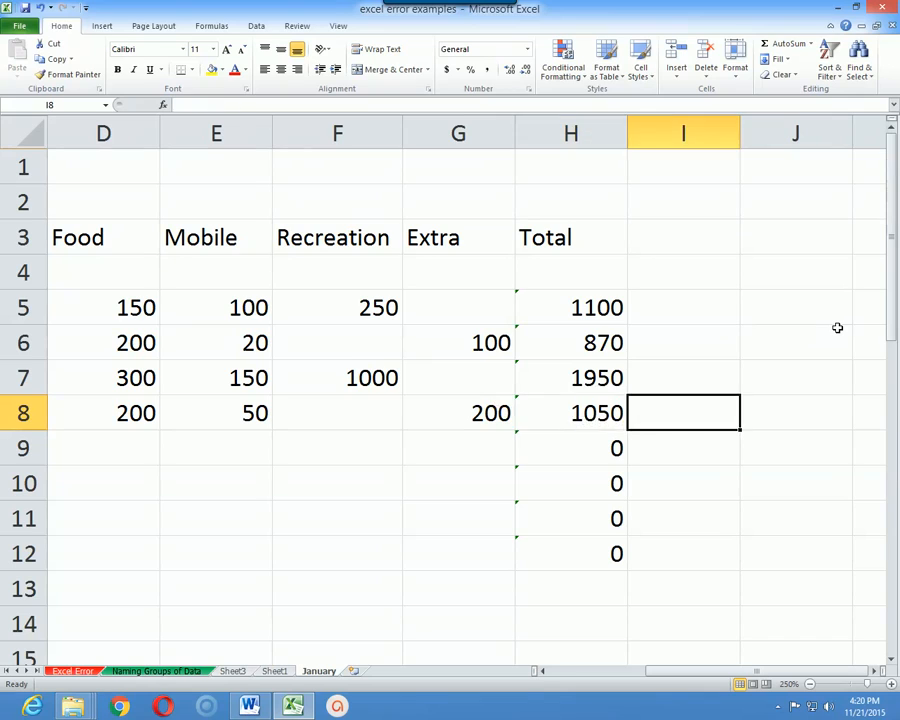
- Look across the day 5 row, from the empty Transport cell to the Total formula in H9
{"action": "key", "text": "Left"}
{"action": "key", "text": "Down"}
{"action": "key", "text": "Left"}
{"action": "key", "text": "Left"}
{"action": "key", "text": "Left"}
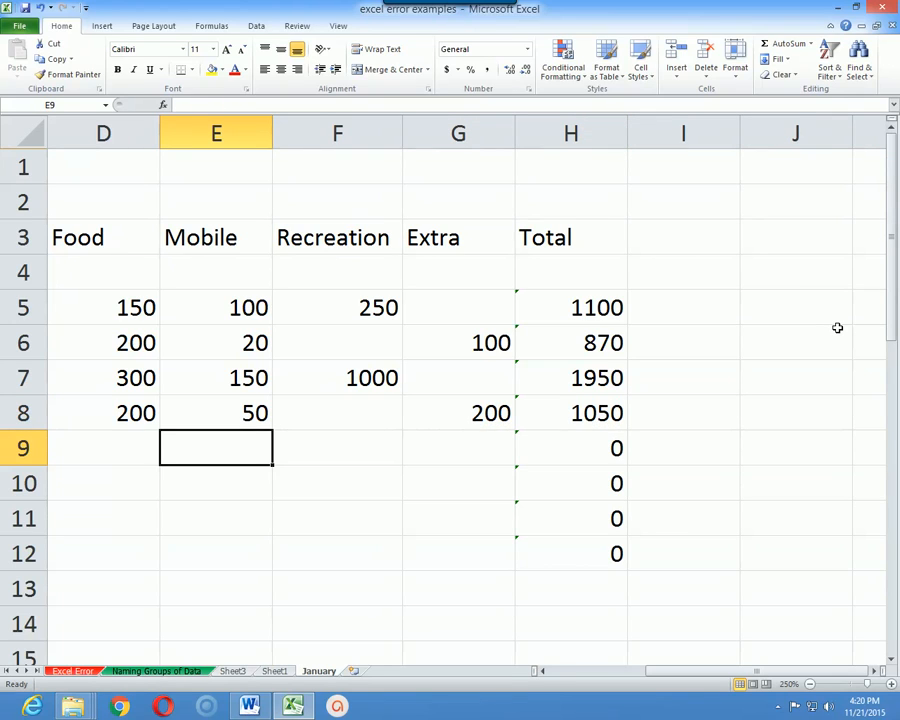
{"action": "key", "text": "Left"}
{"action": "key", "text": "Left"}
{"action": "key", "text": "Left"}
{"action": "key", "text": "Left"}
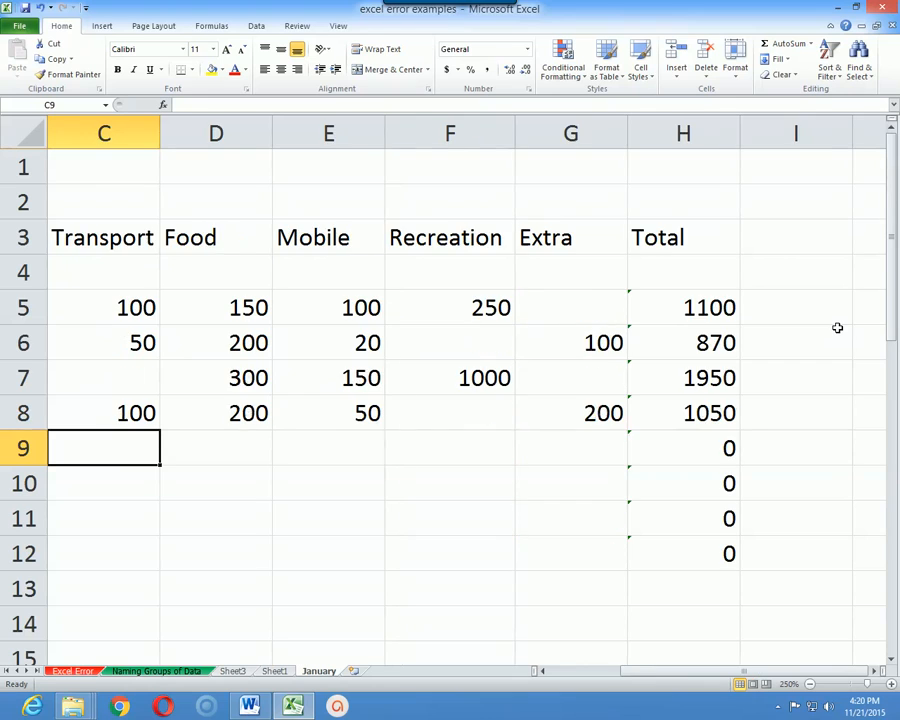
{"action": "key", "text": "Right"}
{"action": "key", "text": "Right"}
{"action": "key", "text": "Right"}
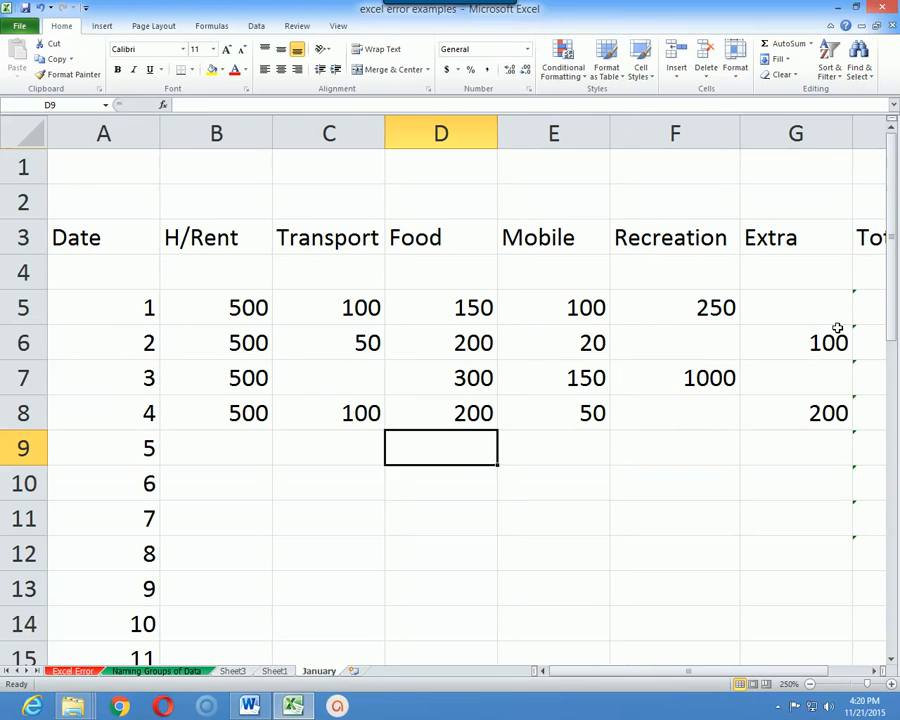
{"action": "key", "text": "Right"}
{"action": "key", "text": "Right"}
{"action": "key", "text": "Right"}
{"action": "key", "text": "Right"}
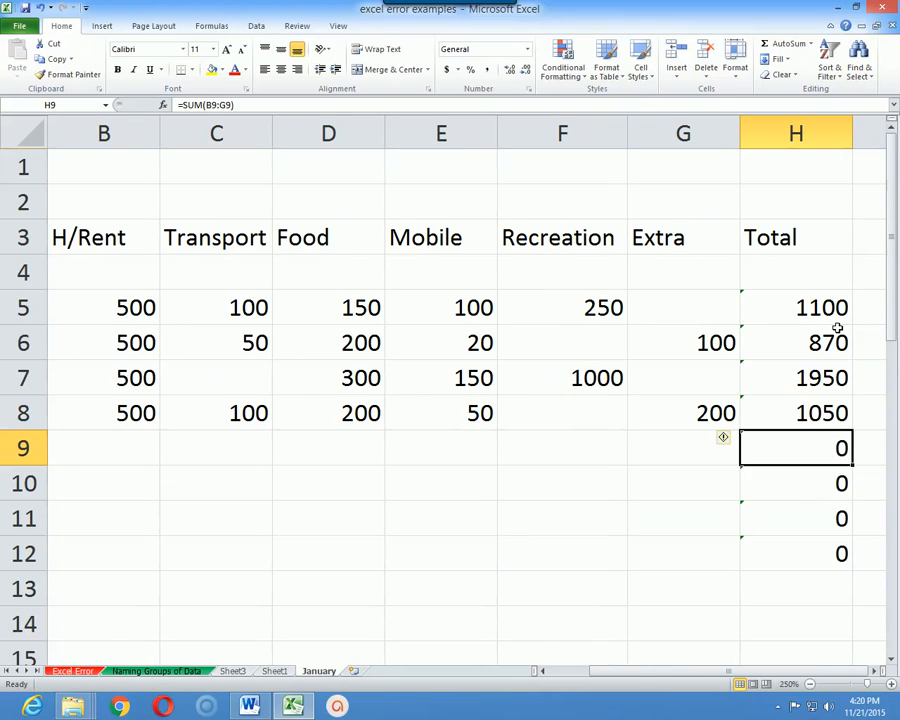
{"action": "key", "text": "Right"}
{"action": "key", "text": "Right"}
{"action": "key", "text": "Left"}
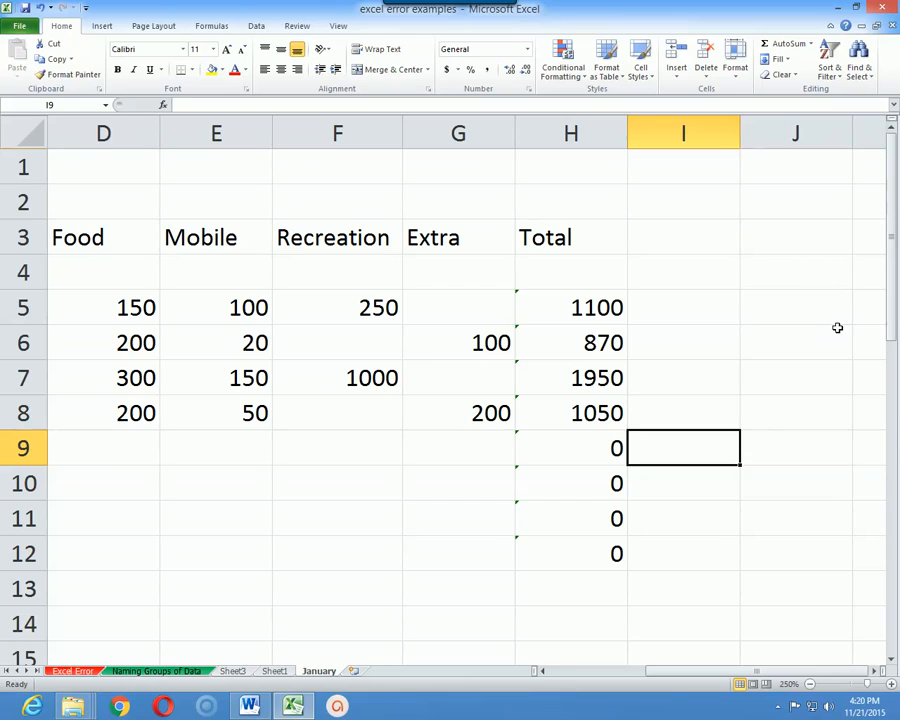
- Add the headings Average, Maximum and Minimum in I3, J3 and K3, beside the Total column
{"action": "key", "text": "Up"}
{"action": "key", "text": "Up"}
{"action": "key", "text": "Up"}
{"action": "key", "text": "Up"}
{"action": "key", "text": "Up"}
{"action": "key", "text": "Up"}
{"action": "type", "text": "Average"}
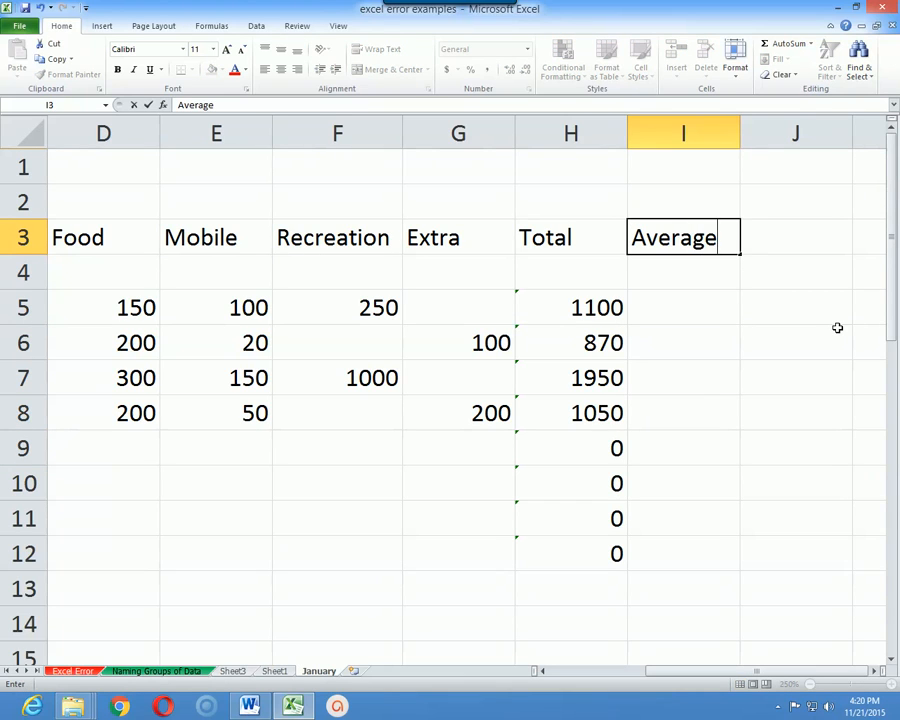
{"action": "key", "text": "Tab"}
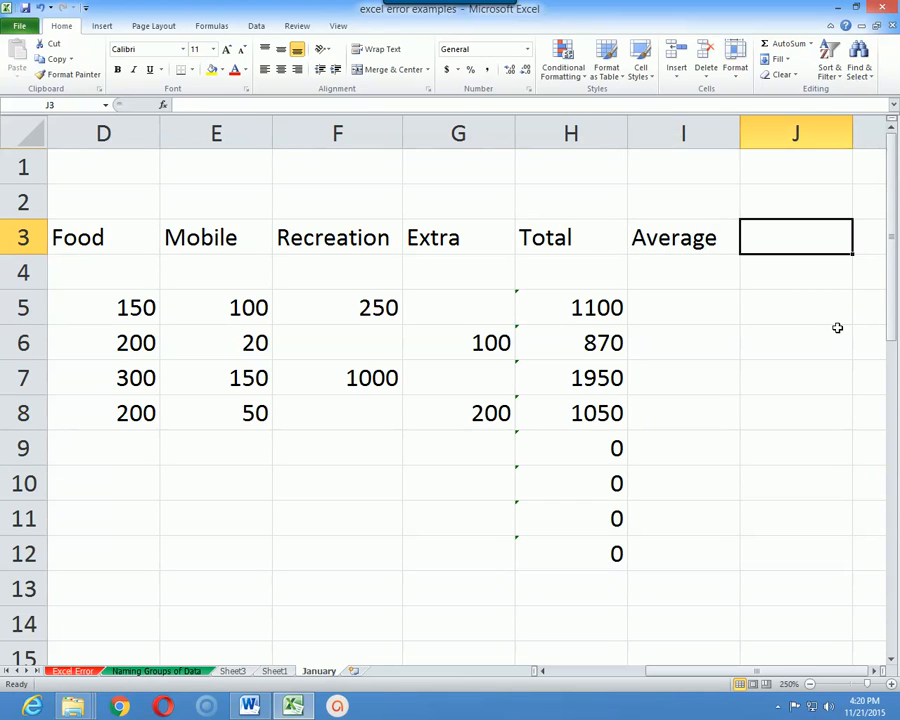
{"action": "scroll", "coordinate": [837, 327], "scroll_direction": "right", "scroll_amount": 1}
{"action": "type", "text": "Maximum"}
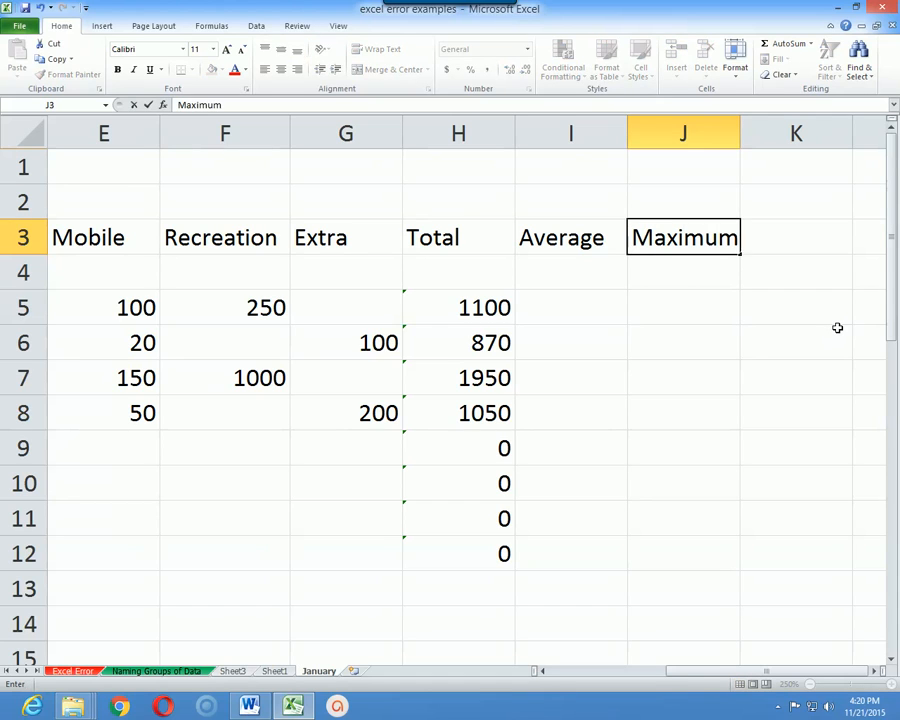
{"action": "key", "text": "Tab"}
{"action": "type", "text": "Minimum"}
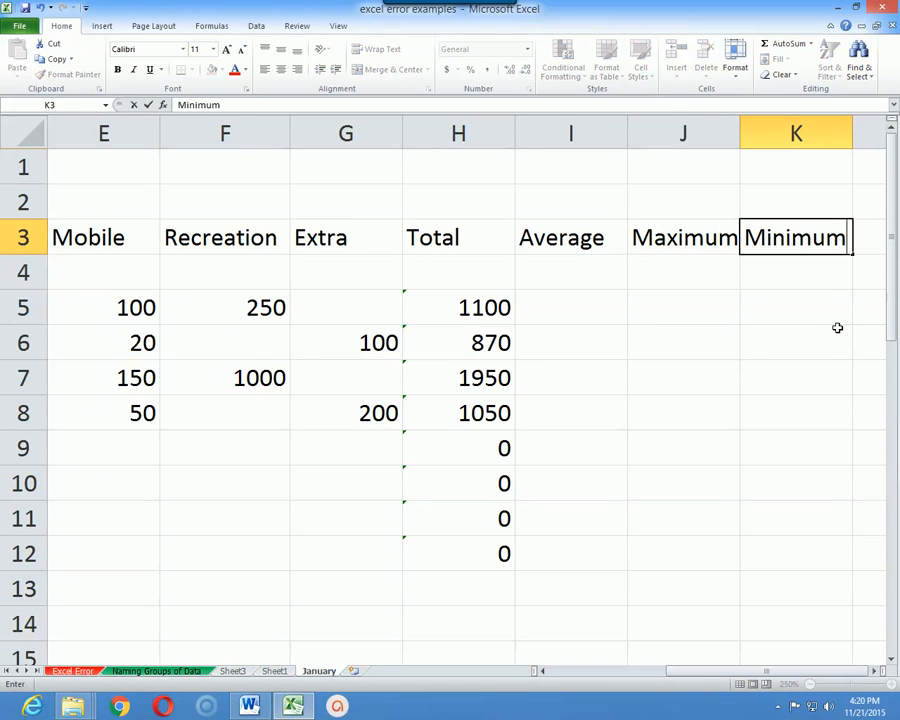
{"action": "key", "text": "Tab"}
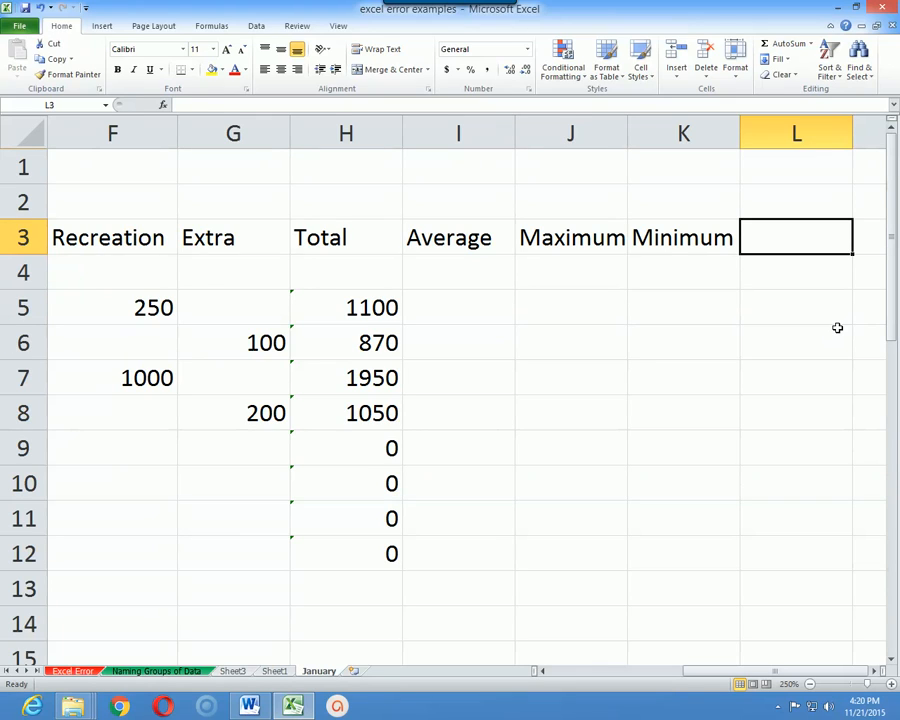
- Add the headings Count, CountA and IF in L3, M3 and N3
{"action": "type", "text": "Count"}
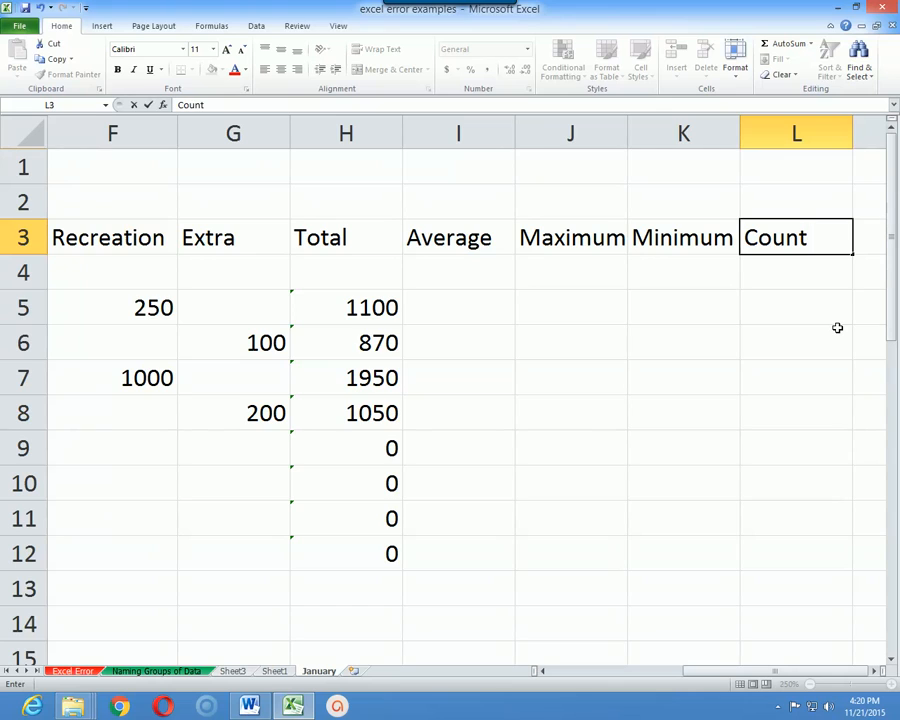
{"action": "key", "text": "Tab"}
{"action": "type", "text": "Coun"}
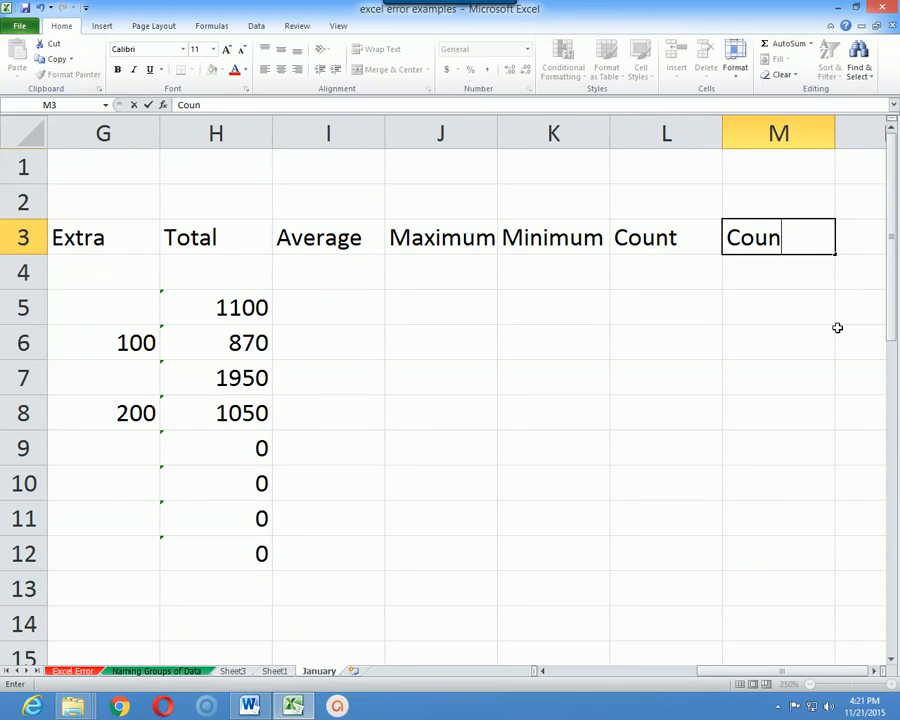
{"action": "type", "text": "tA"}
{"action": "key", "text": "Tab"}
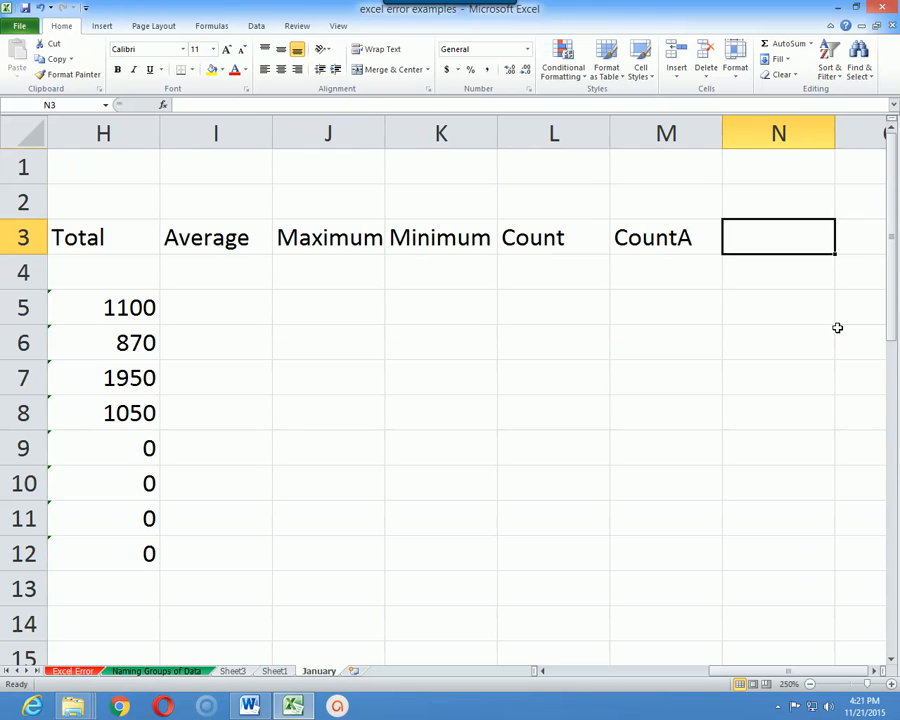
{"action": "type", "text": "IF"}
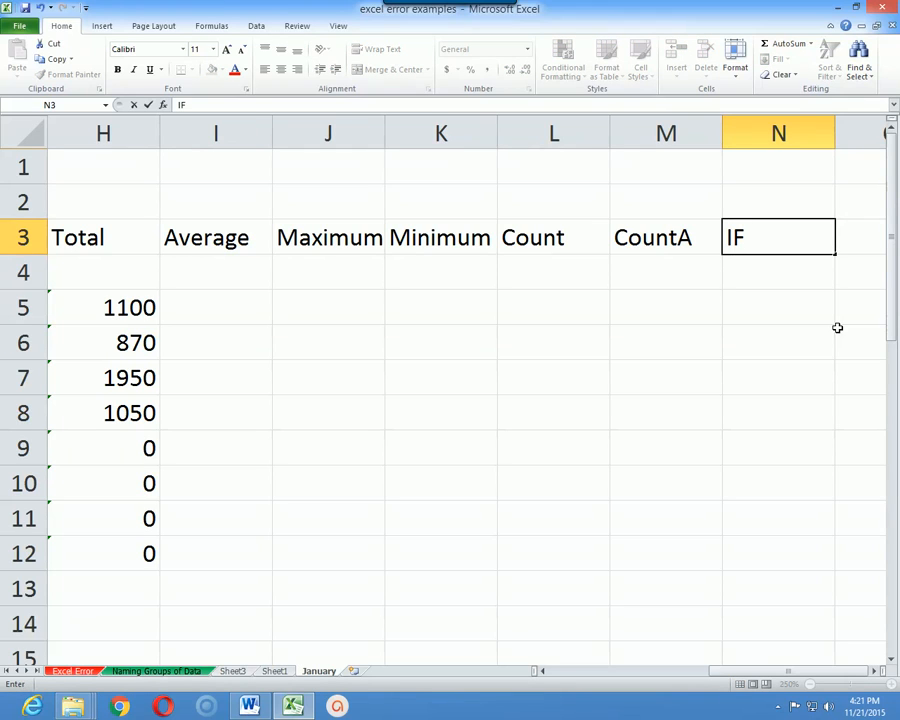
{"action": "key", "text": "Tab"}
- Review all the headings in row 3, from Date in column A across to IF in column N
{"action": "key", "text": "Left"}
{"action": "key", "text": "Left"}
{"action": "key", "text": "Left"}
{"action": "key", "text": "Left"}
{"action": "key", "text": "Left"}
{"action": "key", "text": "Left"}
{"action": "key", "text": "Left"}
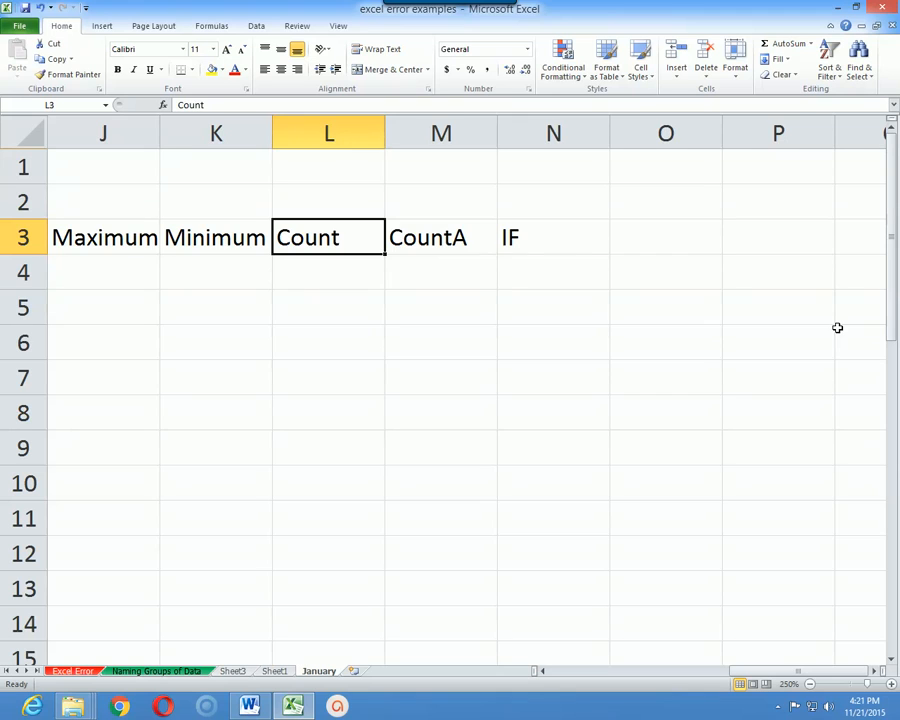
{"action": "key", "text": "Home"}
{"action": "key", "text": "Right"}
{"action": "key", "text": "Right"}
{"action": "key", "text": "Right"}
{"action": "key", "text": "Right"}
{"action": "key", "text": "Right"}
{"action": "key", "text": "Right"}
{"action": "key", "text": "Right"}
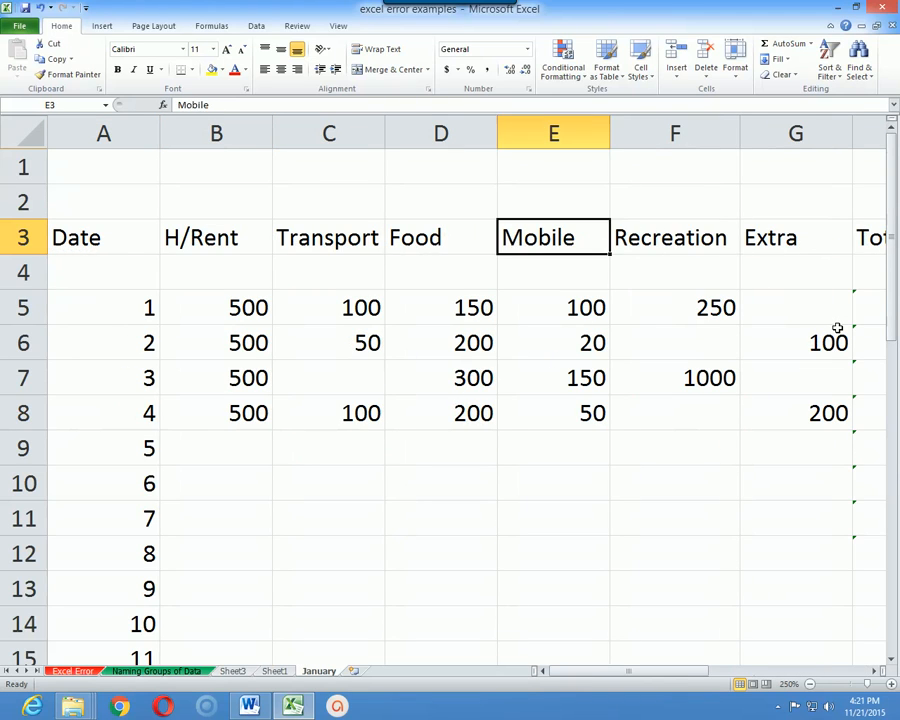
{"action": "key", "text": "Right"}
{"action": "key", "text": "Right"}
{"action": "key", "text": "Right"}
{"action": "key", "text": "Right"}
{"action": "key", "text": "Right"}
{"action": "key", "text": "Right"}
{"action": "key", "text": "Right"}
{"action": "key", "text": "Right"}
{"action": "key", "text": "Right"}
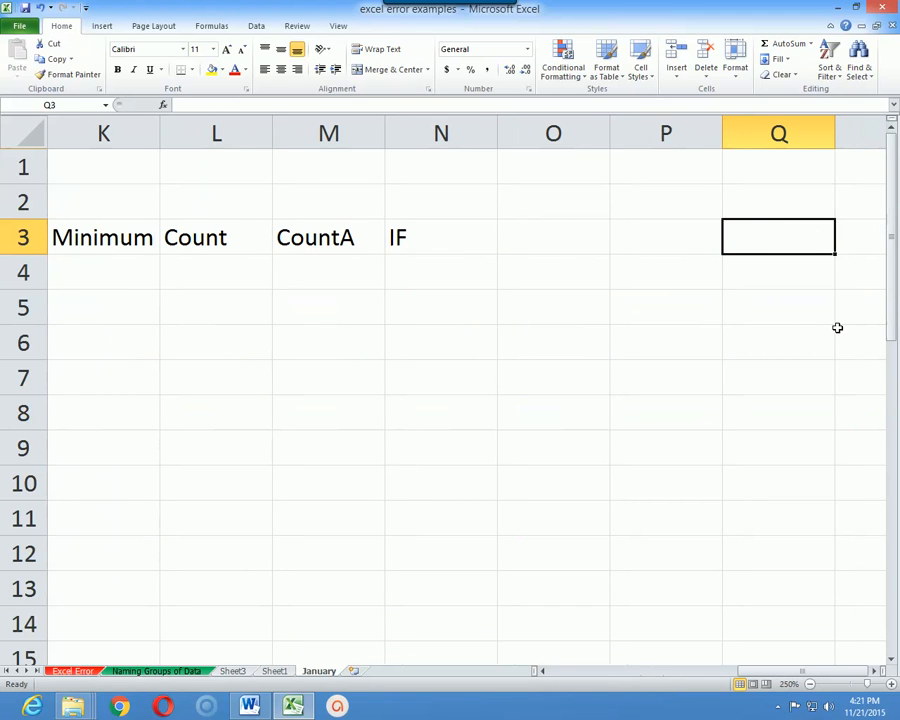
{"action": "key", "text": "Left"}
{"action": "key", "text": "Left"}
{"action": "key", "text": "Left"}
{"action": "key", "text": "Left"}
{"action": "key", "text": "Left"}
{"action": "key", "text": "Left"}
{"action": "key", "text": "Left"}
{"action": "key", "text": "Left"}
{"action": "key", "text": "Left"}
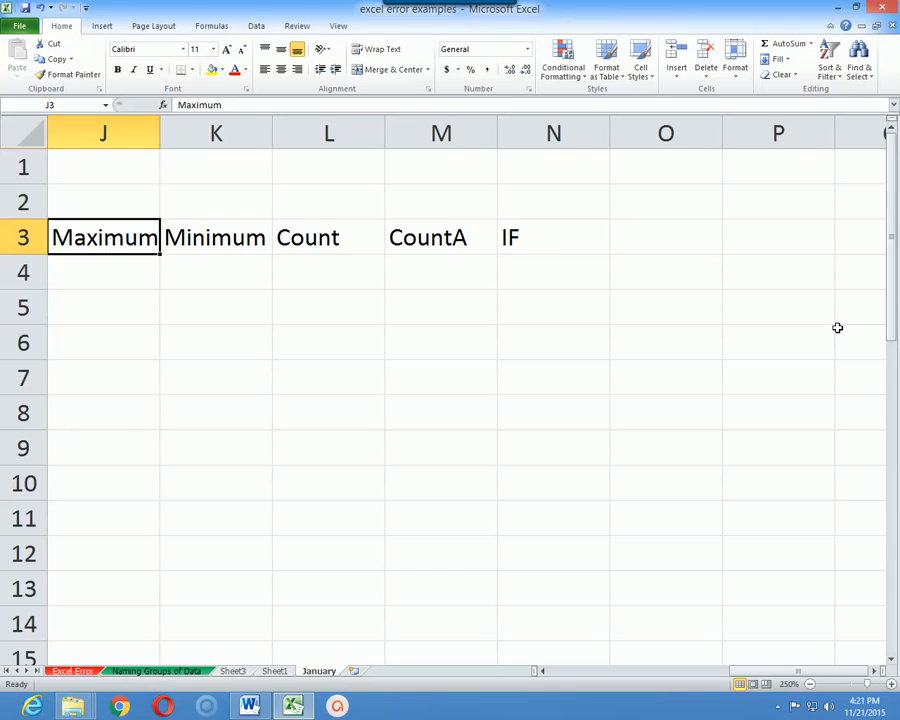
{"action": "key", "text": "Left"}
{"action": "key", "text": "Left"}
{"action": "key", "text": "Left"}
{"action": "key", "text": "Left"}
{"action": "key", "text": "Left"}
{"action": "key", "text": "Left"}
{"action": "key", "text": "Left"}
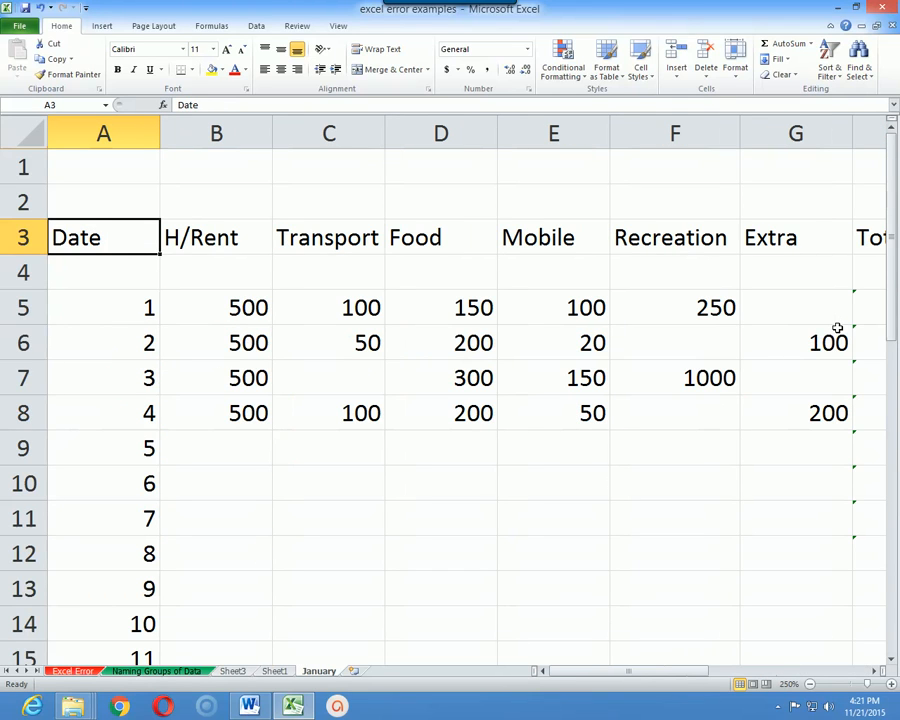
{"action": "key", "text": "Right"}
{"action": "key", "text": "Right"}
{"action": "key", "text": "Right"}
{"action": "key", "text": "Left"}
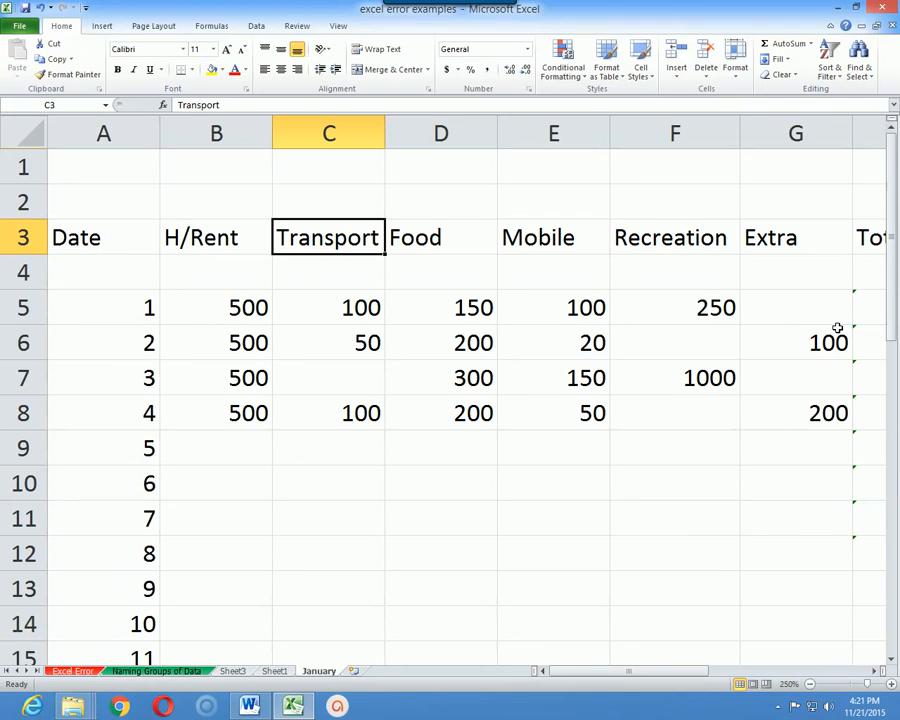
{"action": "key", "text": "Left"}
{"action": "key", "text": "Left"}
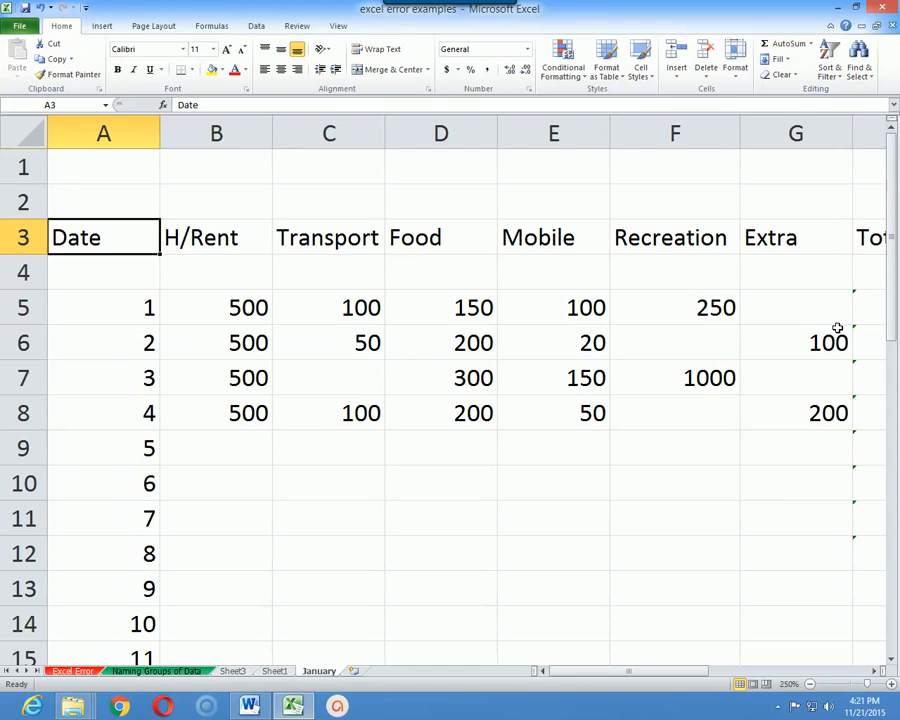
- Freeze the panes at column B so the Date column stays visible during horizontal scrolling
{"action": "left_click", "coordinate": [230, 136]}
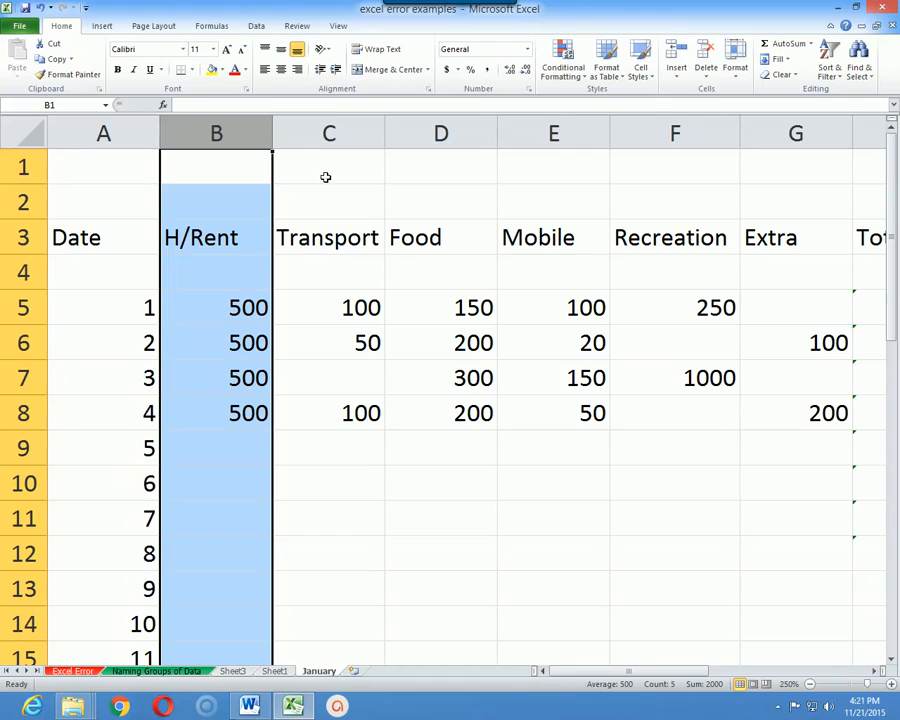
{"action": "left_click", "coordinate": [323, 27]}
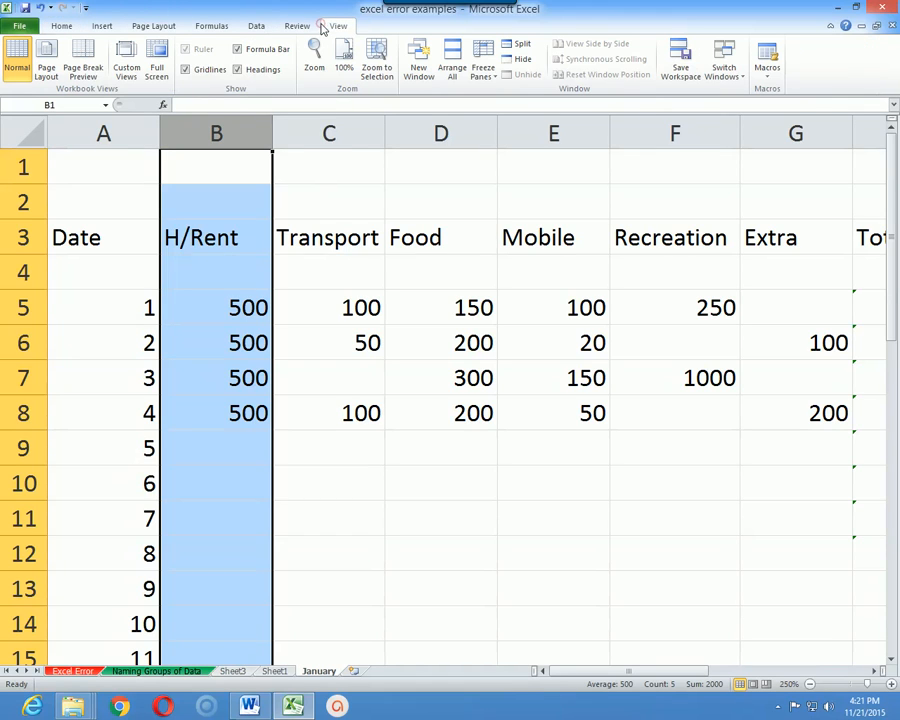
{"action": "left_click", "coordinate": [483, 65]}
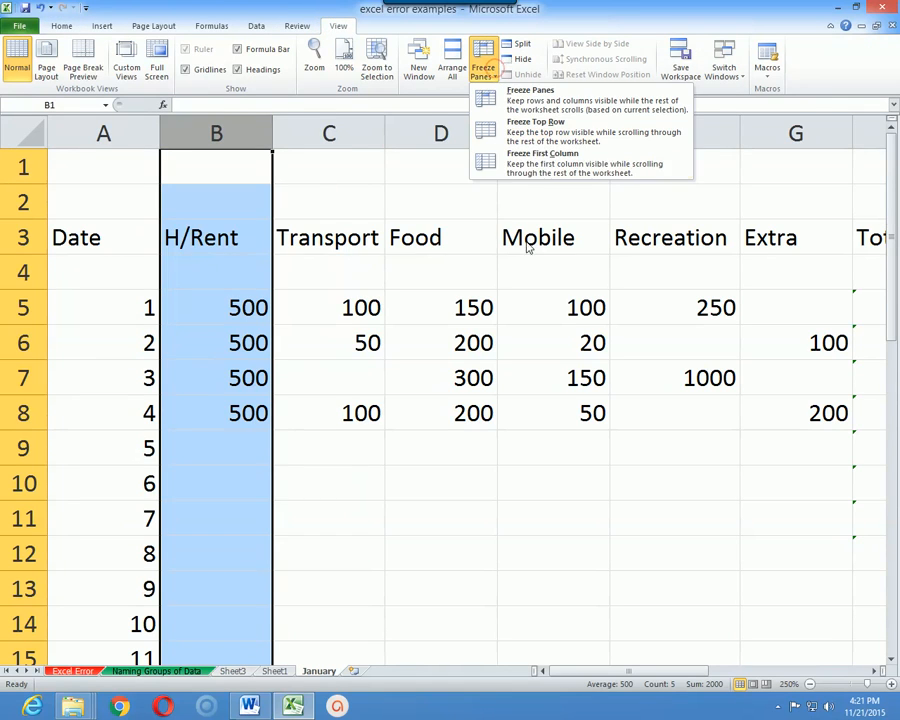
{"action": "left_click", "coordinate": [532, 96]}
{"action": "left_click", "coordinate": [396, 316]}
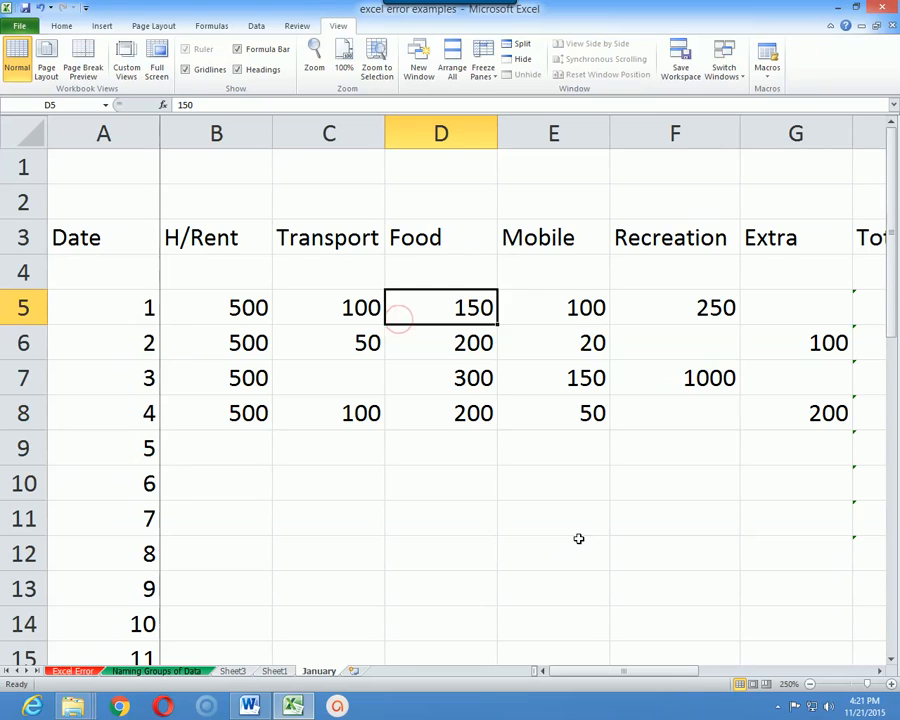
- Check the frozen Date column by moving back and forth across row 9 between the expense and summary columns
{"action": "key", "text": "Down"}
{"action": "key", "text": "Down"}
{"action": "key", "text": "Down"}
{"action": "key", "text": "Down"}
{"action": "key", "text": "Right"}
{"action": "key", "text": "Right"}
{"action": "key", "text": "Right"}
{"action": "key", "text": "Right"}
{"action": "key", "text": "Right"}
{"action": "key", "text": "Right"}
{"action": "key", "text": "Right"}
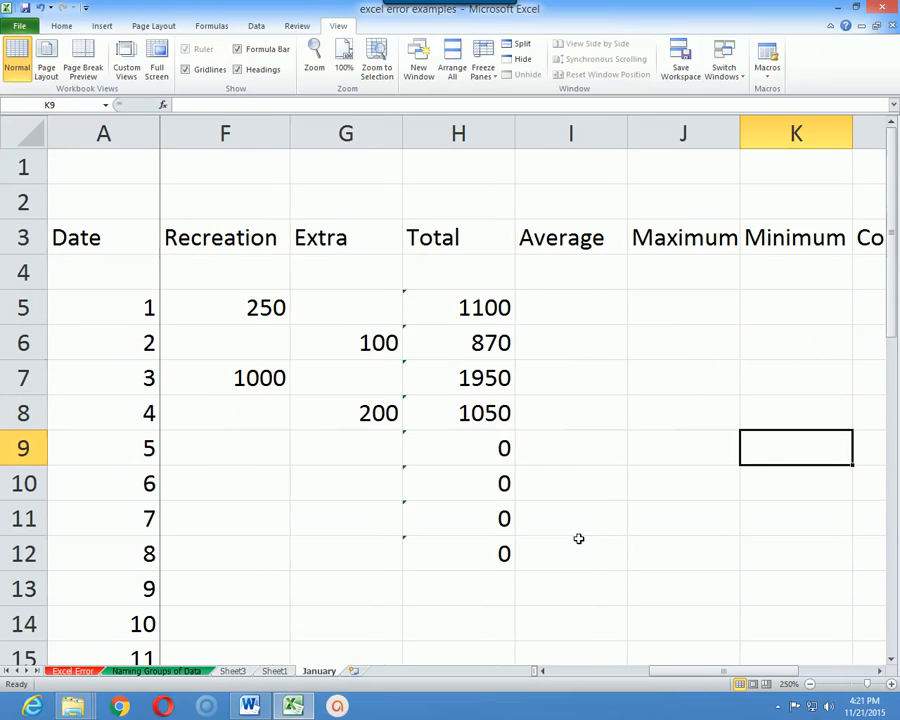
{"action": "key", "text": "Right"}
{"action": "key", "text": "Right"}
{"action": "key", "text": "Right"}
{"action": "key", "text": "Right"}
{"action": "key", "text": "Left"}
{"action": "key", "text": "Left"}
{"action": "key", "text": "Left"}
{"action": "key", "text": "Left"}
{"action": "key", "text": "Left"}
{"action": "key", "text": "Left"}
{"action": "key", "text": "Left"}
{"action": "key", "text": "Left"}
{"action": "key", "text": "Left"}
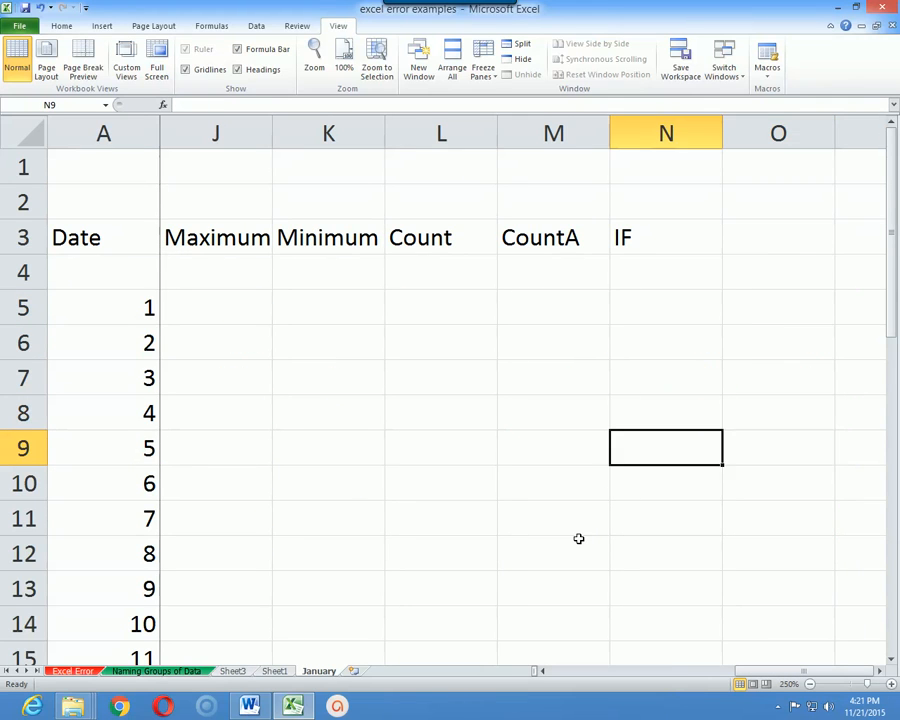
{"action": "key", "text": "Left"}
{"action": "key", "text": "Left"}
{"action": "key", "text": "Left"}
{"action": "key", "text": "Left"}
{"action": "key", "text": "Left"}
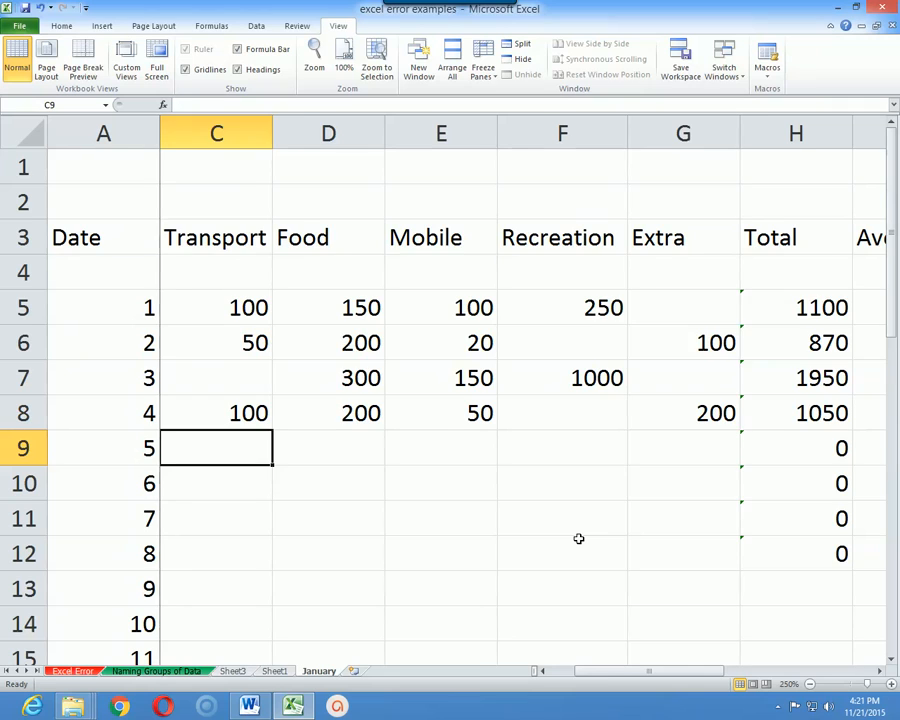
{"action": "key", "text": "Right"}
{"action": "key", "text": "Down"}
{"action": "key", "text": "Up"}
{"action": "key", "text": "Right"}
{"action": "key", "text": "Right"}
{"action": "key", "text": "Right"}
{"action": "key", "text": "Right"}
{"action": "key", "text": "Right"}
{"action": "key", "text": "Right"}
{"action": "key", "text": "Right"}
{"action": "key", "text": "Right"}
{"action": "key", "text": "Right"}
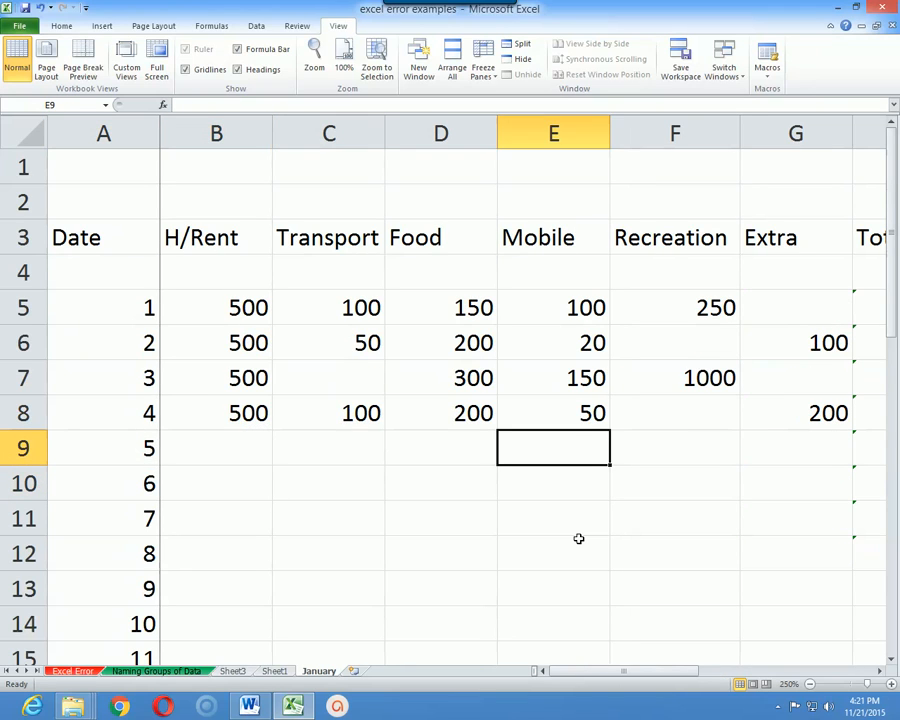
- Enter the formula =AVERAGE(B5:G5) in I5 to average the first day's expenses from H/Rent to Extra
{"action": "key", "text": "Up"}
{"action": "key", "text": "Up"}
{"action": "key", "text": "Up"}
{"action": "key", "text": "Up"}
{"action": "key", "text": "Left"}
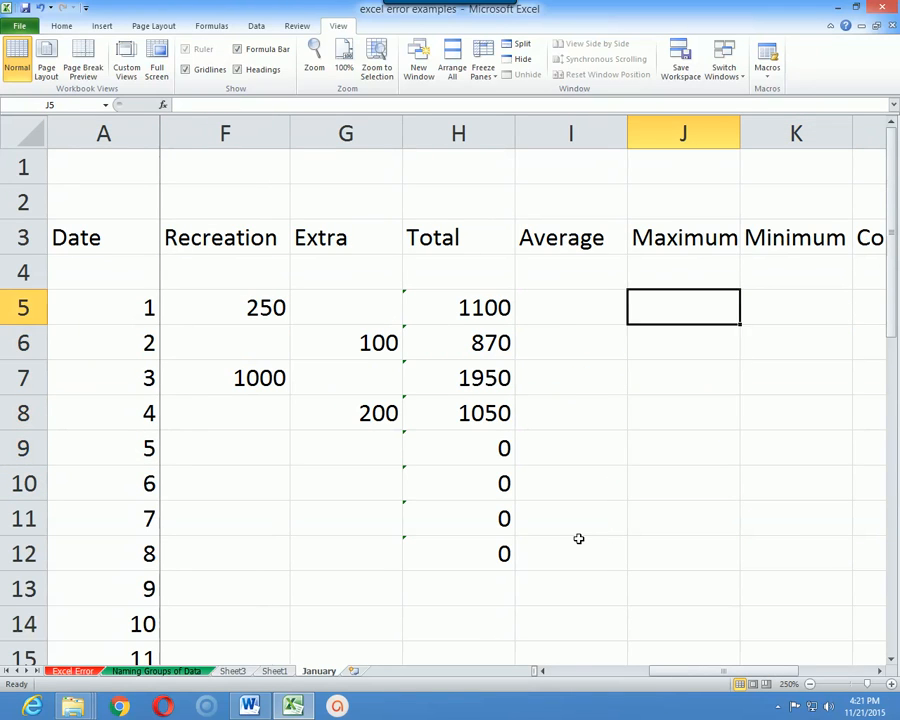
{"action": "key", "text": "Left"}
{"action": "key", "text": "Up"}
{"action": "key", "text": "Down"}
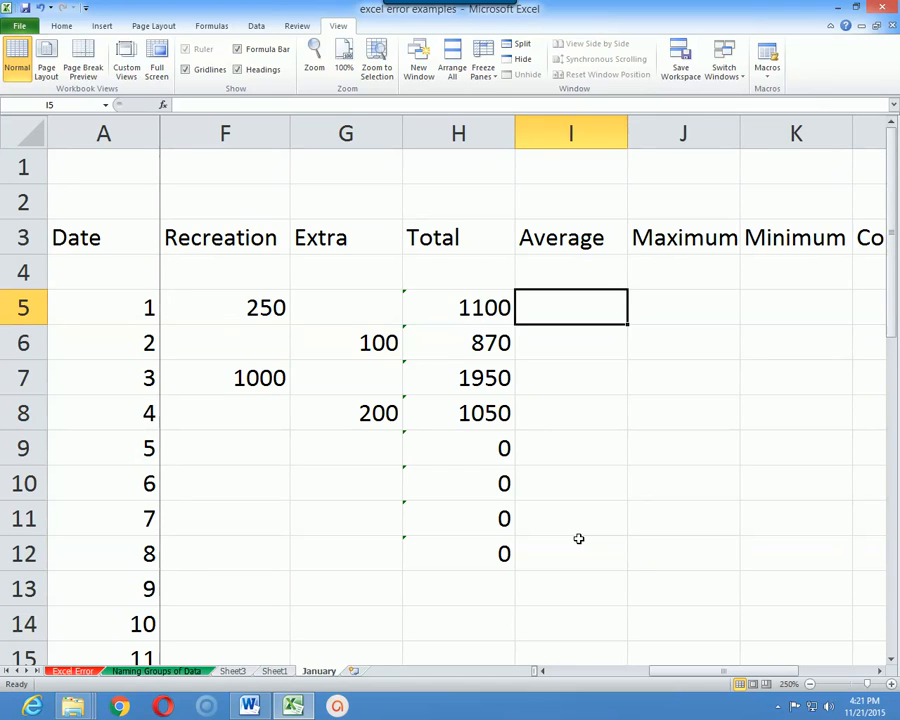
{"action": "type", "text": "="}
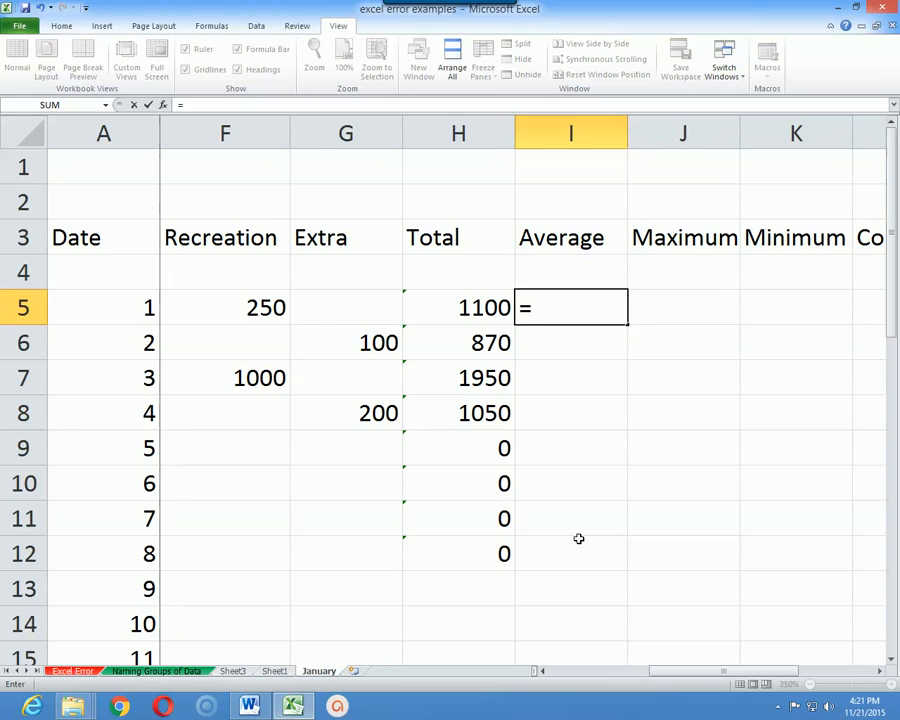
{"action": "type", "text": "average"}
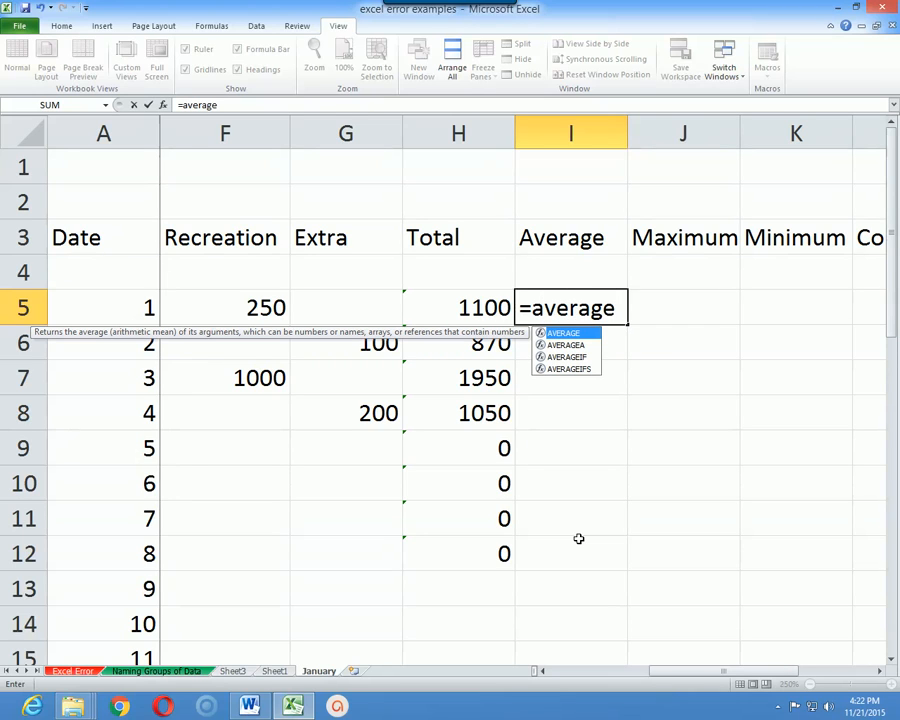
{"action": "type", "text": "("}
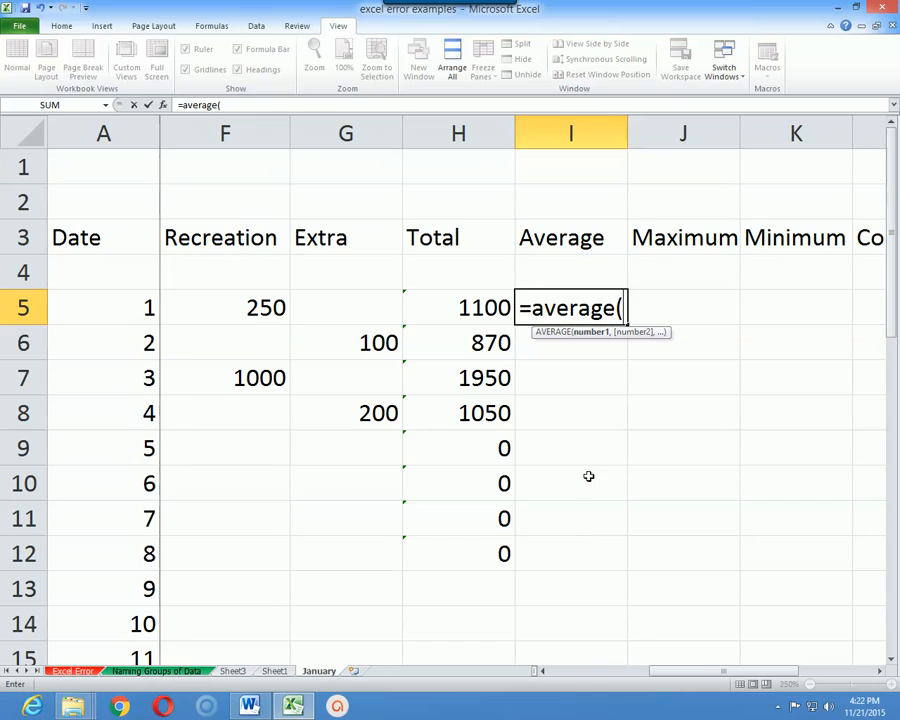
{"action": "left_click_drag", "start_coordinate": [653, 671], "coordinate": [577, 672]}
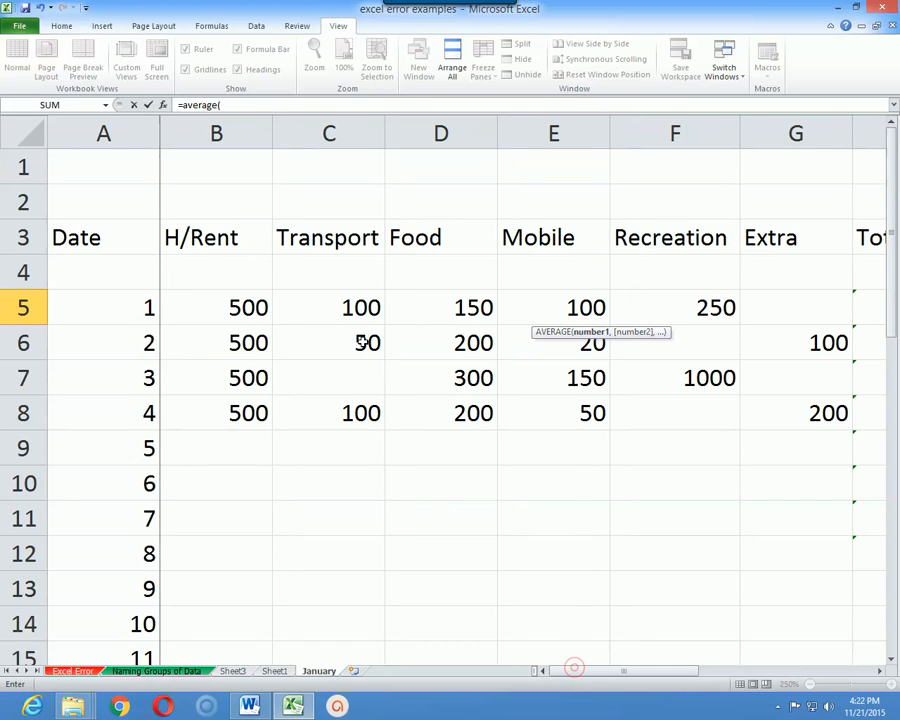
{"action": "left_click", "coordinate": [235, 307]}
{"action": "left_click_drag", "start_coordinate": [673, 679], "coordinate": [773, 674]}
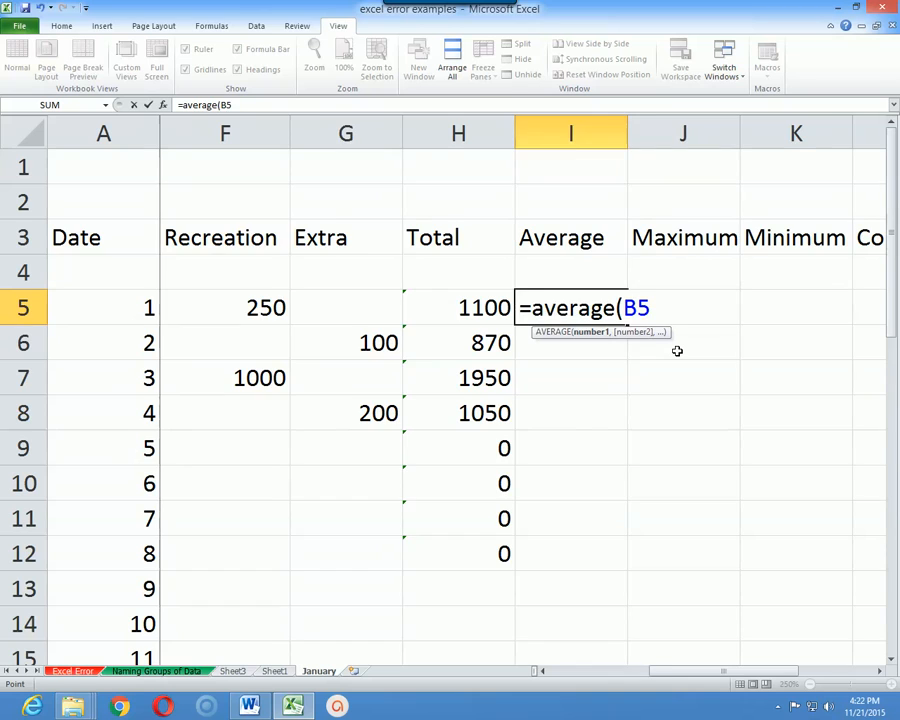
{"action": "key", "text": "F8"}
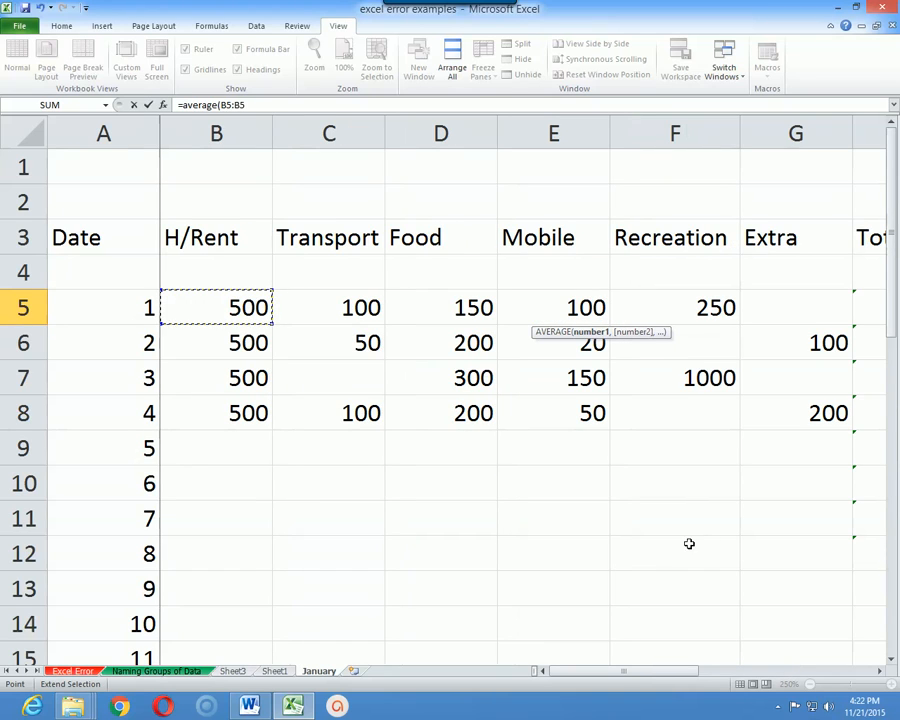
{"action": "left_click_drag", "start_coordinate": [651, 678], "coordinate": [700, 672]}
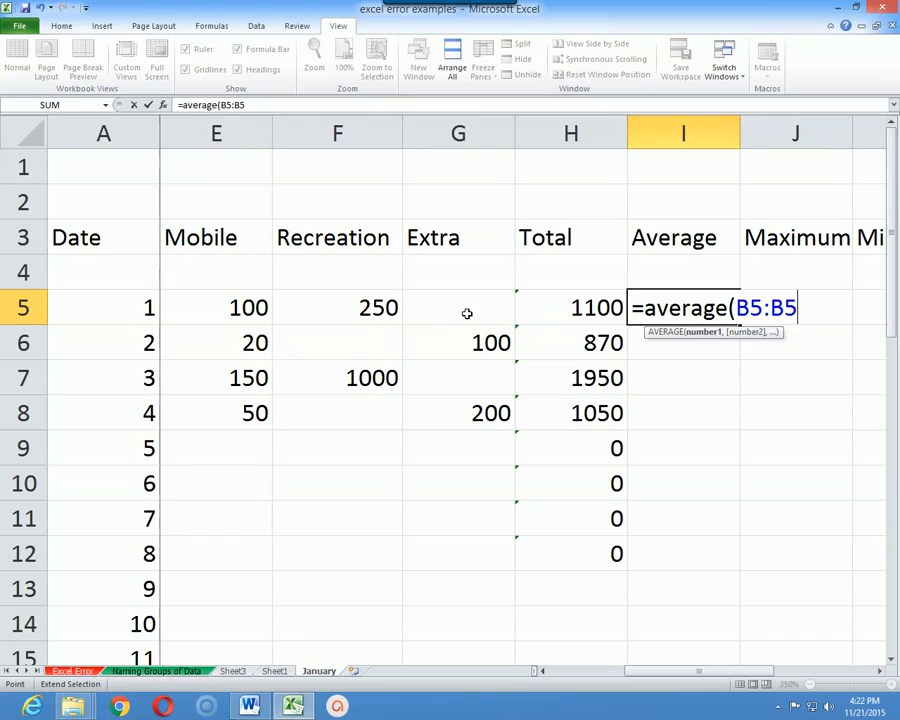
{"action": "key", "text": "BackSpace"}
{"action": "key", "text": "BackSpace"}
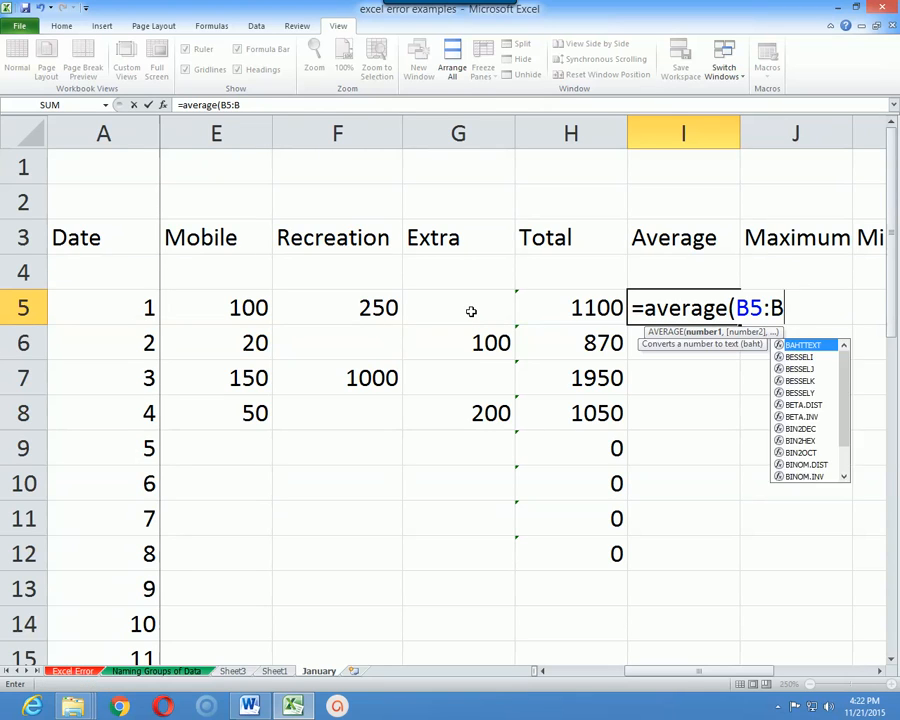
{"action": "left_click", "coordinate": [471, 311]}
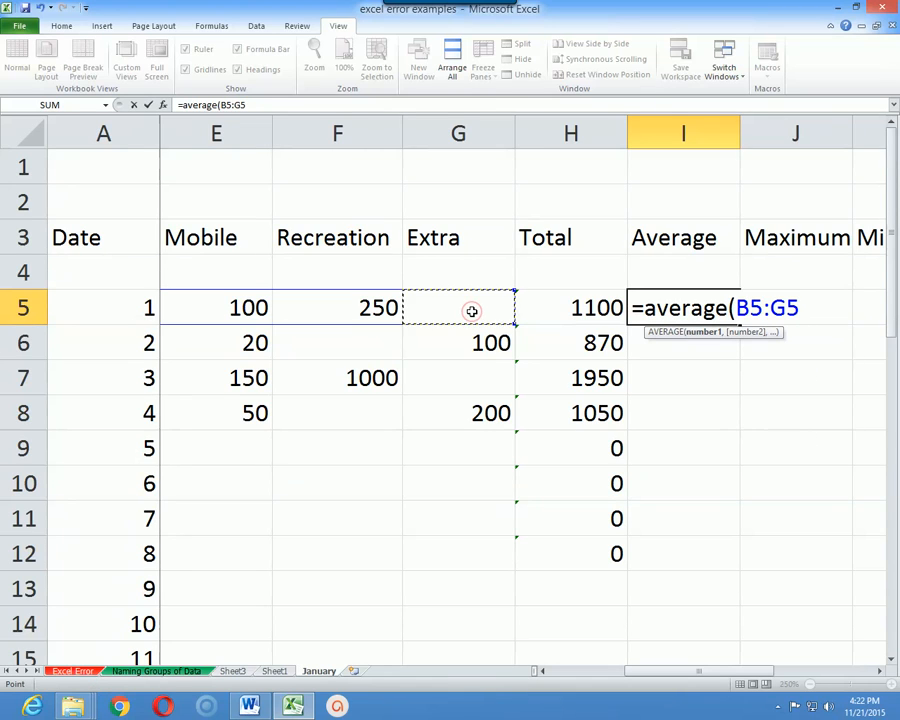
{"action": "type", "text": ")"}
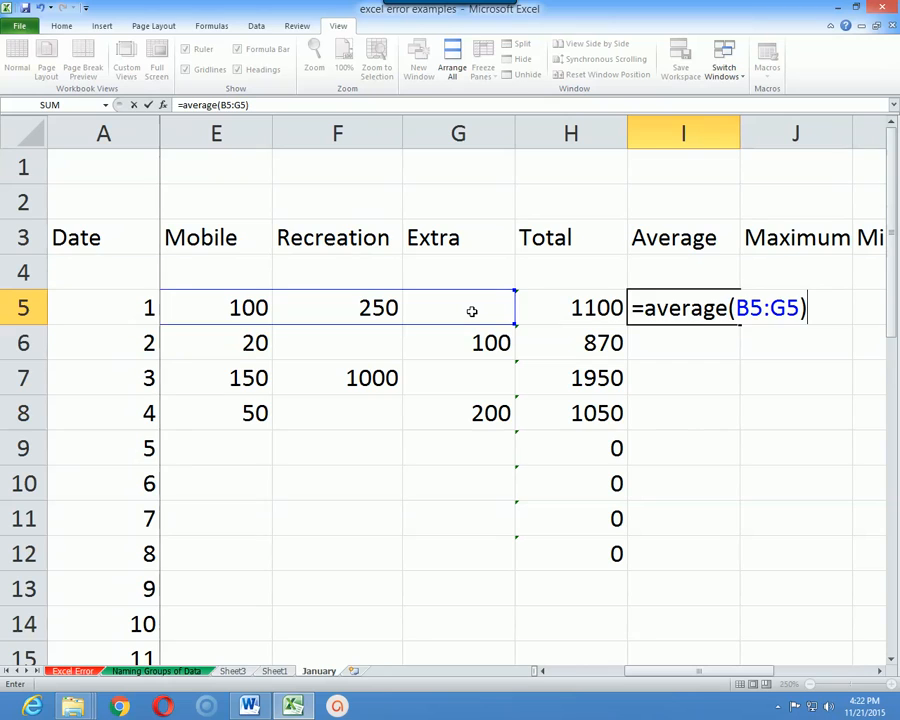
{"action": "key", "text": "Return"}
{"action": "key", "text": "Up"}
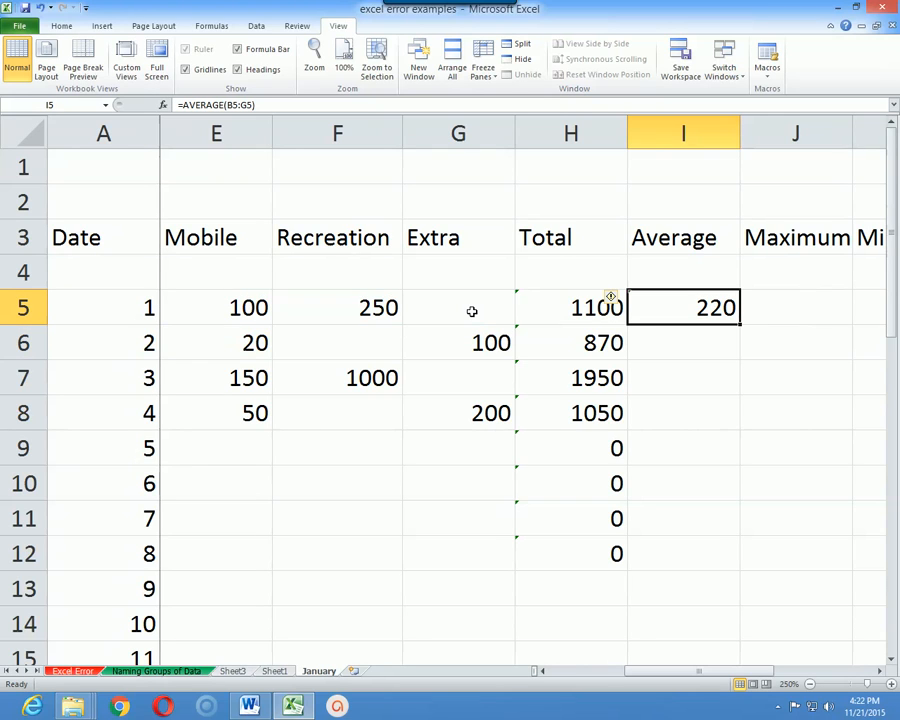
- Examine the day 1 expenses across row 5 against the average in I5
{"action": "key", "text": "Left"}
{"action": "key", "text": "Left"}
{"action": "key", "text": "Left"}
{"action": "key", "text": "Left"}
{"action": "key", "text": "Left"}
{"action": "key", "text": "Left"}
{"action": "key", "text": "Left"}
{"action": "key", "text": "Left"}
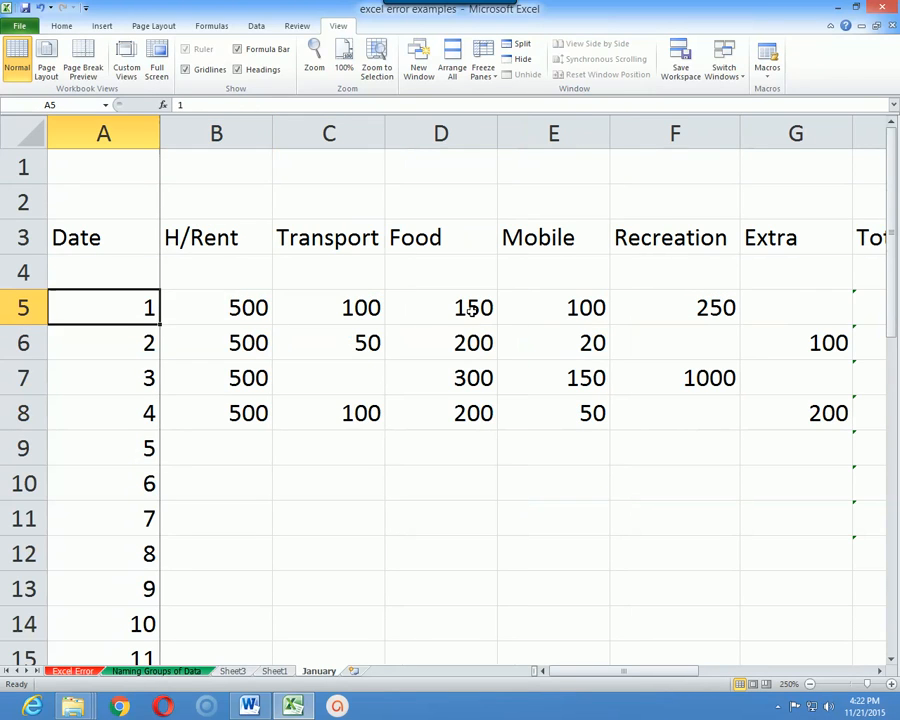
{"action": "left_click", "coordinate": [472, 311]}
{"action": "key", "text": "Right"}
{"action": "key", "text": "Right"}
{"action": "key", "text": "Right"}
{"action": "key", "text": "Right"}
{"action": "key", "text": "Right"}
{"action": "key", "text": "Left"}
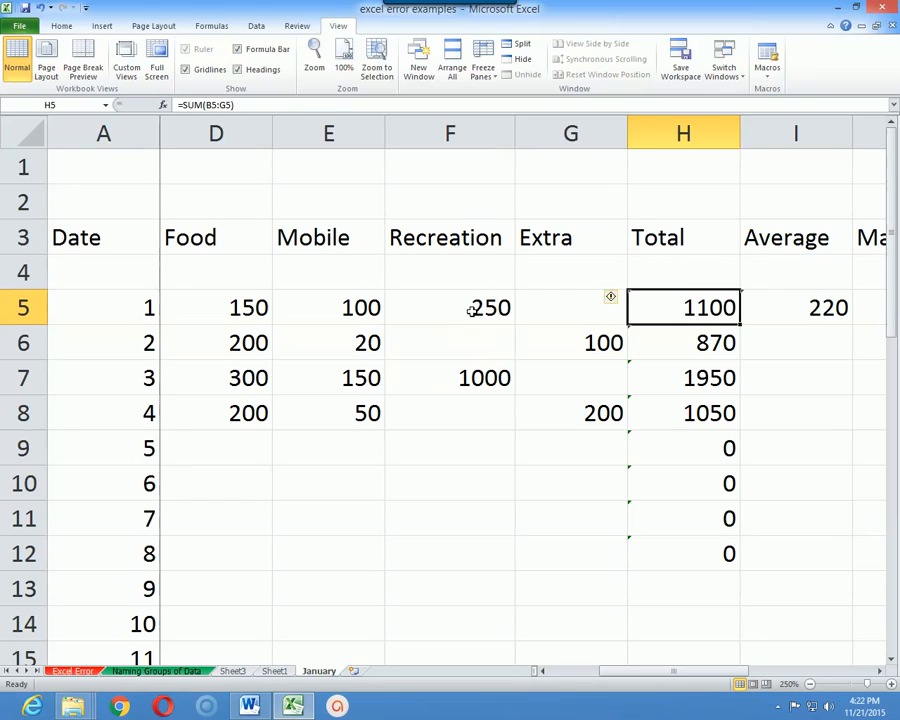
{"action": "key", "text": "Left"}
{"action": "key", "text": "Left"}
{"action": "key", "text": "Left"}
{"action": "key", "text": "Left"}
{"action": "key", "text": "Left"}
{"action": "key", "text": "Left"}
{"action": "key", "text": "Left"}
{"action": "key", "text": "Right"}
{"action": "key", "text": "Right"}
{"action": "key", "text": "Right"}
{"action": "key", "text": "Right"}
{"action": "key", "text": "Right"}
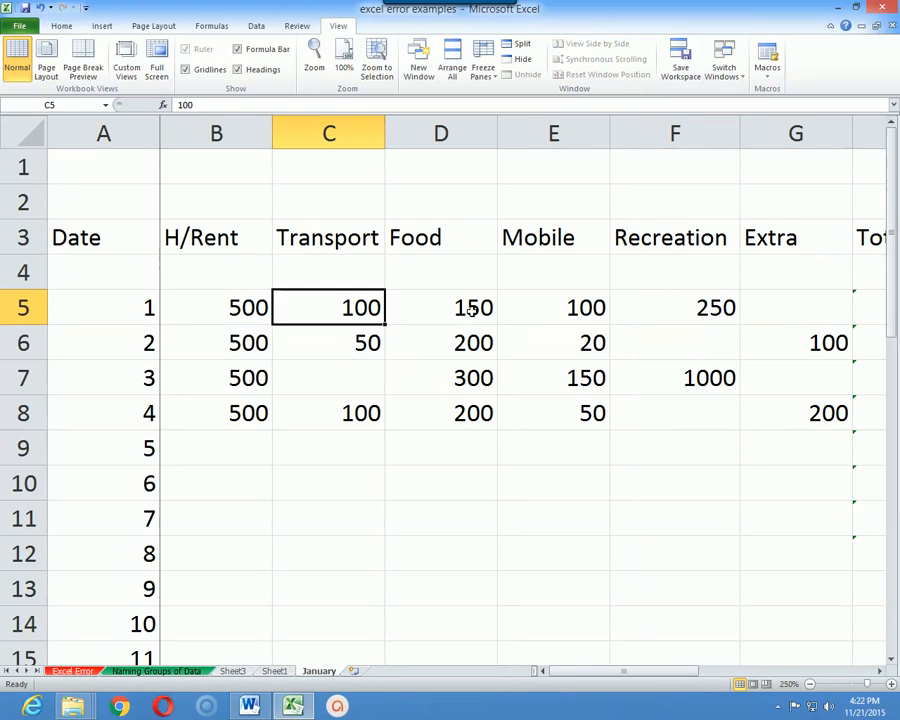
{"action": "key", "text": "Right"}
{"action": "key", "text": "Right"}
{"action": "key", "text": "Right"}
{"action": "key", "text": "Right"}
{"action": "key", "text": "Left"}
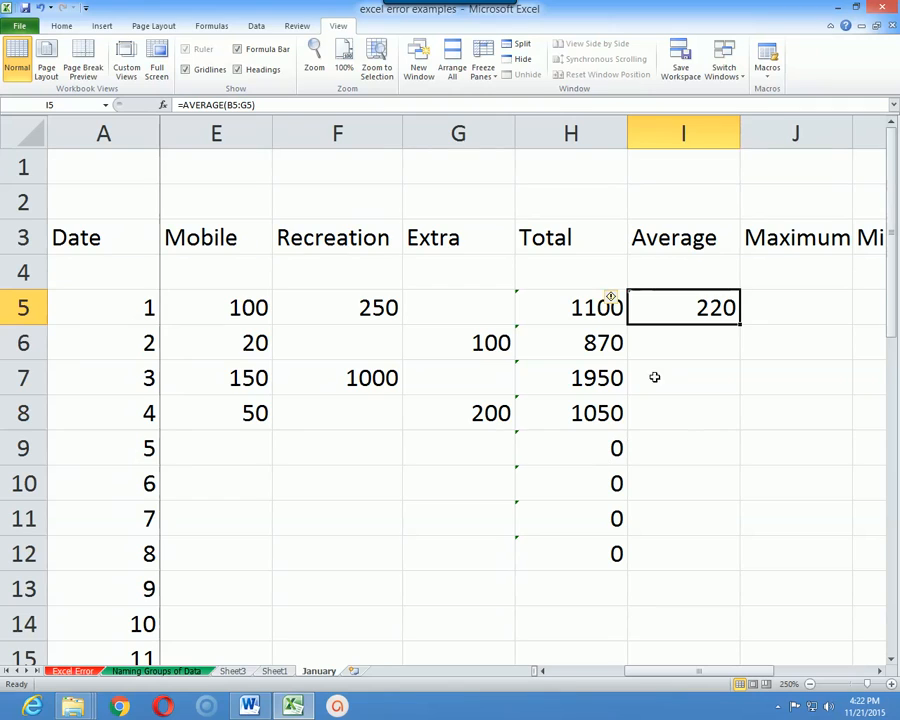
- Fill the AVERAGE formula from I5 down to I12 and check the copied formulas in I6 to I9
{"action": "left_click_drag", "start_coordinate": [740, 324], "coordinate": [757, 570]}
{"action": "left_click", "coordinate": [705, 405]}
{"action": "left_click", "coordinate": [713, 375]}
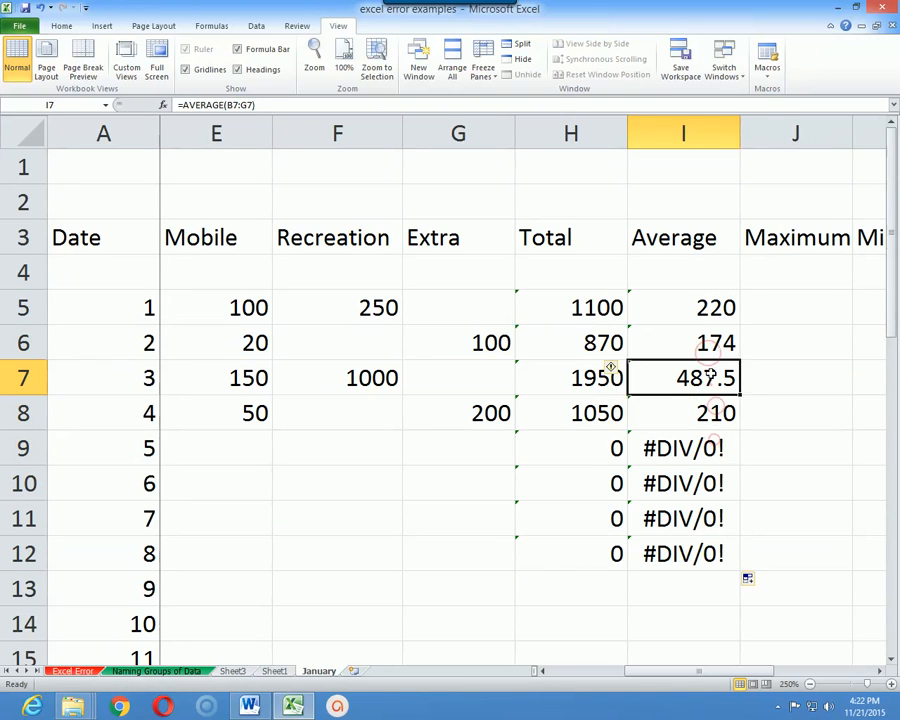
{"action": "left_click", "coordinate": [707, 344]}
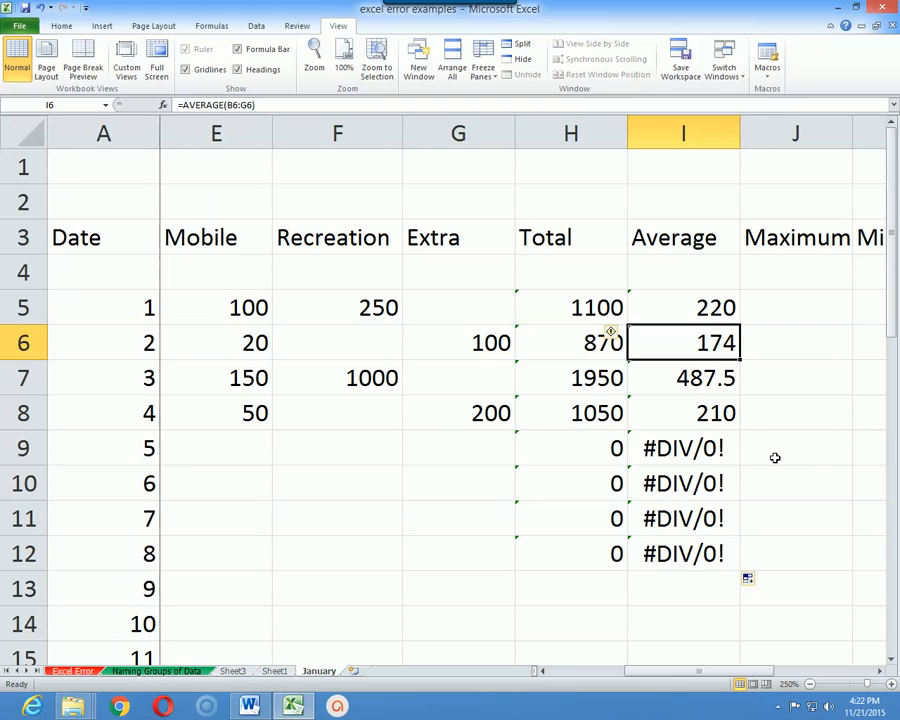
{"action": "left_click", "coordinate": [714, 406]}
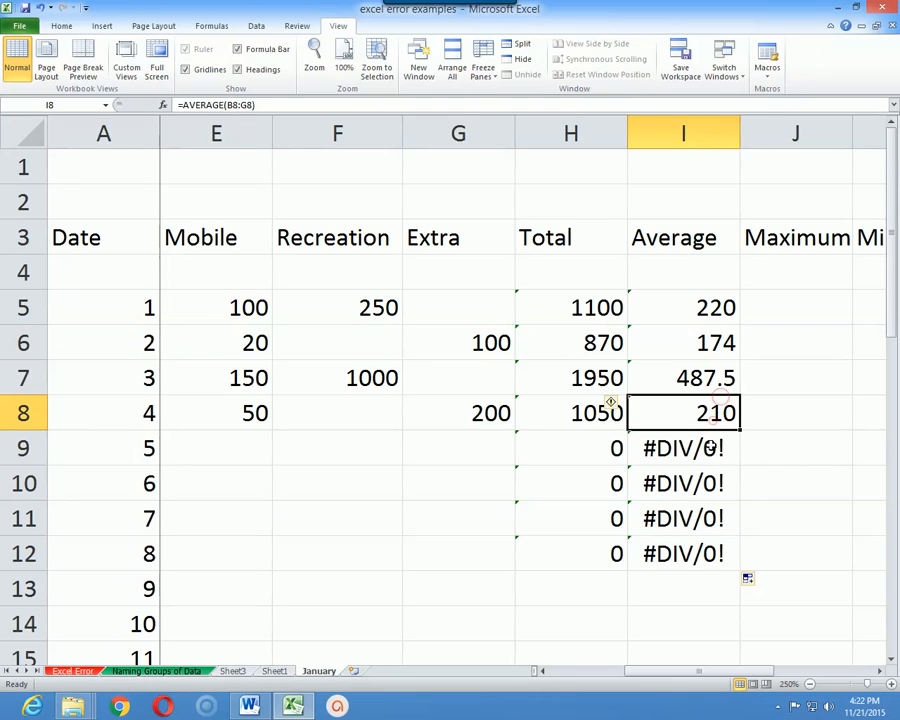
{"action": "left_click", "coordinate": [697, 459]}
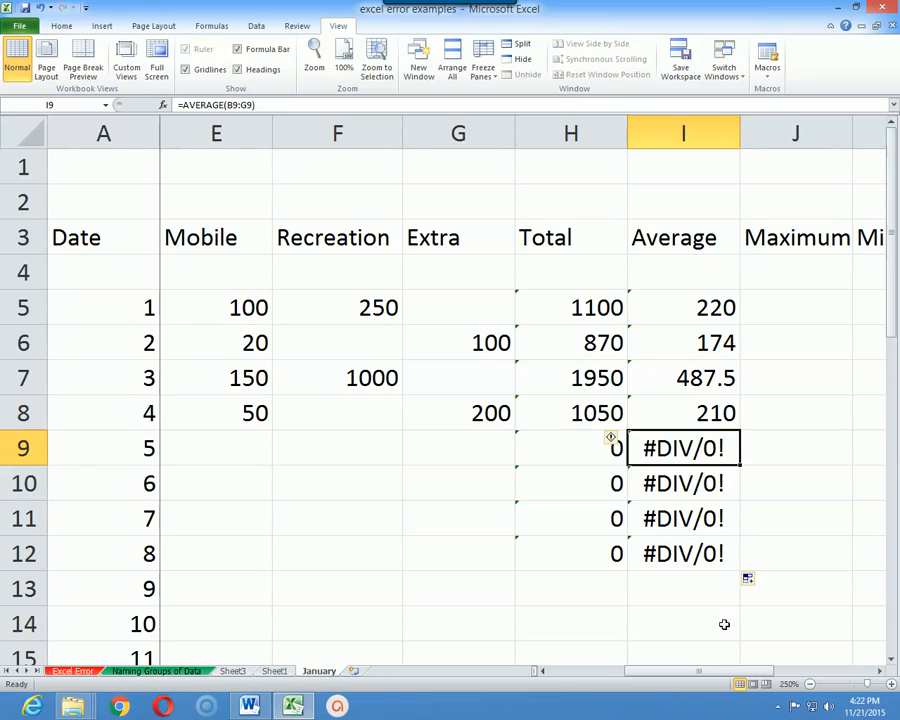
- Enter the formula =MAX(B5:G5) in J5 to find the first day's highest expense
{"action": "left_click_drag", "start_coordinate": [701, 671], "coordinate": [725, 673]}
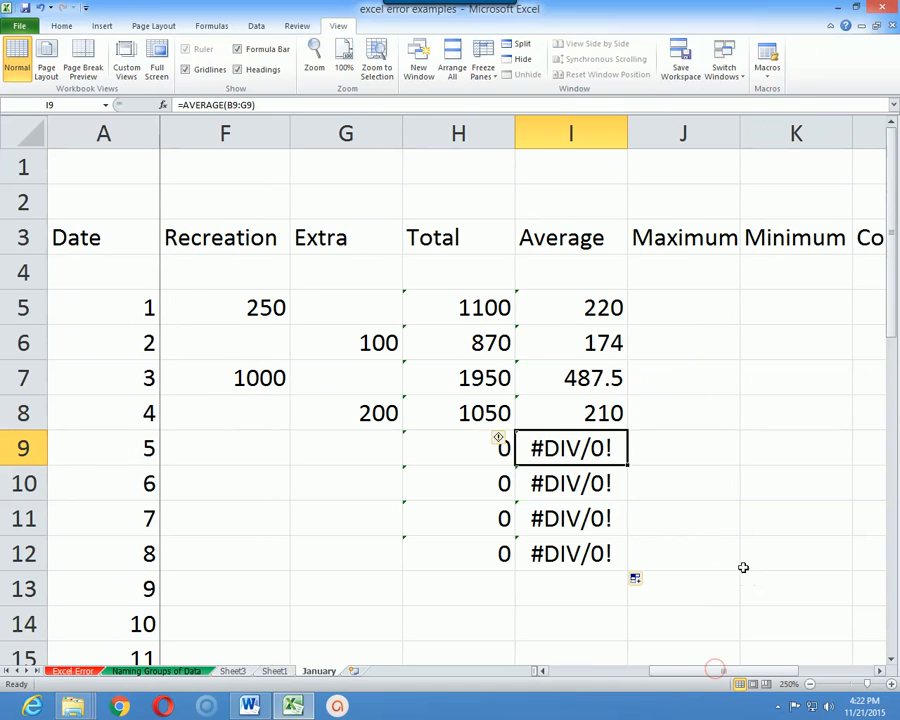
{"action": "left_click", "coordinate": [675, 295]}
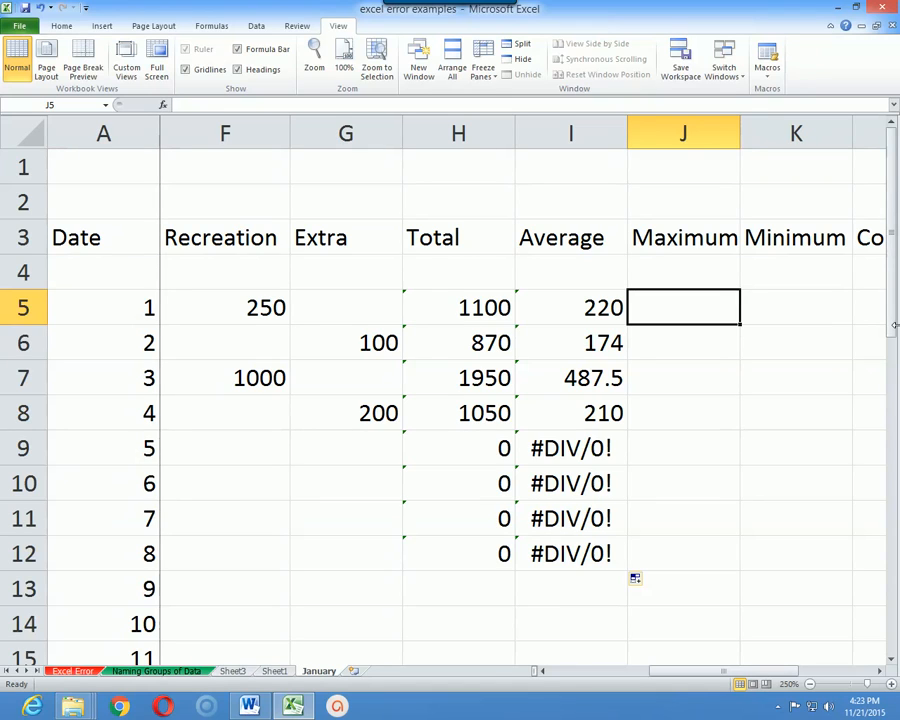
{"action": "type", "text": "="}
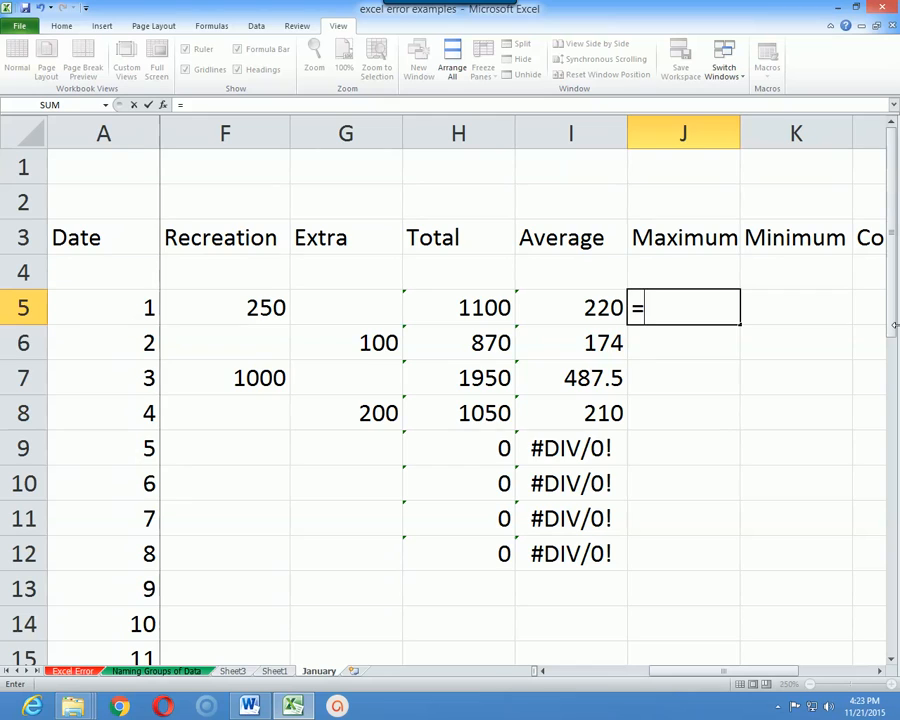
{"action": "type", "text": "maxc"}
{"action": "key", "text": "BackSpace"}
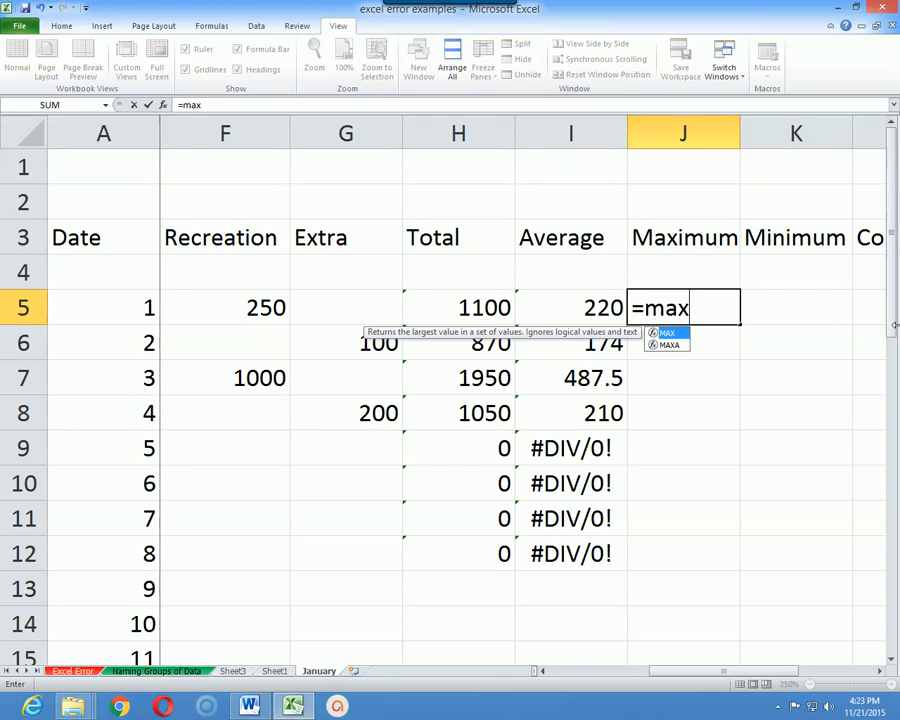
{"action": "type", "text": "("}
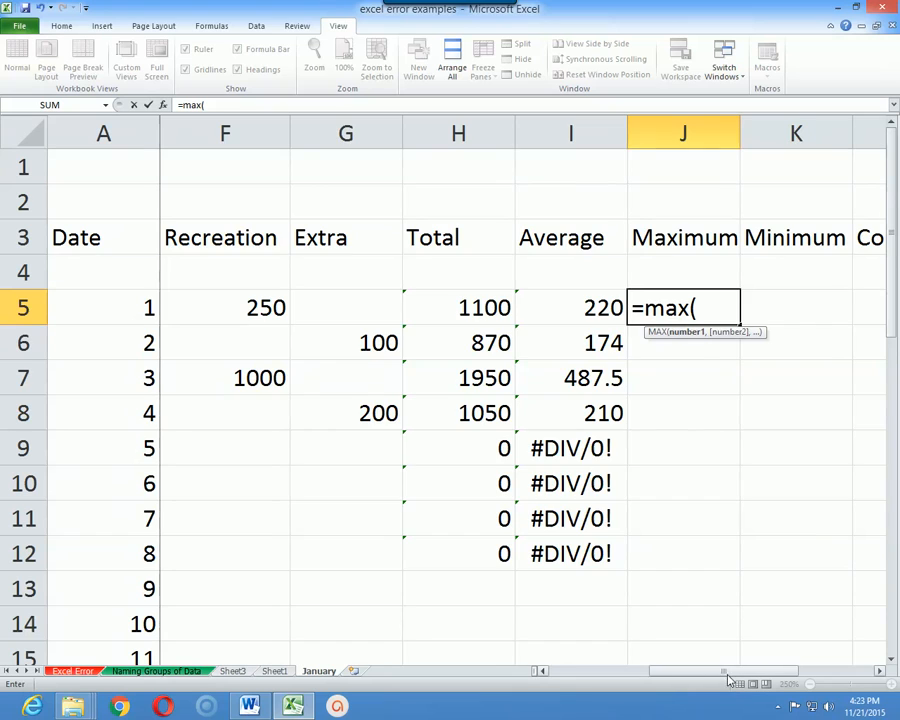
{"action": "left_click_drag", "start_coordinate": [707, 672], "coordinate": [632, 678]}
{"action": "left_click", "coordinate": [245, 315]}
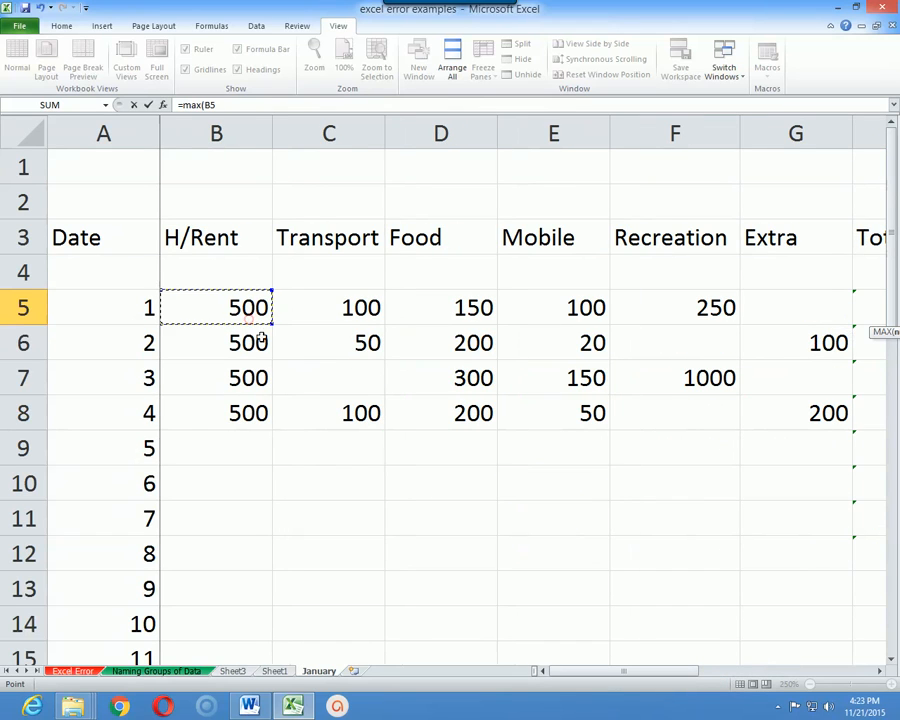
{"action": "left_click_drag", "start_coordinate": [685, 697], "coordinate": [811, 692]}
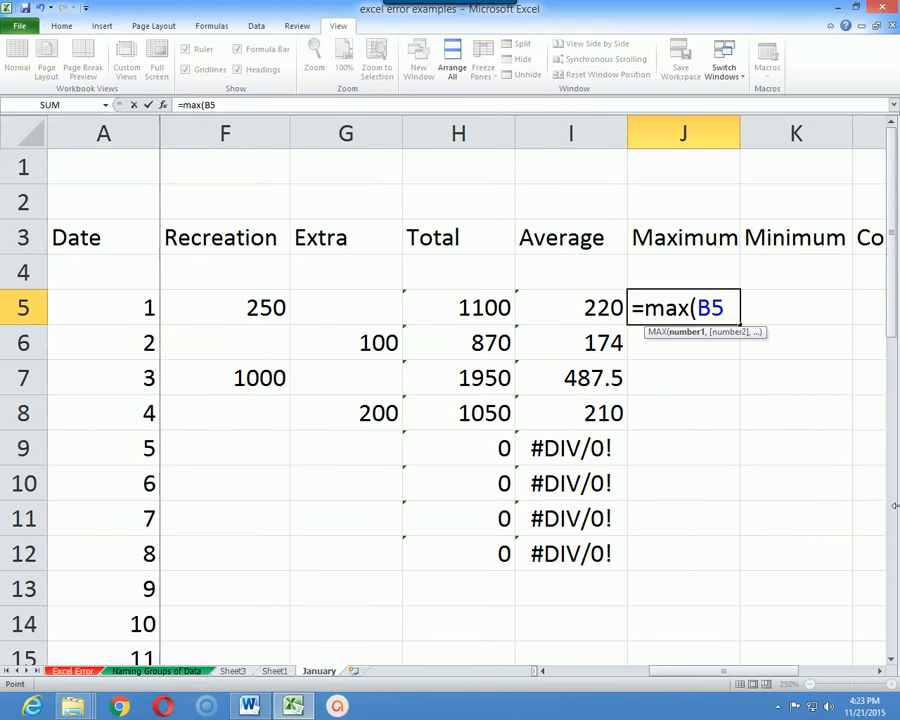
{"action": "key", "text": "F8"}
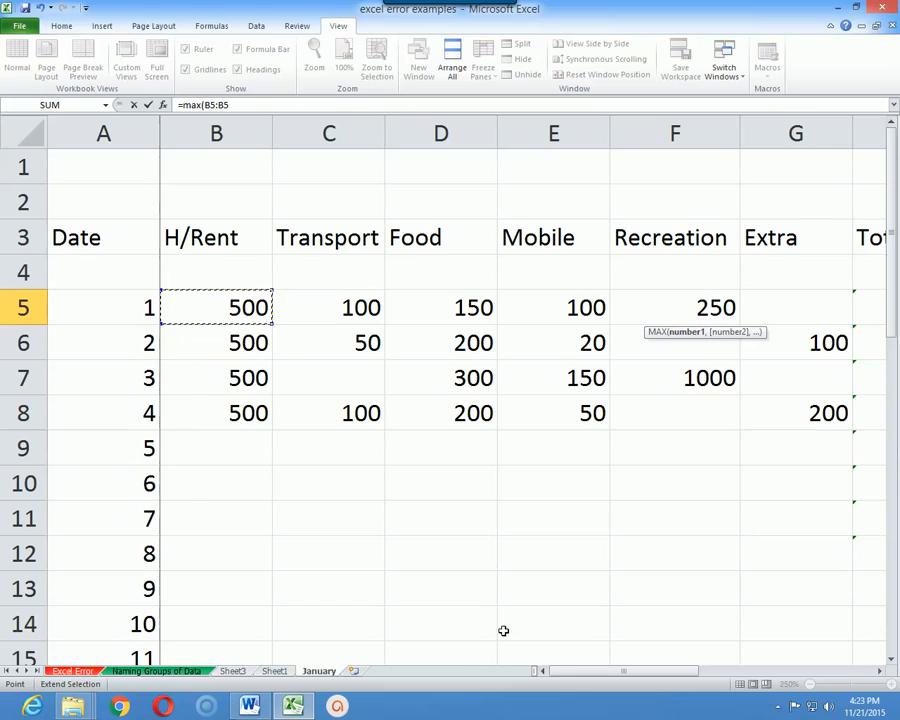
{"action": "left_click_drag", "start_coordinate": [585, 673], "coordinate": [727, 671]}
{"action": "key", "text": "BackSpace"}
{"action": "key", "text": "BackSpace"}
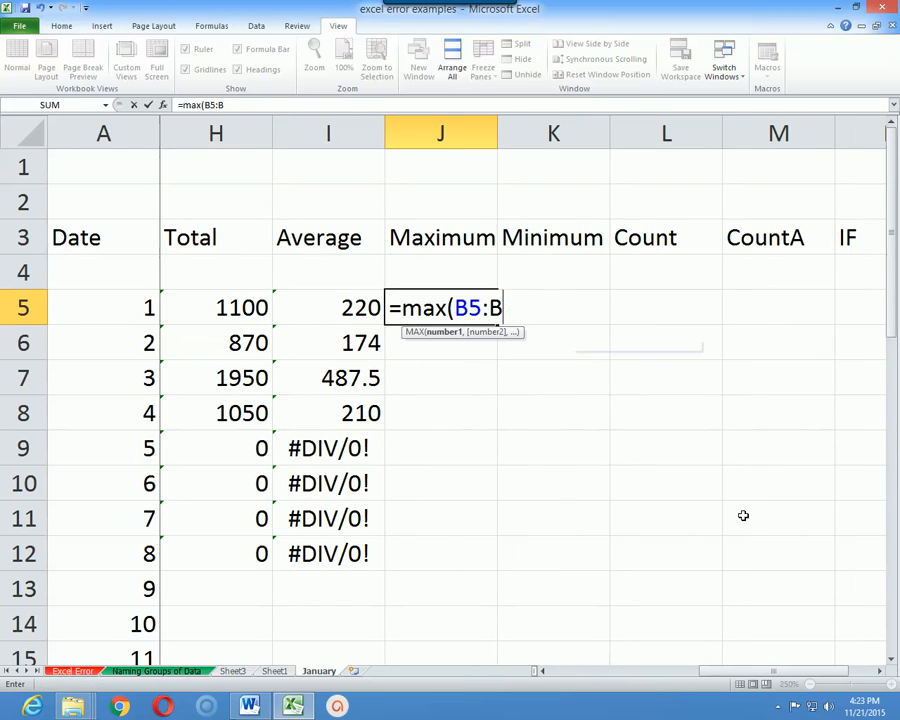
{"action": "type", "text": "g5"}
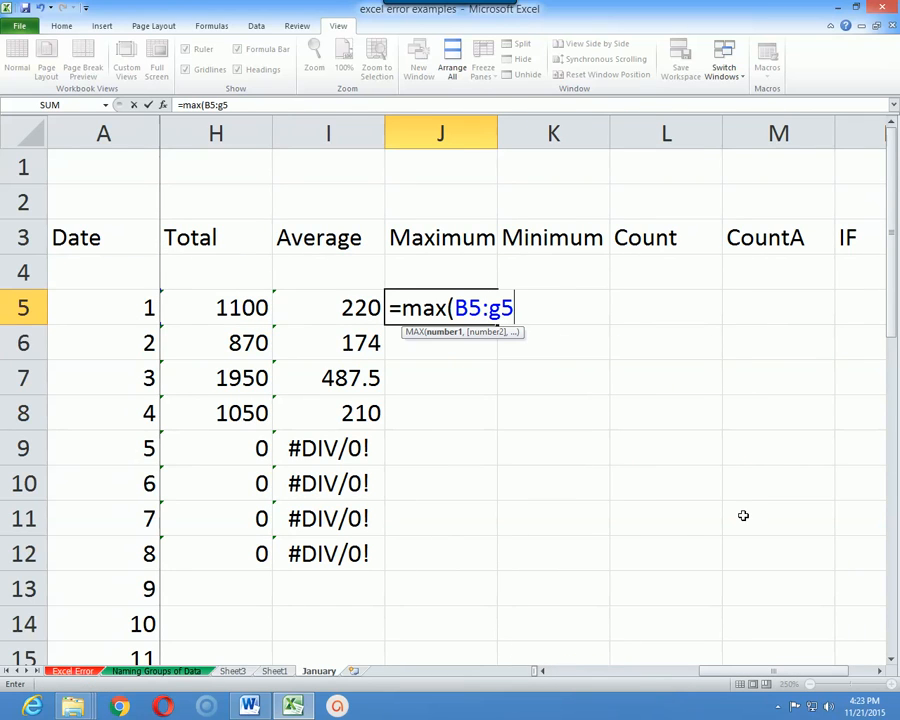
{"action": "key", "text": "Return"}
{"action": "key", "text": "Up"}
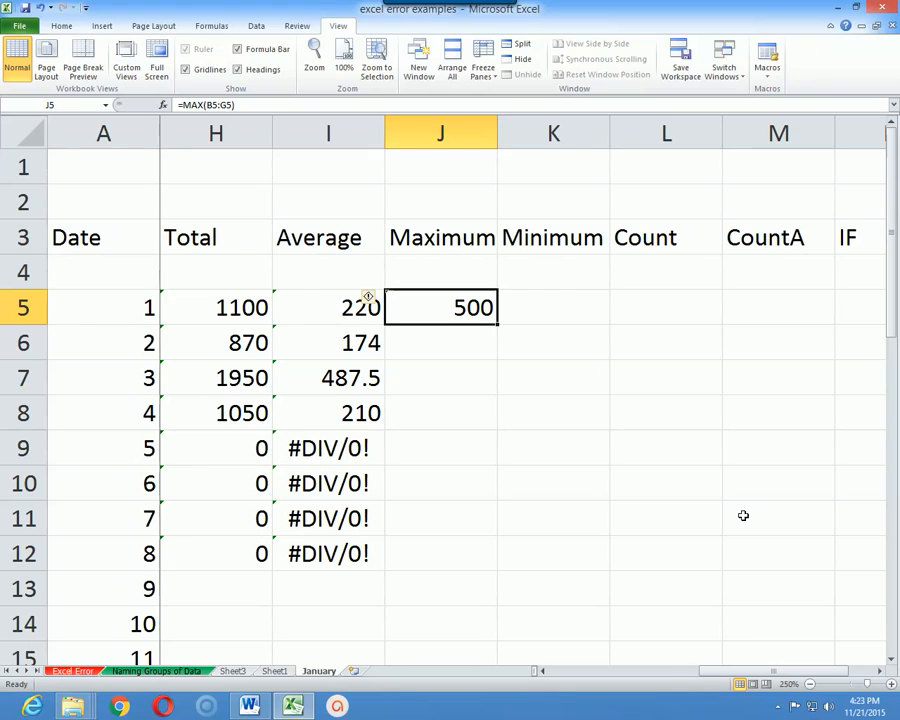
- Compare the maximum in J5 with the individual day 1 expenses across row 5
{"action": "key", "text": "Left"}
{"action": "key", "text": "Left"}
{"action": "key", "text": "Left"}
{"action": "key", "text": "Left"}
{"action": "key", "text": "Left"}
{"action": "key", "text": "Left"}
{"action": "key", "text": "Left"}
{"action": "key", "text": "Left"}
{"action": "key", "text": "Left"}
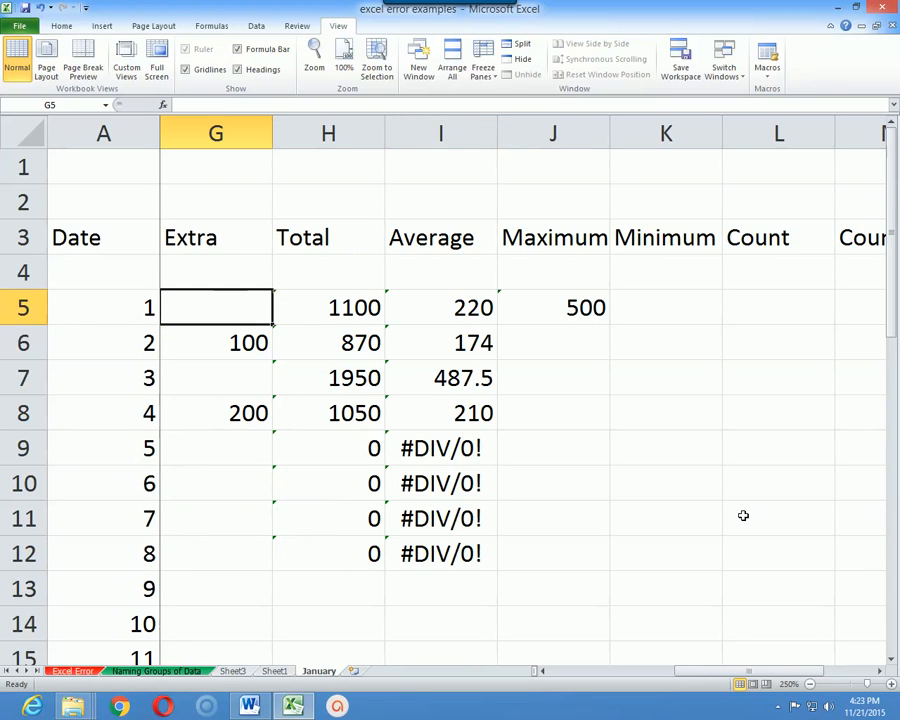
{"action": "key", "text": "Right"}
{"action": "key", "text": "Right"}
{"action": "key", "text": "Right"}
{"action": "key", "text": "Right"}
{"action": "key", "text": "Right"}
{"action": "key", "text": "Right"}
{"action": "key", "text": "Right"}
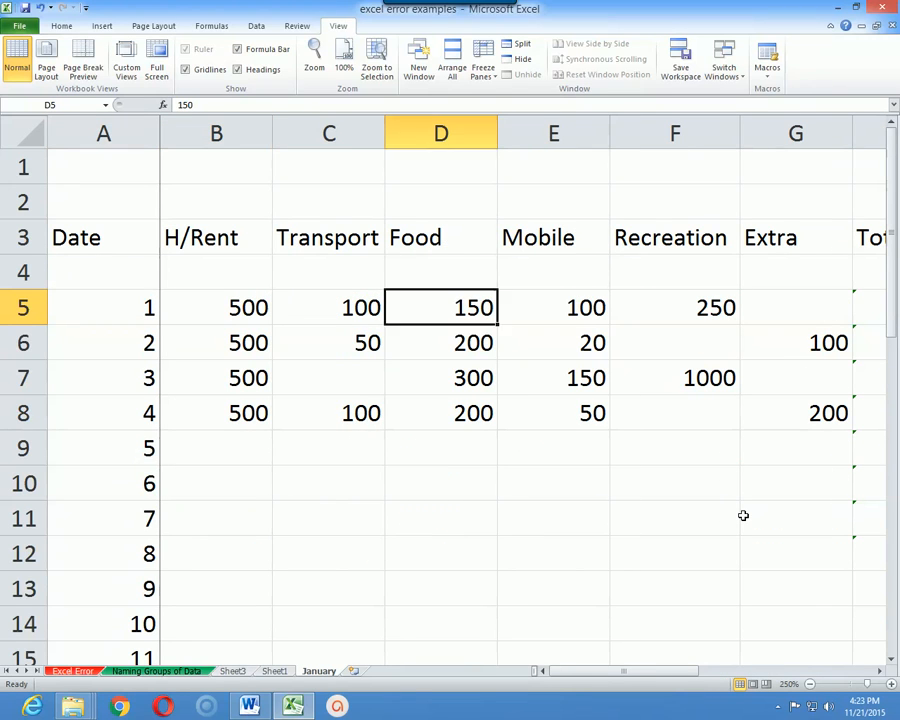
{"action": "key", "text": "Right"}
{"action": "key", "text": "Right"}
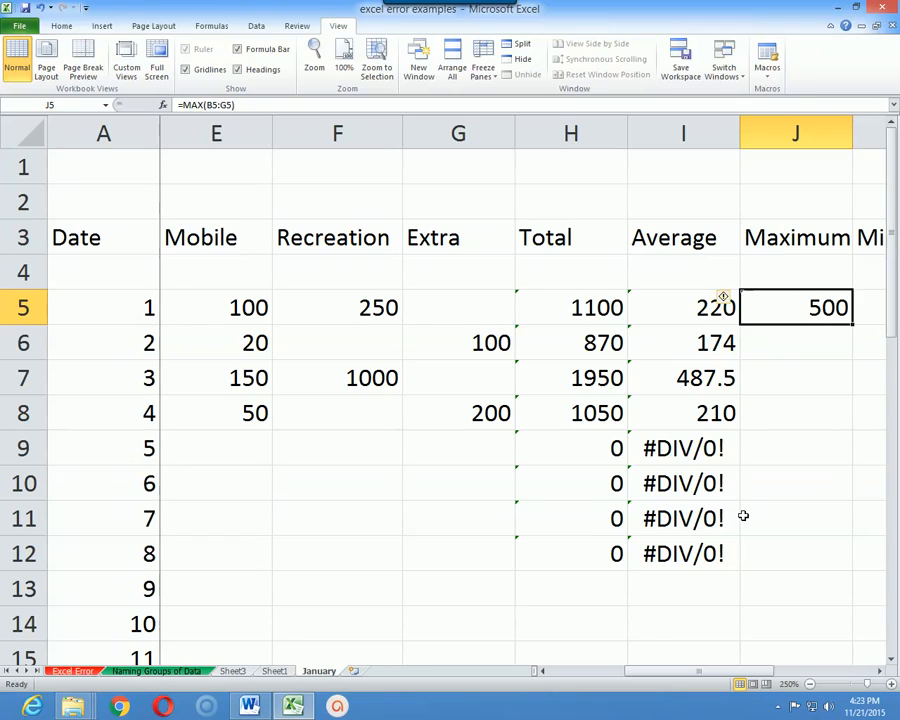
- Copy the MAX formula from J5 into K5 under the Minimum heading
{"action": "key", "text": "Right"}
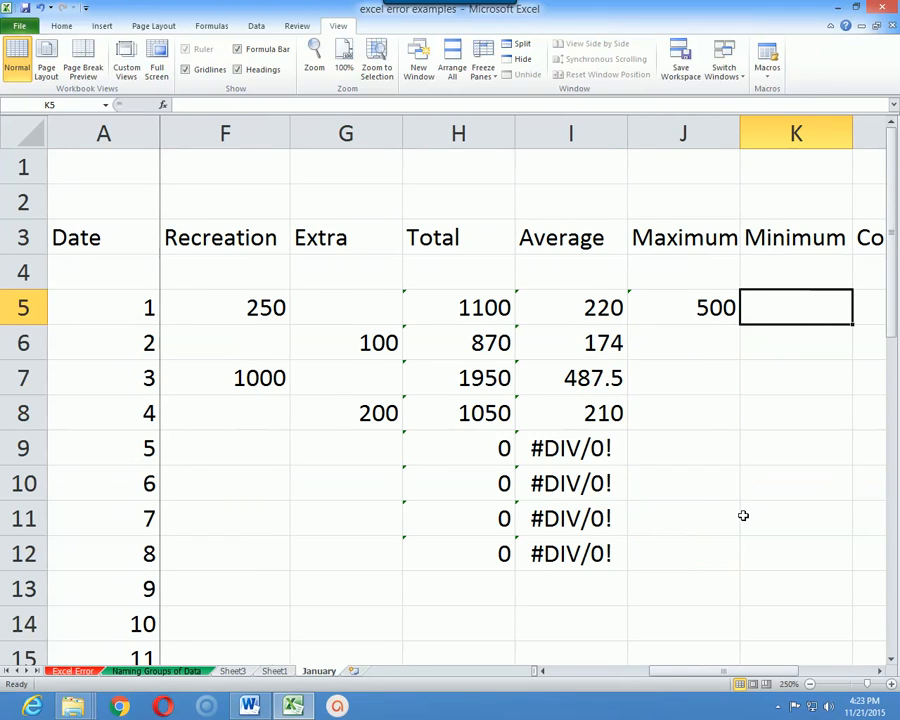
{"action": "key", "text": "Right"}
{"action": "key", "text": "Left"}
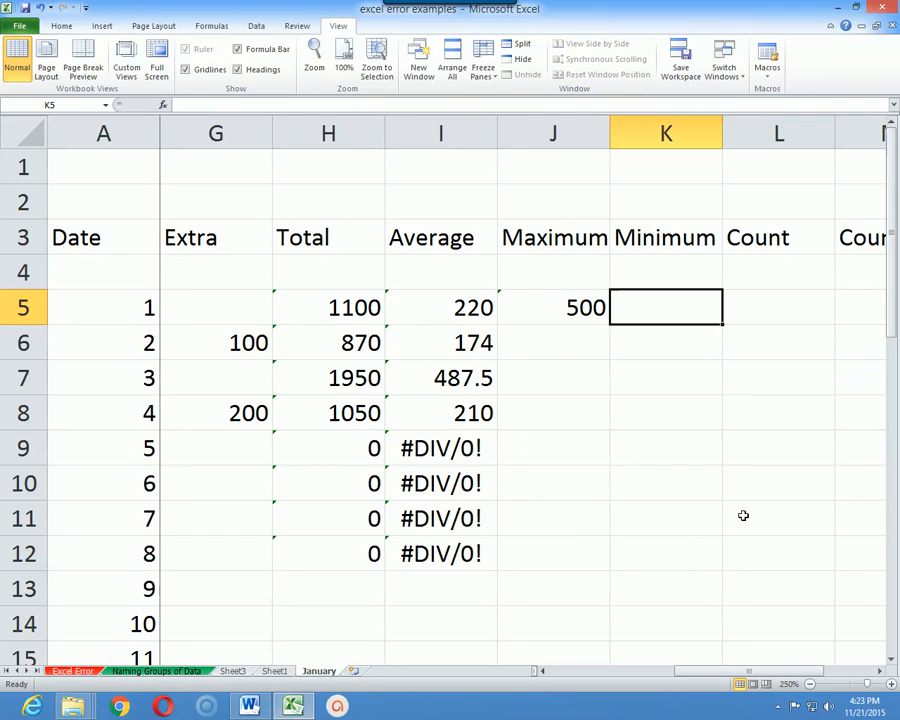
{"action": "key", "text": "Left"}
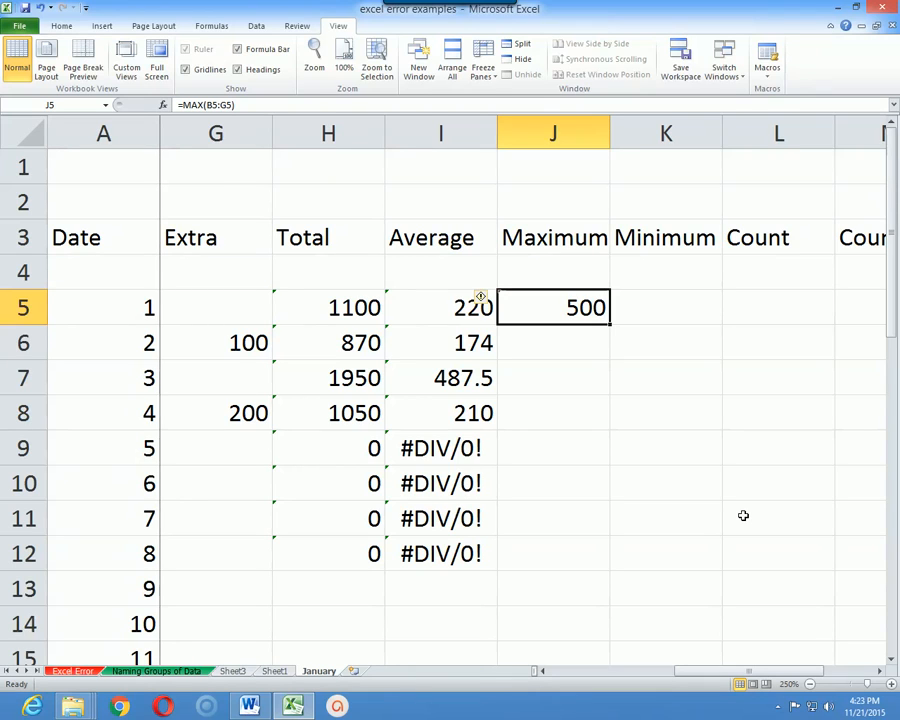
{"action": "key", "text": "ctrl+c"}
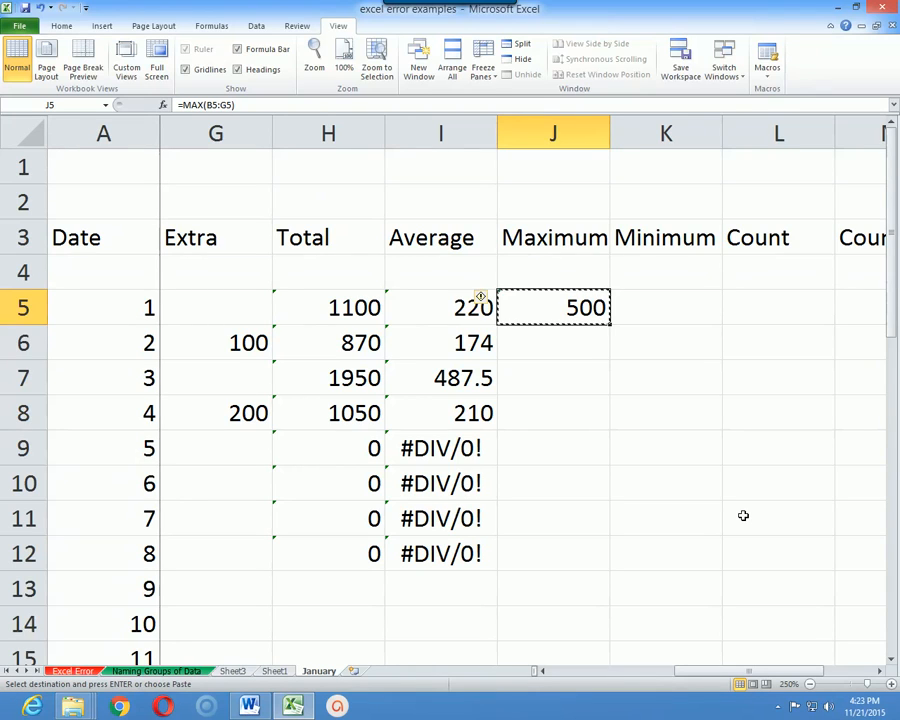
{"action": "key", "text": "Right"}
{"action": "key", "text": "ctrl+v"}
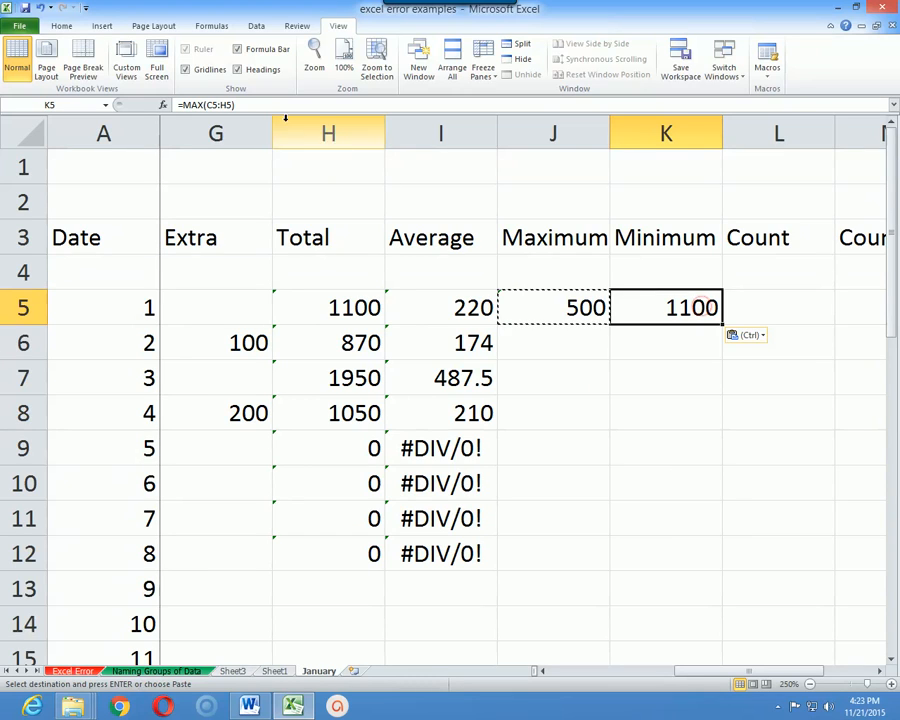
- Change the copied formula in K5 to =MIN(B5:G5) to find the first day's lowest expense
{"action": "left_click", "coordinate": [204, 104]}
{"action": "key", "text": "BackSpace"}
{"action": "key", "text": "BackSpace"}
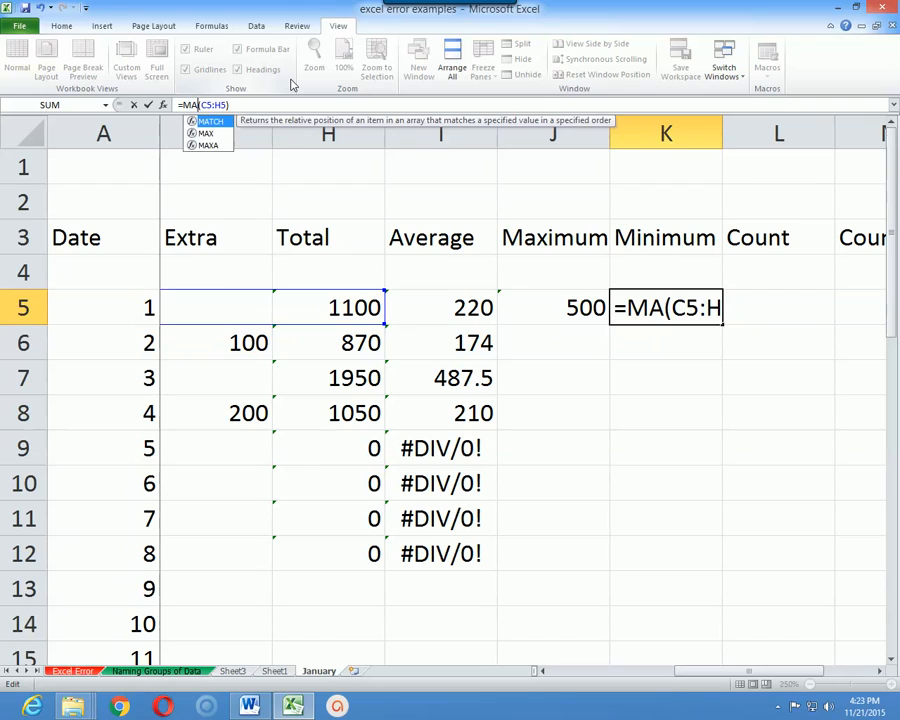
{"action": "type", "text": "in"}
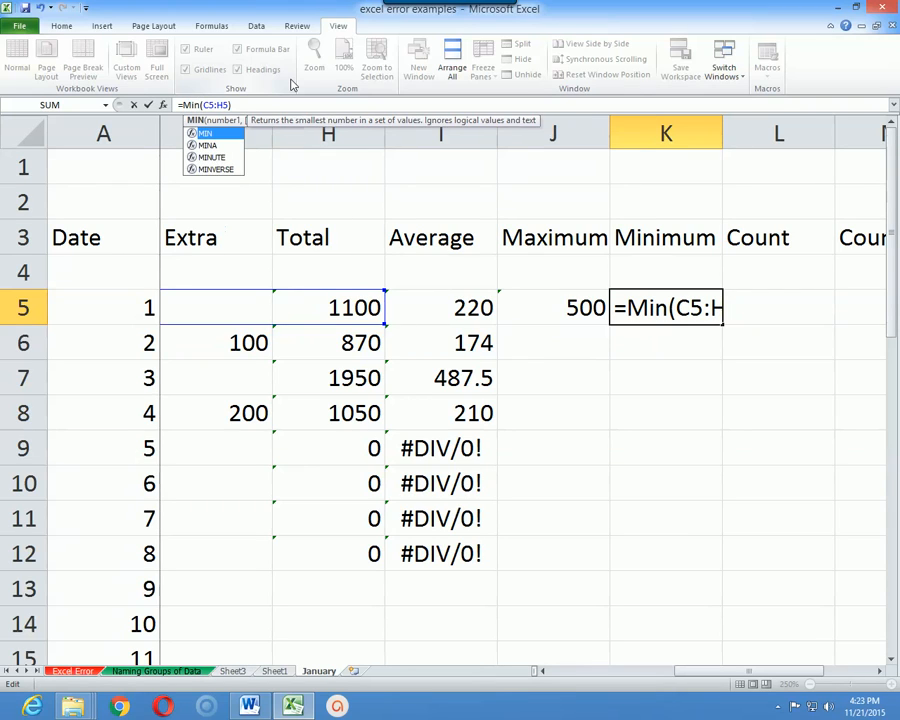
{"action": "key", "text": "Right"}
{"action": "key", "text": "Delete"}
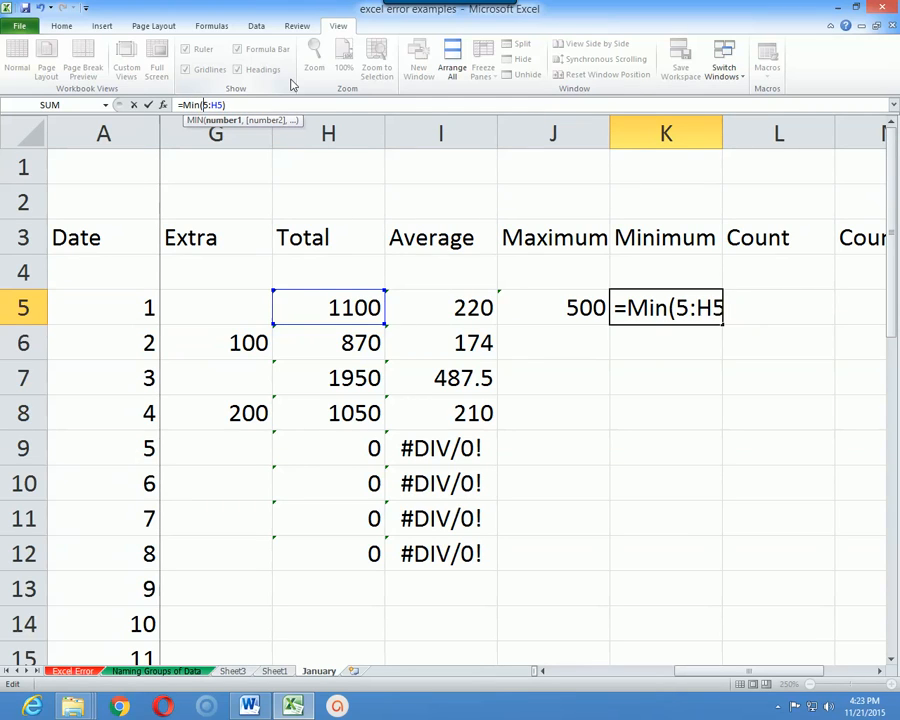
{"action": "key", "text": "Delete"}
{"action": "type", "text": "b"}
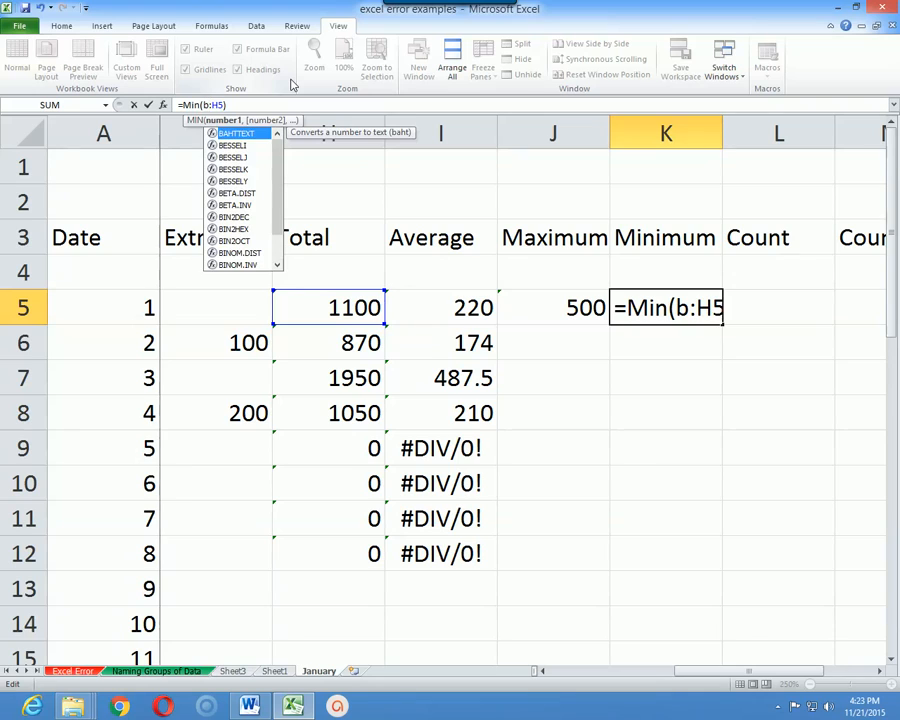
{"action": "type", "text": "5"}
{"action": "key", "text": "Right"}
{"action": "key", "text": "shift+Right"}
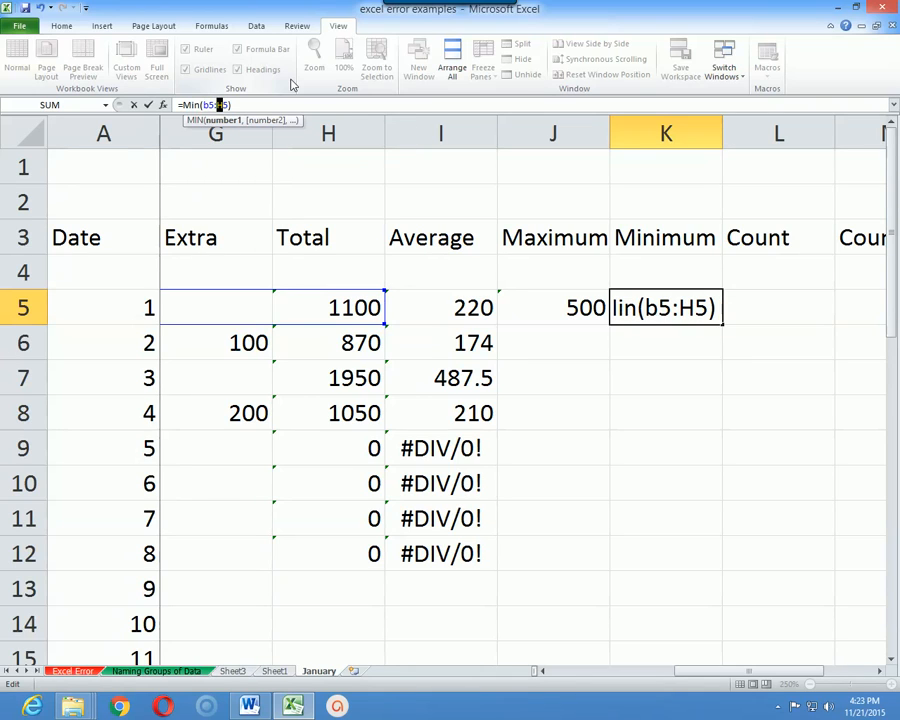
{"action": "type", "text": "g"}
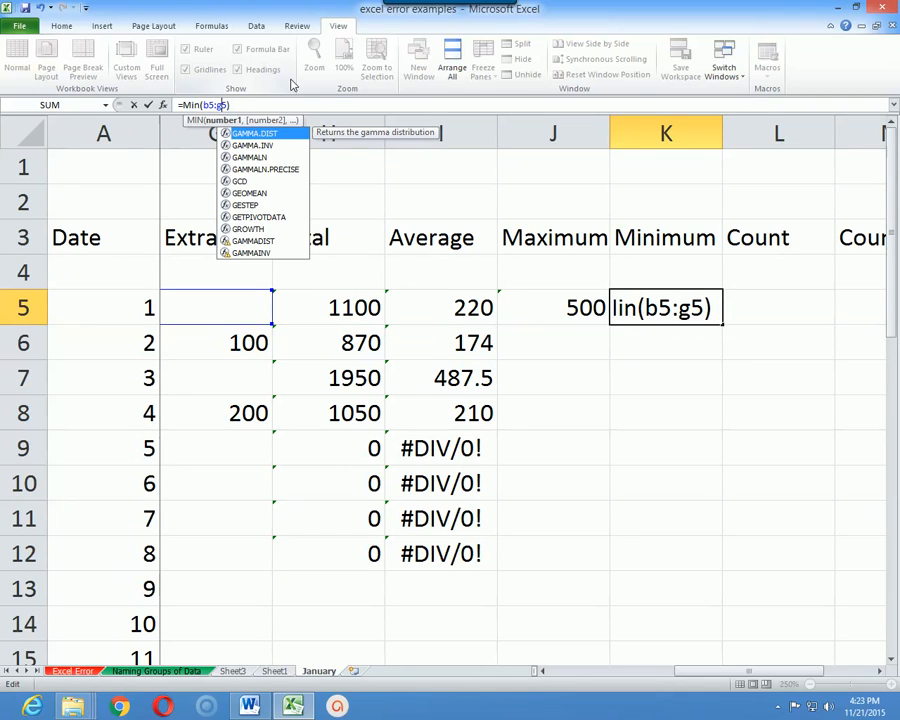
{"action": "key", "text": "Return"}
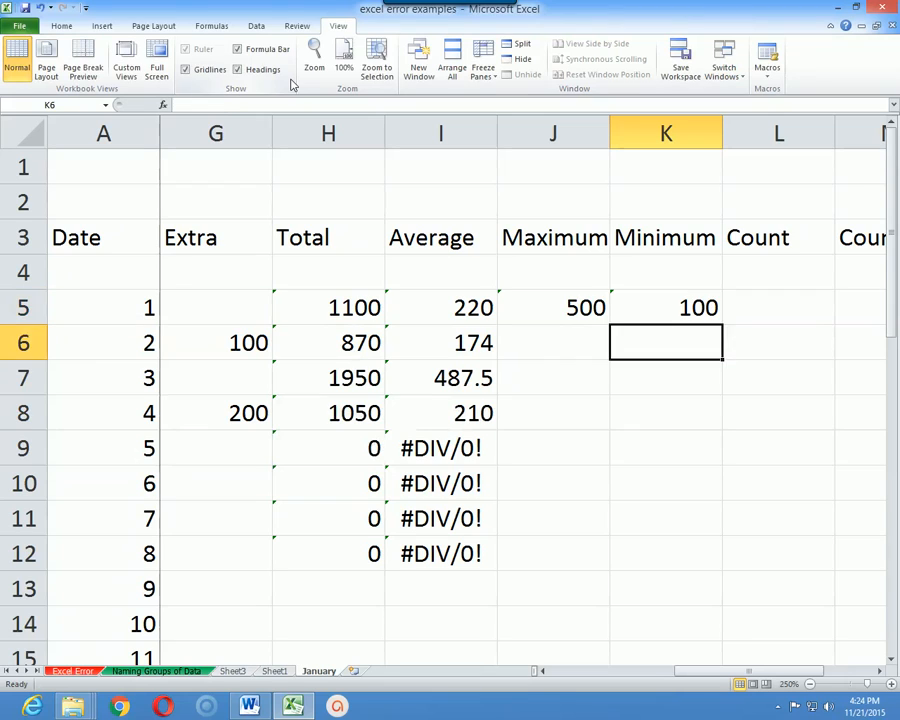
- Compare the minimum in K5 with the individual day 1 expenses across row 5
{"action": "key", "text": "Up"}
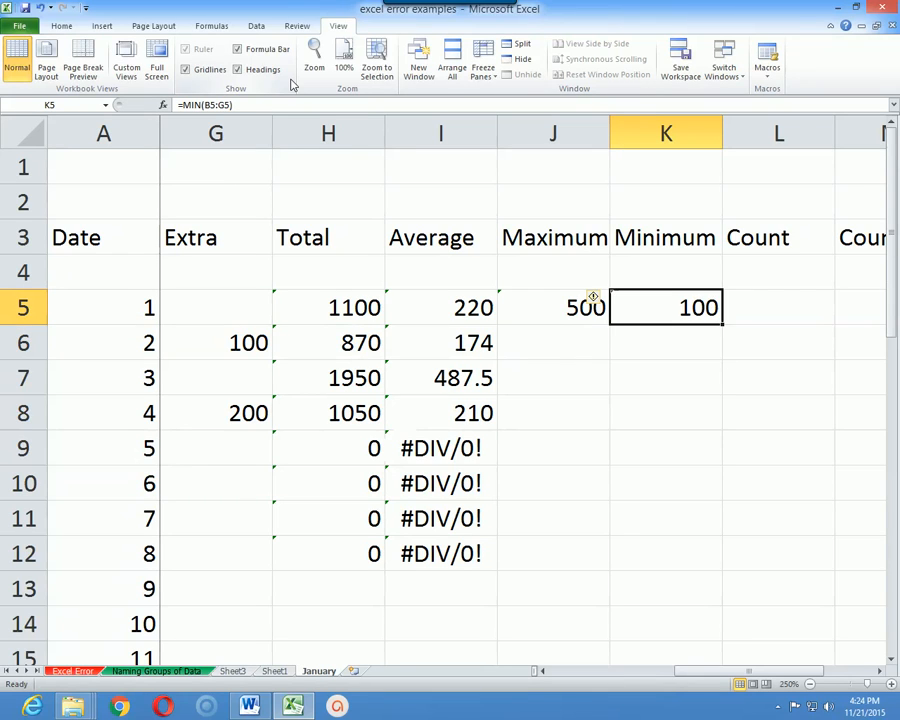
{"action": "key", "text": "Left"}
{"action": "key", "text": "Left"}
{"action": "key", "text": "Left"}
{"action": "key", "text": "Left"}
{"action": "key", "text": "Left"}
{"action": "key", "text": "Left"}
{"action": "key", "text": "Left"}
{"action": "key", "text": "Left"}
{"action": "key", "text": "Left"}
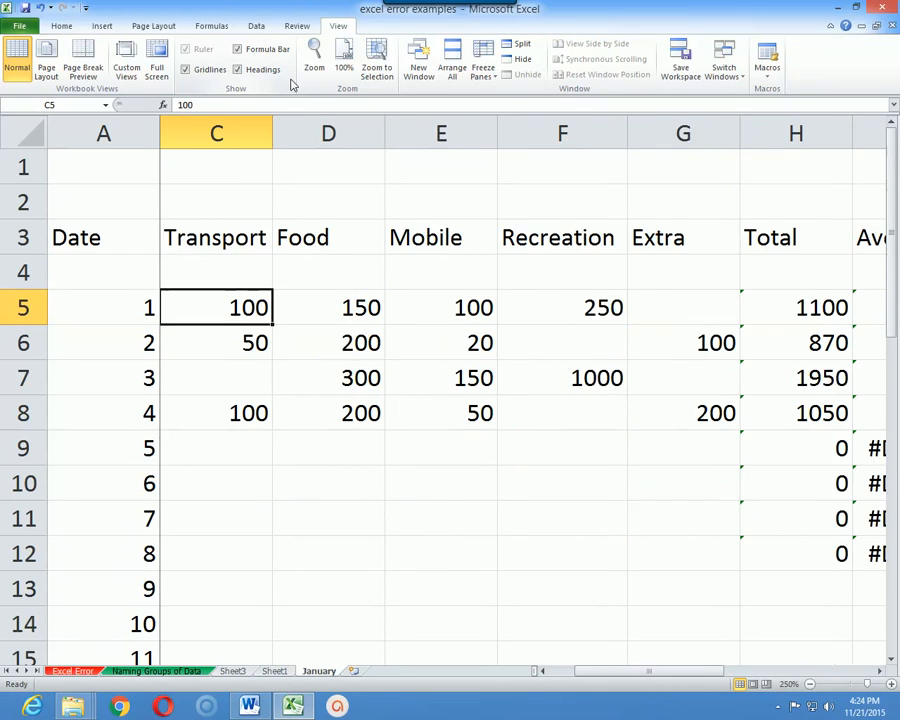
{"action": "key", "text": "Right"}
{"action": "key", "text": "Right"}
{"action": "key", "text": "Left"}
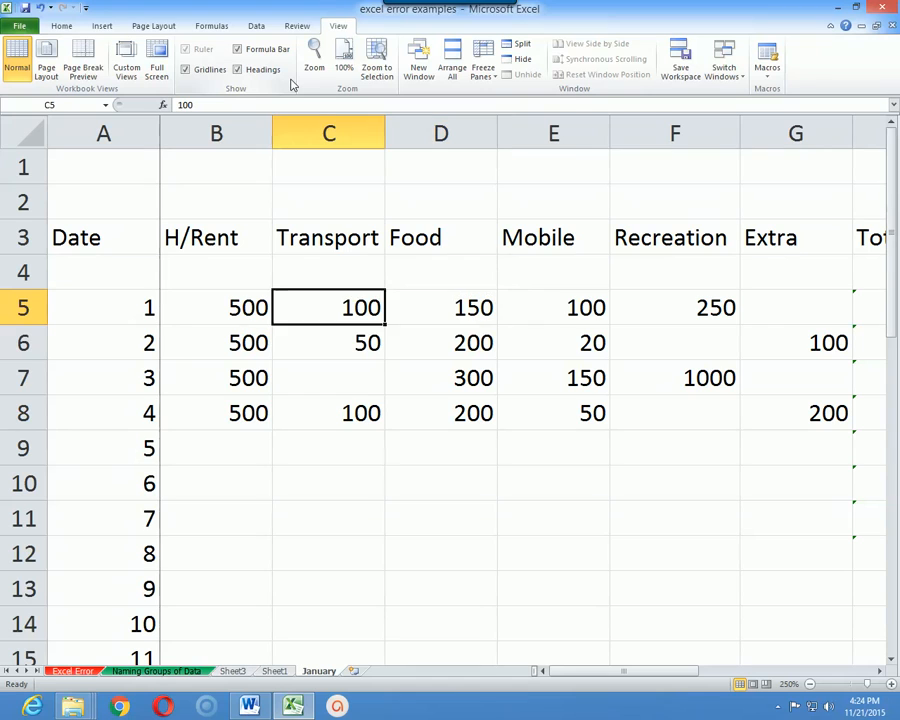
{"action": "key", "text": "Right"}
{"action": "key", "text": "Right"}
{"action": "key", "text": "Right"}
{"action": "key", "text": "Right"}
{"action": "key", "text": "Left"}
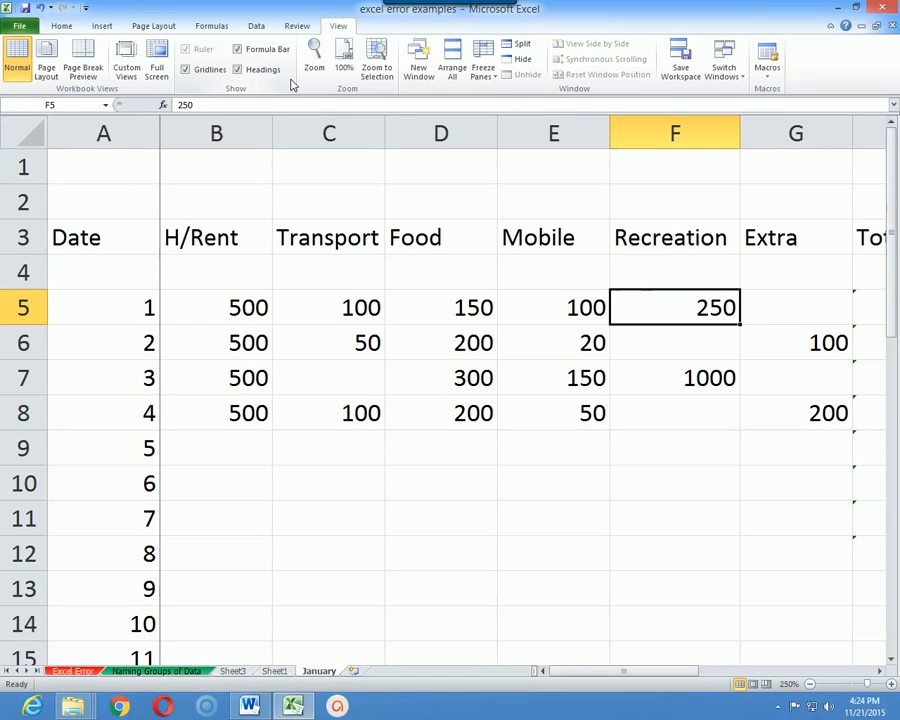
{"action": "key", "text": "Right"}
{"action": "key", "text": "Right"}
{"action": "key", "text": "Left"}
{"action": "key", "text": "Left"}
{"action": "key", "text": "Left"}
{"action": "key", "text": "Right"}
{"action": "key", "text": "Right"}
{"action": "key", "text": "Right"}
{"action": "key", "text": "Right"}
{"action": "key", "text": "Right"}
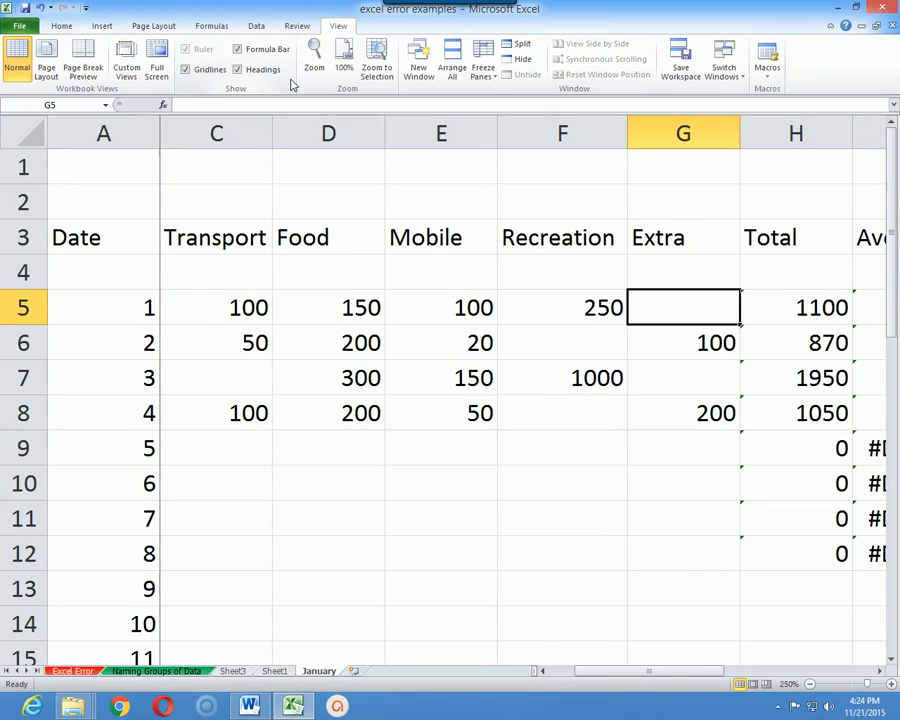
{"action": "key", "text": "Right"}
{"action": "key", "text": "Right"}
{"action": "key", "text": "Right"}
{"action": "key", "text": "Right"}
{"action": "key", "text": "Left"}
{"action": "key", "text": "Left"}
{"action": "key", "text": "Left"}
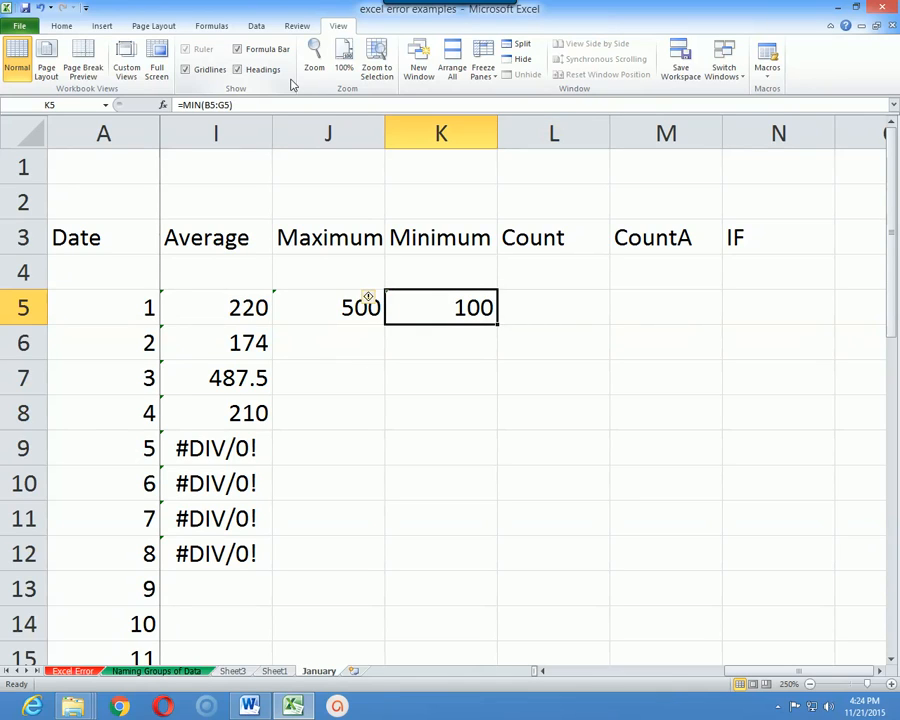
- Fill the MAX formula from J5 down to J12 and the MIN formula from K5 down to K12
{"action": "key", "text": "Left"}
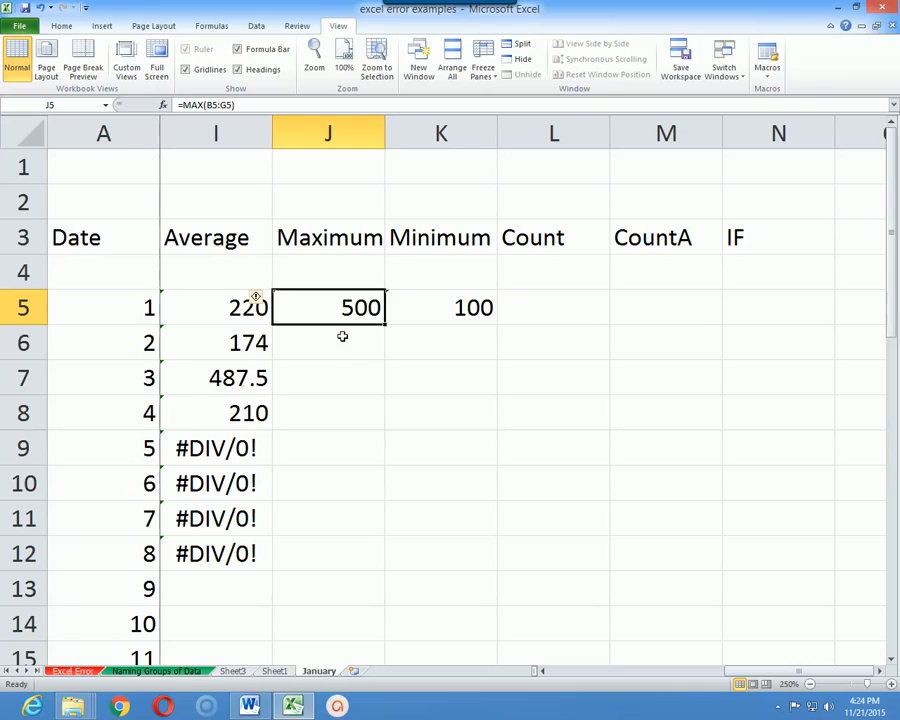
{"action": "left_click_drag", "start_coordinate": [384, 334], "coordinate": [374, 545]}
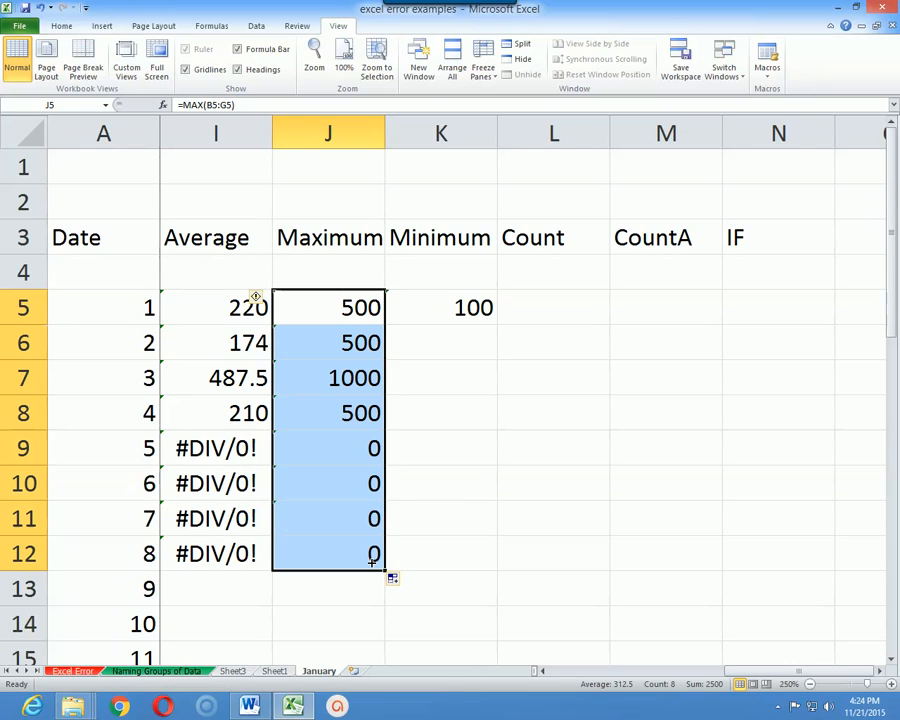
{"action": "left_click", "coordinate": [490, 325]}
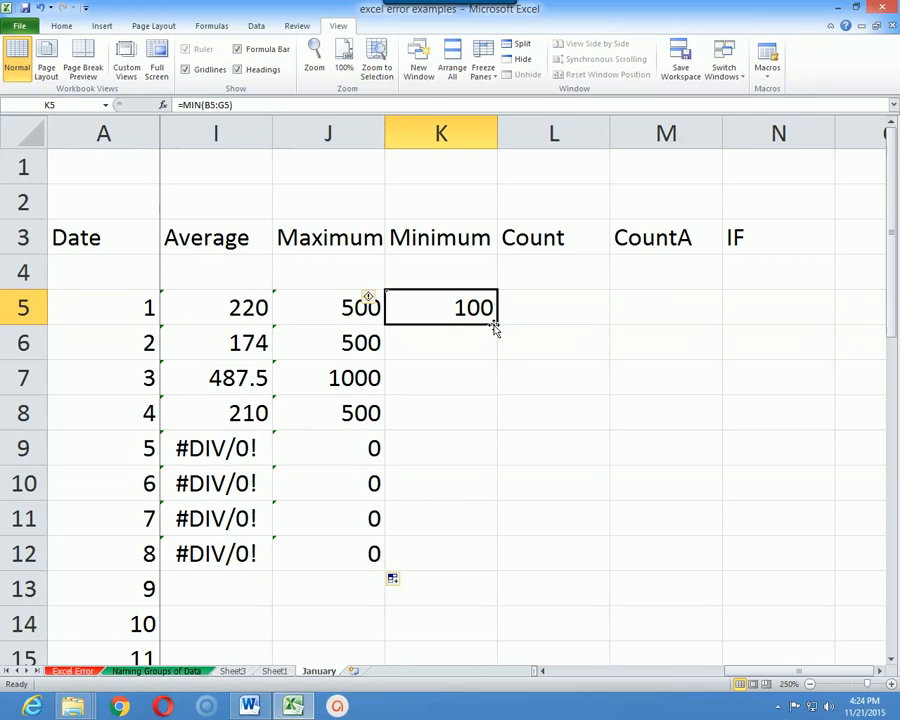
{"action": "left_click_drag", "start_coordinate": [494, 325], "coordinate": [481, 558]}
{"action": "left_click", "coordinate": [471, 467]}
- Check the day 3 maximum in J7 against the individual expenses across row 7
{"action": "left_click", "coordinate": [352, 378]}
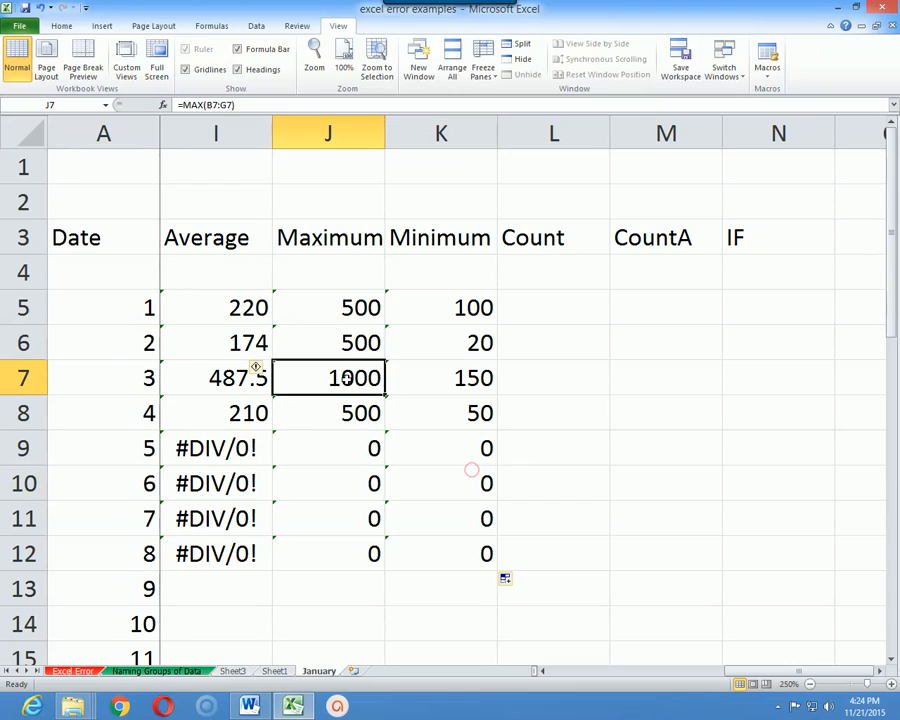
{"action": "key", "text": "Left"}
{"action": "key", "text": "Left"}
{"action": "key", "text": "Left"}
{"action": "key", "text": "Left"}
{"action": "key", "text": "Left"}
{"action": "key", "text": "Left"}
{"action": "key", "text": "Left"}
{"action": "key", "text": "Left"}
{"action": "key", "text": "Left"}
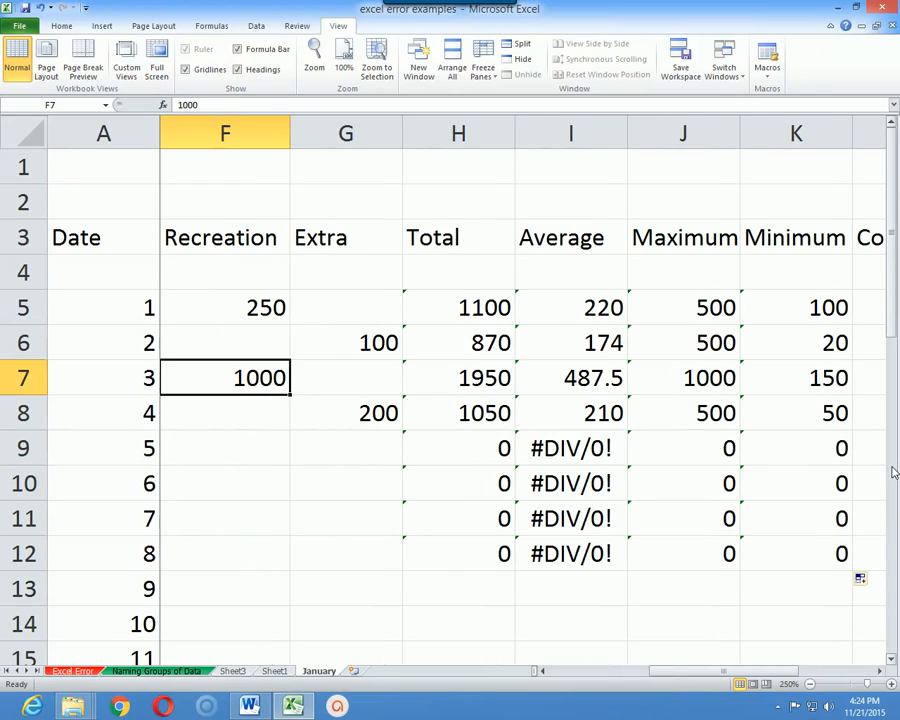
{"action": "key", "text": "Right"}
{"action": "key", "text": "Right"}
{"action": "key", "text": "Right"}
{"action": "key", "text": "Right"}
{"action": "key", "text": "Right"}
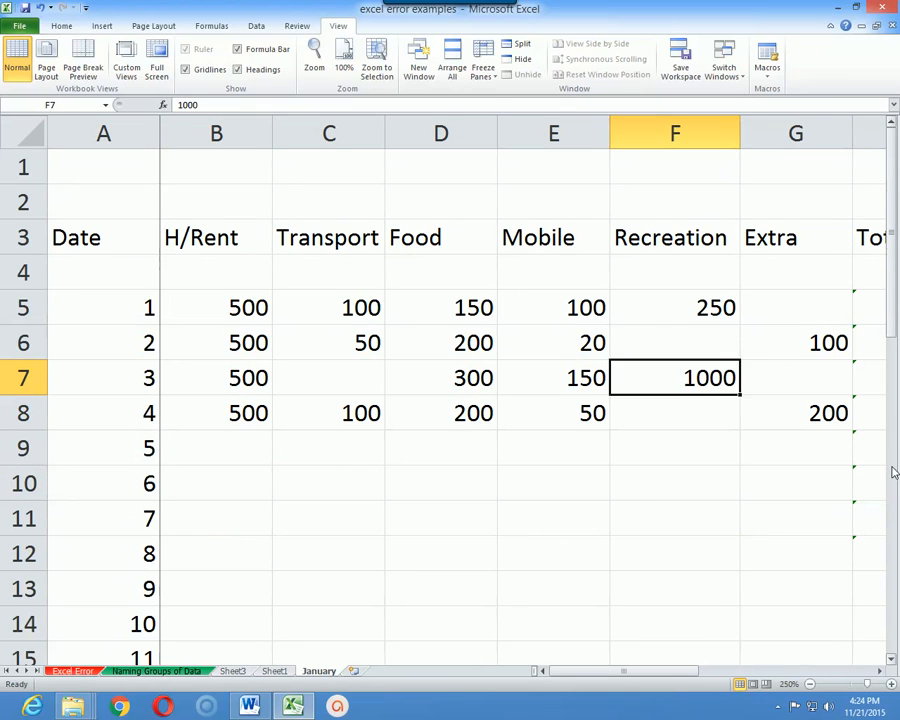
{"action": "key", "text": "Right"}
{"action": "key", "text": "Right"}
{"action": "key", "text": "Right"}
{"action": "key", "text": "Right"}
{"action": "key", "text": "Right"}
{"action": "key", "text": "Right"}
{"action": "key", "text": "Right"}
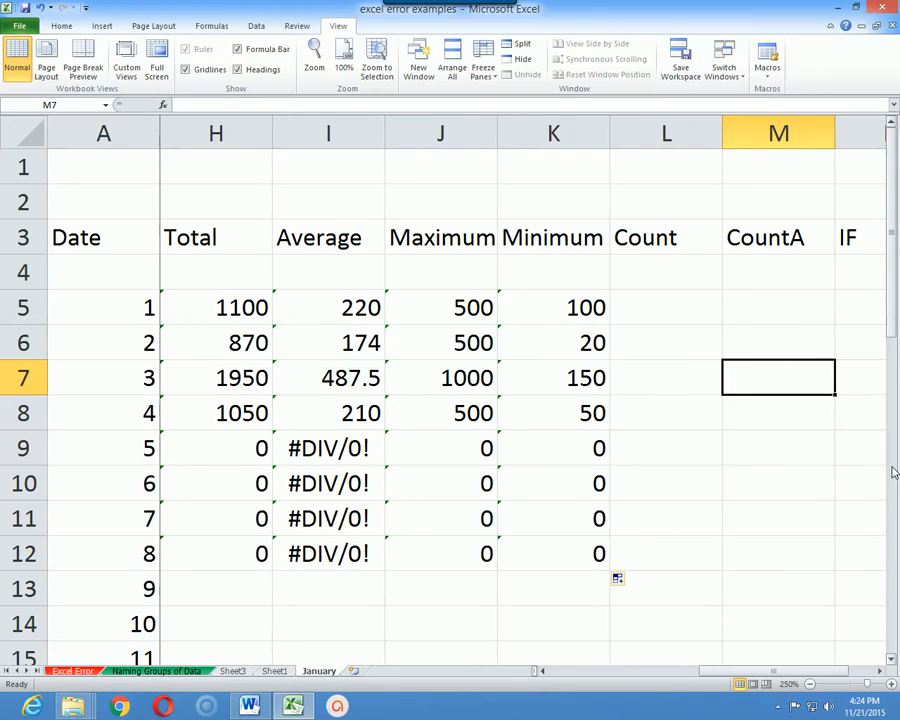
- Enter the formula =COUNT(B5:G5) in L7 under the Count heading
{"action": "key", "text": "Left"}
{"action": "key", "text": "Left"}
{"action": "key", "text": "Right"}
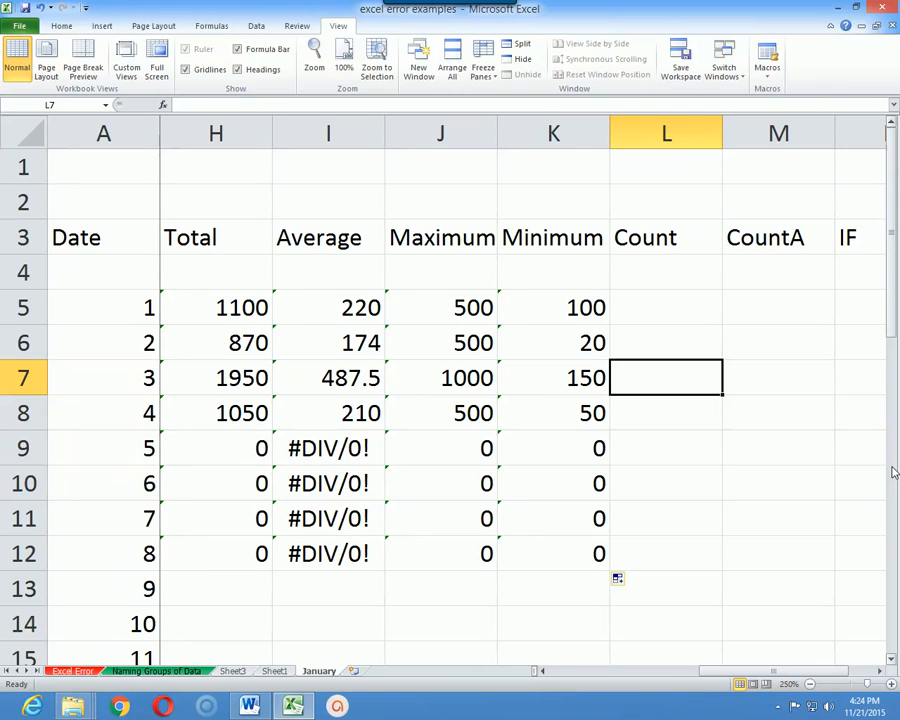
{"action": "type", "text": "=coun"}
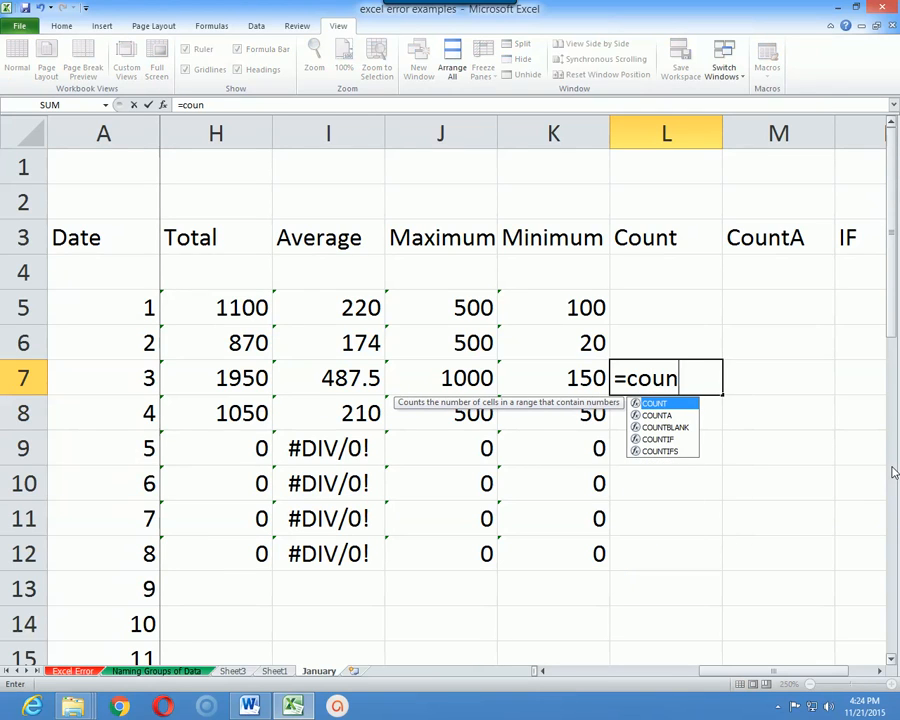
{"action": "type", "text": "t(b"}
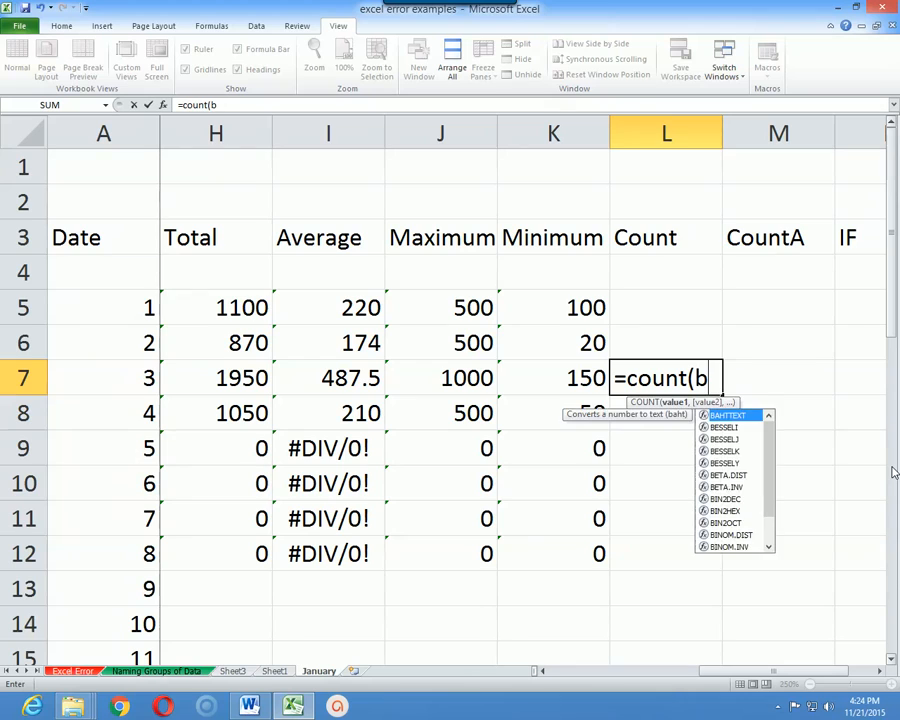
{"action": "type", "text": "5:"}
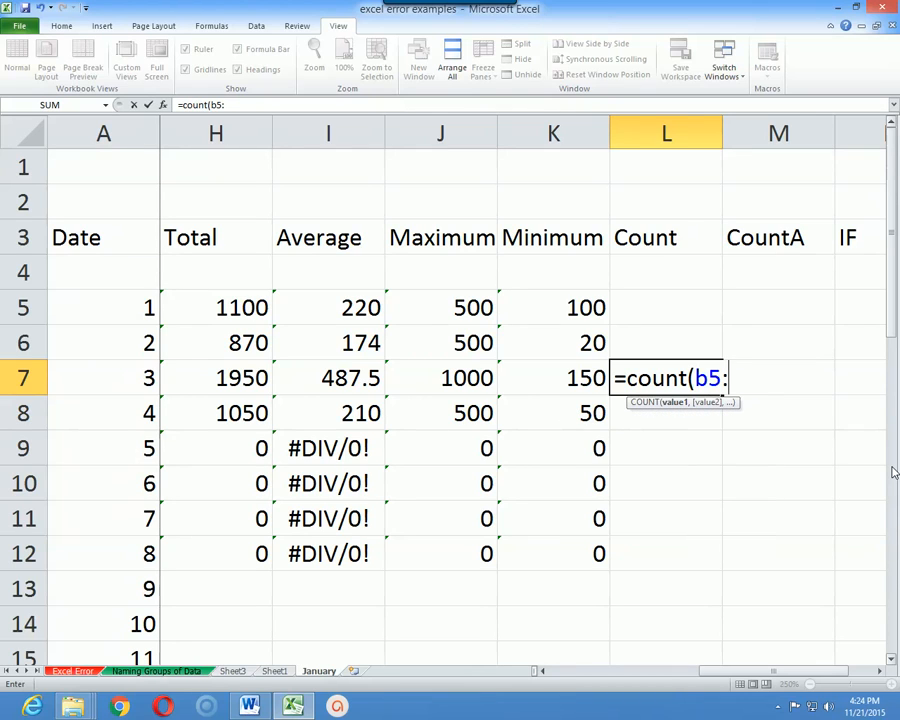
{"action": "type", "text": "g5)"}
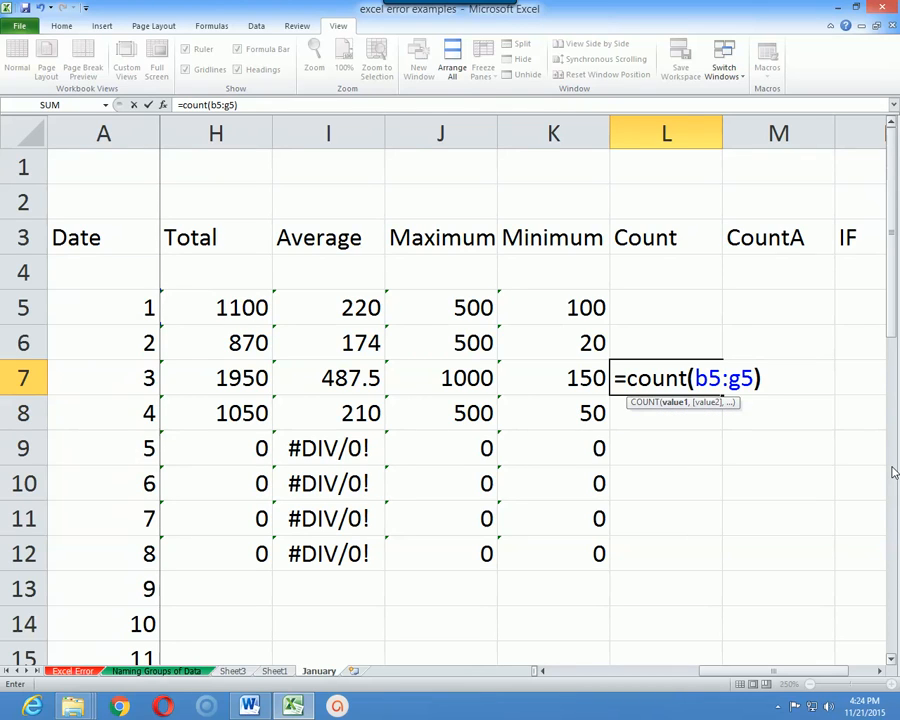
{"action": "key", "text": "Return"}
{"action": "key", "text": "Up"}
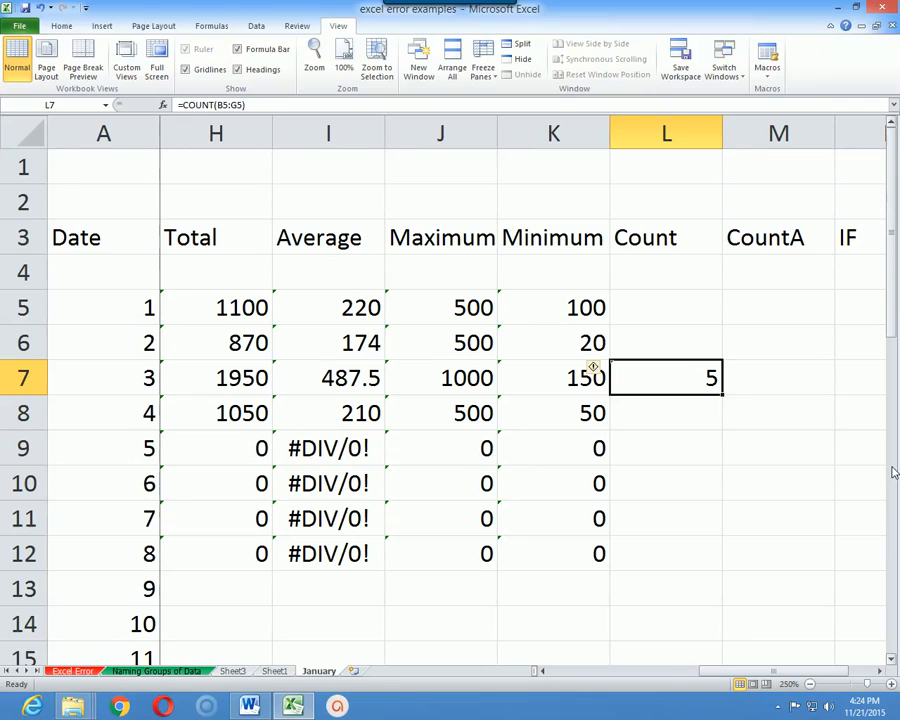
- Check the COUNT result in L7 against the individual day 1 expenses in B5 through G5
{"action": "key", "text": "Left"}
{"action": "key", "text": "Left"}
{"action": "key", "text": "Left"}
{"action": "key", "text": "Left"}
{"action": "key", "text": "Left"}
{"action": "key", "text": "Left"}
{"action": "key", "text": "Left"}
{"action": "key", "text": "Left"}
{"action": "key", "text": "Left"}
{"action": "key", "text": "Left"}
{"action": "key", "text": "Left"}
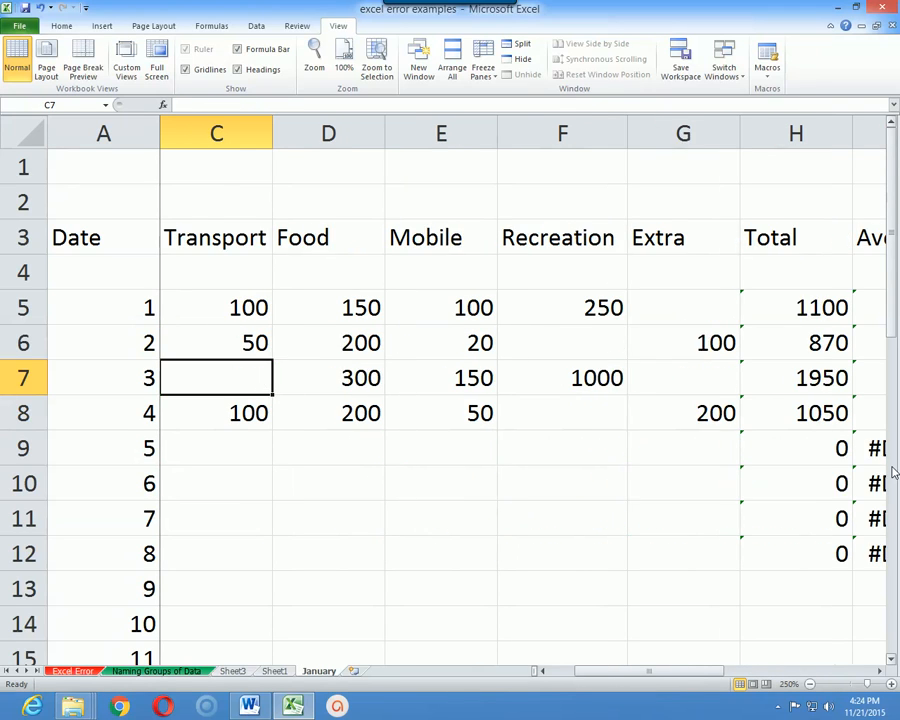
{"action": "key", "text": "Right"}
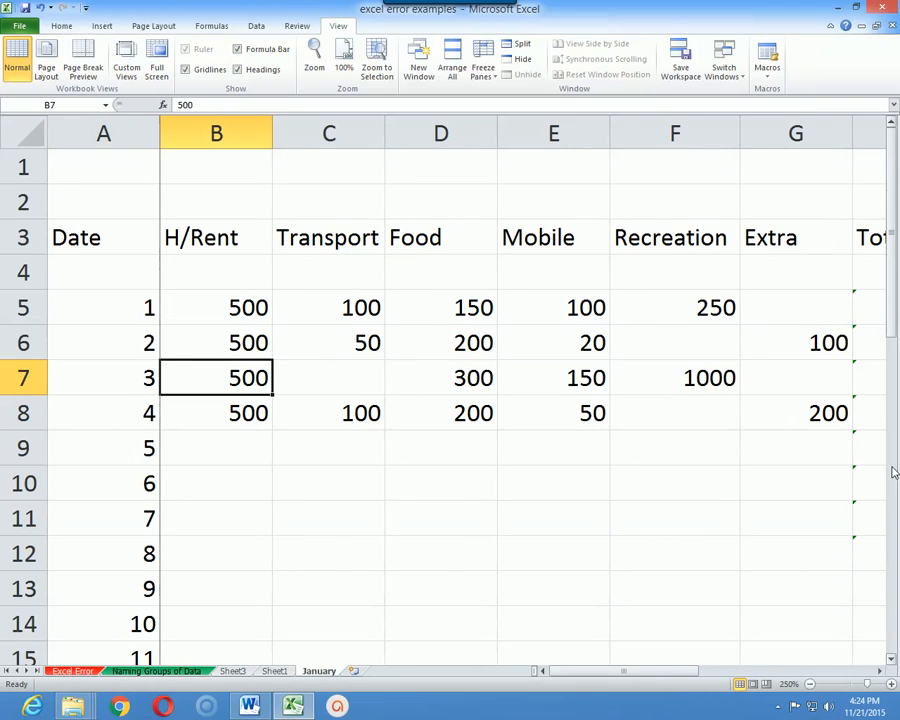
{"action": "key", "text": "Up"}
{"action": "key", "text": "Up"}
{"action": "key", "text": "Up"}
{"action": "key", "text": "Left"}
{"action": "key", "text": "Right"}
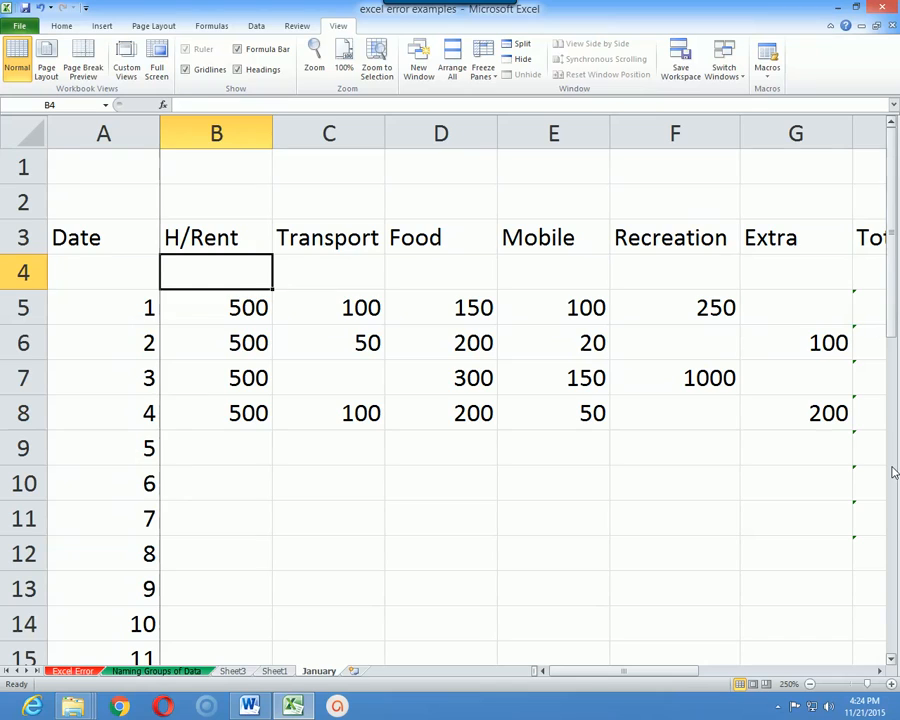
{"action": "key", "text": "Right"}
{"action": "key", "text": "Left"}
{"action": "key", "text": "Down"}
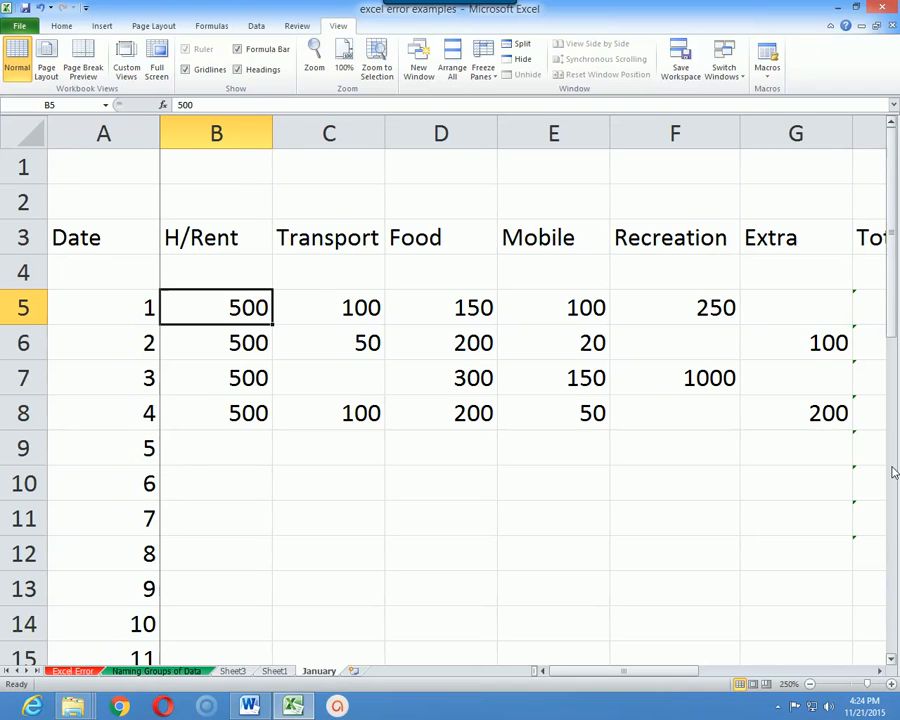
{"action": "key", "text": "Right"}
{"action": "key", "text": "Right"}
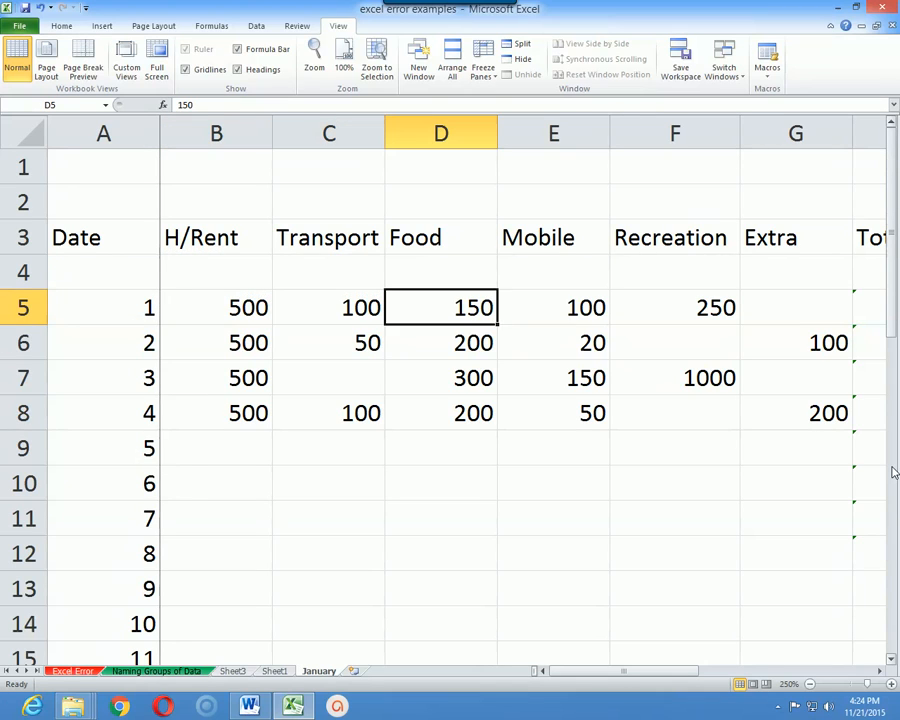
{"action": "key", "text": "Right"}
{"action": "key", "text": "Right"}
{"action": "key", "text": "Right"}
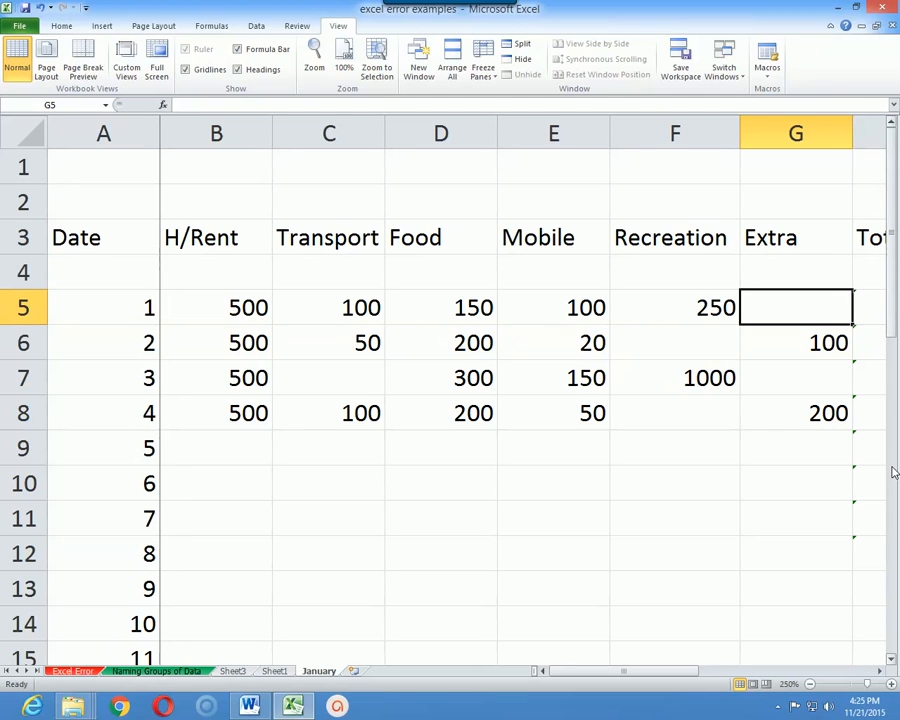
{"action": "key", "text": "Right"}
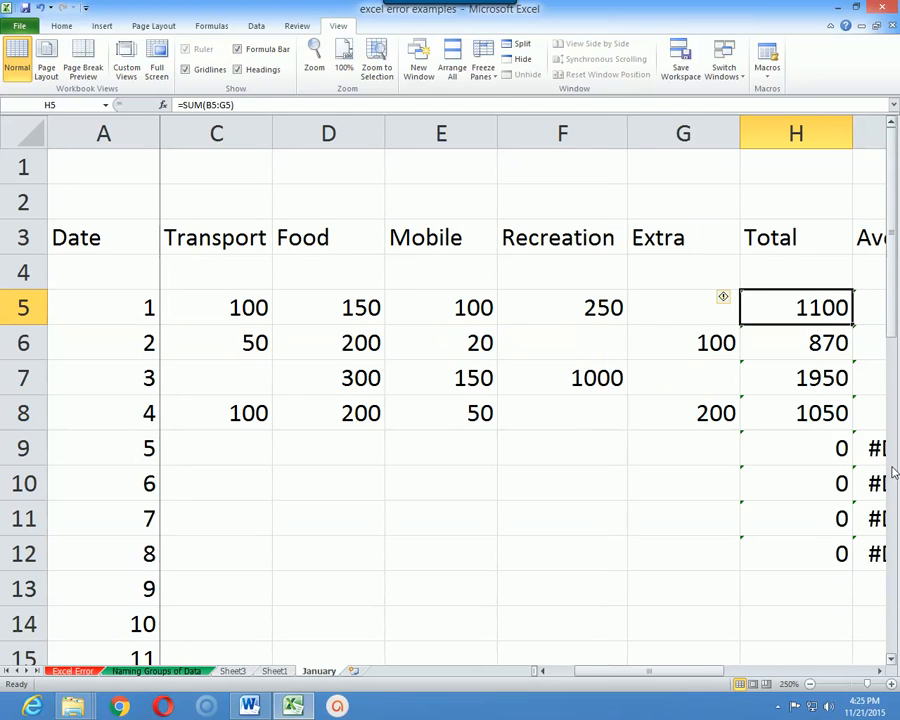
- Move the COUNT formula from L7 to L5 so it sits in the day 1 row
{"action": "key", "text": "Right"}
{"action": "key", "text": "Right"}
{"action": "key", "text": "Right"}
{"action": "key", "text": "Right"}
{"action": "key", "text": "Left"}
{"action": "key", "text": "Right"}
{"action": "key", "text": "Down"}
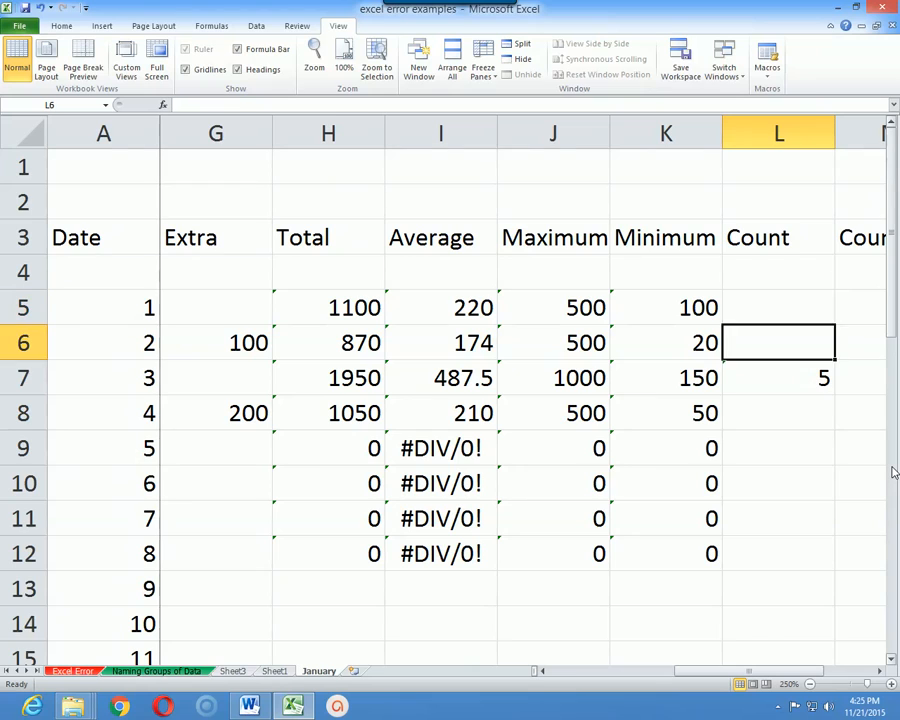
{"action": "key", "text": "Down"}
{"action": "key", "text": "ctrl+x"}
{"action": "key", "text": "Up"}
{"action": "key", "text": "Up"}
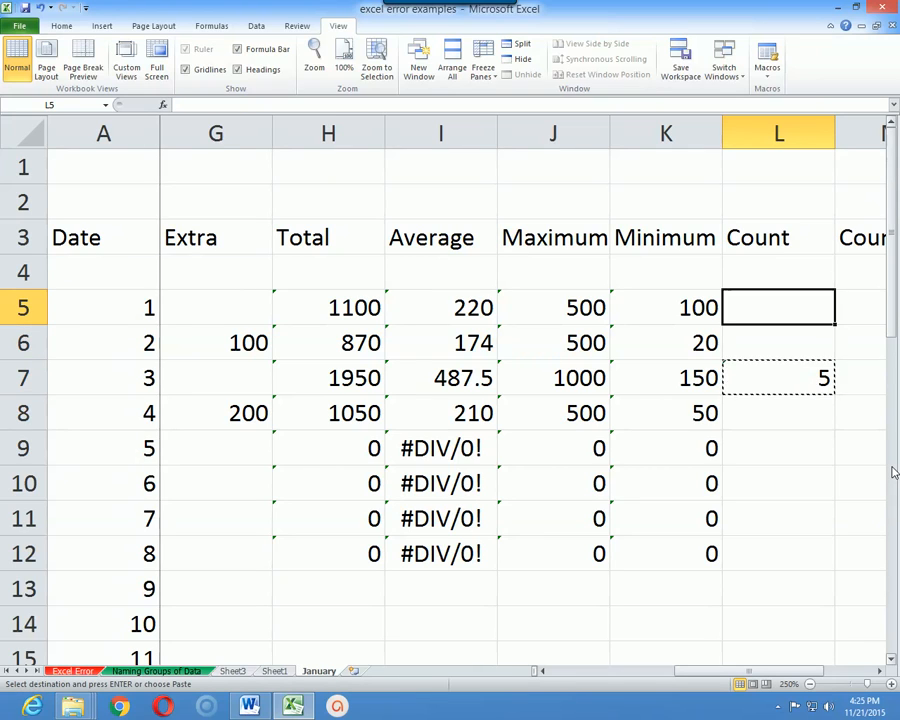
{"action": "key", "text": "ctrl+v"}
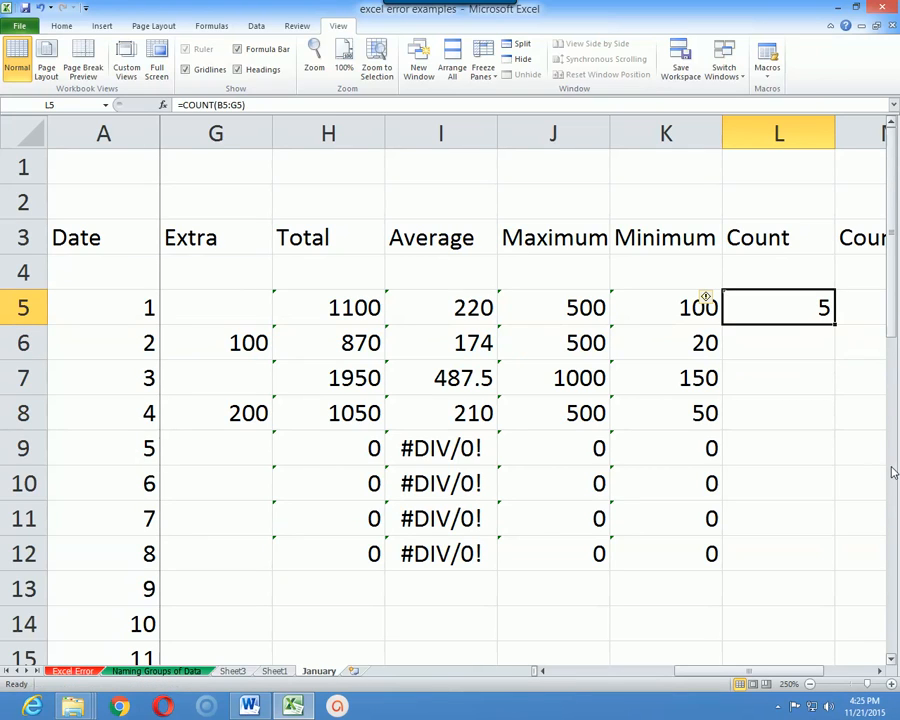
- Fill the COUNT formula from L5 down to L11 and inspect the copied formula in L7
{"action": "left_click_drag", "start_coordinate": [835, 323], "coordinate": [836, 524]}
{"action": "left_click", "coordinate": [814, 416]}
{"action": "left_click", "coordinate": [822, 375]}
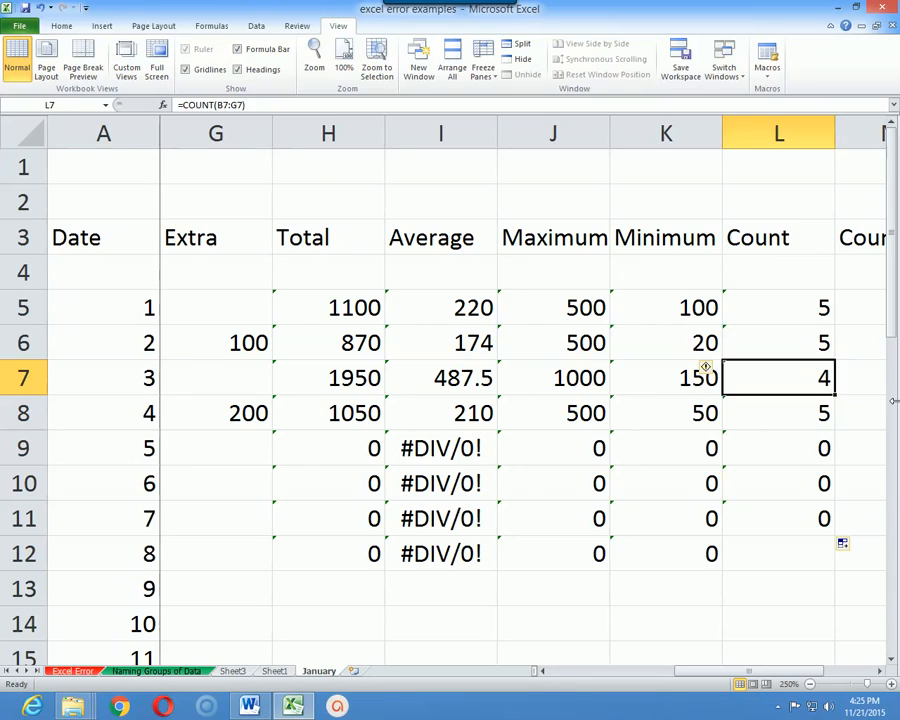
- Enter the day 5 expenses 500, 300, 500, 200, 500 and 300 in B9 through G9
{"action": "key", "text": "Left"}
{"action": "key", "text": "Left"}
{"action": "key", "text": "Left"}
{"action": "key", "text": "Left"}
{"action": "key", "text": "Left"}
{"action": "key", "text": "Left"}
{"action": "key", "text": "Left"}
{"action": "key", "text": "Left"}
{"action": "key", "text": "Left"}
{"action": "key", "text": "Left"}
{"action": "key", "text": "Left"}
{"action": "key", "text": "Down"}
{"action": "key", "text": "Down"}
{"action": "key", "text": "Down"}
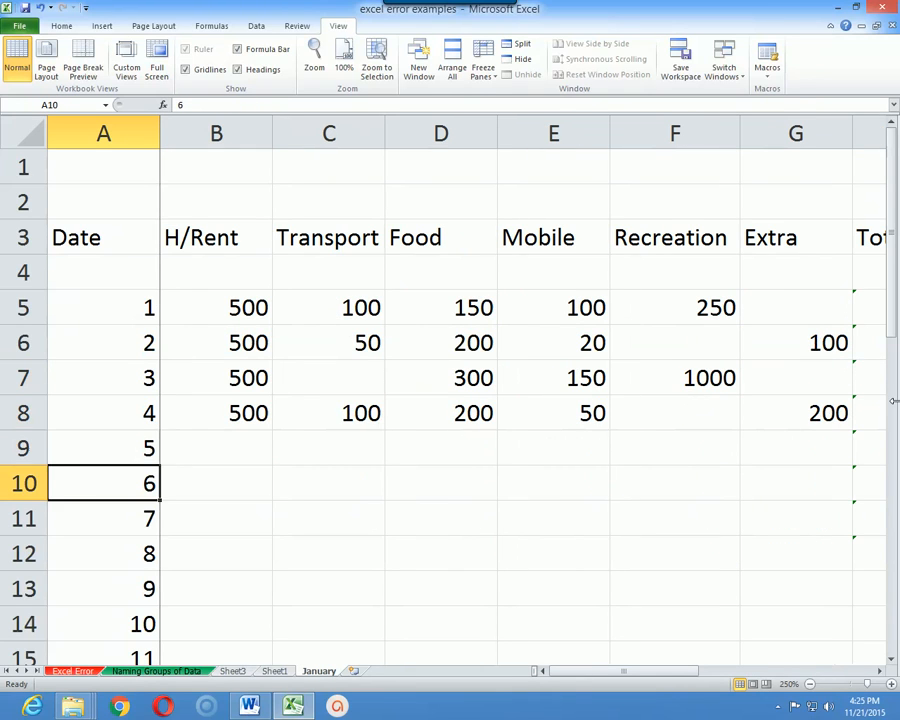
{"action": "key", "text": "Right"}
{"action": "key", "text": "Up"}
{"action": "type", "text": "500"}
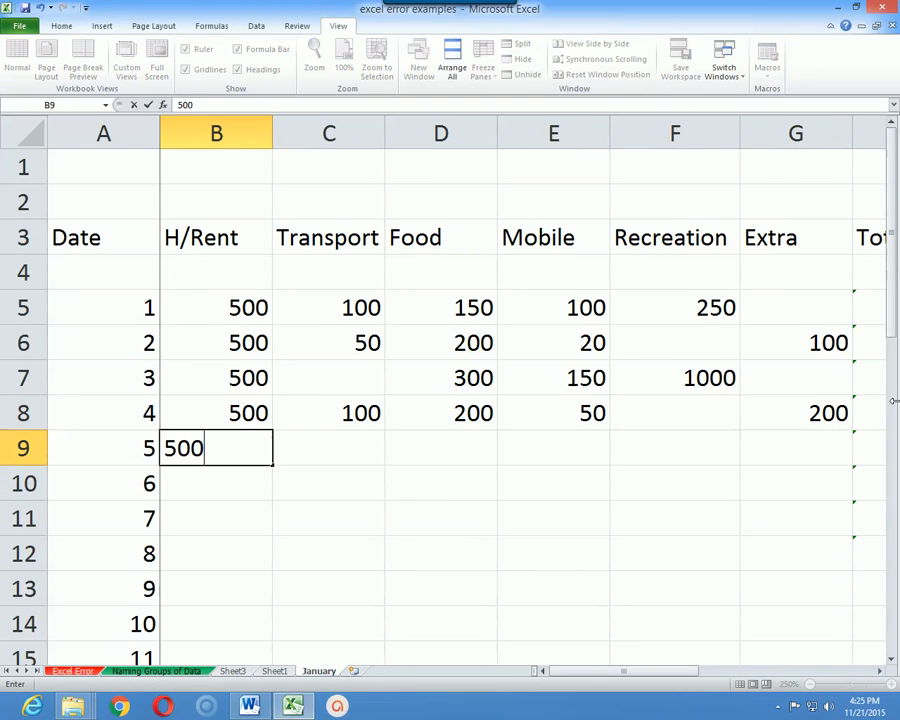
{"action": "key", "text": "Tab"}
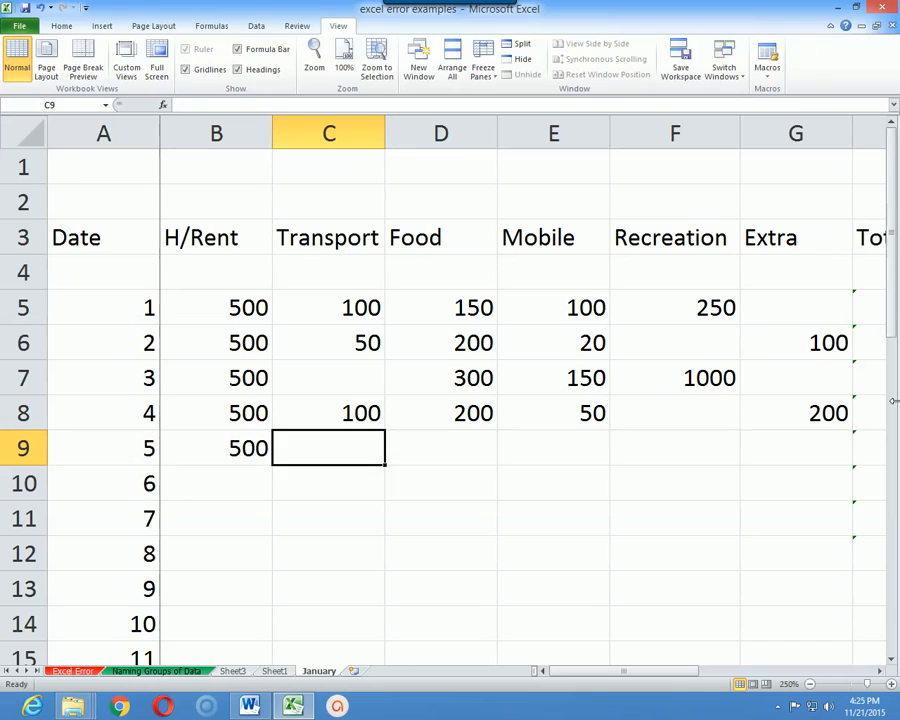
{"action": "type", "text": "300"}
{"action": "key", "text": "Tab"}
{"action": "type", "text": "500"}
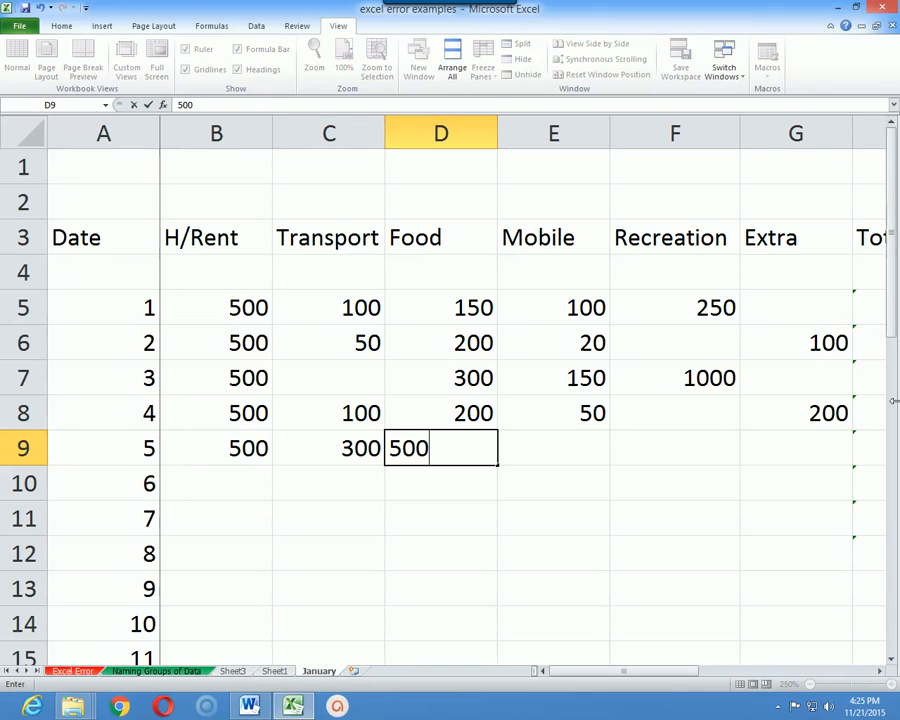
{"action": "key", "text": "Tab"}
{"action": "type", "text": "200"}
{"action": "key", "text": "Tab"}
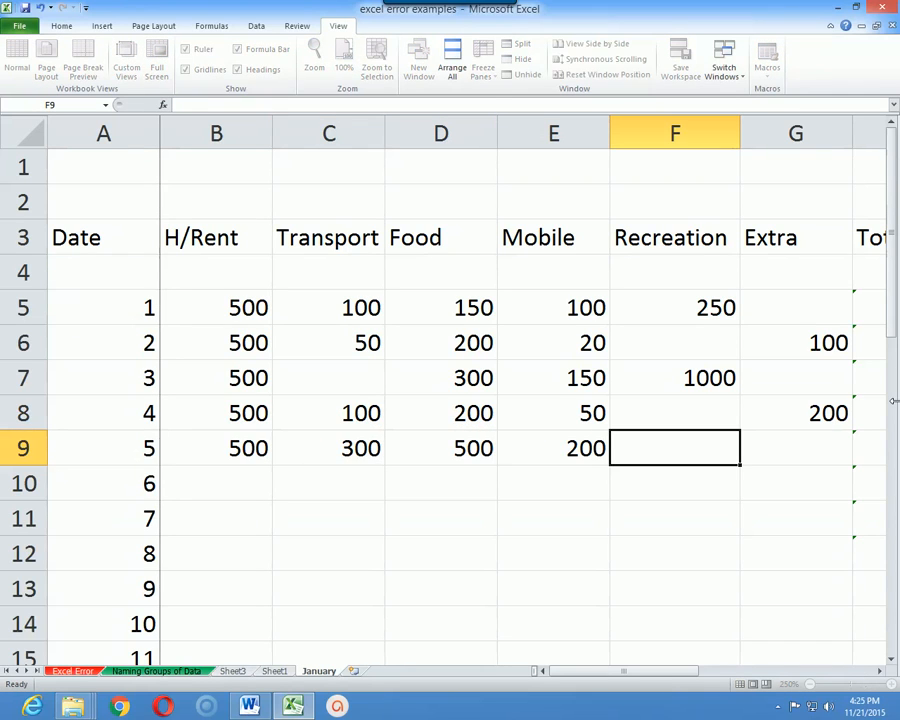
{"action": "type", "text": "500"}
{"action": "key", "text": "Tab"}
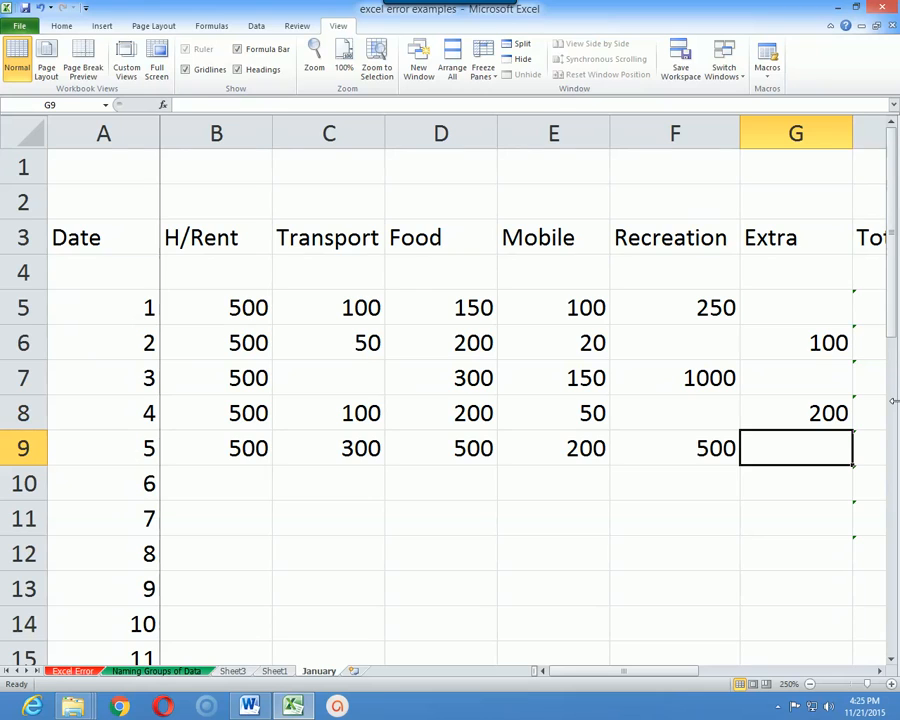
{"action": "type", "text": "300"}
{"action": "key", "text": "Tab"}
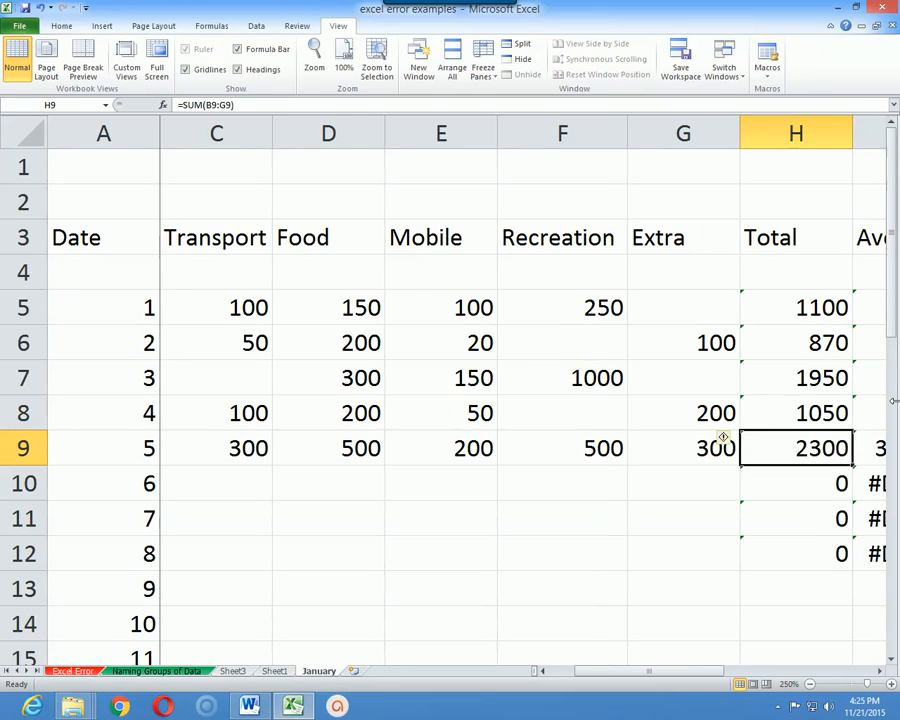
- Review the day 5 Average, Maximum, Minimum and Count results across row 9
{"action": "key", "text": "Tab"}
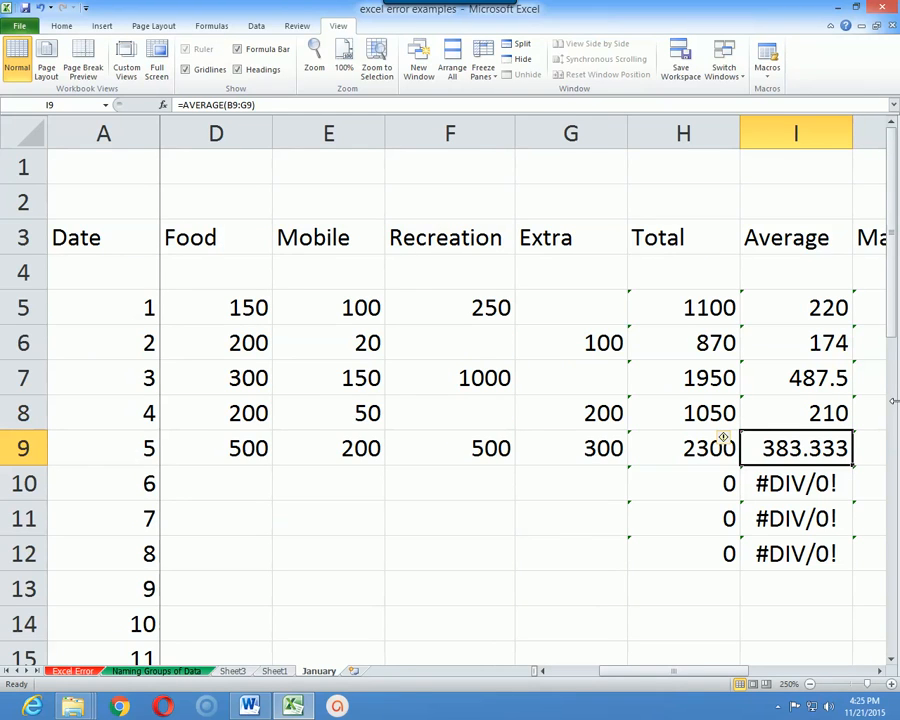
{"action": "key", "text": "Tab"}
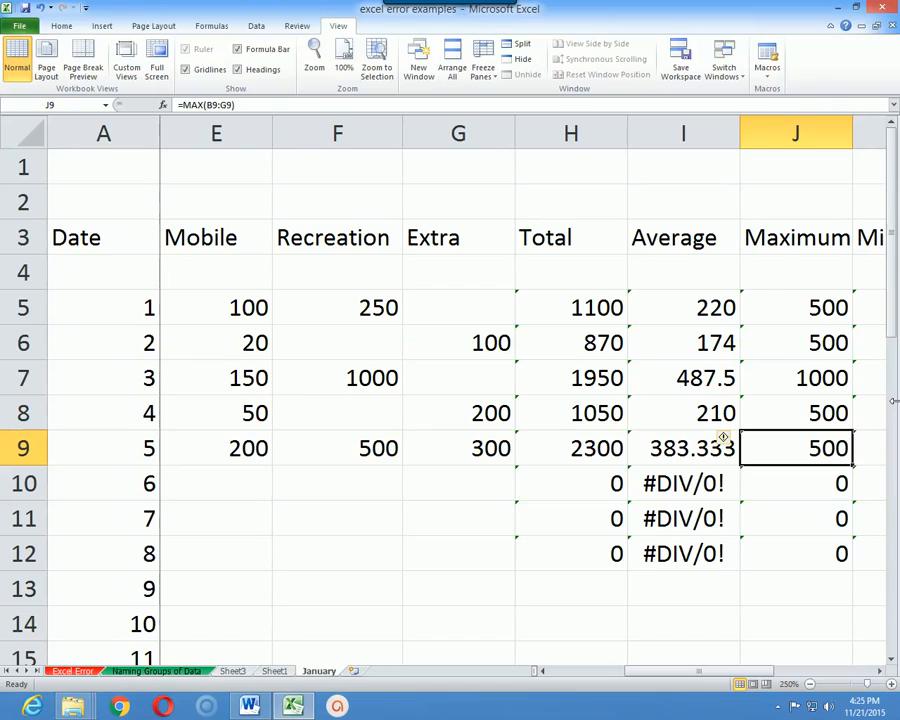
{"action": "key", "text": "Tab"}
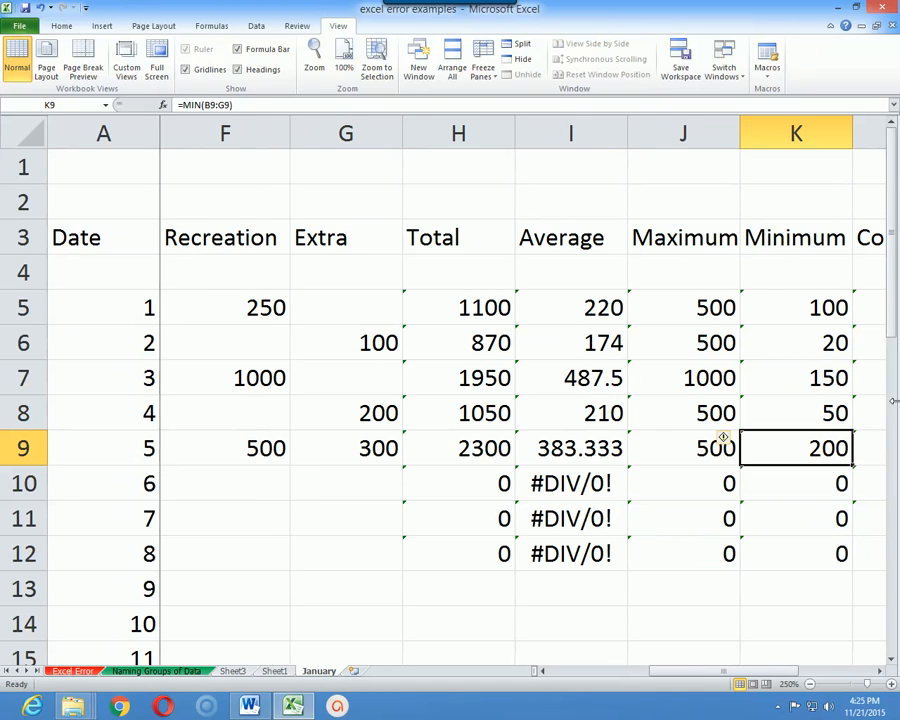
{"action": "key", "text": "Tab"}
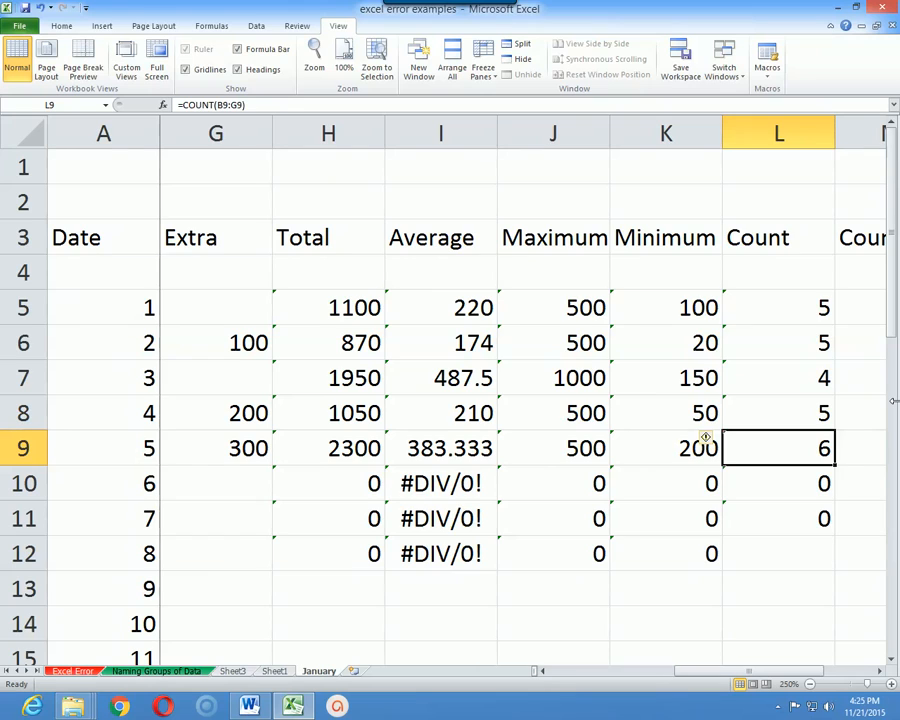
{"action": "key", "text": "Right"}
{"action": "key", "text": "Right"}
{"action": "key", "text": "Up"}
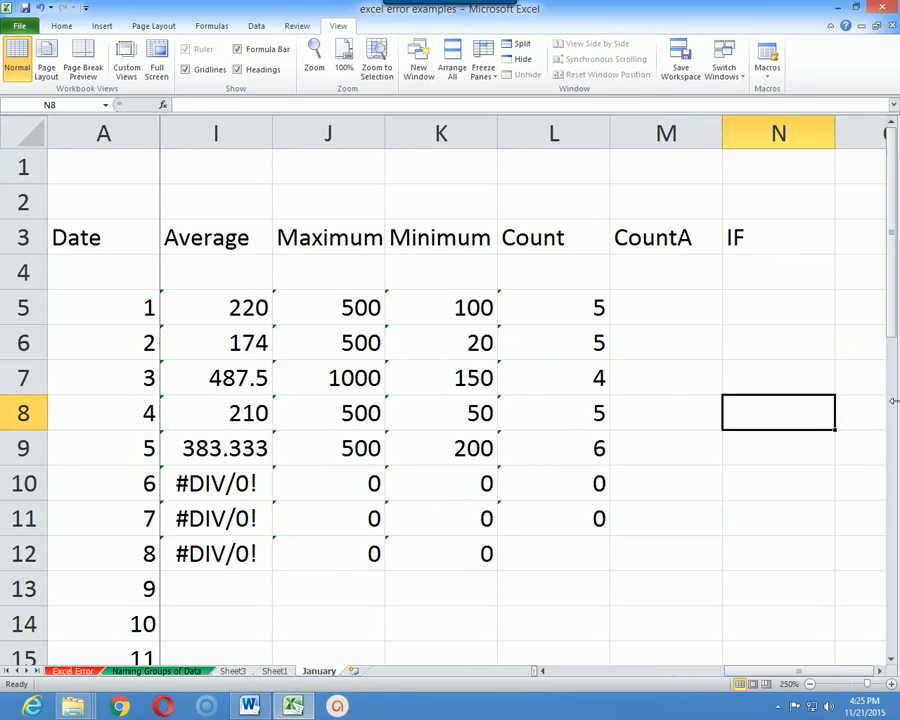
{"action": "key", "text": "Left"}
{"action": "key", "text": "Up"}
{"action": "key", "text": "Up"}
{"action": "key", "text": "Up"}
{"action": "key", "text": "Up"}
{"action": "key", "text": "Down"}
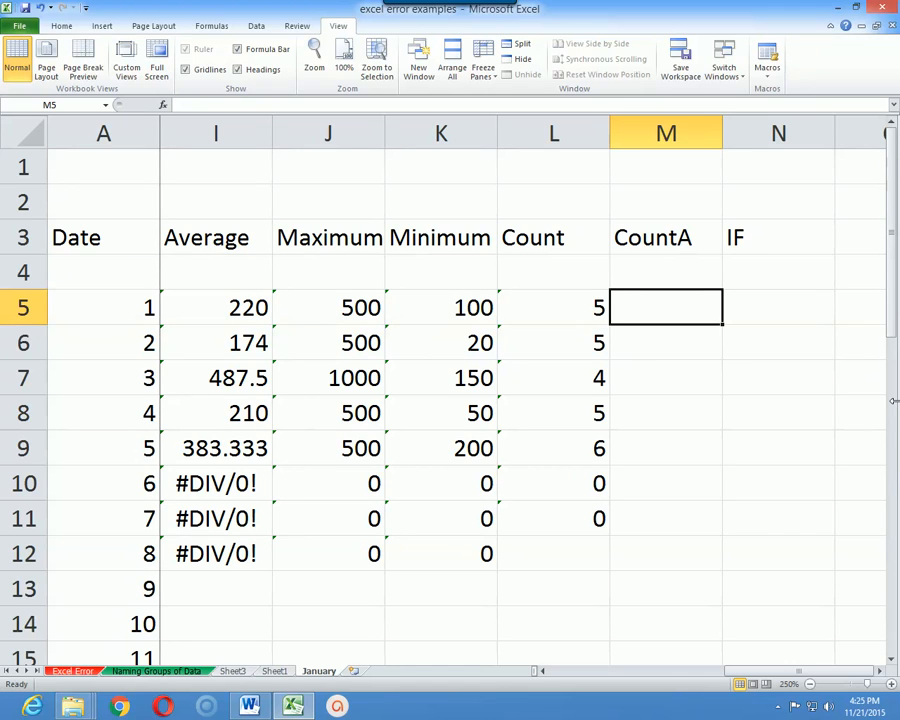
- Review the text headings across row 3, from Date through the expense categories to the CountA column
{"action": "key", "text": "Up"}
{"action": "key", "text": "Up"}
{"action": "key", "text": "Left"}
{"action": "key", "text": "Left"}
{"action": "key", "text": "Left"}
{"action": "key", "text": "Left"}
{"action": "key", "text": "Left"}
{"action": "key", "text": "Left"}
{"action": "key", "text": "Left"}
{"action": "key", "text": "Left"}
{"action": "key", "text": "Left"}
{"action": "key", "text": "Left"}
{"action": "key", "text": "Left"}
{"action": "key", "text": "Left"}
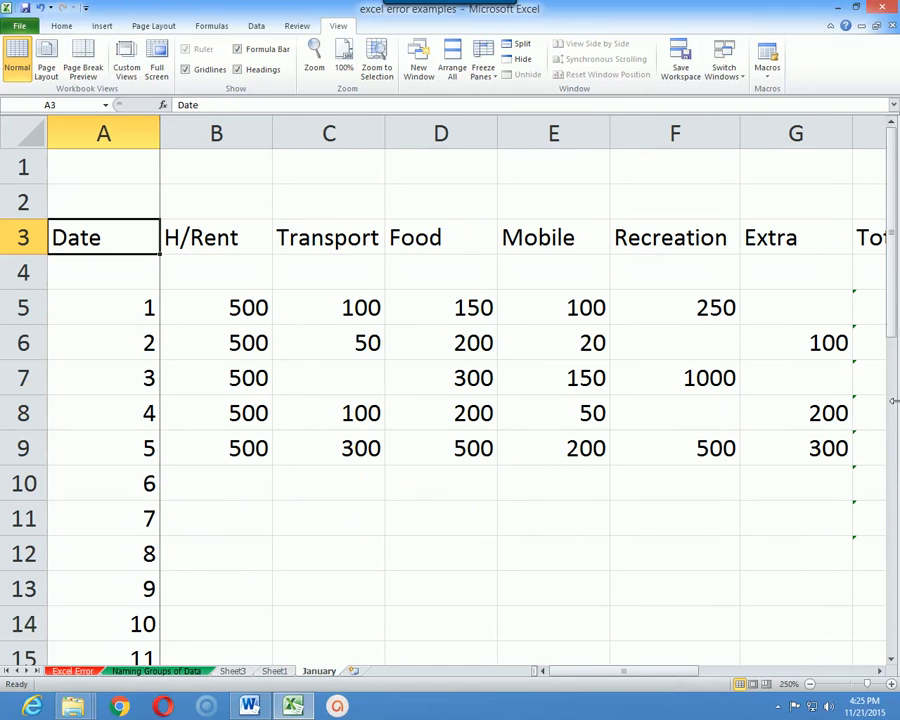
{"action": "key", "text": "Right"}
{"action": "key", "text": "Right"}
{"action": "key", "text": "Right"}
{"action": "key", "text": "Right"}
{"action": "key", "text": "Right"}
{"action": "key", "text": "Right"}
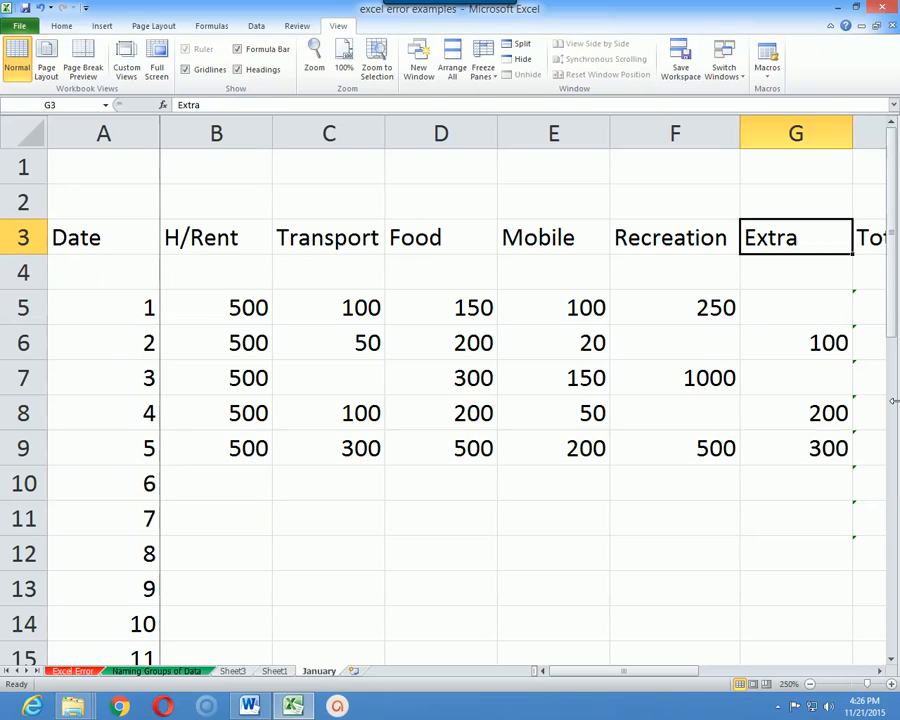
{"action": "key", "text": "Left"}
{"action": "key", "text": "Right"}
{"action": "scroll", "coordinate": [893, 400], "scroll_direction": "right", "scroll_amount": 1}
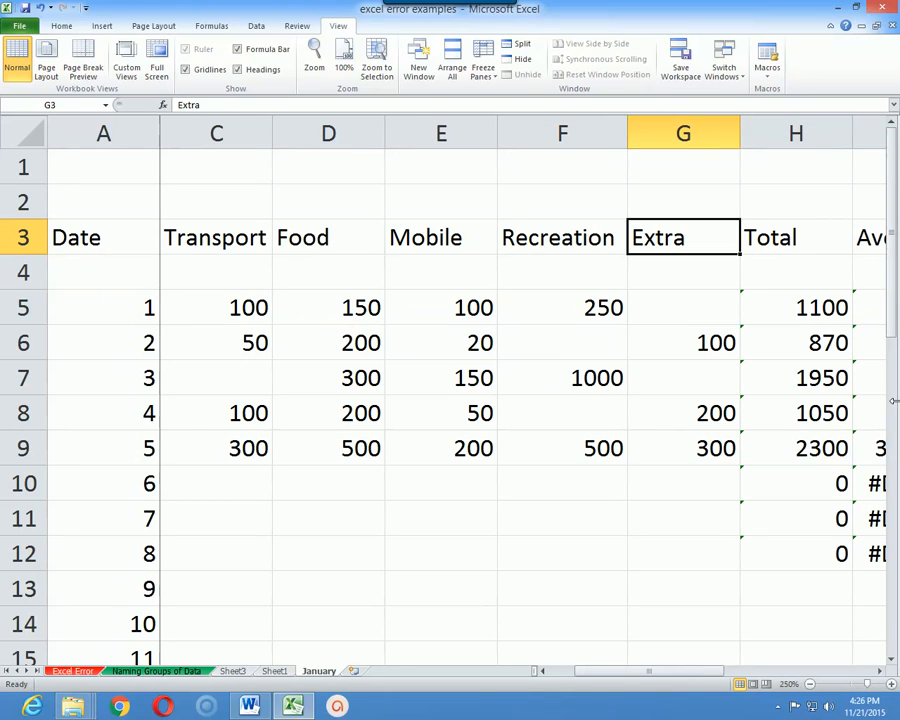
{"action": "key", "text": "Right"}
{"action": "key", "text": "Right"}
{"action": "key", "text": "Right"}
{"action": "key", "text": "Right"}
{"action": "key", "text": "Right"}
{"action": "key", "text": "Right"}
{"action": "key", "text": "Right"}
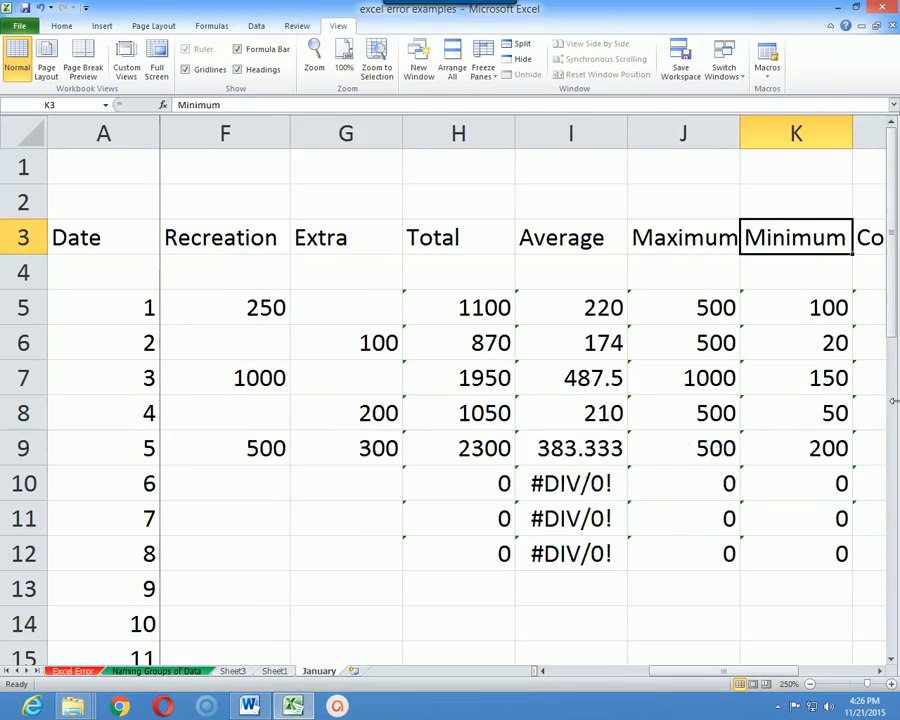
{"action": "key", "text": "Left"}
- Enter a formula in M5 under CountA that references the expense category headings B3:G3
{"action": "key", "text": "Down"}
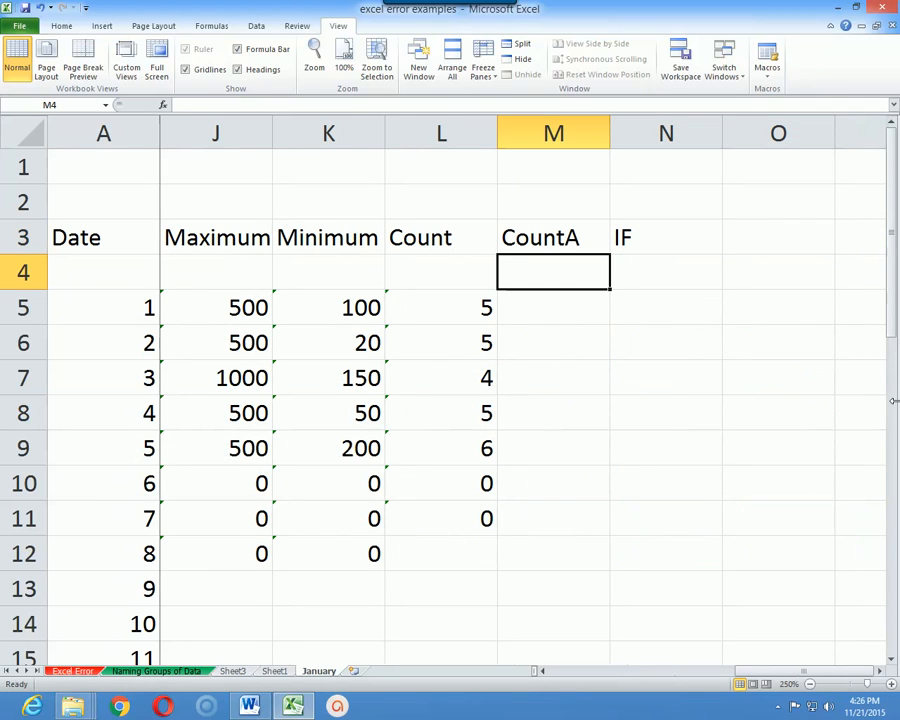
{"action": "key", "text": "Down"}
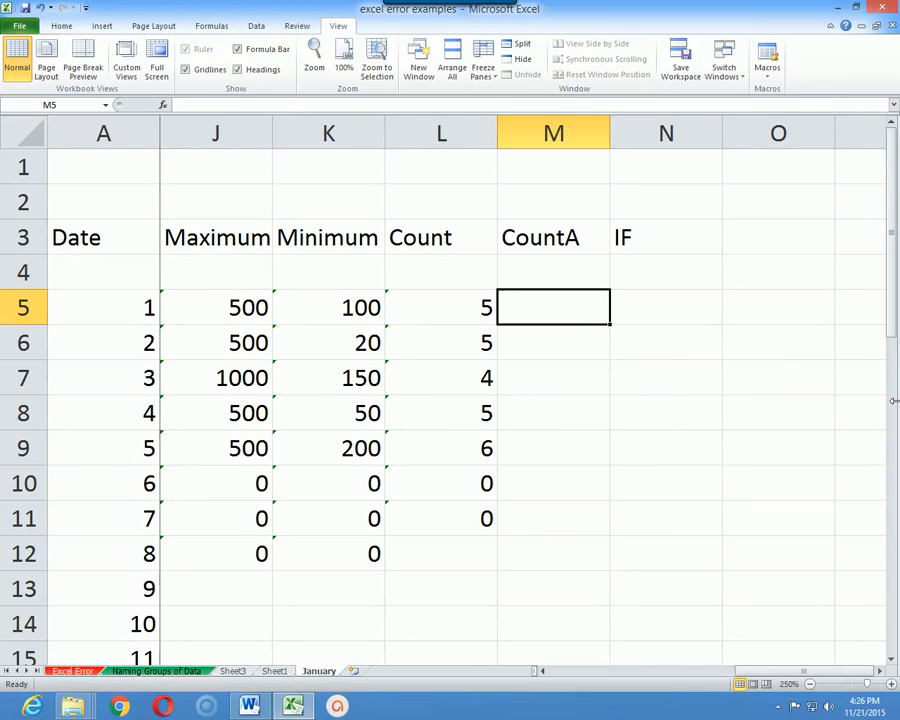
{"action": "type", "text": "="}
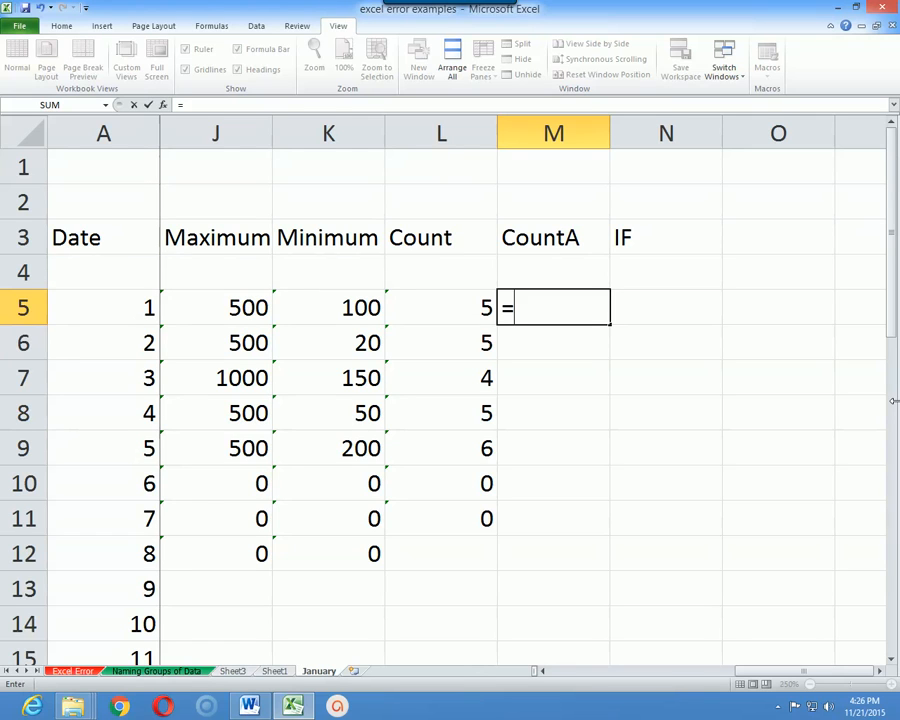
{"action": "left_click_drag", "start_coordinate": [785, 668], "coordinate": [576, 679]}
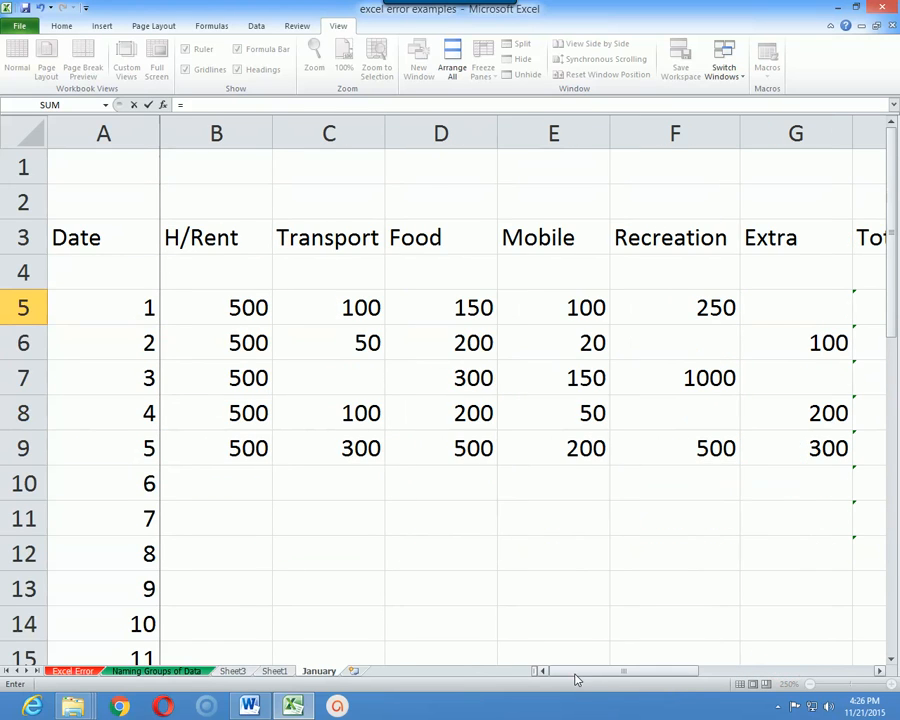
{"action": "left_click", "coordinate": [227, 235]}
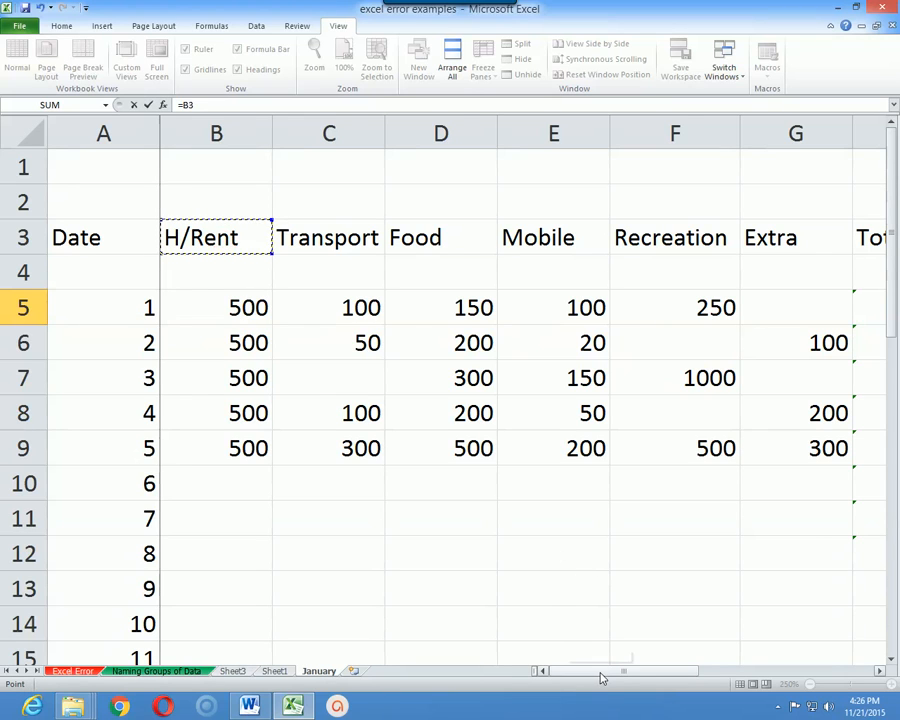
{"action": "left_click_drag", "start_coordinate": [595, 670], "coordinate": [757, 678]}
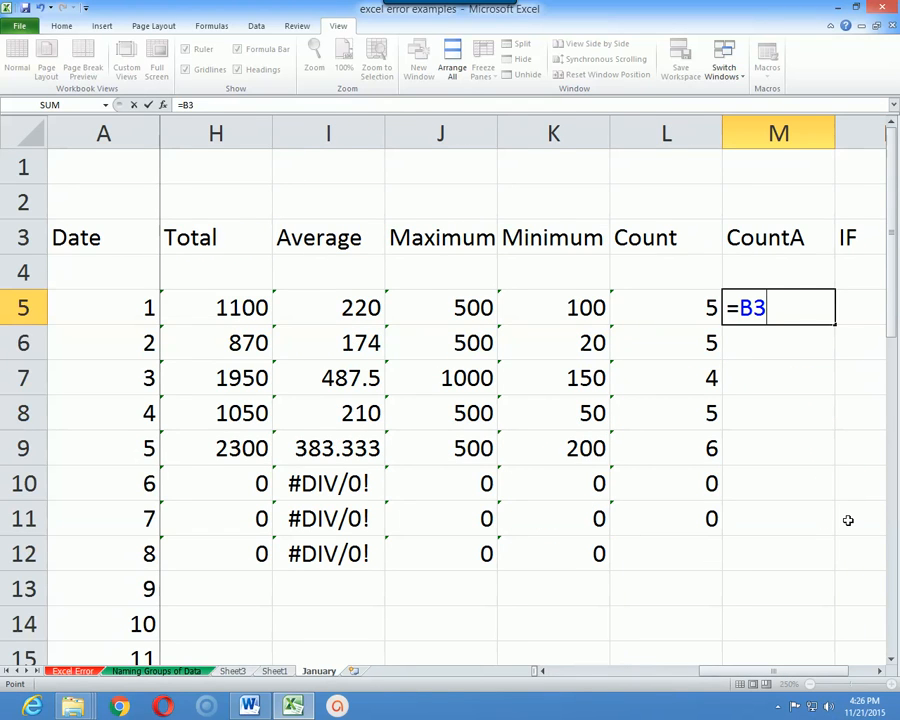
{"action": "key", "text": "F8"}
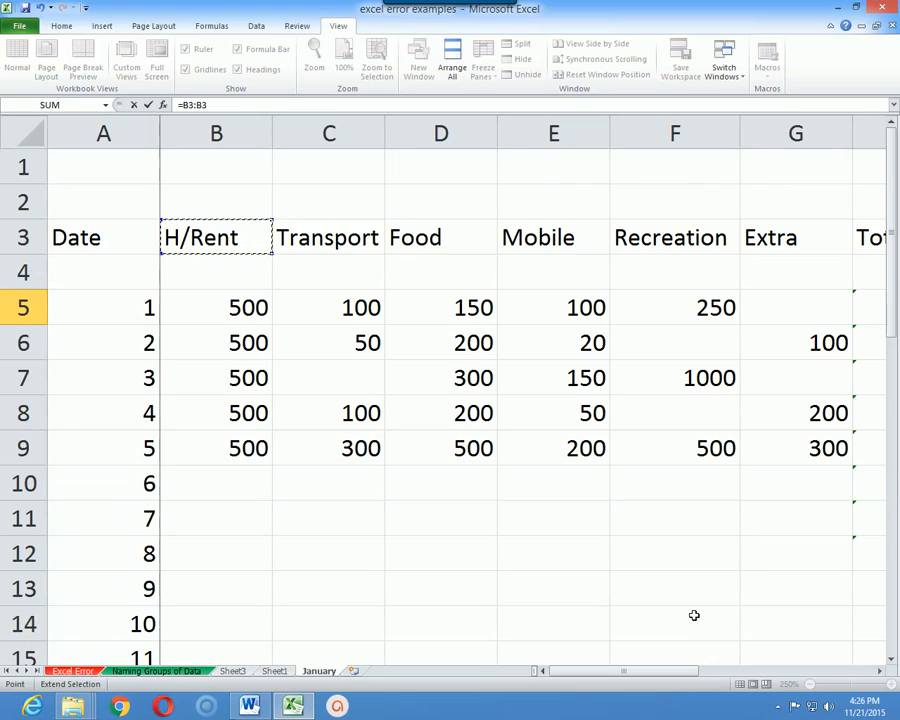
{"action": "left_click_drag", "start_coordinate": [650, 671], "coordinate": [787, 675]}
{"action": "key", "text": "BackSpace"}
{"action": "key", "text": "BackSpace"}
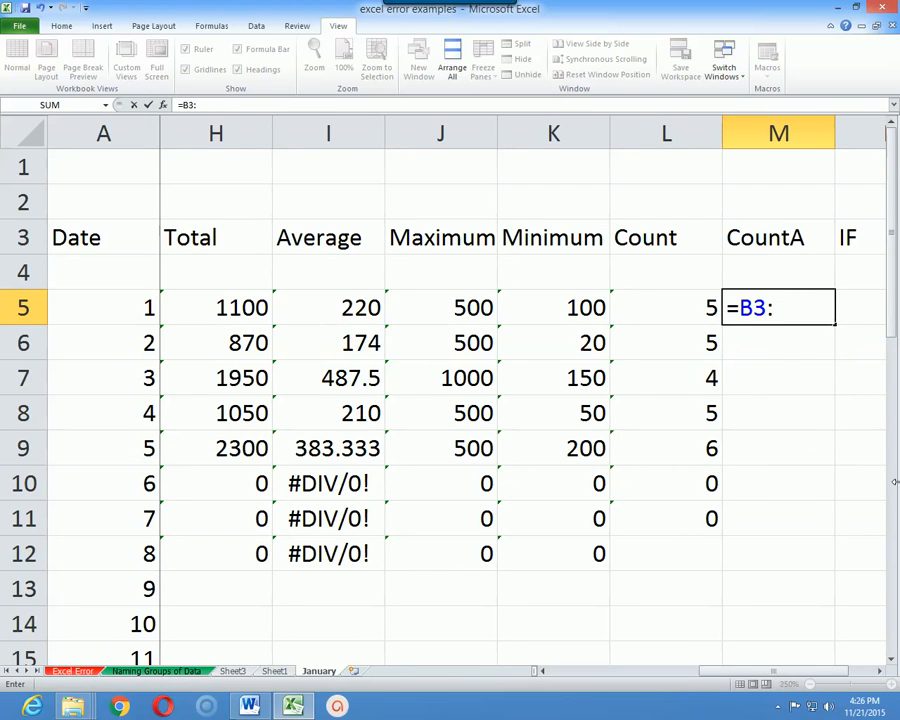
{"action": "type", "text": "g3"}
{"action": "key", "text": "Left"}
{"action": "key", "text": "Left"}
{"action": "key", "text": "Left"}
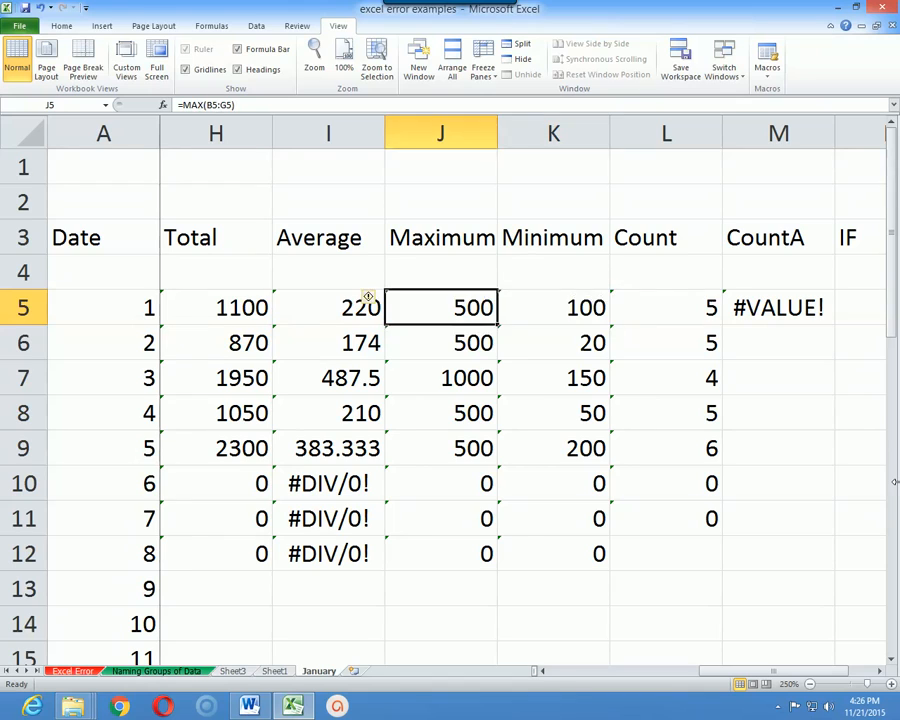
- Wrap the heading range in M5 in the COUNTA function, making the formula =COUNTA(B3:G3)
{"action": "key", "text": "Right"}
{"action": "key", "text": "Right"}
{"action": "key", "text": "Right"}
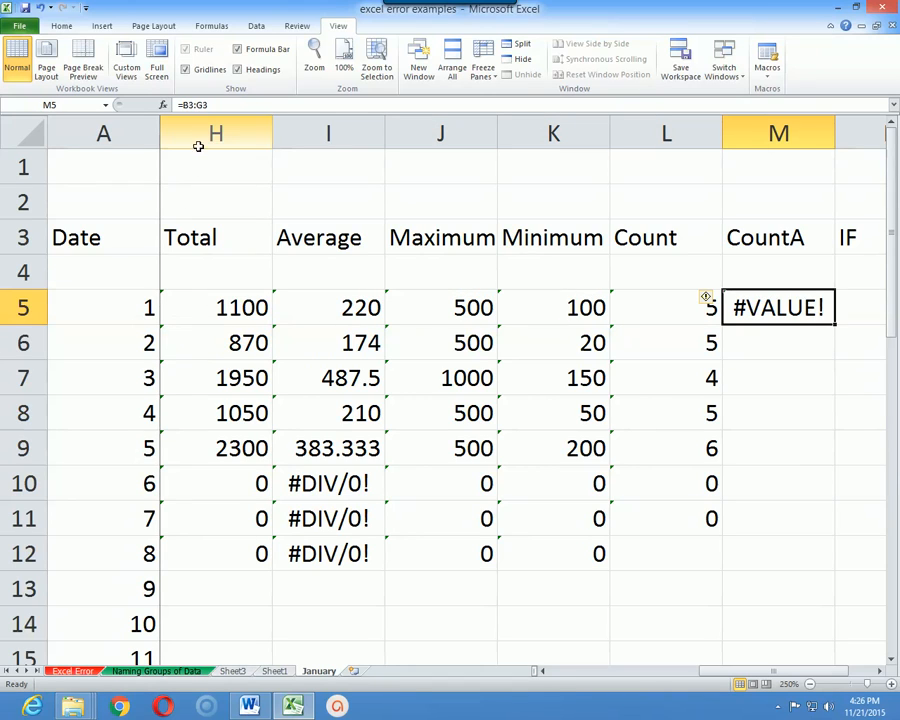
{"action": "left_click", "coordinate": [184, 106]}
{"action": "type", "text": "count"}
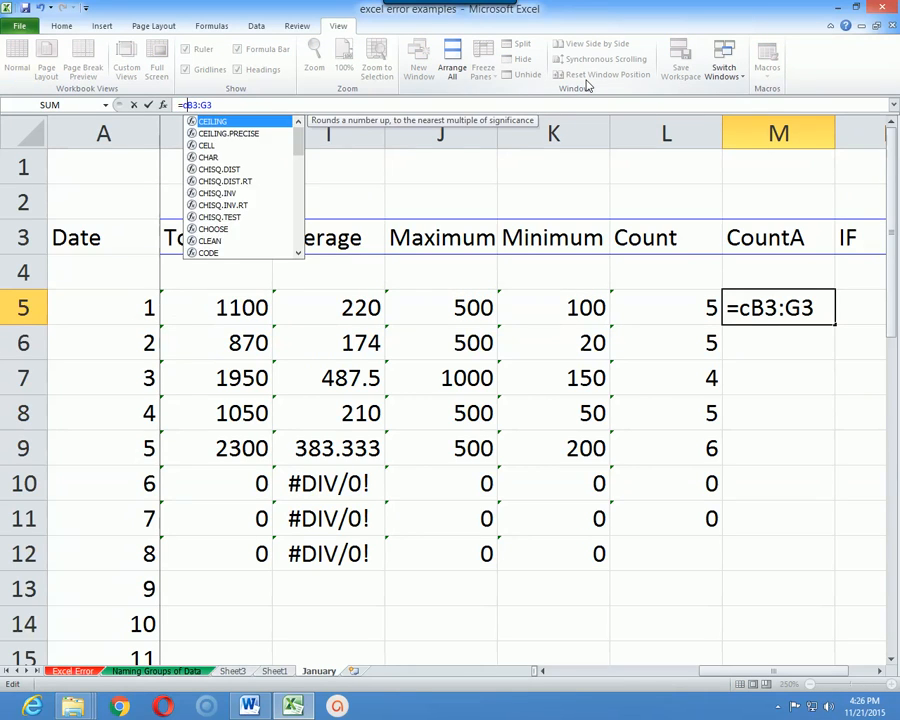
{"action": "type", "text": "a"}
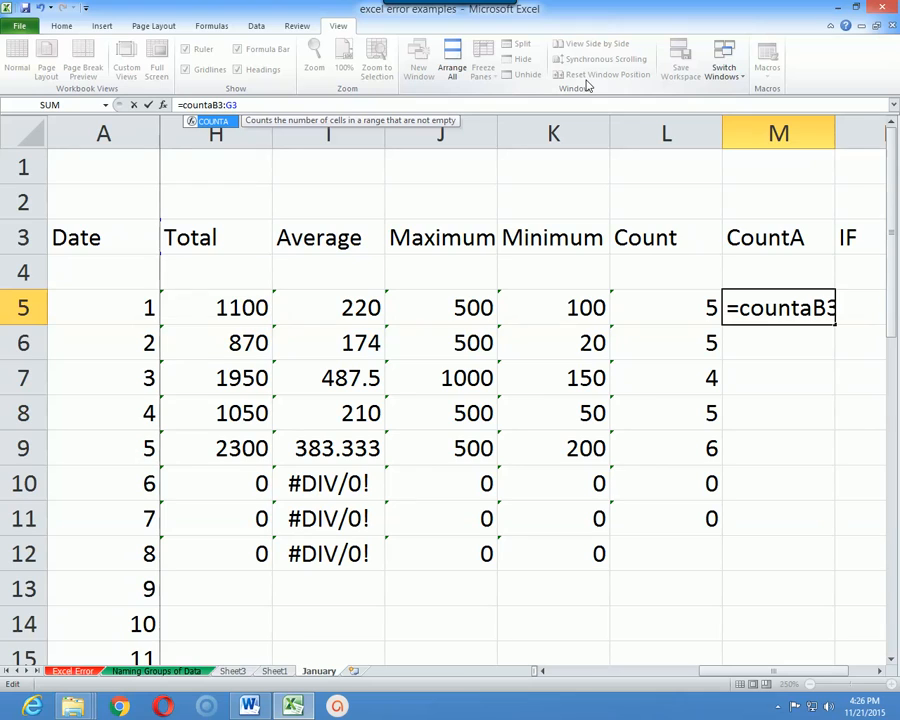
{"action": "type", "text": "("}
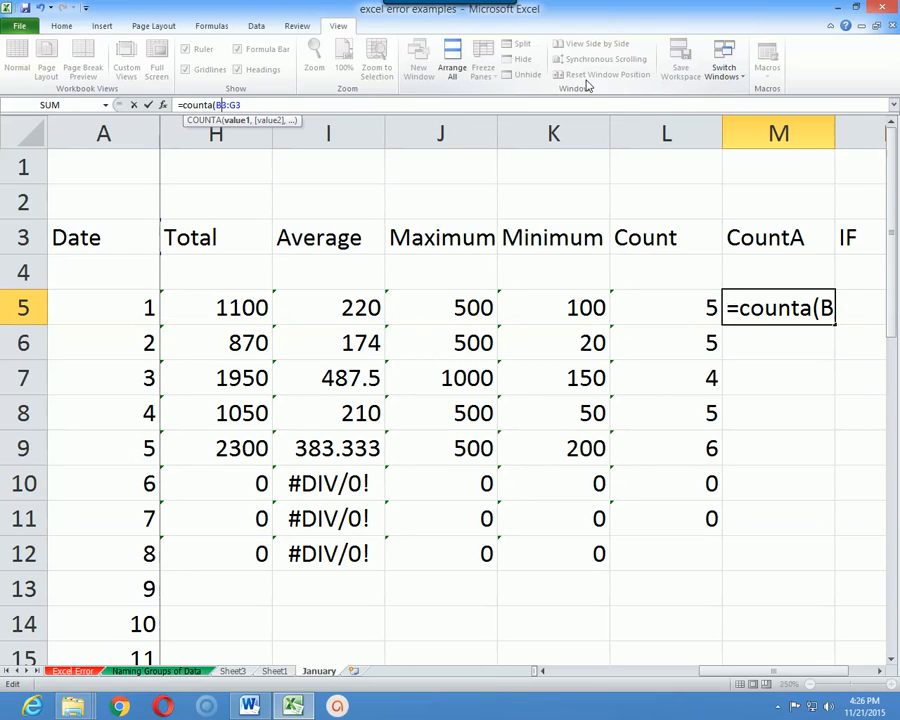
{"action": "type", "text": ")"}
{"action": "key", "text": "Return"}
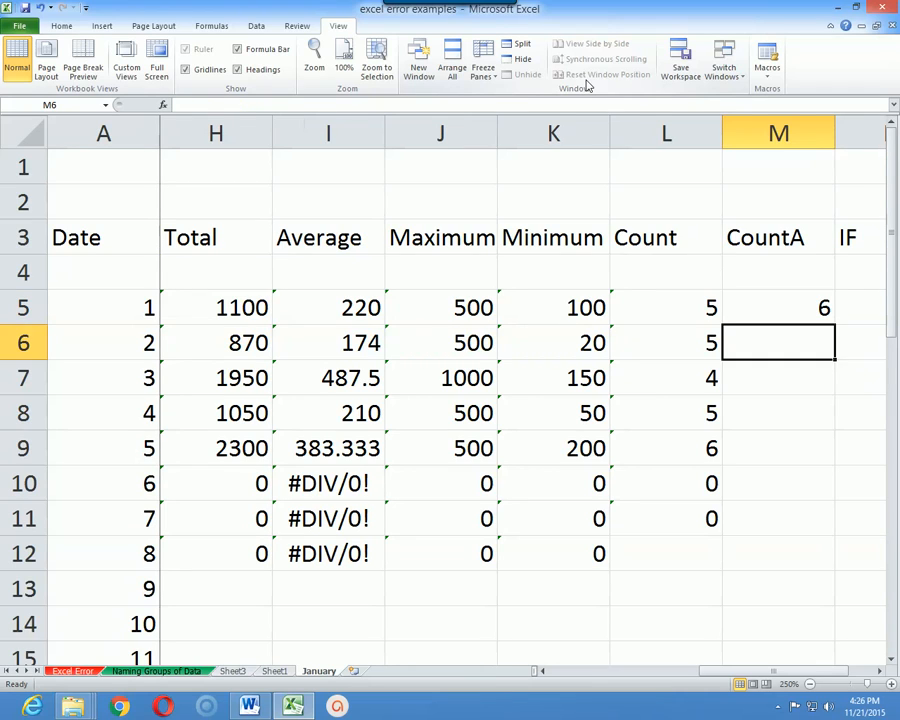
{"action": "key", "text": "Up"}
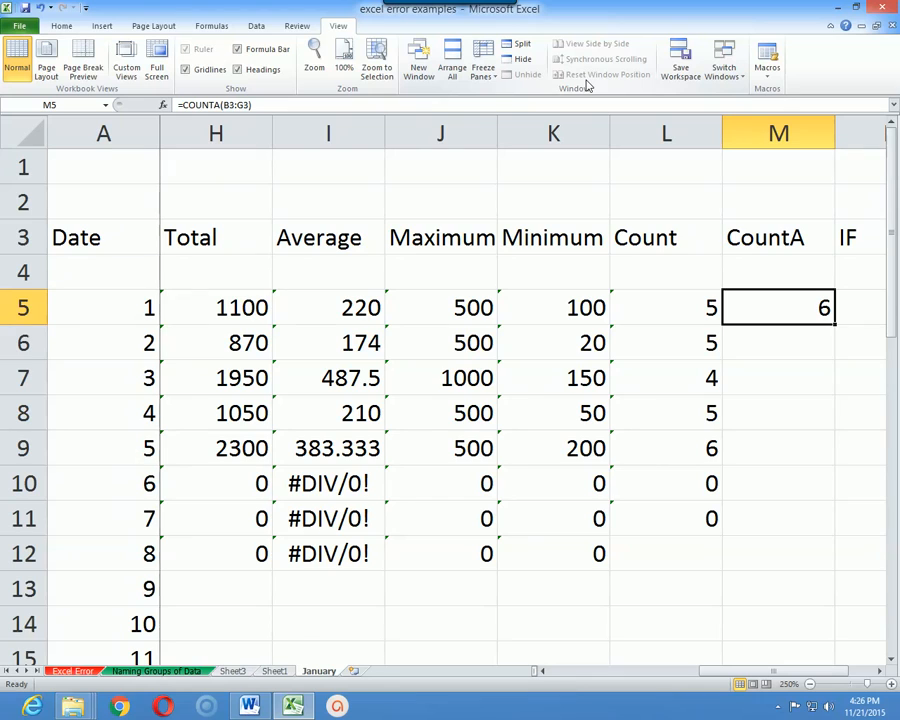
- Review the daily totals in column H for days 1 to 5
{"action": "key", "text": "Left"}
{"action": "key", "text": "Left"}
{"action": "key", "text": "Left"}
{"action": "key", "text": "Left"}
{"action": "key", "text": "Left"}
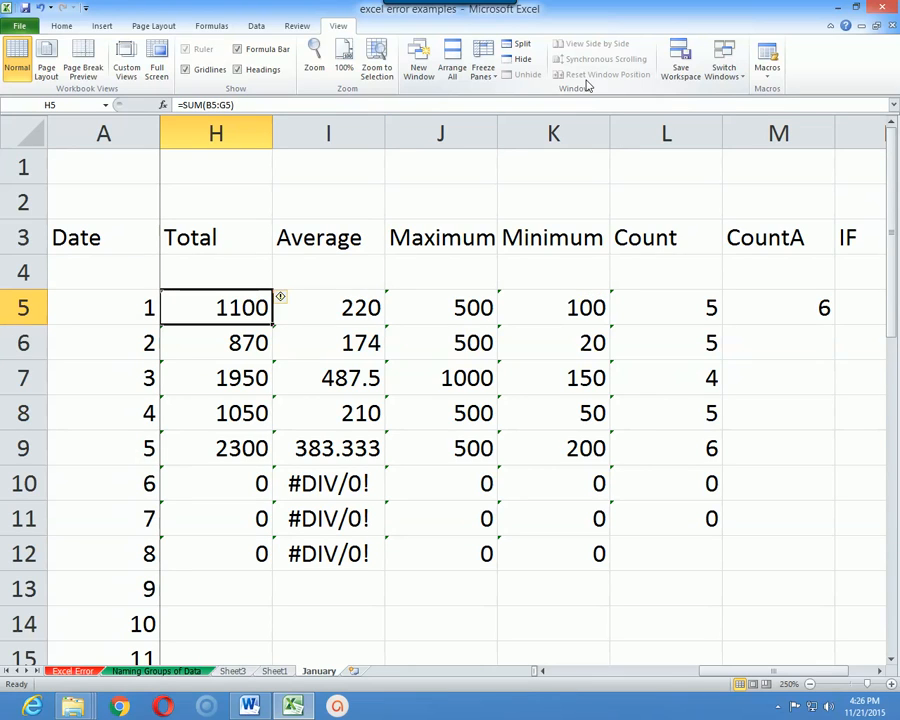
{"action": "key", "text": "Down"}
{"action": "key", "text": "Down"}
{"action": "key", "text": "Down"}
{"action": "key", "text": "Down"}
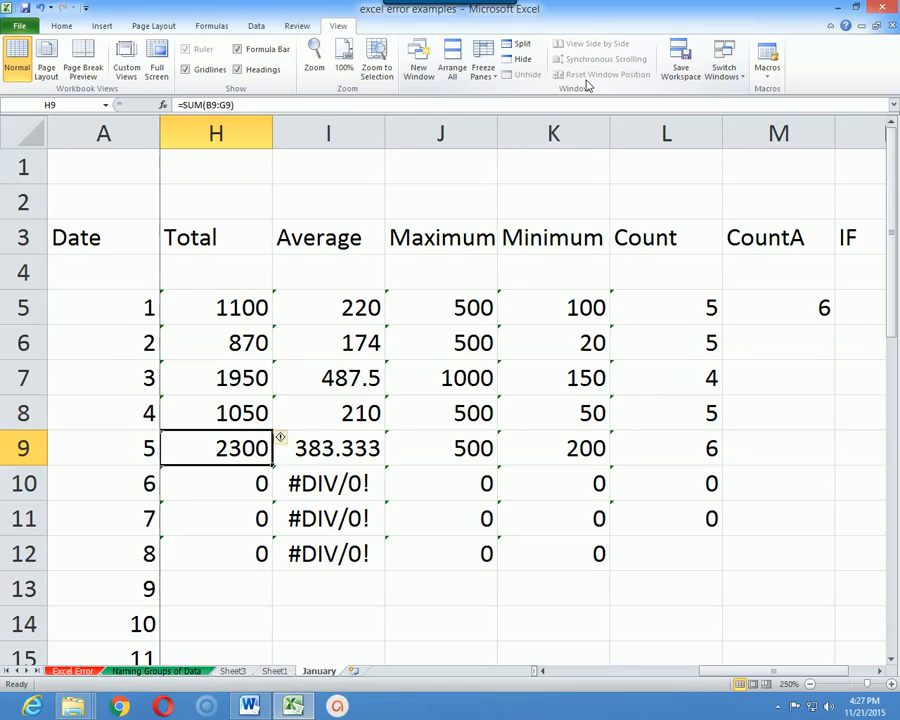
{"action": "key", "text": "Up"}
{"action": "key", "text": "Up"}
{"action": "key", "text": "Down"}
{"action": "key", "text": "Down"}
{"action": "key", "text": "Down"}
{"action": "key", "text": "Up"}
{"action": "key", "text": "Up"}
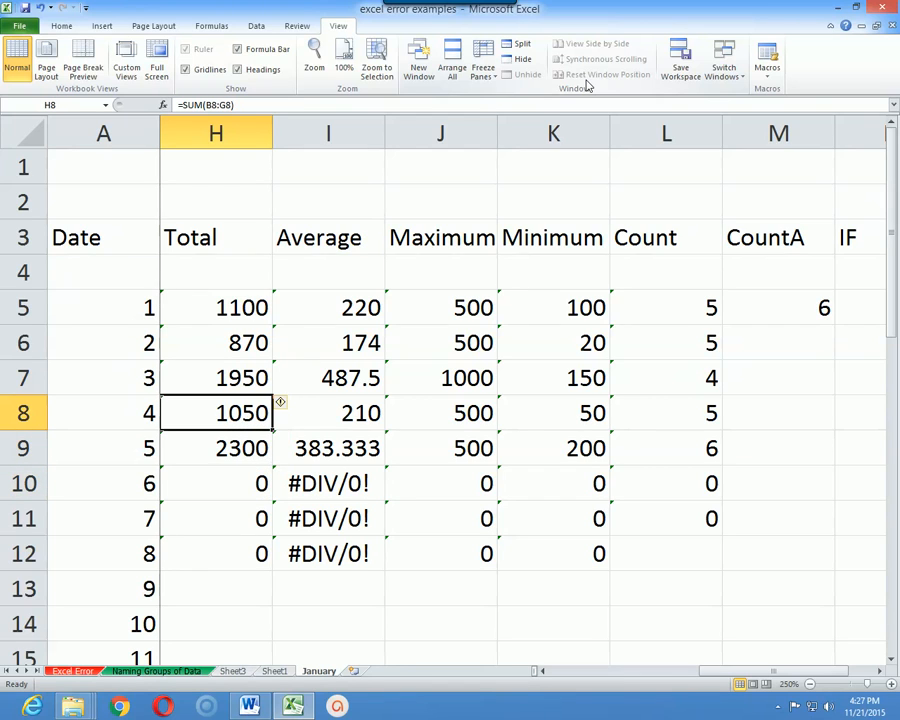
{"action": "key", "text": "Up"}
{"action": "key", "text": "Up"}
{"action": "key", "text": "Up"}
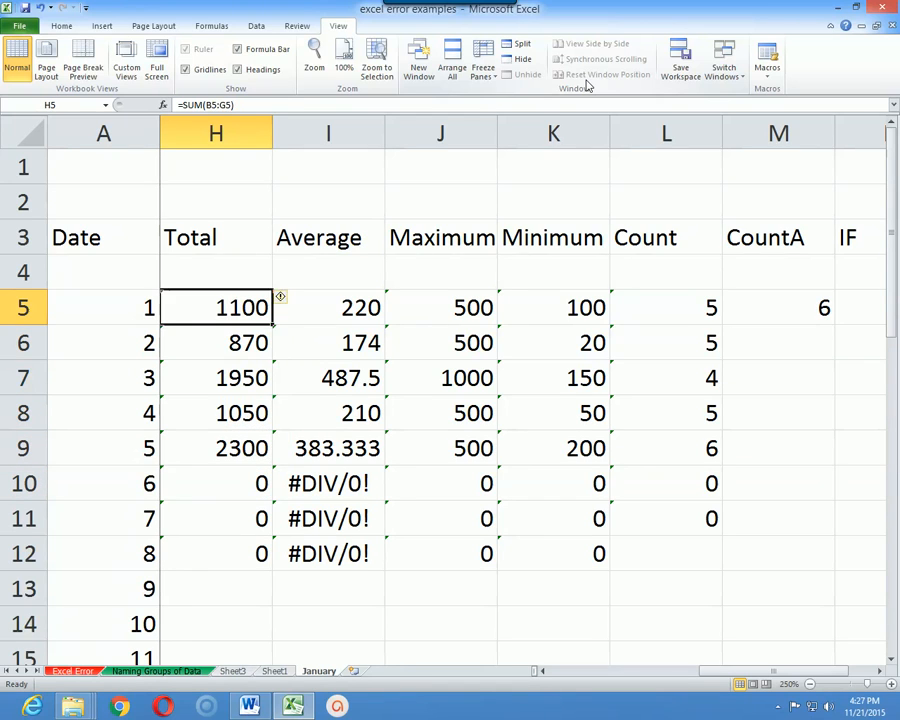
- Replace the IF heading in N3 with Too Much Expense and autofit column N to the text
{"action": "key", "text": "Right"}
{"action": "key", "text": "Right"}
{"action": "key", "text": "Right"}
{"action": "key", "text": "Right"}
{"action": "key", "text": "Right"}
{"action": "key", "text": "Right"}
{"action": "key", "text": "Right"}
{"action": "key", "text": "Left"}
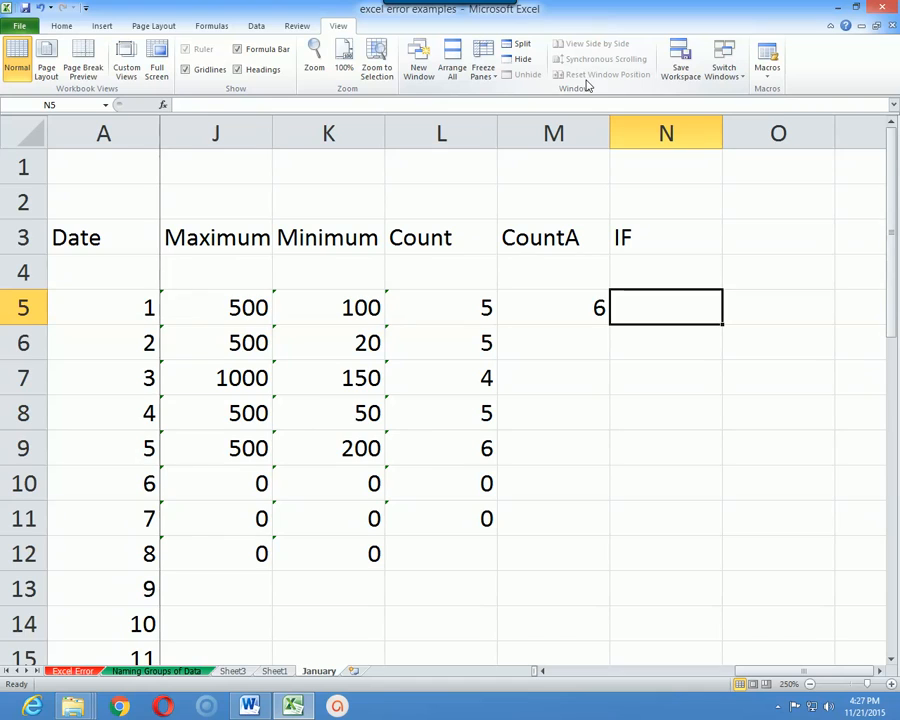
{"action": "key", "text": "Up"}
{"action": "key", "text": "Up"}
{"action": "key", "text": "Up"}
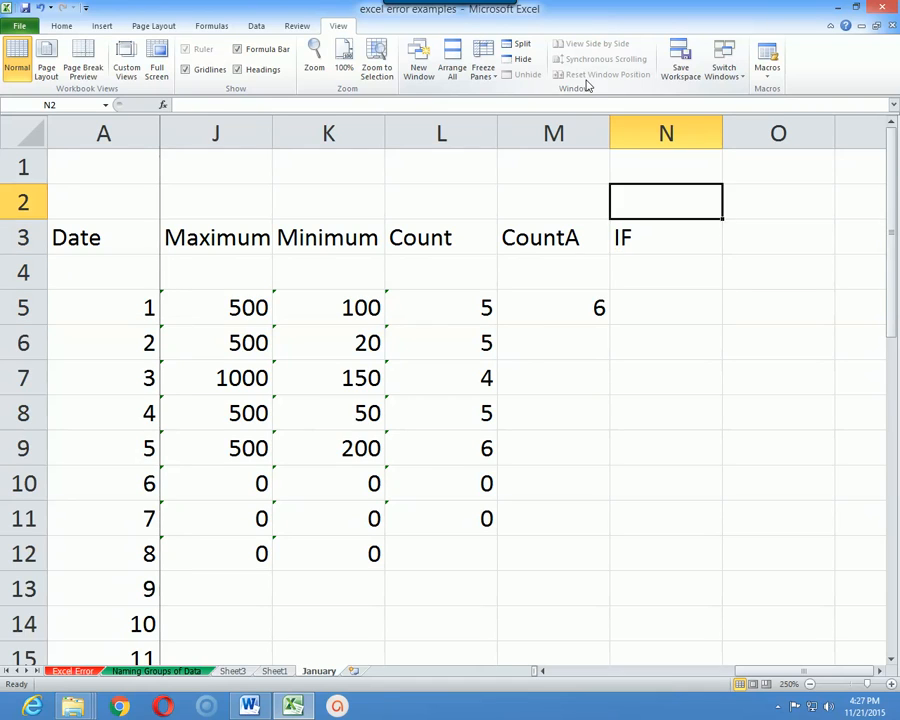
{"action": "key", "text": "Down"}
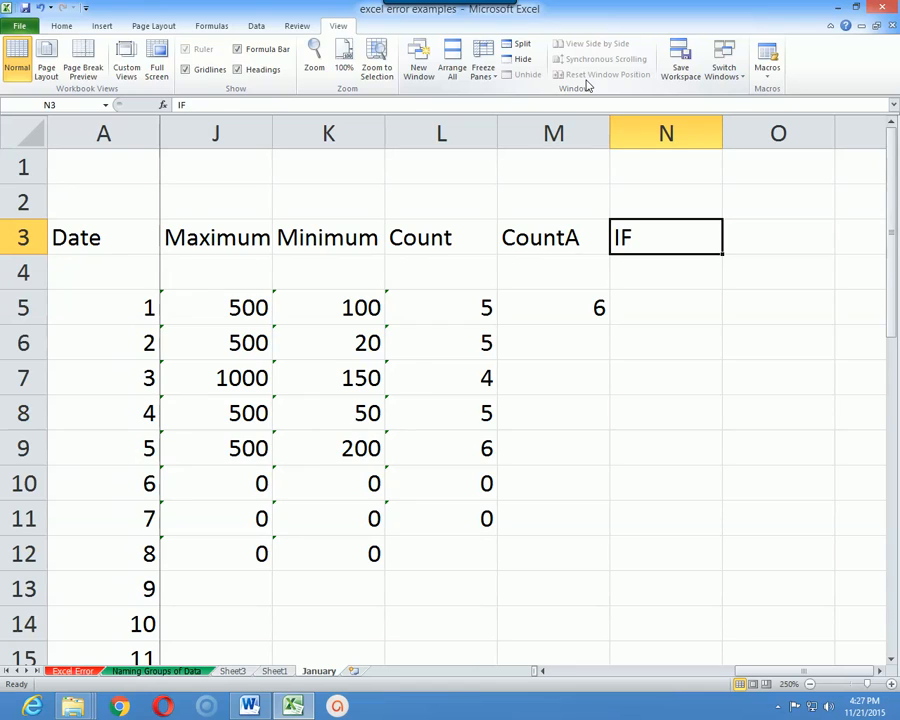
{"action": "type", "text": "Too M"}
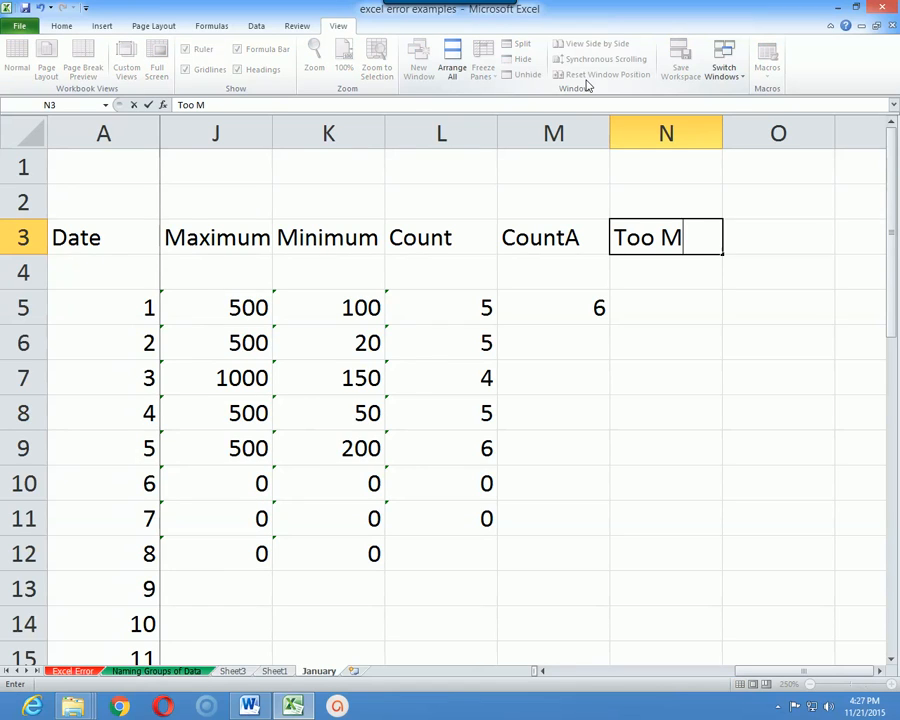
{"action": "type", "text": "uch Expense"}
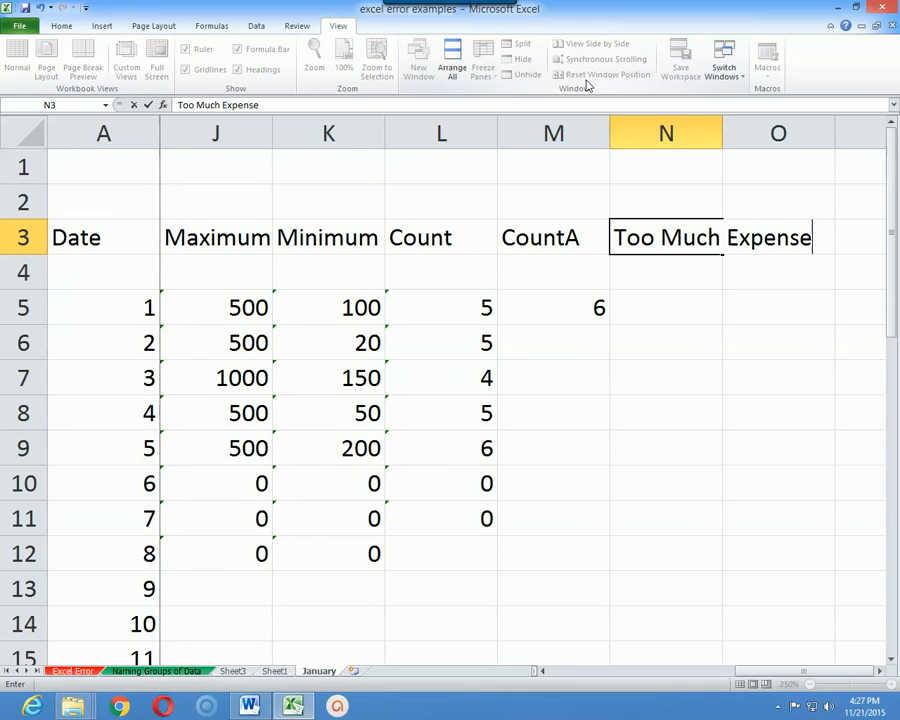
{"action": "key", "text": "Tab"}
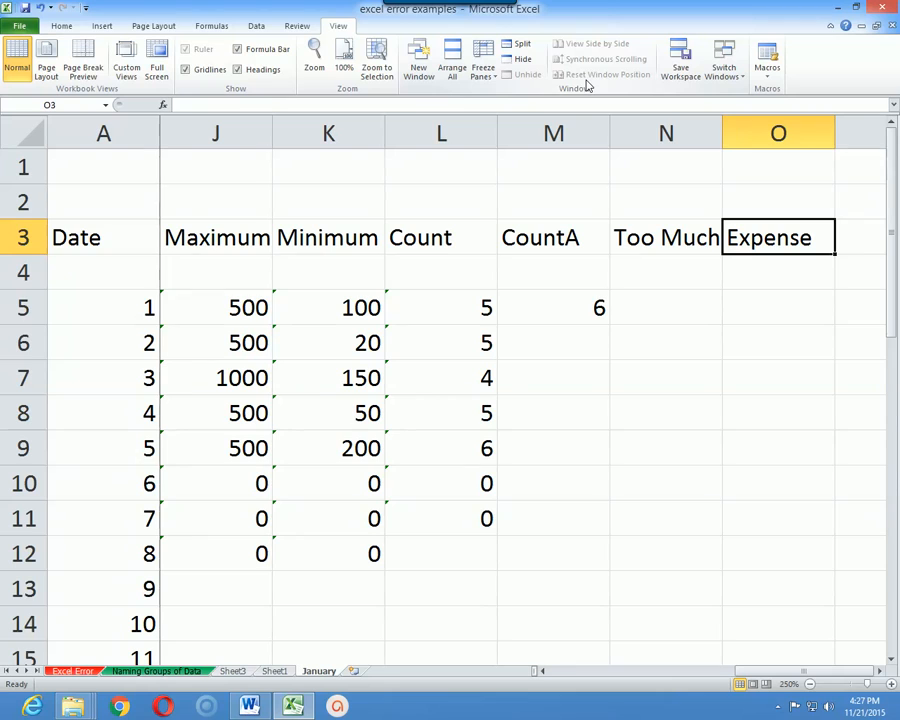
{"action": "double_click", "coordinate": [721, 129]}
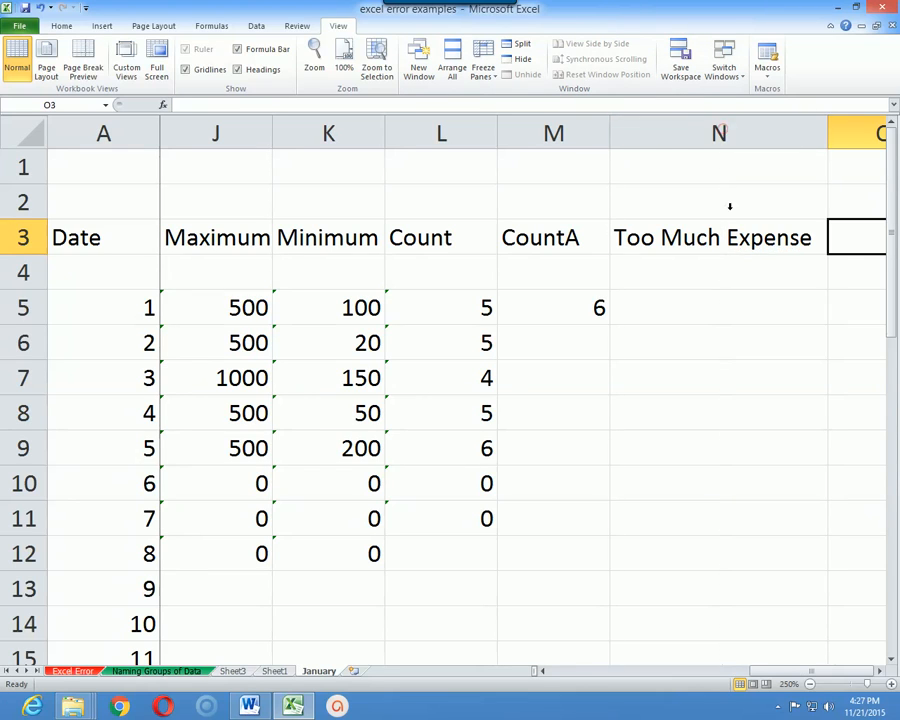
- Insert the IF function into the first data cell under Too Much Expense, N5
{"action": "left_click", "coordinate": [679, 281]}
{"action": "left_click", "coordinate": [682, 300]}
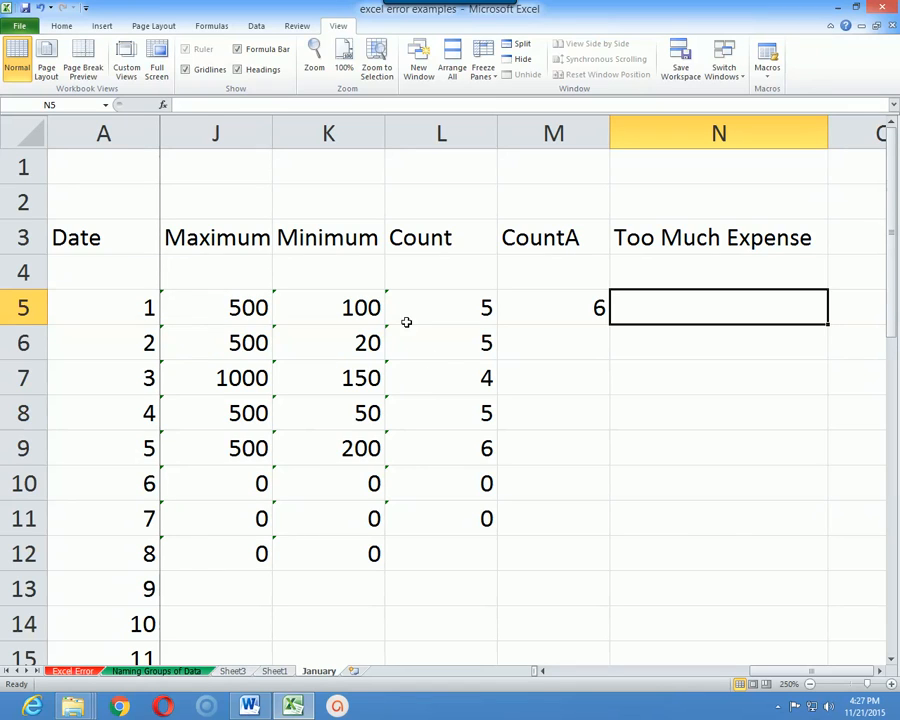
{"action": "left_click", "coordinate": [211, 26]}
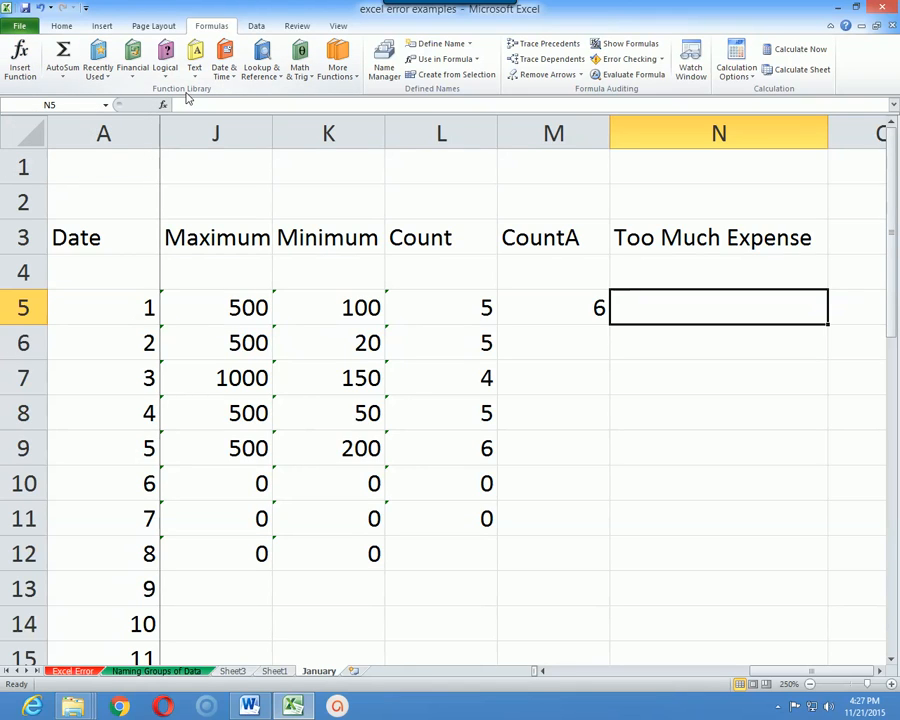
{"action": "left_click", "coordinate": [26, 66]}
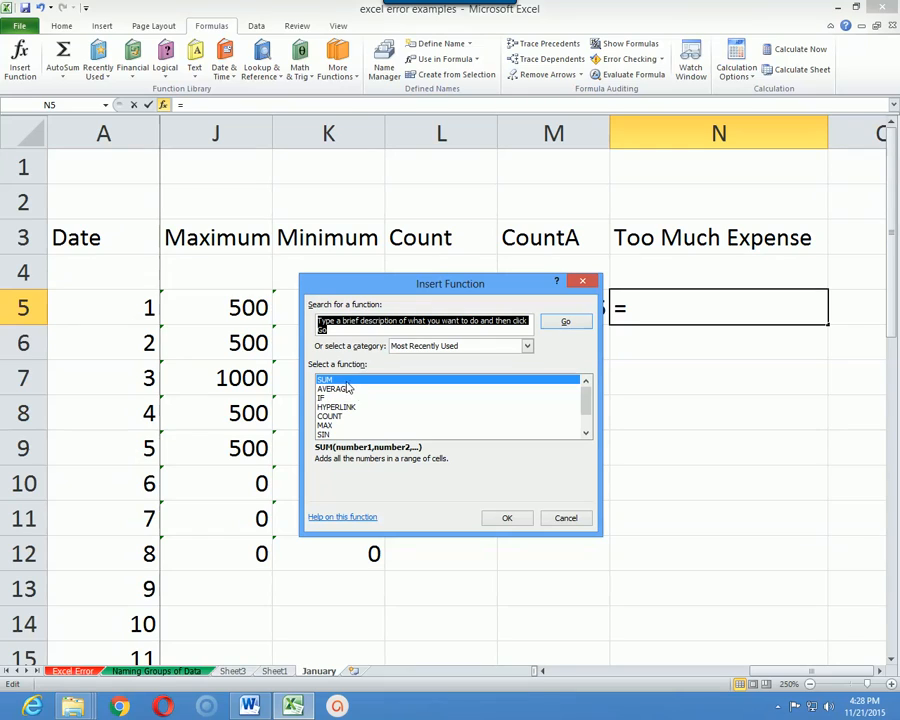
{"action": "mouse_move", "coordinate": [587, 403]}
{"action": "left_mouse_down"}
{"action": "mouse_move", "coordinate": [588, 427]}
{"action": "mouse_move", "coordinate": [586, 402]}
{"action": "left_mouse_up"}
{"action": "left_click", "coordinate": [323, 398]}
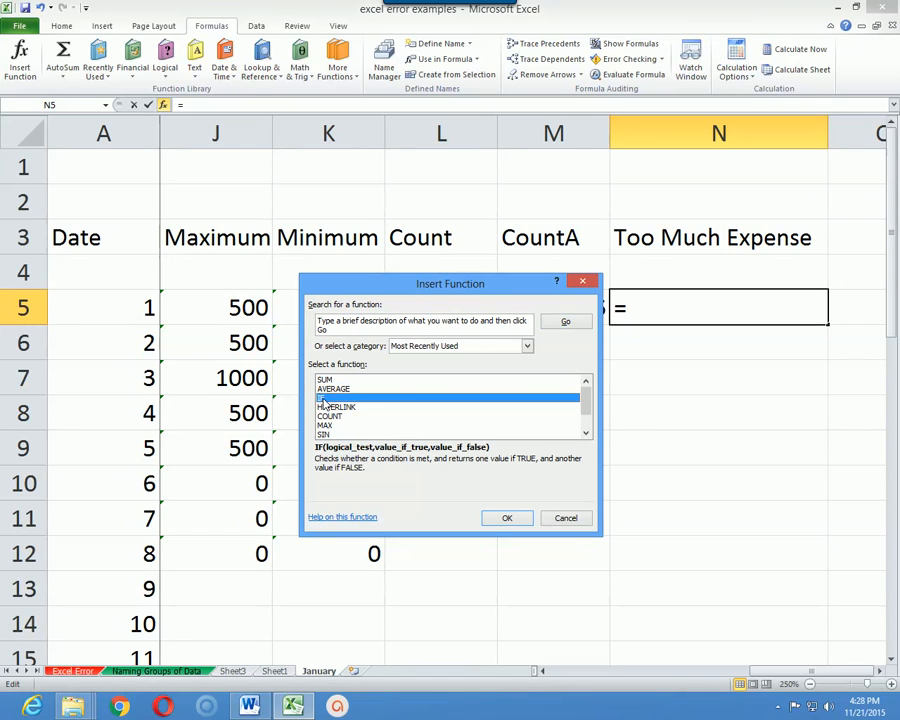
{"action": "left_click_drag", "start_coordinate": [474, 289], "coordinate": [458, 243]}
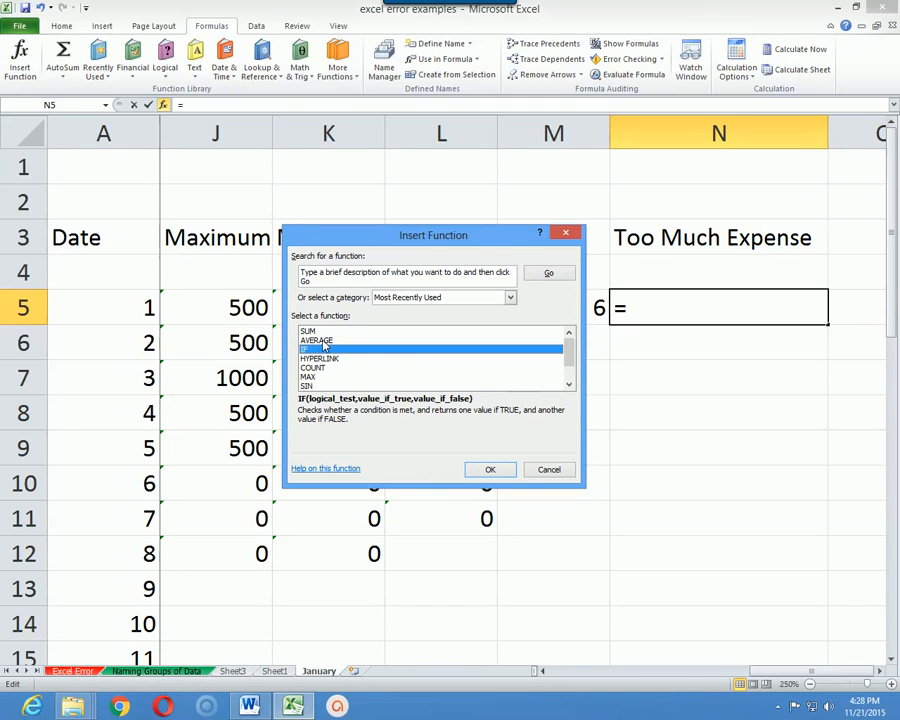
{"action": "left_click", "coordinate": [488, 468]}
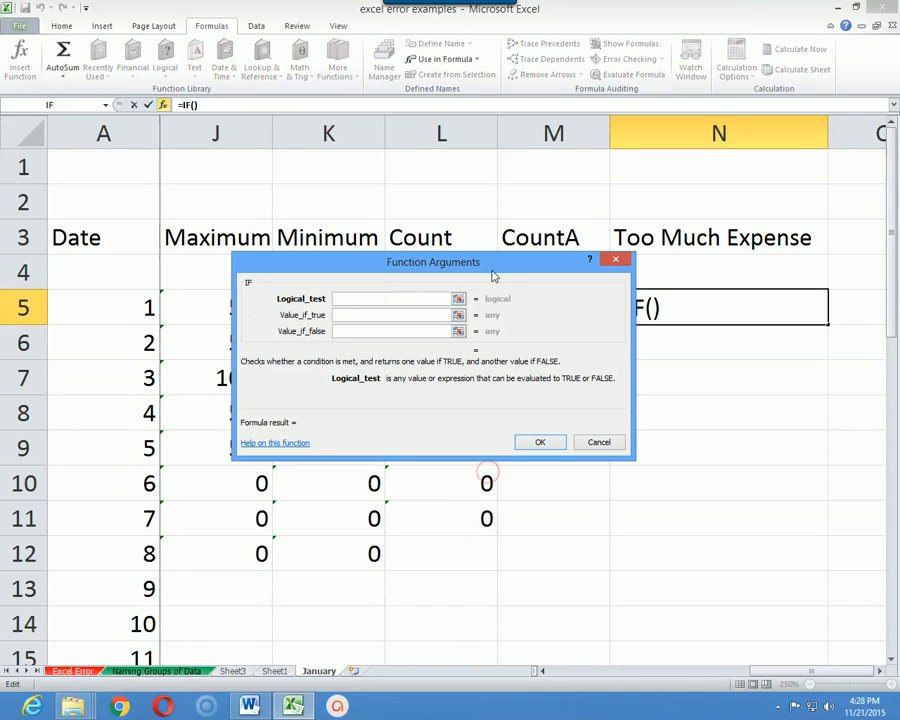
{"action": "mouse_move", "coordinate": [497, 272]}
{"action": "left_mouse_down"}
{"action": "mouse_move", "coordinate": [517, 286]}
{"action": "mouse_move", "coordinate": [509, 289]}
{"action": "left_mouse_up"}
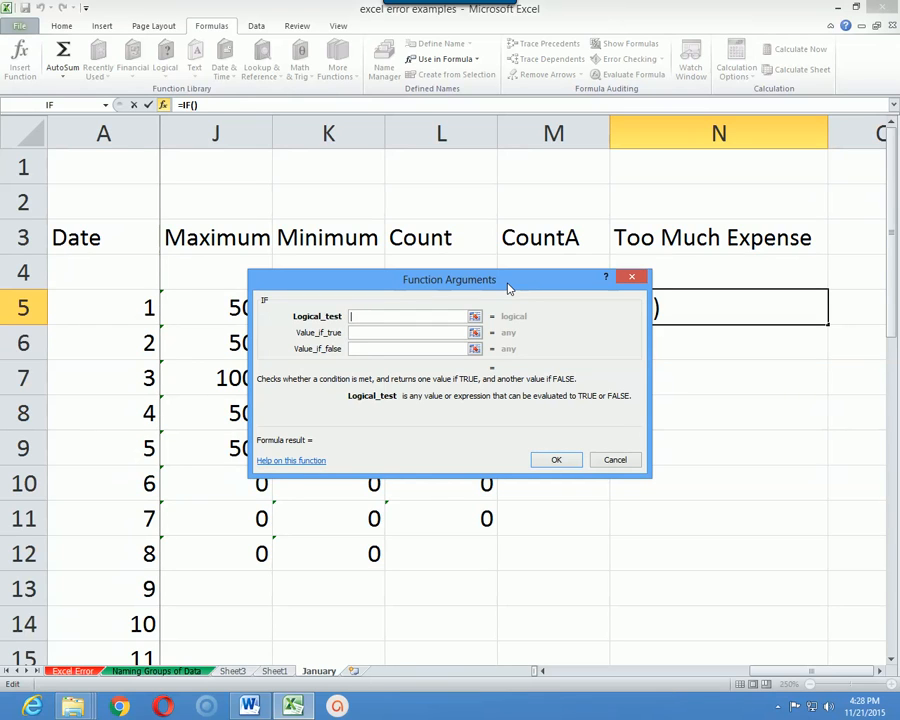
{"action": "left_click_drag", "start_coordinate": [507, 288], "coordinate": [537, 388]}
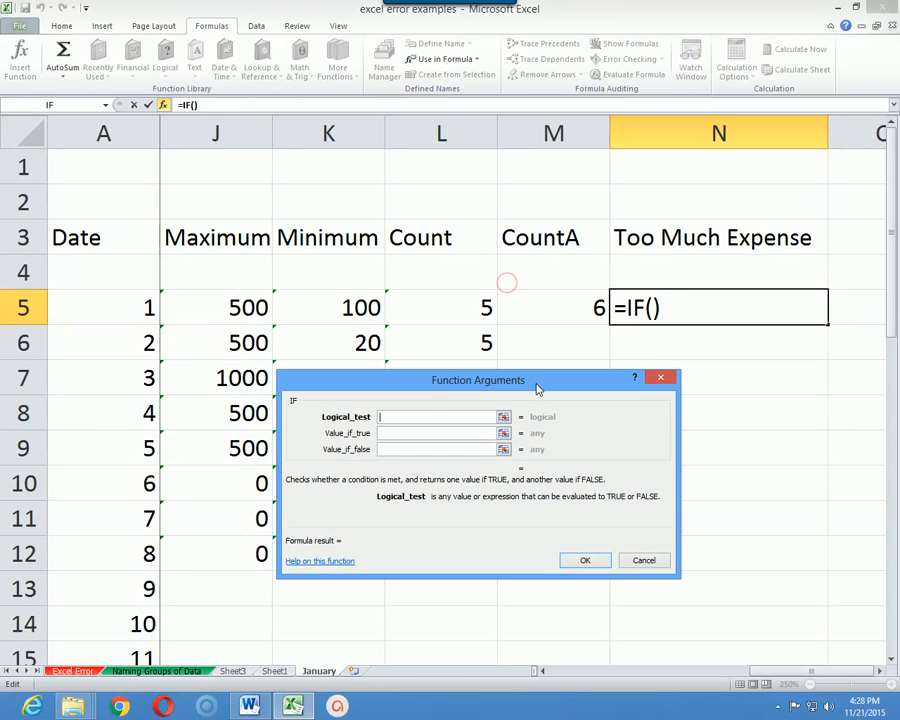
- Set the IF function's logical test to H5>=1000, using the first Total value
{"action": "left_click", "coordinate": [613, 671]}
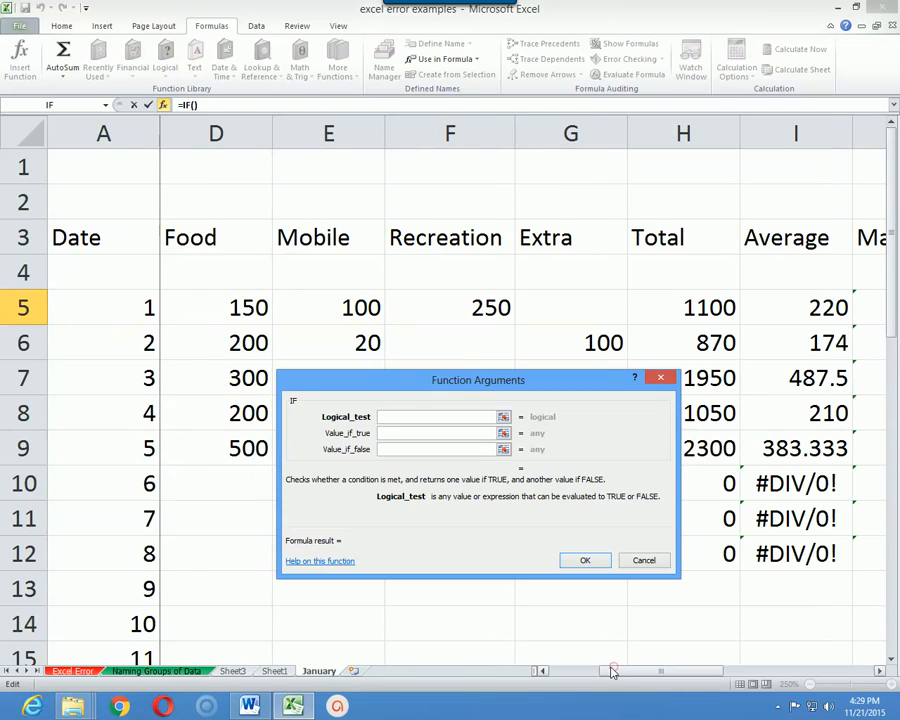
{"action": "left_click", "coordinate": [711, 312]}
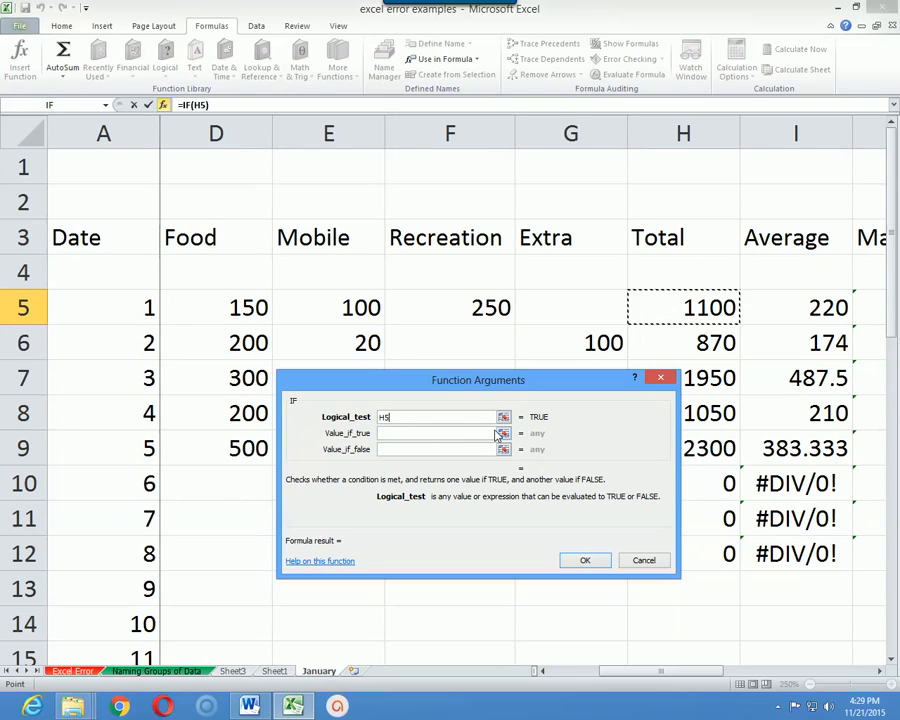
{"action": "type", "text": ">="}
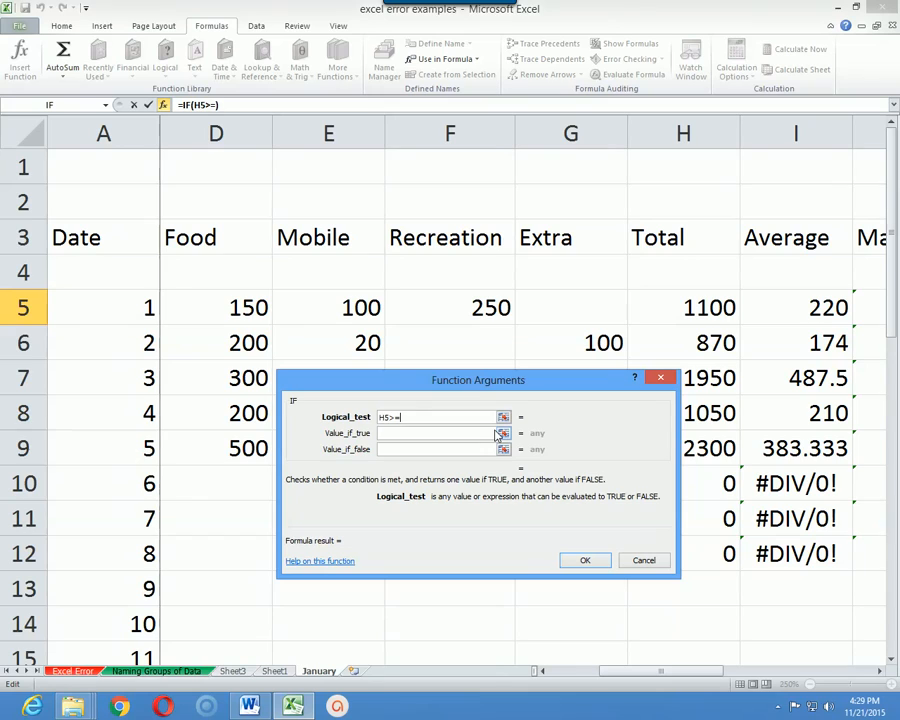
{"action": "type", "text": "1000"}
- Make the IF function return "Too Much Expense" when true and "Its Okay" when false, and complete the formula
{"action": "left_click", "coordinate": [452, 433]}
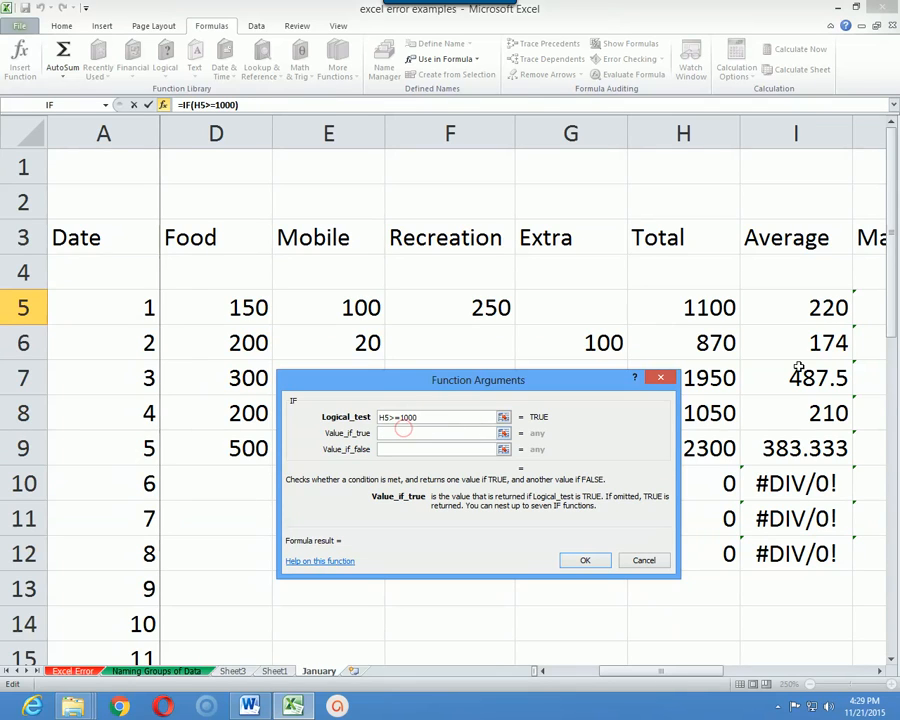
{"action": "type", "text": "Too Much Expense"}
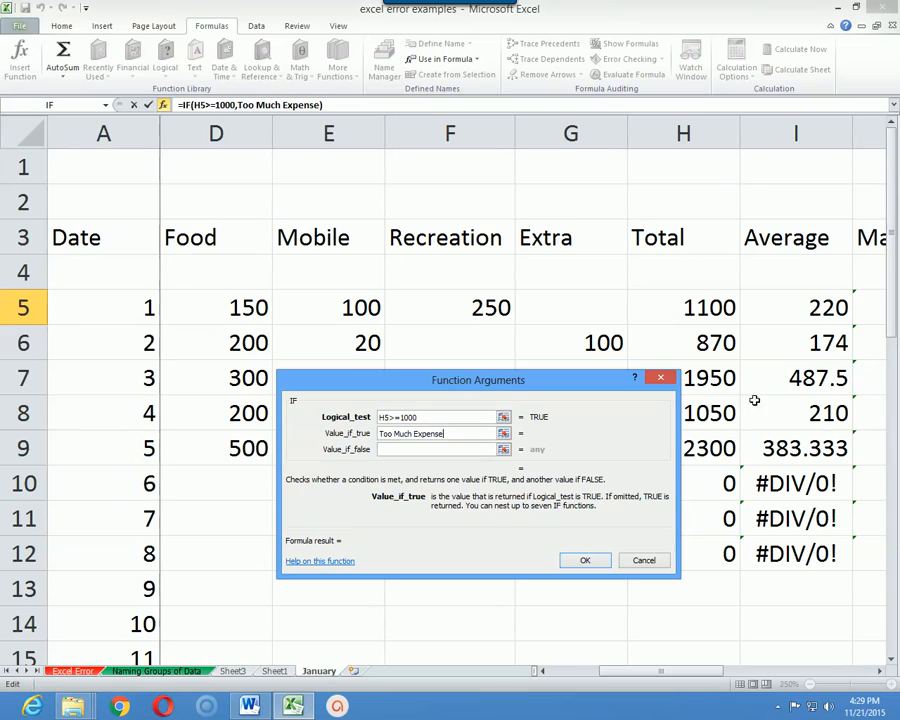
{"action": "left_click", "coordinate": [433, 449]}
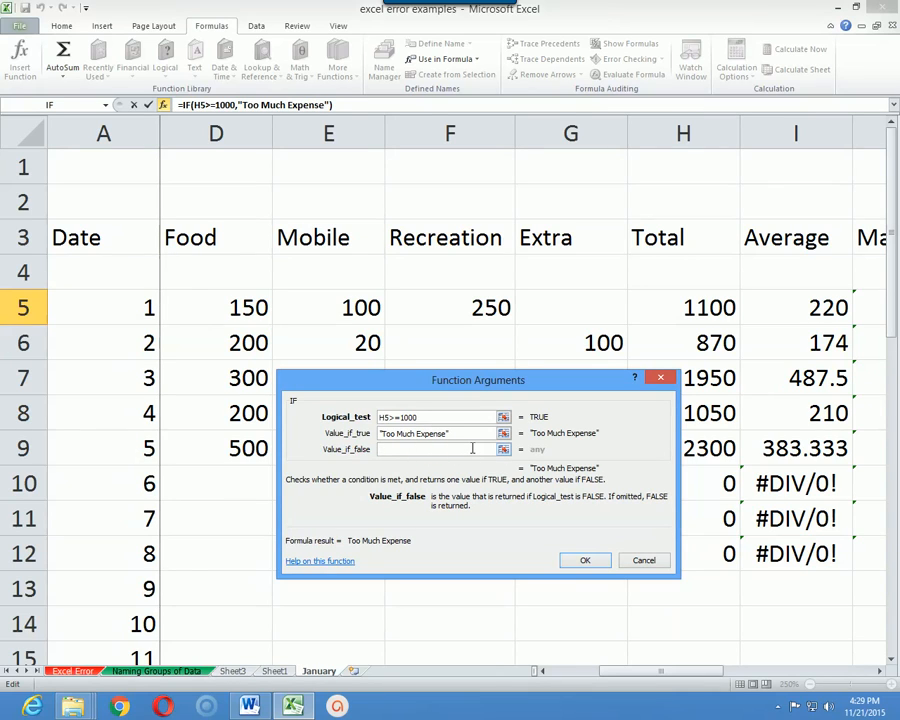
{"action": "type", "text": "Its Okay"}
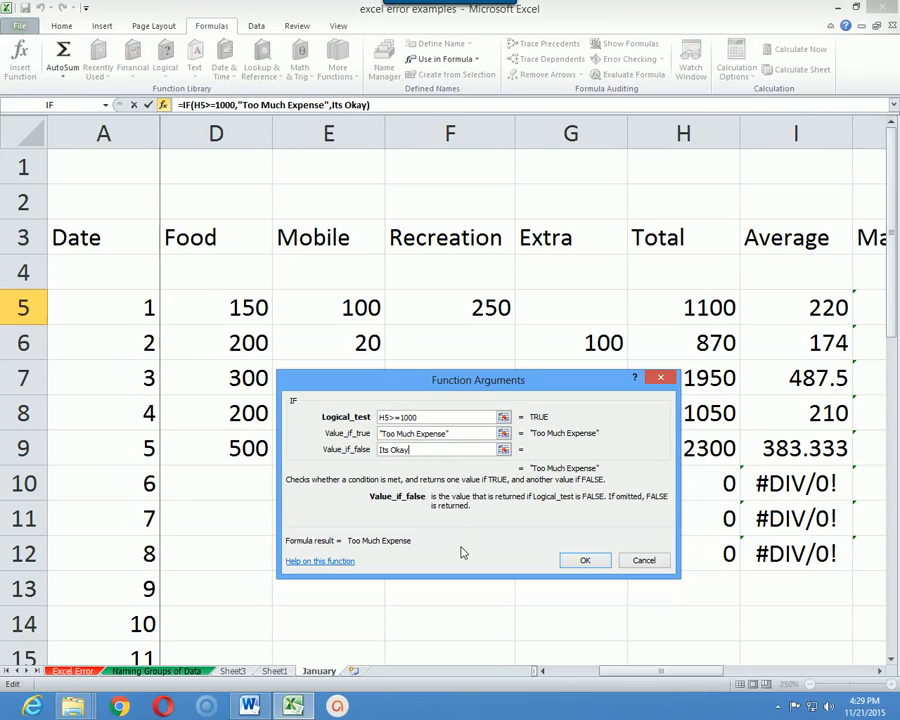
{"action": "left_click", "coordinate": [585, 560]}
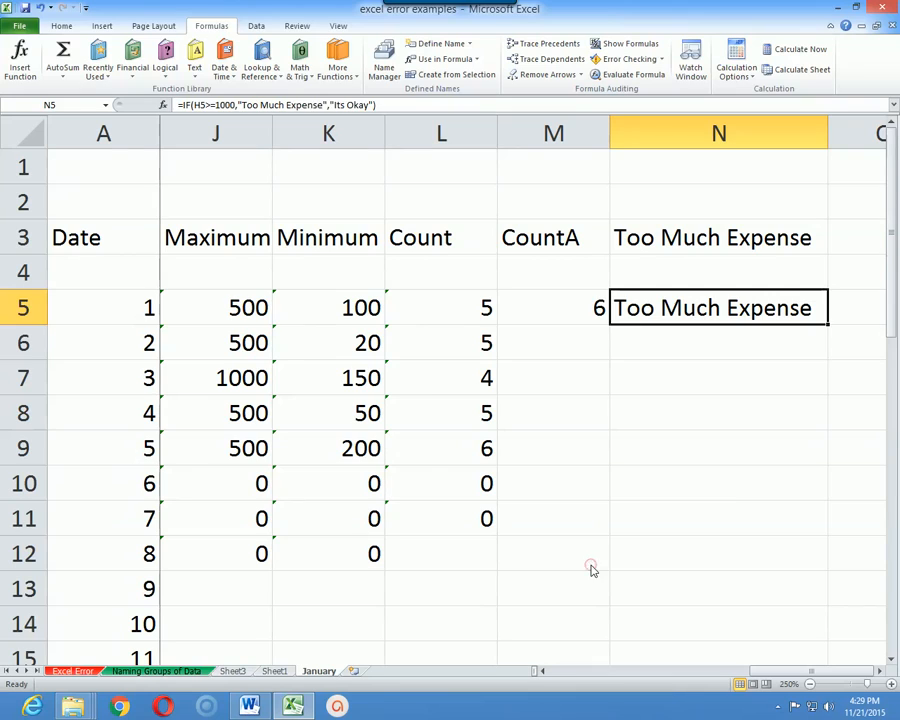
- Fill the IF formula from N5 down through N11
{"action": "left_click", "coordinate": [738, 490]}
{"action": "left_click", "coordinate": [675, 305]}
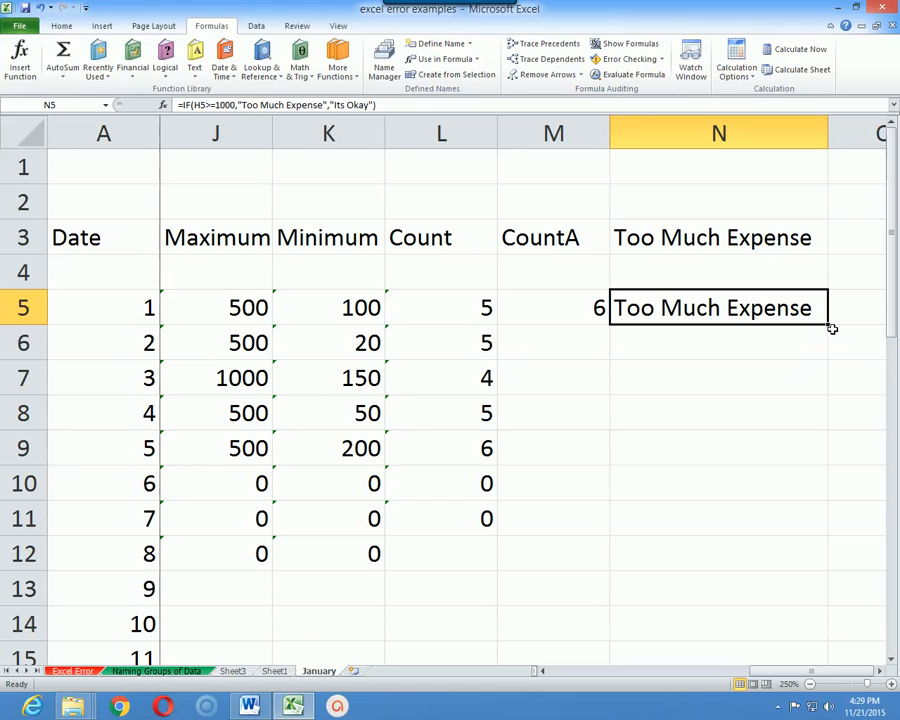
{"action": "left_click_drag", "start_coordinate": [828, 323], "coordinate": [822, 530]}
- Examine the copied IF formulas and their results in cells N6 through N11
{"action": "left_click", "coordinate": [721, 346]}
{"action": "left_click", "coordinate": [720, 380]}
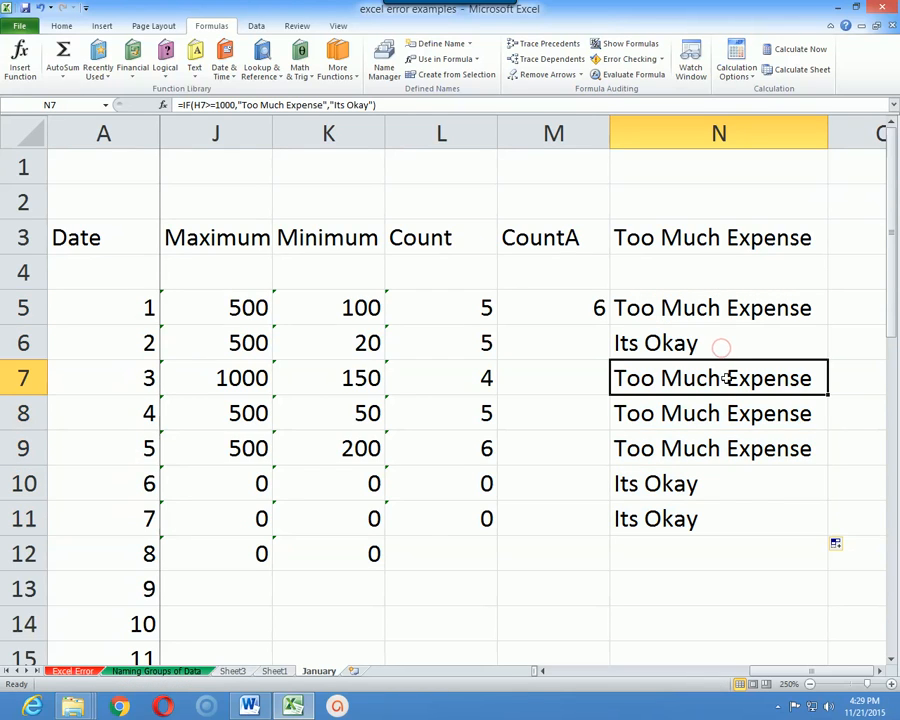
{"action": "left_click", "coordinate": [730, 413]}
{"action": "left_click", "coordinate": [731, 450]}
{"action": "left_click", "coordinate": [721, 484]}
{"action": "left_click", "coordinate": [723, 514]}
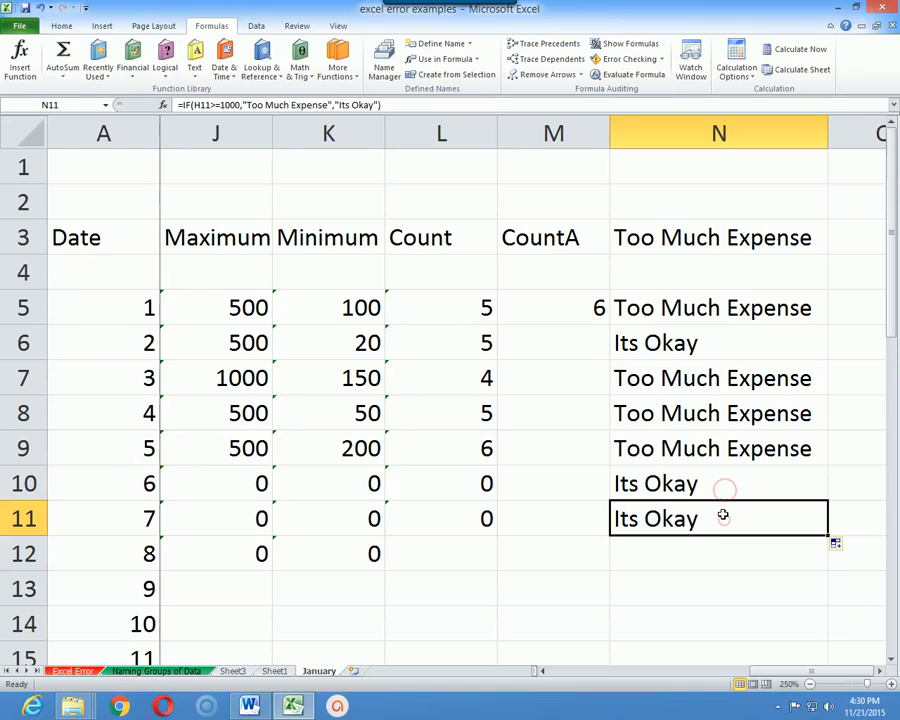
{"action": "left_click", "coordinate": [715, 495]}
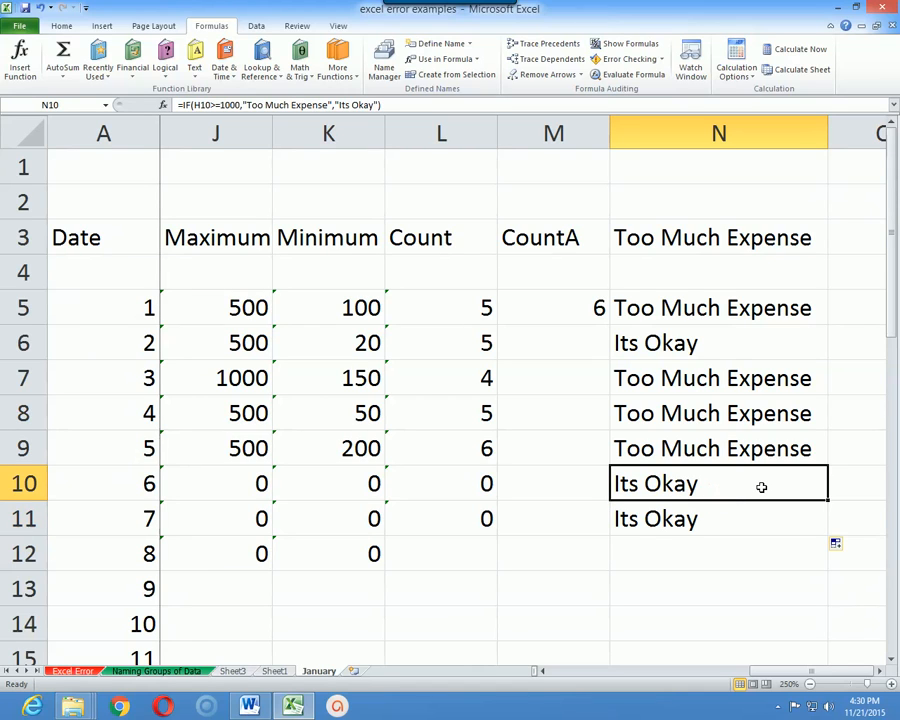
- Compare the Total in H6 with the IF result in N6
{"action": "key", "text": "Up"}
{"action": "key", "text": "Up"}
{"action": "key", "text": "Up"}
{"action": "key", "text": "Up"}
{"action": "key", "text": "Left"}
{"action": "key", "text": "Left"}
{"action": "key", "text": "Left"}
{"action": "key", "text": "Left"}
{"action": "key", "text": "Left"}
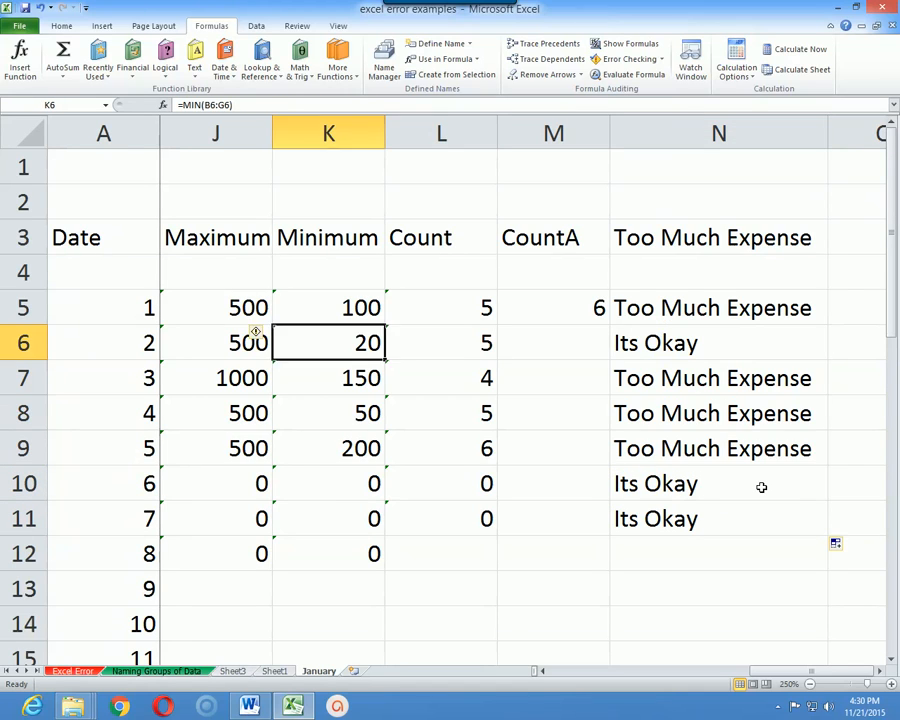
{"action": "key", "text": "Left"}
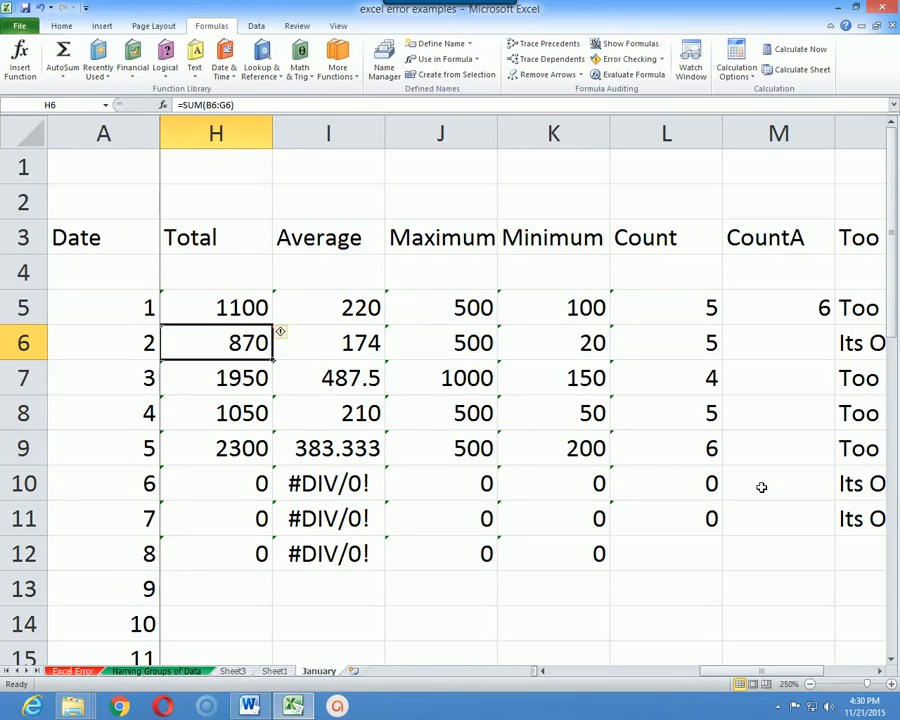
{"action": "key", "text": "Right"}
{"action": "key", "text": "Right"}
{"action": "key", "text": "Right"}
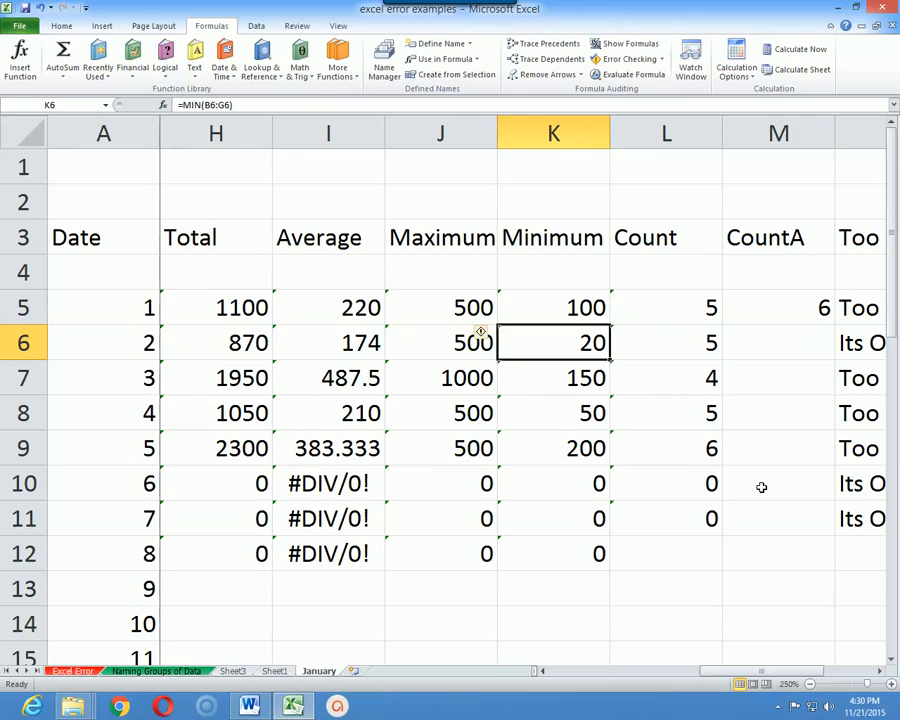
{"action": "key", "text": "Right"}
{"action": "key", "text": "Right"}
{"action": "key", "text": "Right"}
{"action": "key", "text": "Right"}
{"action": "key", "text": "Right"}
{"action": "key", "text": "Left"}
{"action": "key", "text": "Left"}
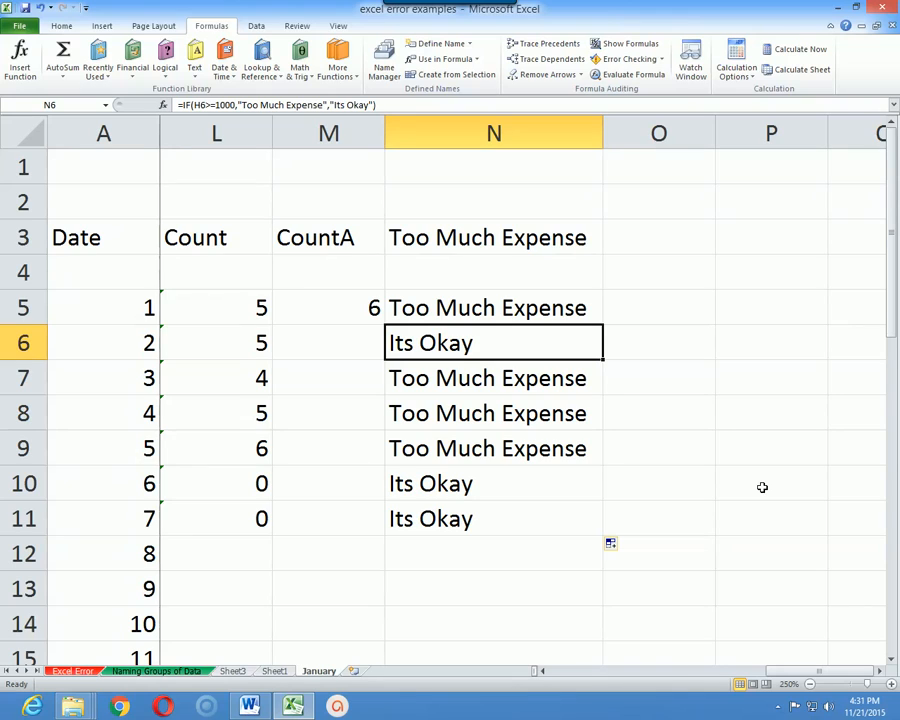
{"action": "key", "text": "Down"}
{"action": "key", "text": "Down"}
{"action": "key", "text": "Down"}
{"action": "key", "text": "Down"}
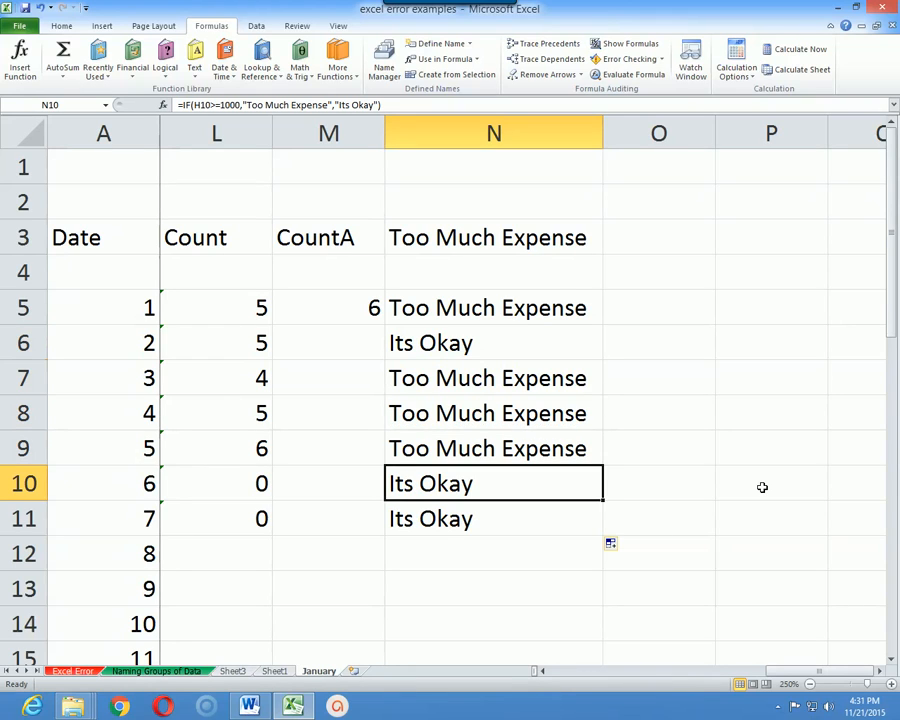
{"action": "key", "text": "Up"}
{"action": "key", "text": "Up"}
{"action": "key", "text": "Up"}
{"action": "key", "text": "Up"}
{"action": "key", "text": "Right"}
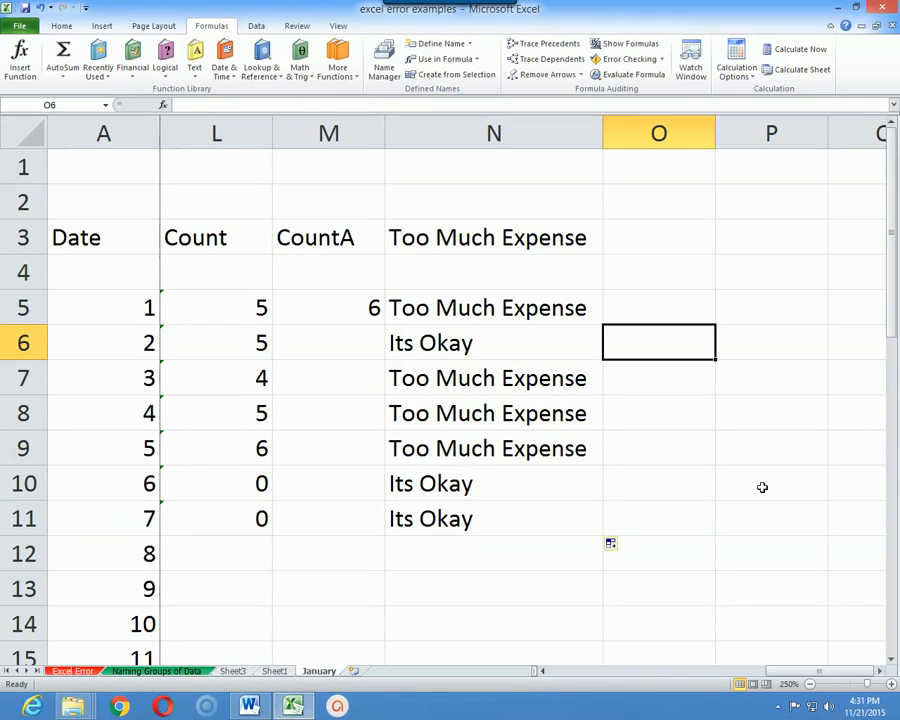
{"action": "key", "text": "Left"}
{"action": "key", "text": "Left"}
{"action": "key", "text": "Down"}
{"action": "key", "text": "Down"}
{"action": "key", "text": "Down"}
{"action": "key", "text": "Down"}
{"action": "key", "text": "Right"}
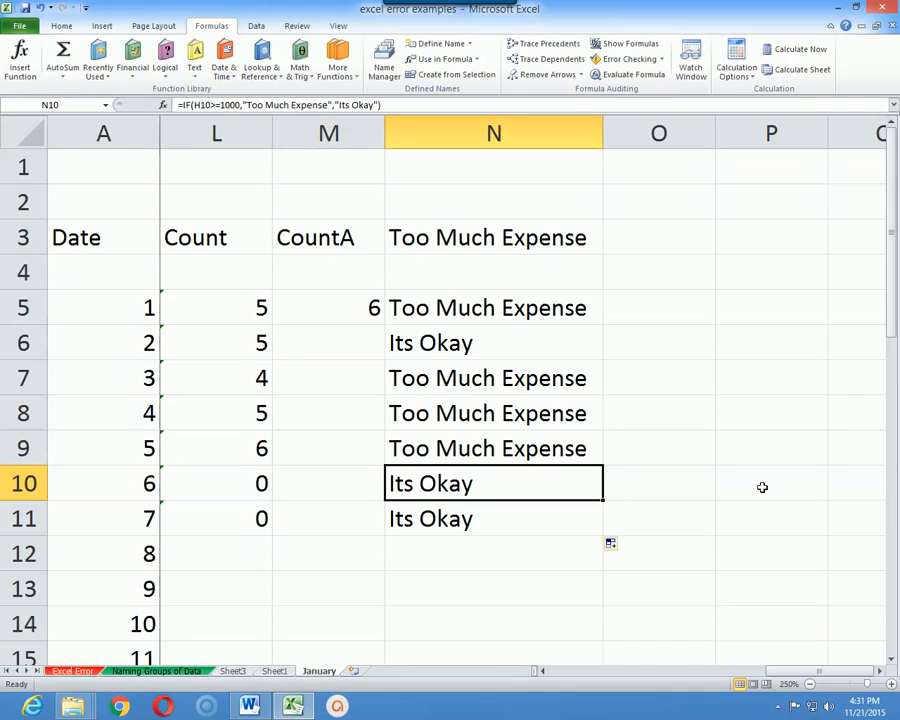
{"action": "key", "text": "Down"}
{"action": "key", "text": "Left"}
{"action": "key", "text": "Left"}
{"action": "key", "text": "Left"}
{"action": "key", "text": "Left"}
{"action": "key", "text": "Left"}
{"action": "key", "text": "Left"}
{"action": "key", "text": "Left"}
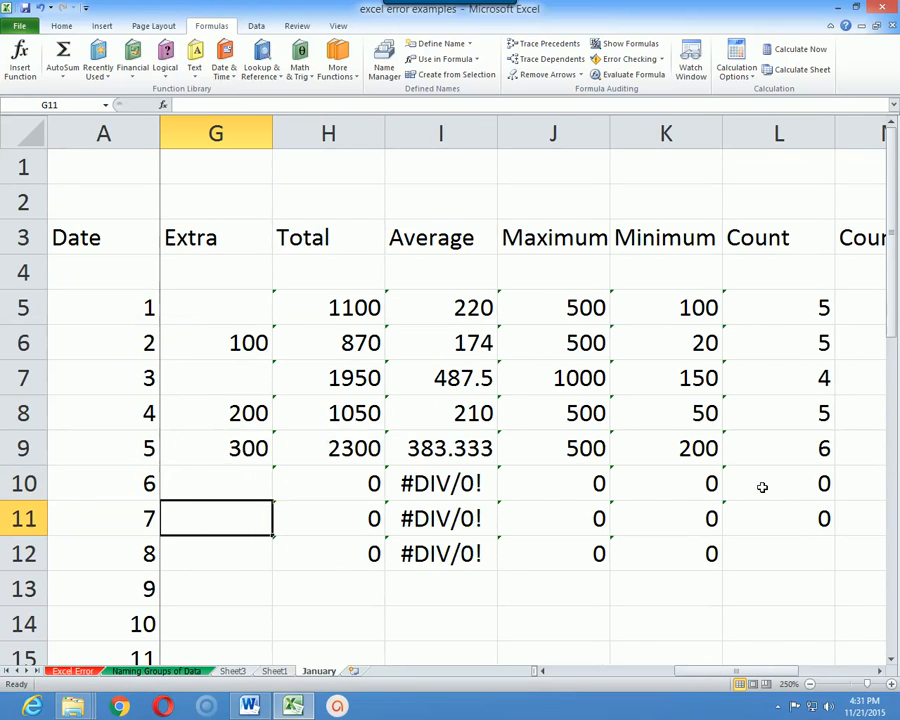
{"action": "key", "text": "Right"}
{"action": "key", "text": "Left"}
{"action": "key", "text": "Up"}
{"action": "key", "text": "Up"}
{"action": "key", "text": "Up"}
{"action": "key", "text": "Up"}
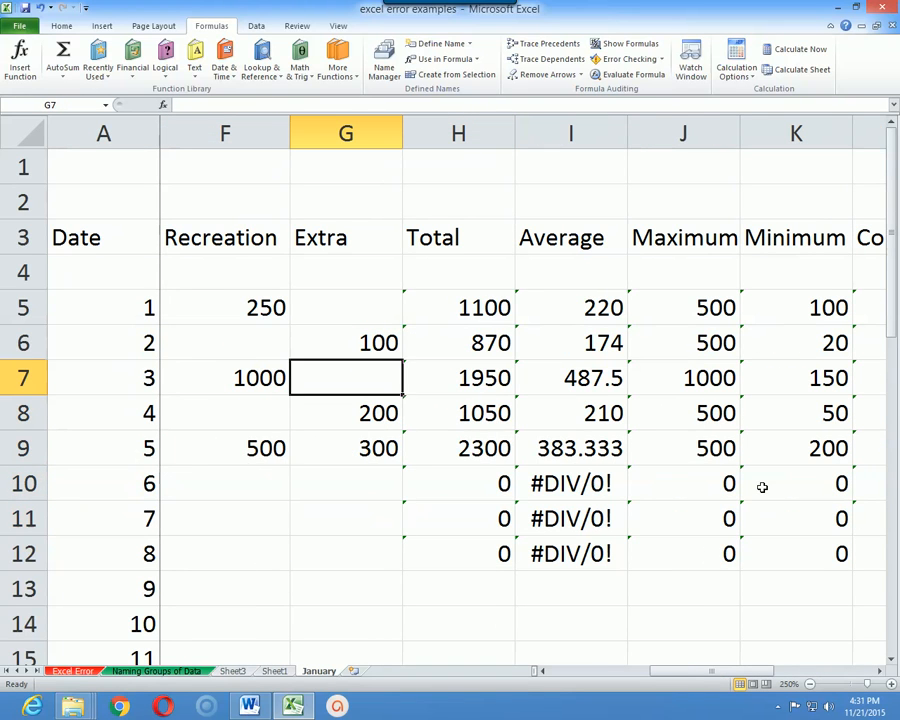
{"action": "key", "text": "Up"}
- Add the column heading "Grand Total" in cell O3, correcting its misspelled first letter
{"action": "key", "text": "Right"}
{"action": "key", "text": "Up"}
{"action": "key", "text": "Up"}
{"action": "key", "text": "Up"}
{"action": "key", "text": "Right"}
{"action": "key", "text": "Right"}
{"action": "key", "text": "Right"}
{"action": "key", "text": "Right"}
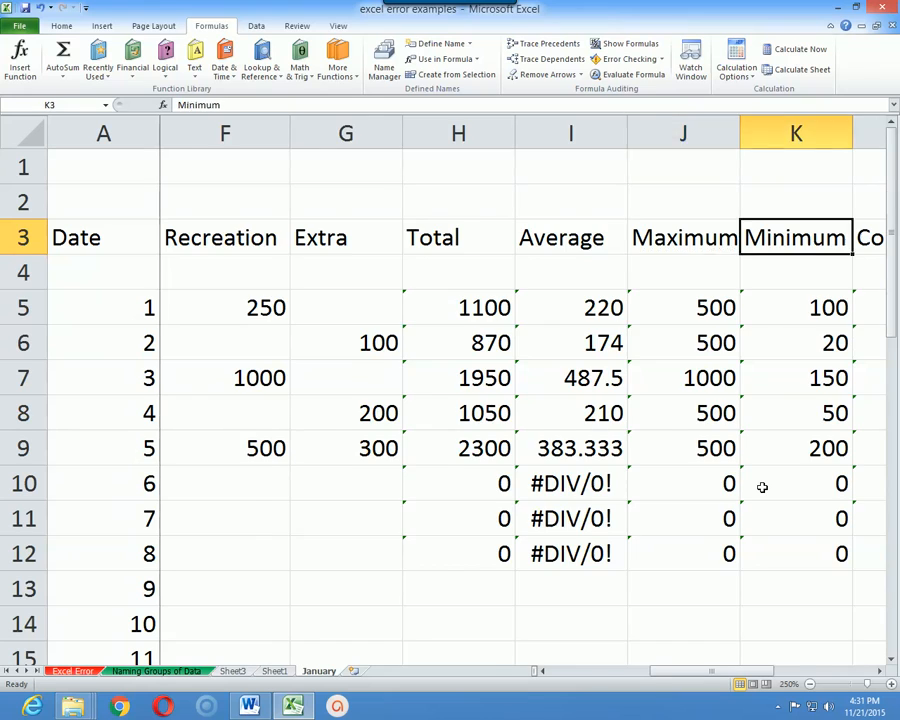
{"action": "key", "text": "Right"}
{"action": "key", "text": "Right"}
{"action": "key", "text": "Right"}
{"action": "key", "text": "Left"}
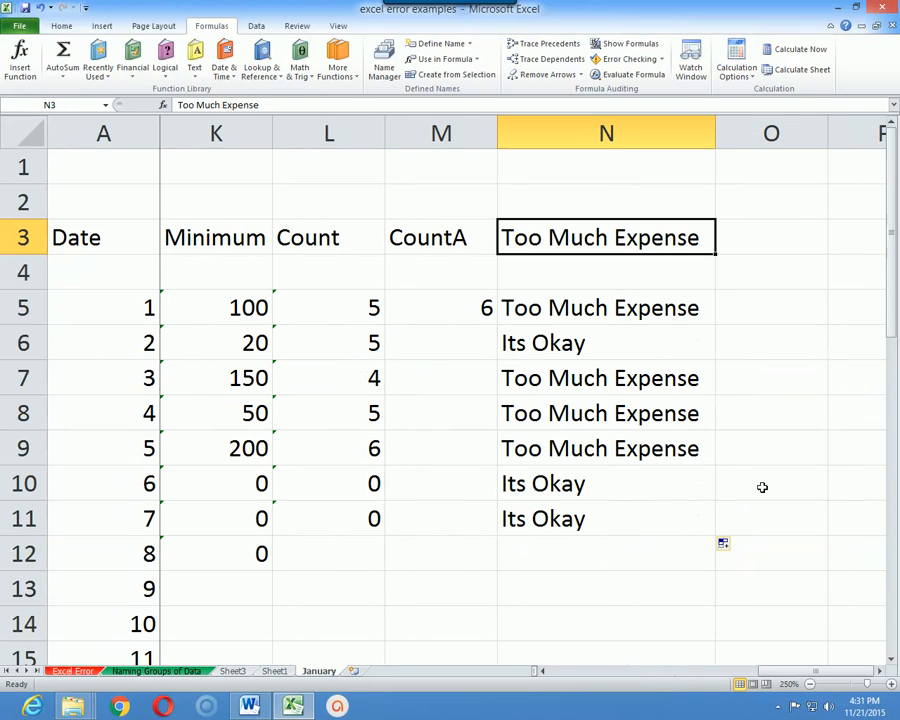
{"action": "key", "text": "Right"}
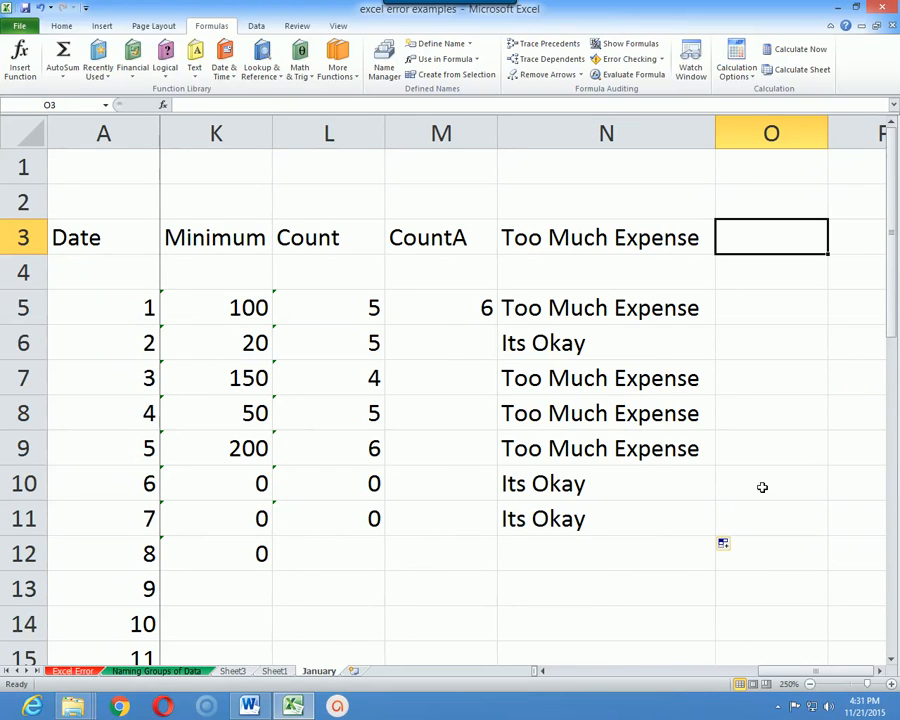
{"action": "type", "text": "Frand To"}
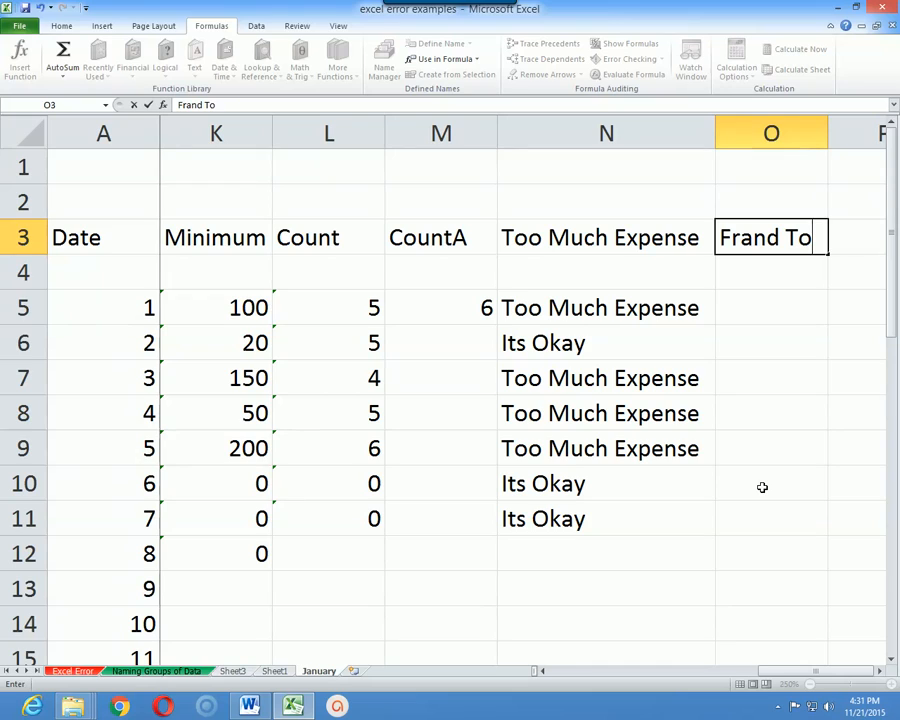
{"action": "type", "text": "tal"}
{"action": "key", "text": "F2"}
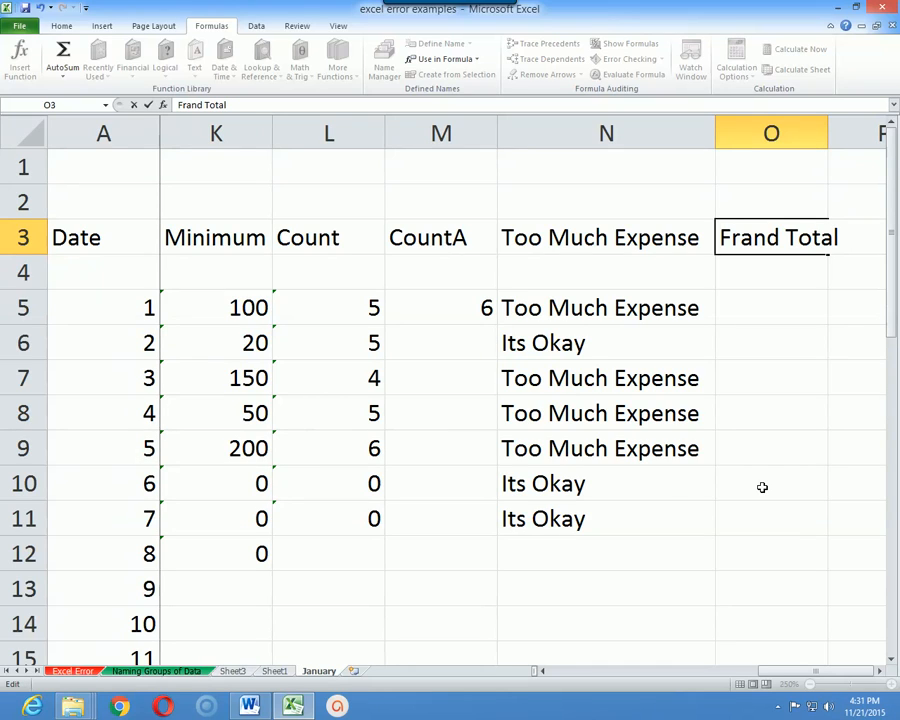
{"action": "key", "text": "Home"}
{"action": "key", "text": "shift+Right"}
{"action": "type", "text": "G"}
{"action": "key", "text": "Right"}
{"action": "key", "text": "Right"}
{"action": "key", "text": "Right"}
{"action": "key", "text": "Right"}
{"action": "key", "text": "Right"}
{"action": "key", "text": "Right"}
{"action": "key", "text": "Right"}
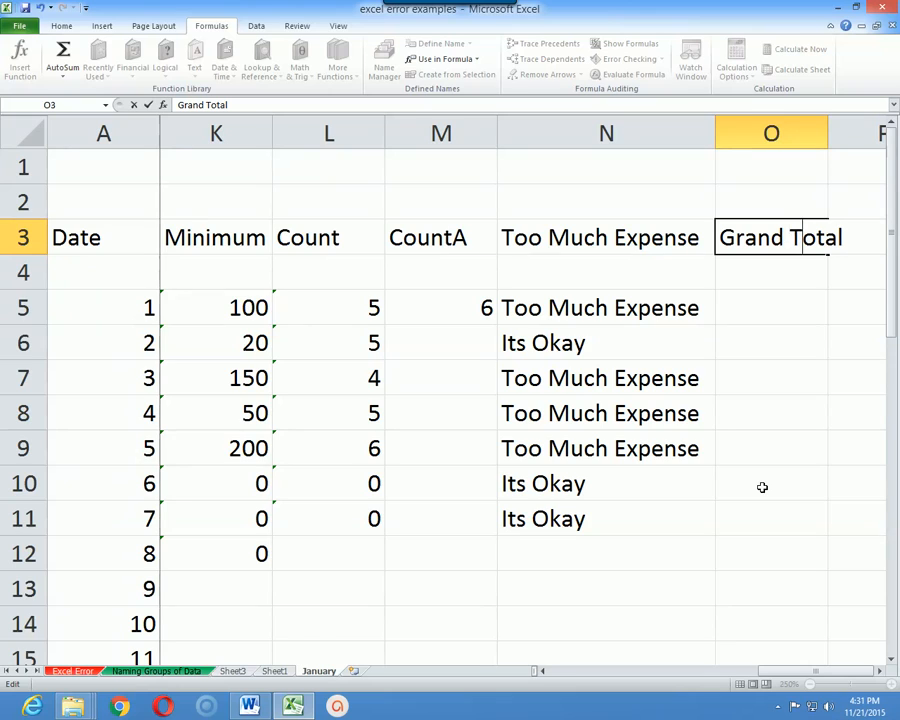
{"action": "key", "text": "Right"}
{"action": "key", "text": "Right"}
{"action": "key", "text": "Right"}
{"action": "type", "text": "\\"}
{"action": "key", "text": "BackSpace"}
{"action": "key", "text": "Return"}
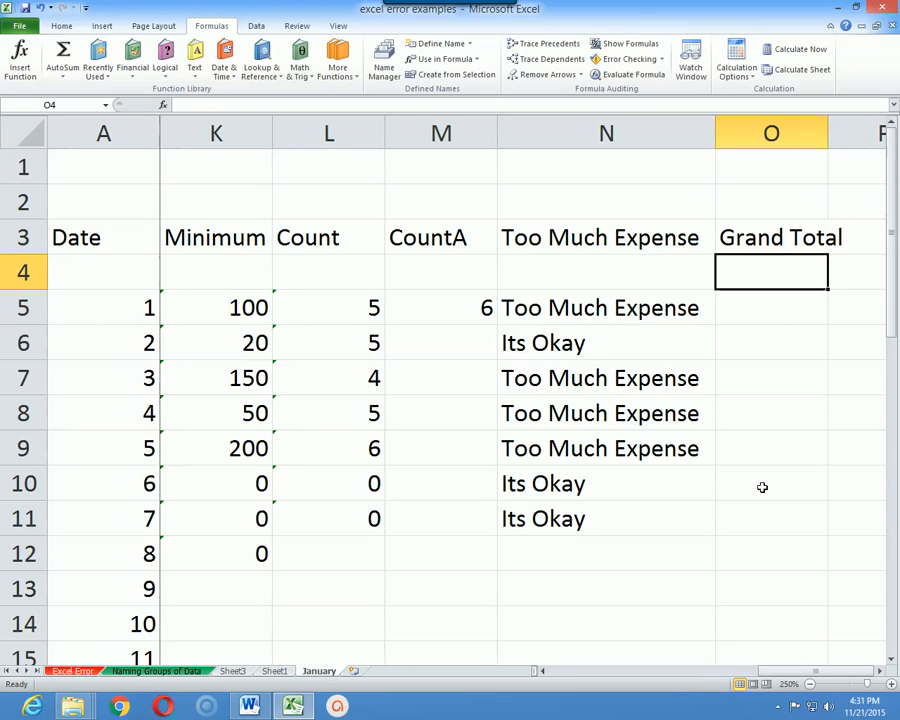
- Examine the expense columns and the Total column from H5 down to the last date row to identify the range for summing
{"action": "key", "text": "Down"}
{"action": "key", "text": "Down"}
{"action": "key", "text": "Up"}
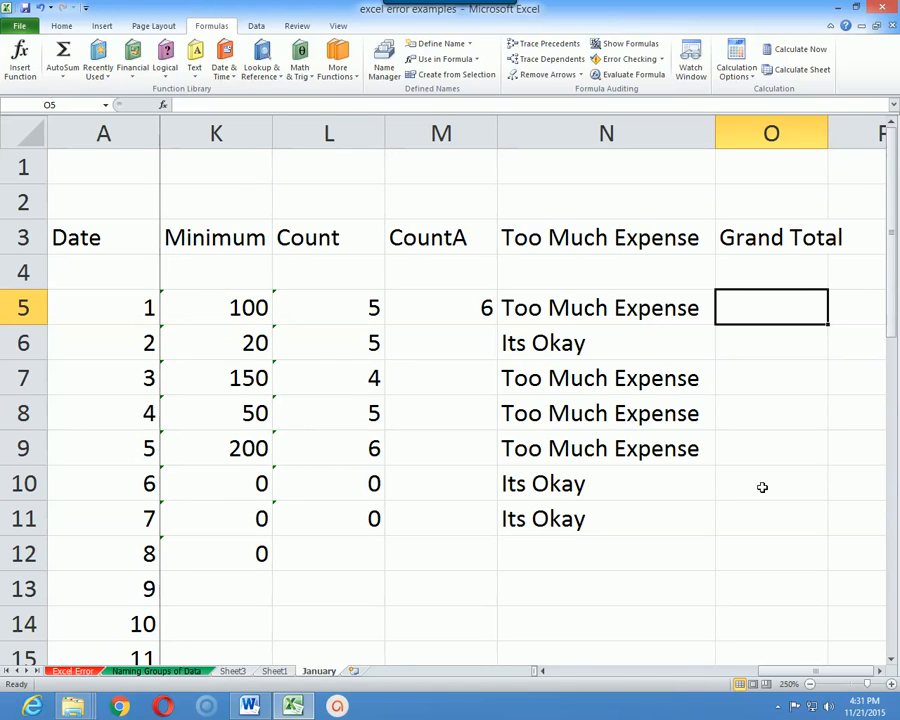
{"action": "left_click", "coordinate": [641, 672]}
{"action": "left_click", "coordinate": [255, 385]}
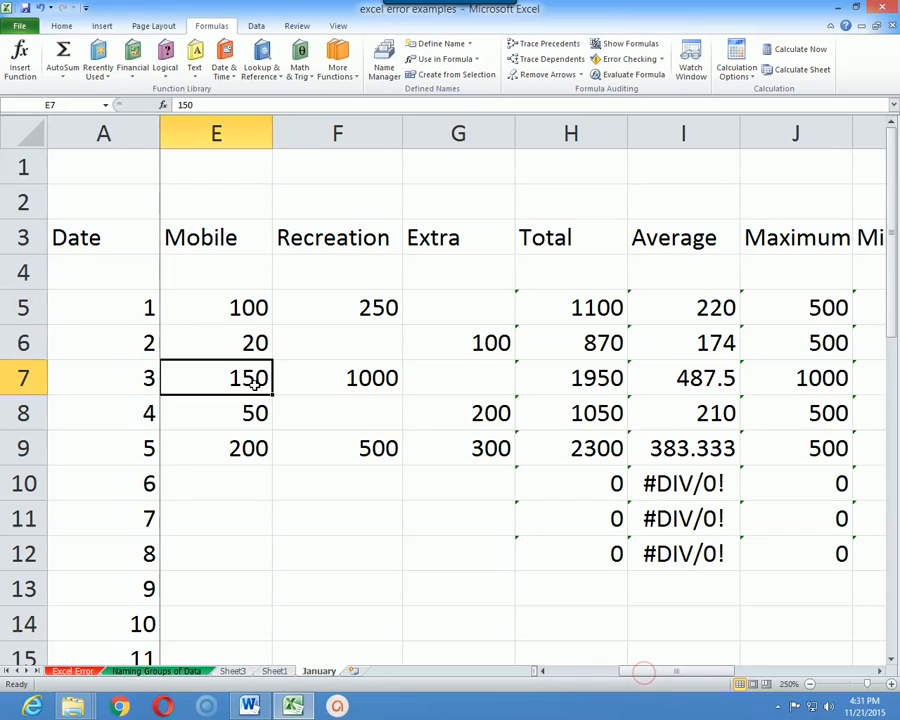
{"action": "left_click", "coordinate": [557, 668]}
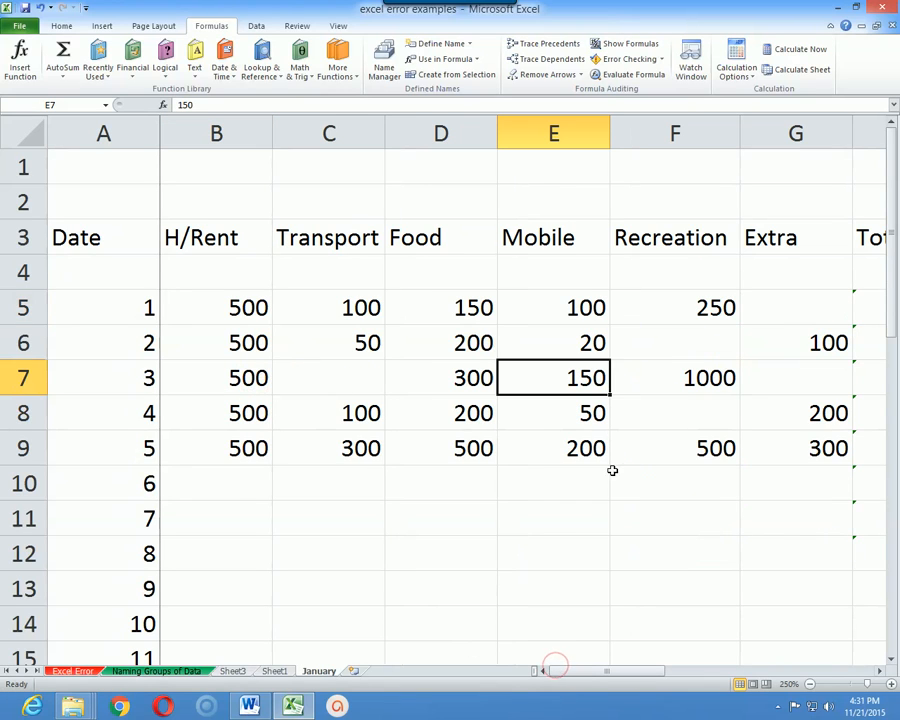
{"action": "left_click", "coordinate": [868, 237]}
{"action": "key", "text": "Right"}
{"action": "key", "text": "Right"}
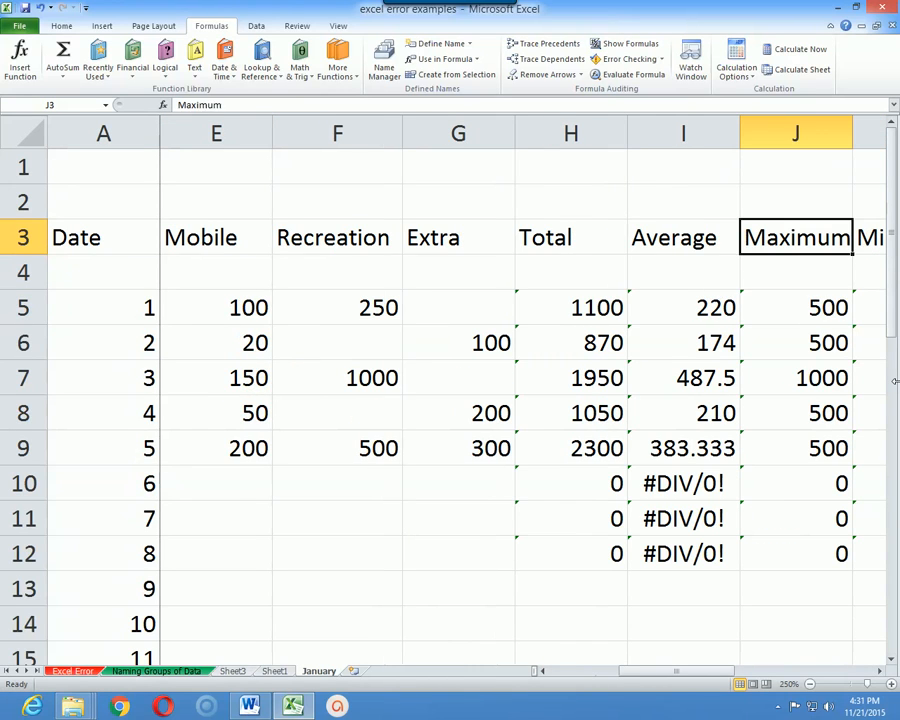
{"action": "key", "text": "Down"}
{"action": "key", "text": "Down"}
{"action": "key", "text": "Down"}
{"action": "key", "text": "Left"}
{"action": "key", "text": "Left"}
{"action": "key", "text": "Up"}
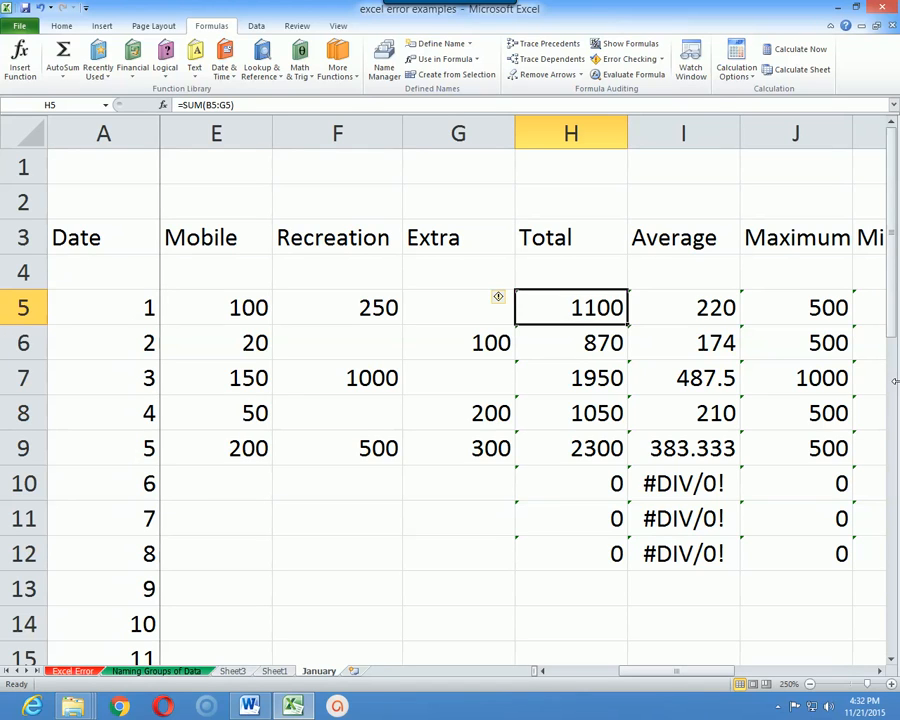
{"action": "scroll", "coordinate": [880, 434], "scroll_direction": "down", "scroll_amount": 12}
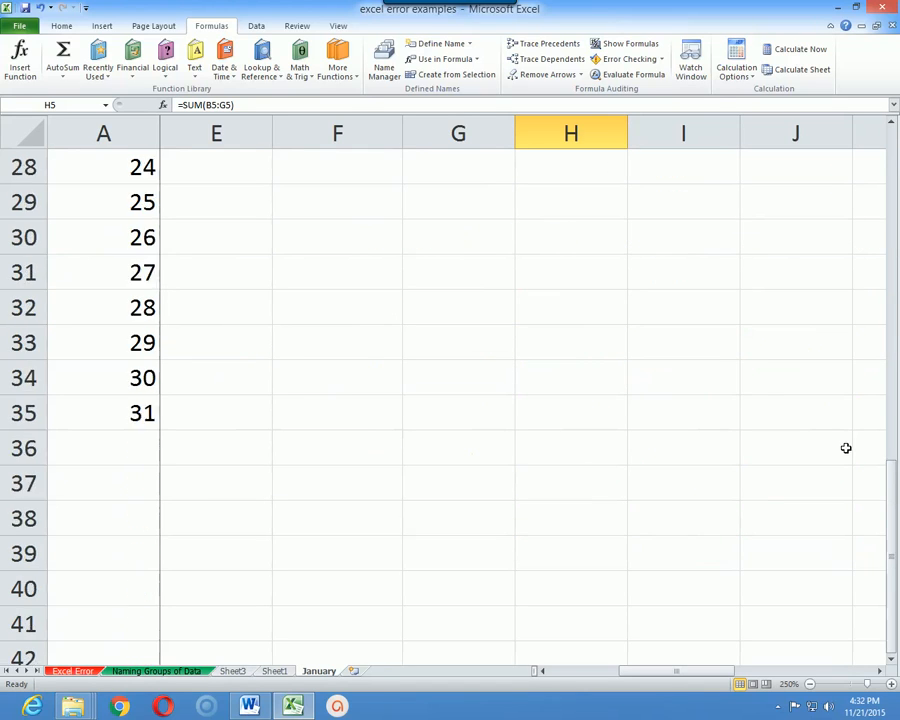
{"action": "scroll", "coordinate": [450, 428], "scroll_direction": "up", "scroll_amount": 3}
{"action": "left_click", "coordinate": [593, 417]}
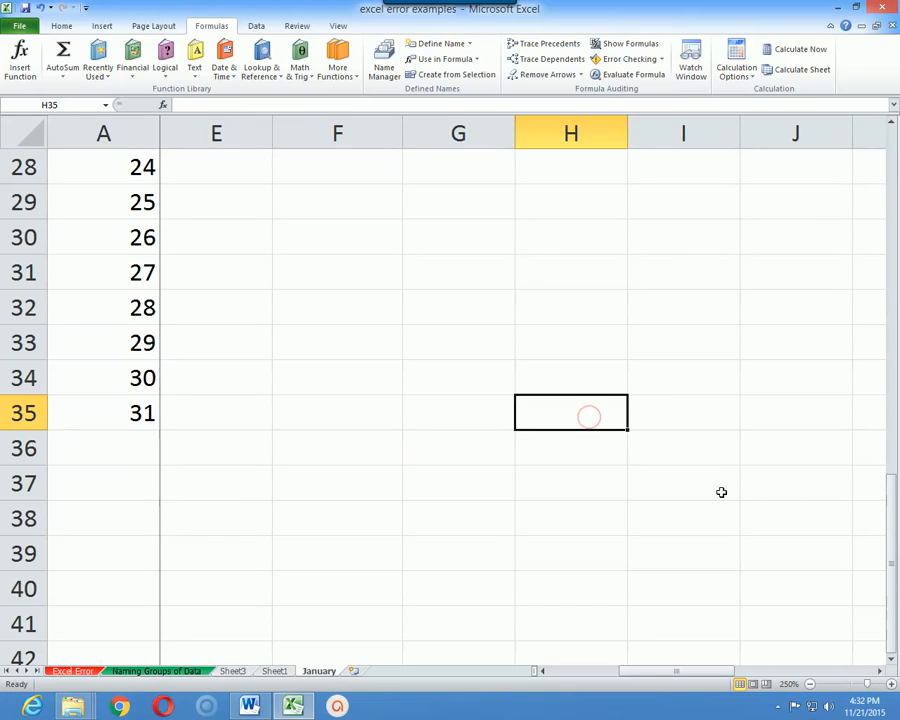
{"action": "scroll", "coordinate": [836, 498], "scroll_direction": "up", "scroll_amount": 9}
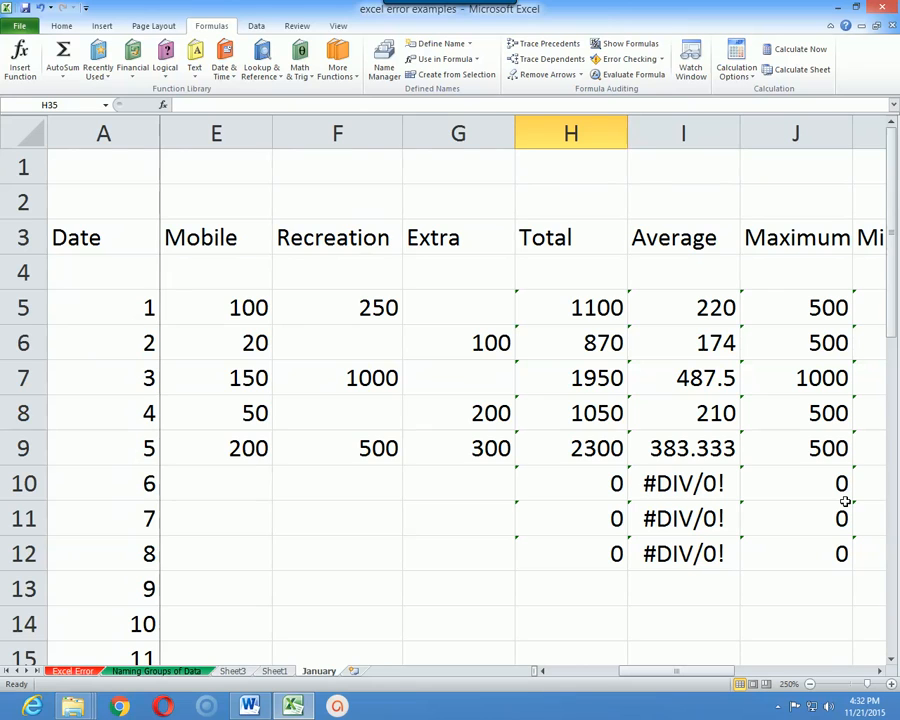
- Enter the formula =SUM(H5:H35) in cell O5 under the Grand Total heading
{"action": "left_click_drag", "start_coordinate": [678, 671], "coordinate": [820, 670]}
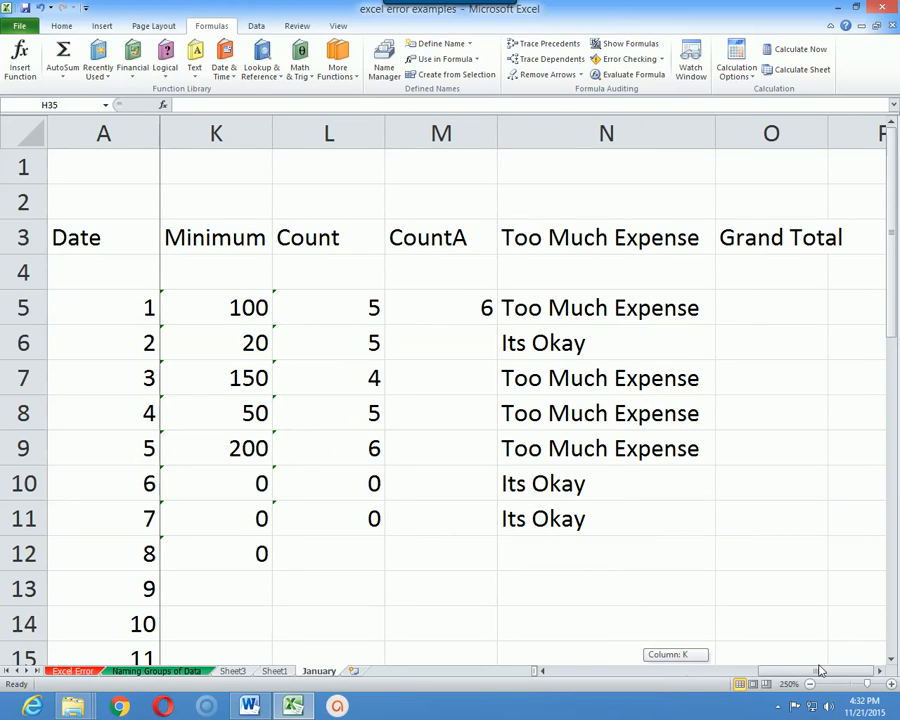
{"action": "left_click", "coordinate": [772, 303]}
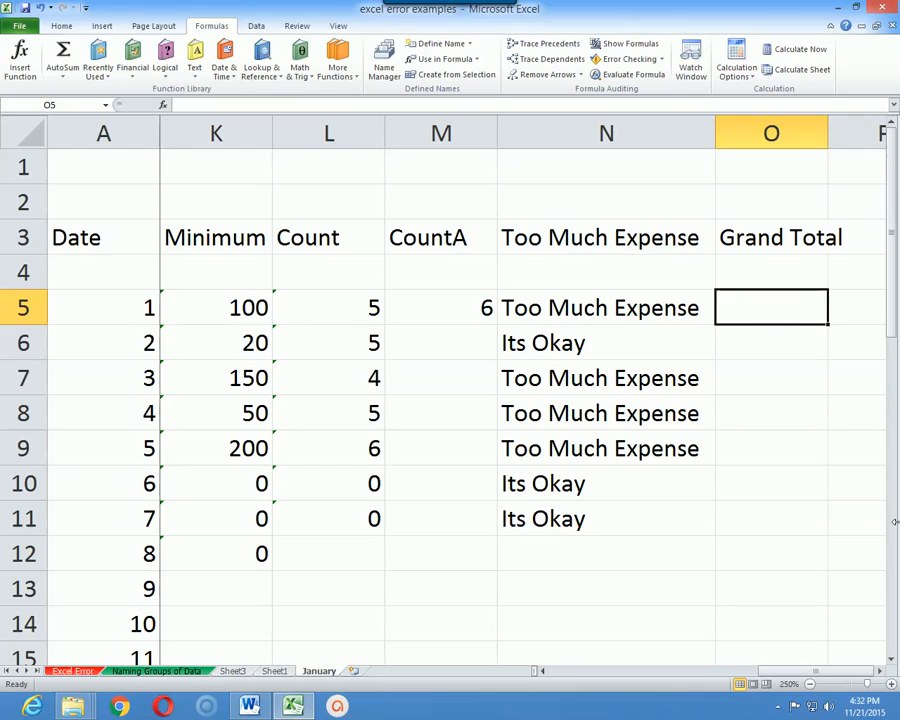
{"action": "type", "text": "=sum"}
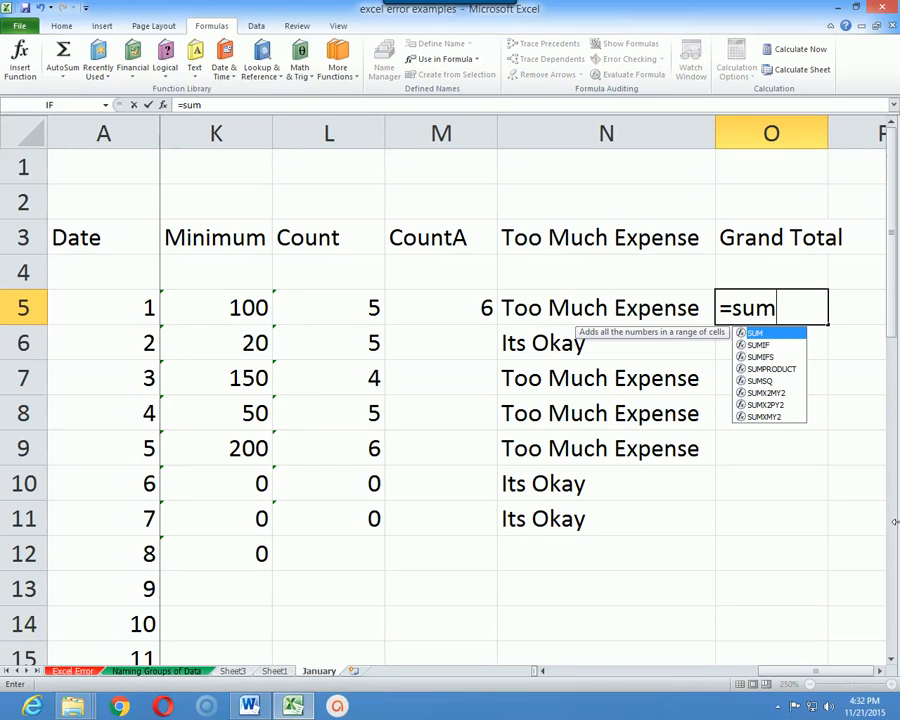
{"action": "type", "text": "(h"}
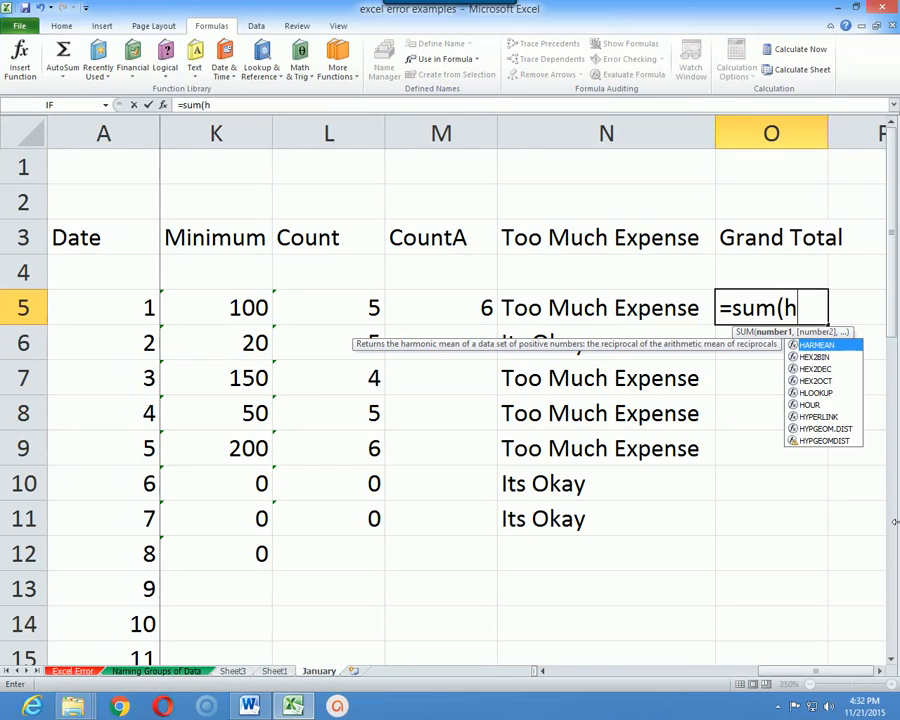
{"action": "type", "text": "5:h3"}
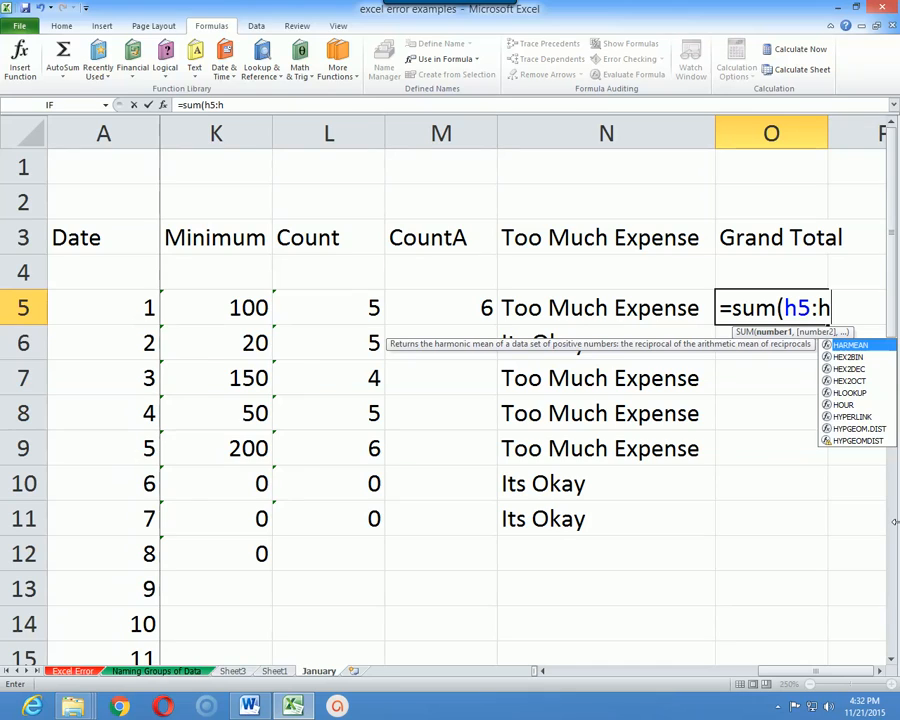
{"action": "type", "text": ")"}
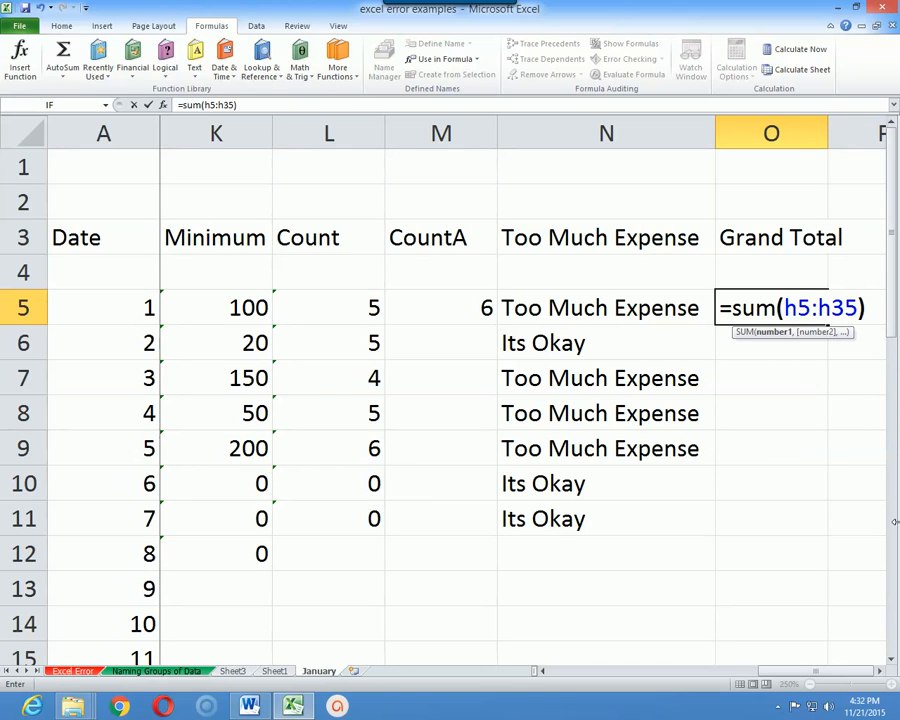
{"action": "key", "text": "Return"}
{"action": "key", "text": "Up"}
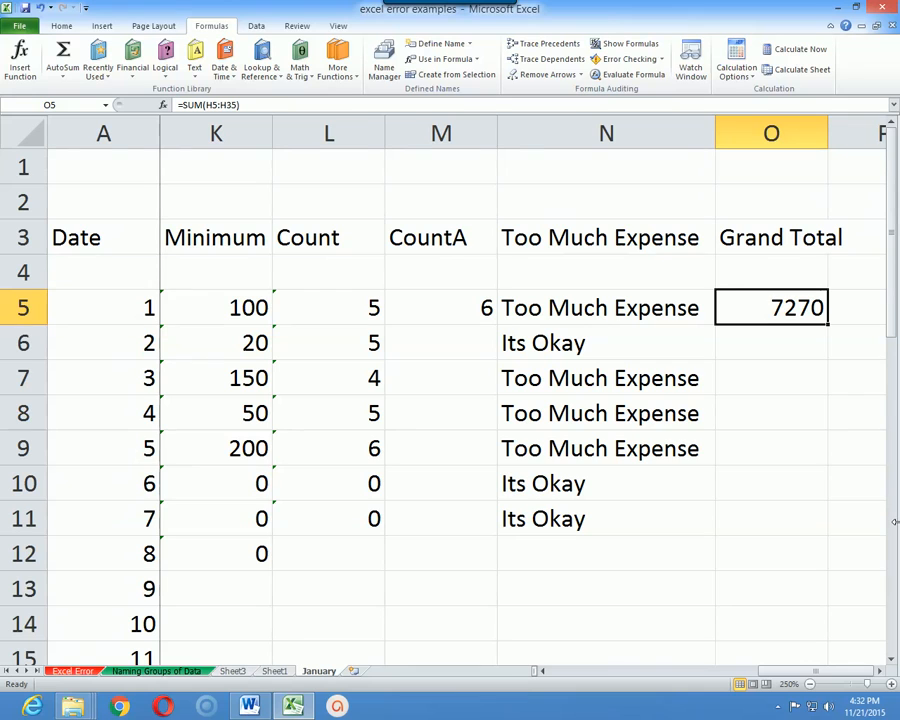
- Review the daily expenses and calculated columns across the sheet, then check the Grand Total formula in O5
{"action": "key", "text": "Left"}
{"action": "key", "text": "Left"}
{"action": "key", "text": "Left"}
{"action": "key", "text": "Left"}
{"action": "key", "text": "Left"}
{"action": "key", "text": "Left"}
{"action": "key", "text": "Left"}
{"action": "key", "text": "Left"}
{"action": "key", "text": "Left"}
{"action": "key", "text": "Left"}
{"action": "key", "text": "Left"}
{"action": "key", "text": "Left"}
{"action": "key", "text": "Left"}
{"action": "key", "text": "Left"}
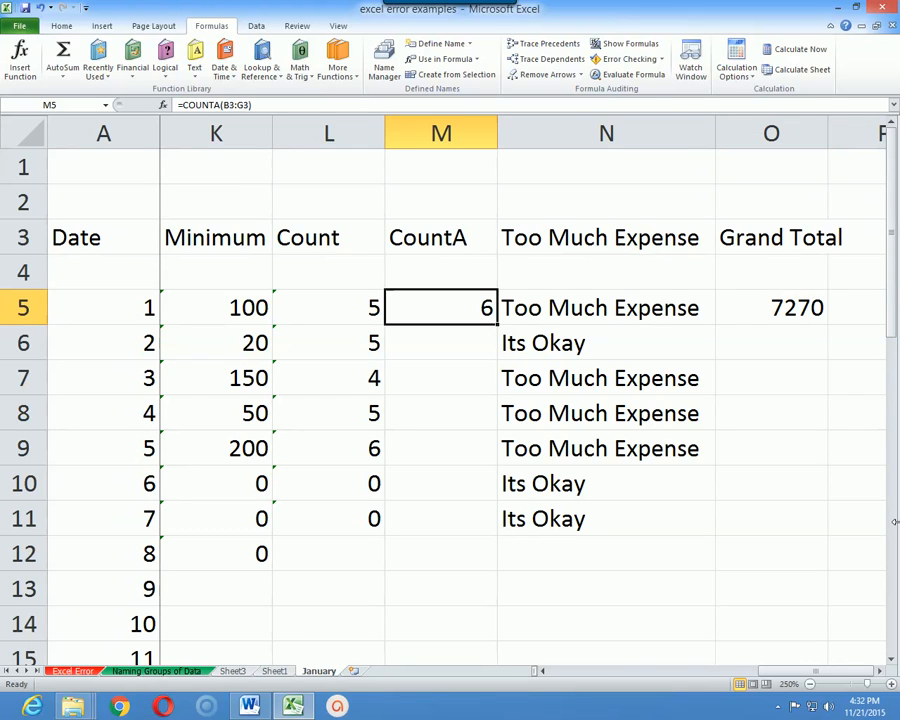
{"action": "key", "text": "Down"}
{"action": "key", "text": "Down"}
{"action": "key", "text": "Down"}
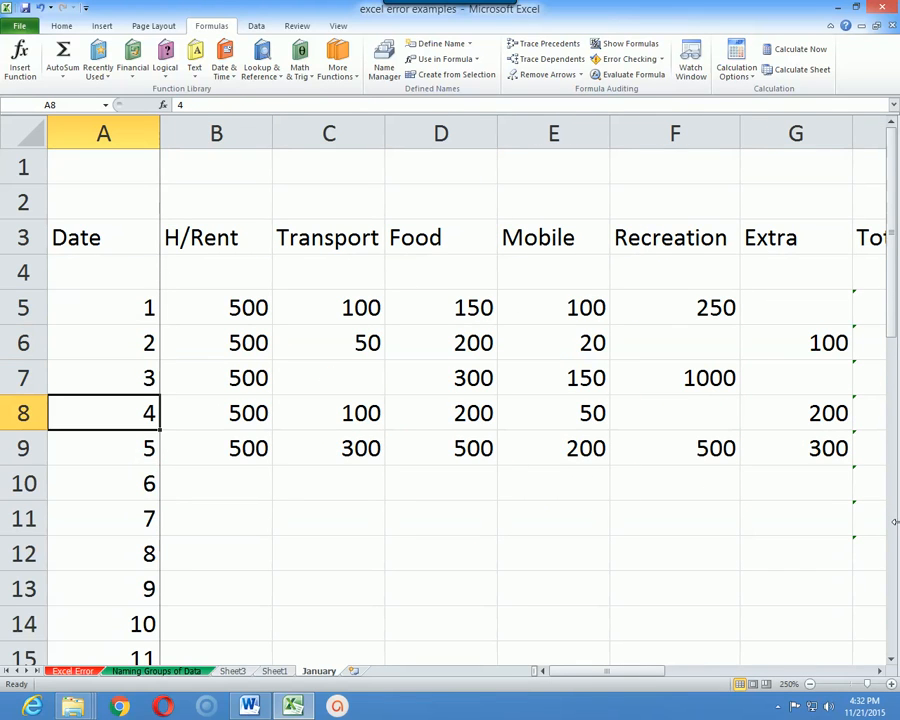
{"action": "key", "text": "Down"}
{"action": "key", "text": "Right"}
{"action": "key", "text": "Right"}
{"action": "key", "text": "Right"}
{"action": "key", "text": "Right"}
{"action": "key", "text": "Right"}
{"action": "key", "text": "Right"}
{"action": "key", "text": "Right"}
{"action": "key", "text": "Right"}
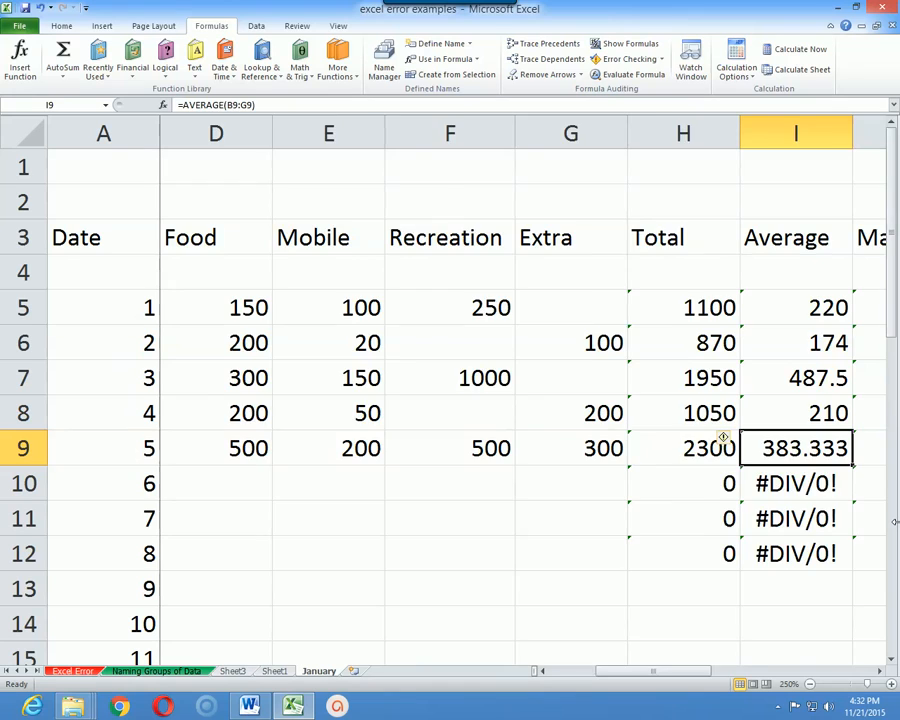
{"action": "key", "text": "Right"}
{"action": "key", "text": "Right"}
{"action": "key", "text": "Right"}
{"action": "key", "text": "Right"}
{"action": "key", "text": "Right"}
{"action": "key", "text": "Right"}
{"action": "key", "text": "Right"}
{"action": "key", "text": "Up"}
{"action": "key", "text": "Up"}
{"action": "key", "text": "Up"}
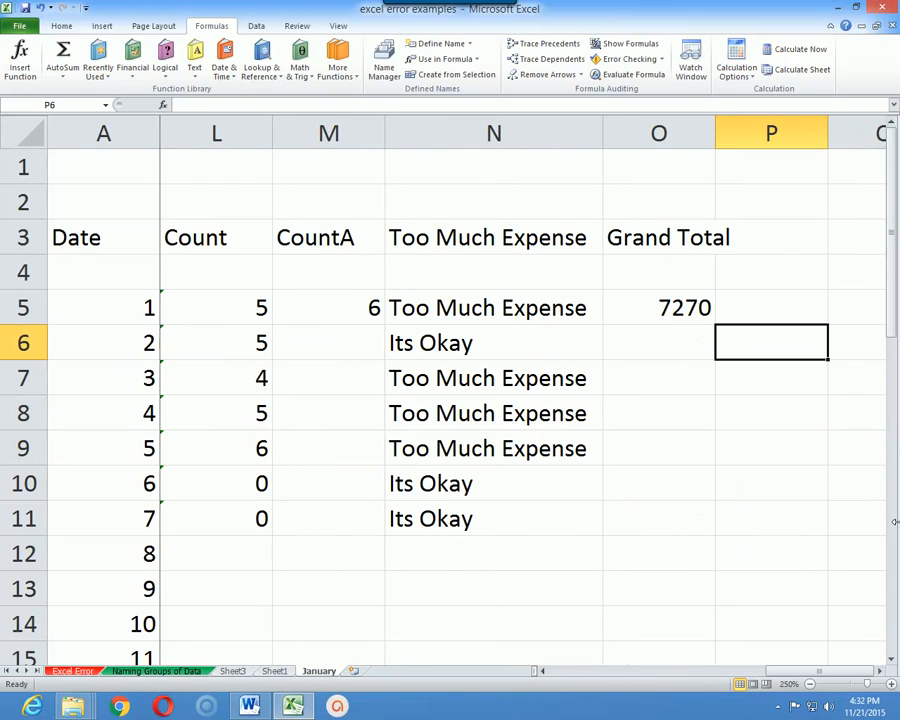
{"action": "key", "text": "Up"}
{"action": "key", "text": "Left"}
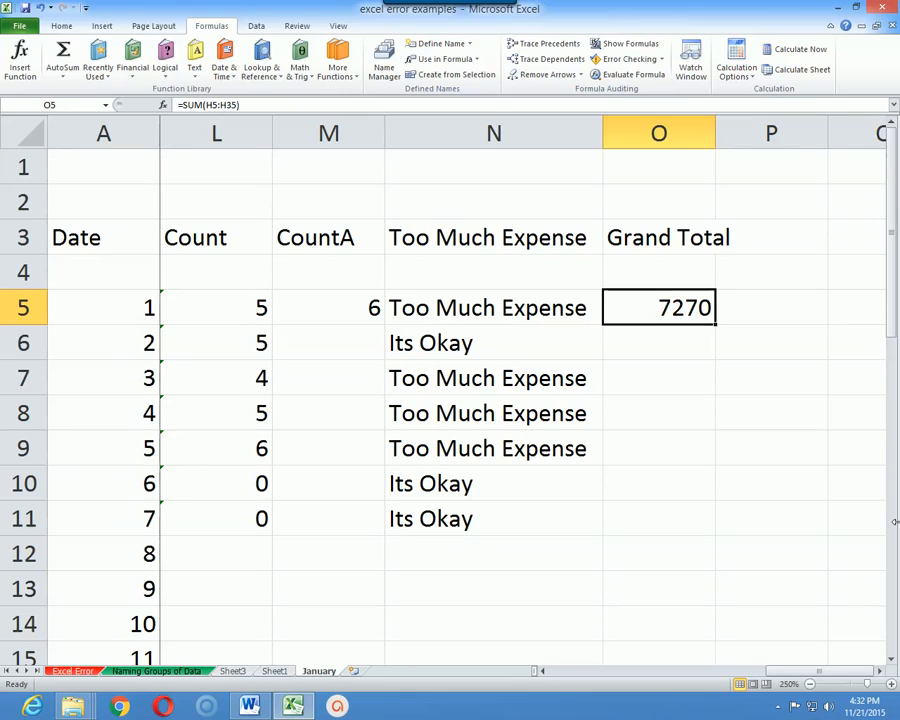
{"action": "key", "text": "Right"}
{"action": "key", "text": "Right"}
{"action": "key", "text": "Left"}
{"action": "key", "text": "Left"}
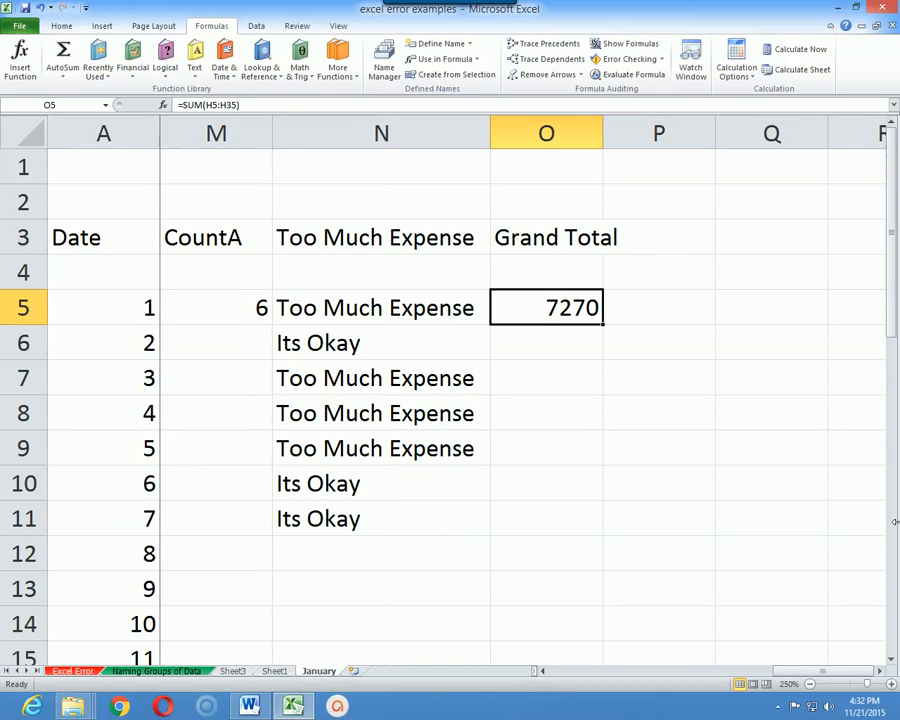
{"action": "key", "text": "Right"}
{"action": "key", "text": "Right"}
{"action": "key", "text": "Left"}
{"action": "key", "text": "Left"}
{"action": "key", "text": "Right"}
{"action": "key", "text": "Right"}
{"action": "key", "text": "Up"}
{"action": "key", "text": "Up"}
{"action": "key", "text": "Up"}
{"action": "key", "text": "Up"}
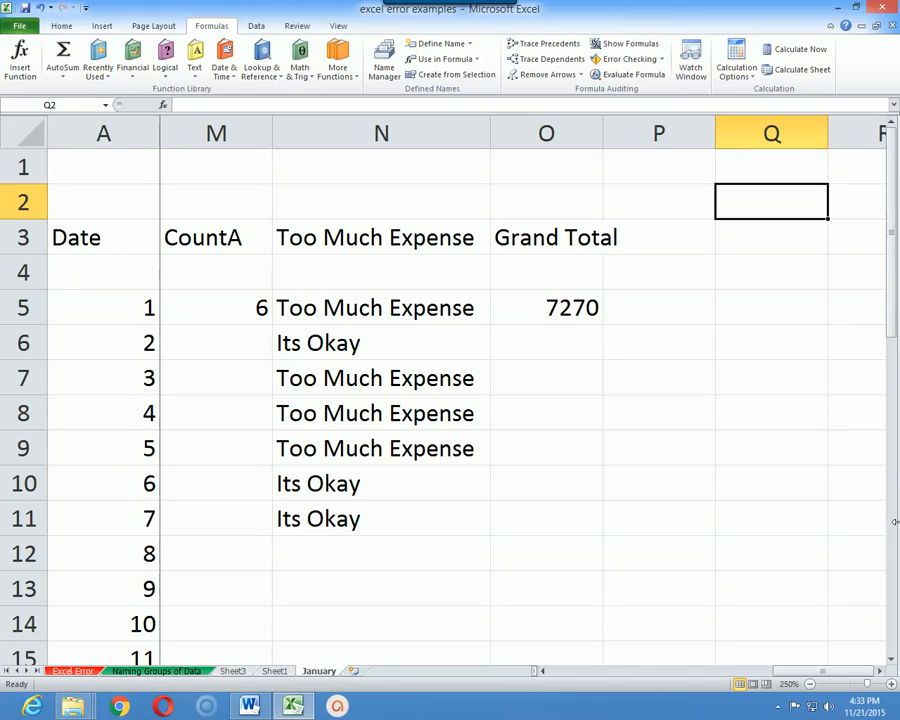
- Widen column O so the Grand Total heading fits inside its cell with a little extra room
{"action": "key", "text": "Left"}
{"action": "key", "text": "Down"}
{"action": "key", "text": "Down"}
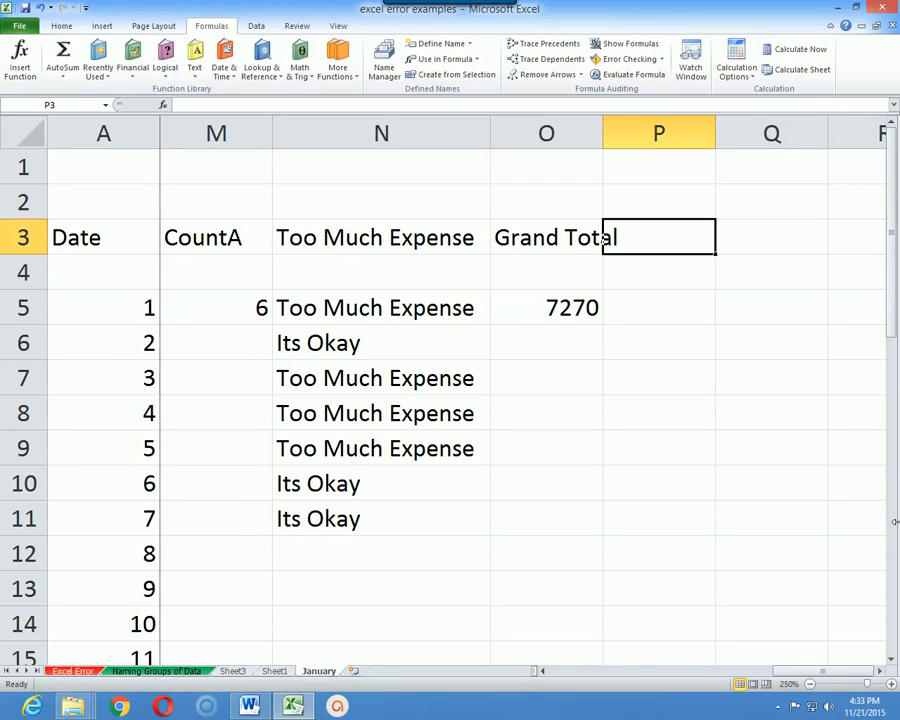
{"action": "key", "text": "Left"}
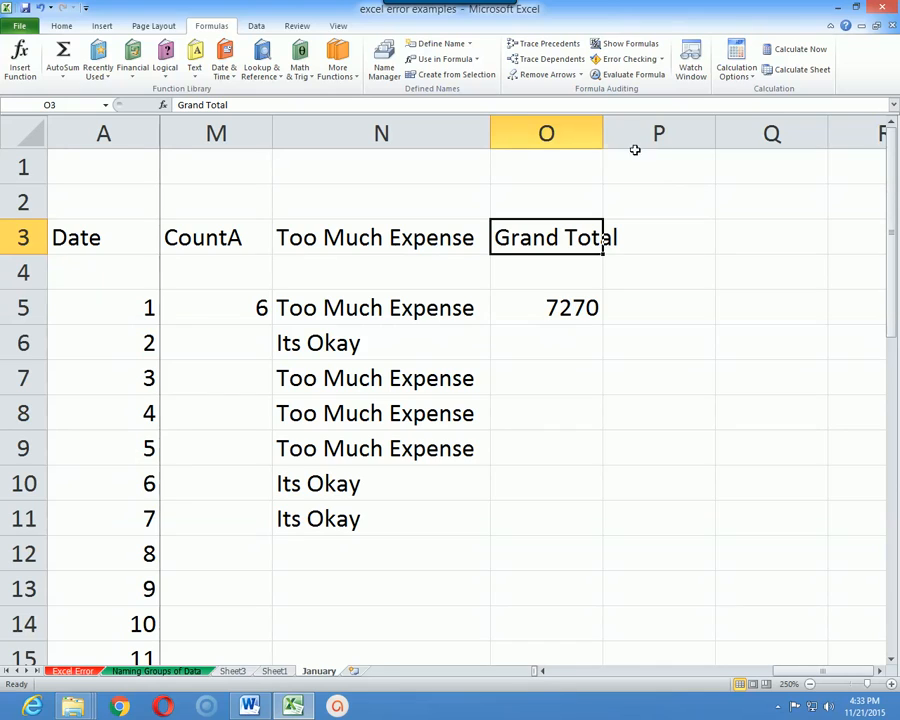
{"action": "double_click", "coordinate": [601, 131]}
{"action": "left_click", "coordinate": [645, 233]}
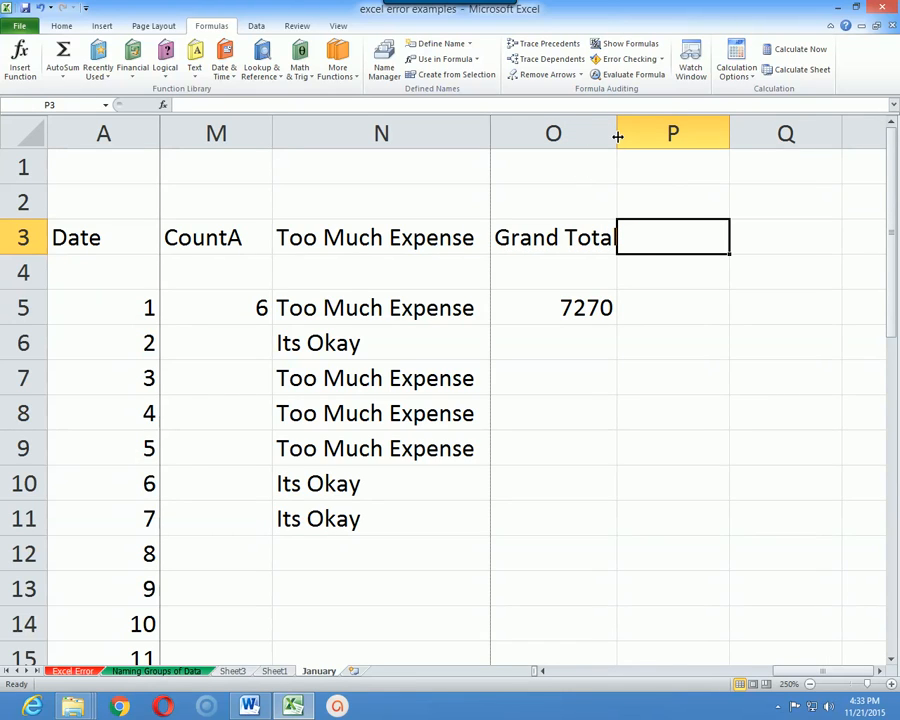
{"action": "left_click_drag", "start_coordinate": [617, 137], "coordinate": [636, 146]}
{"action": "left_click", "coordinate": [658, 228]}
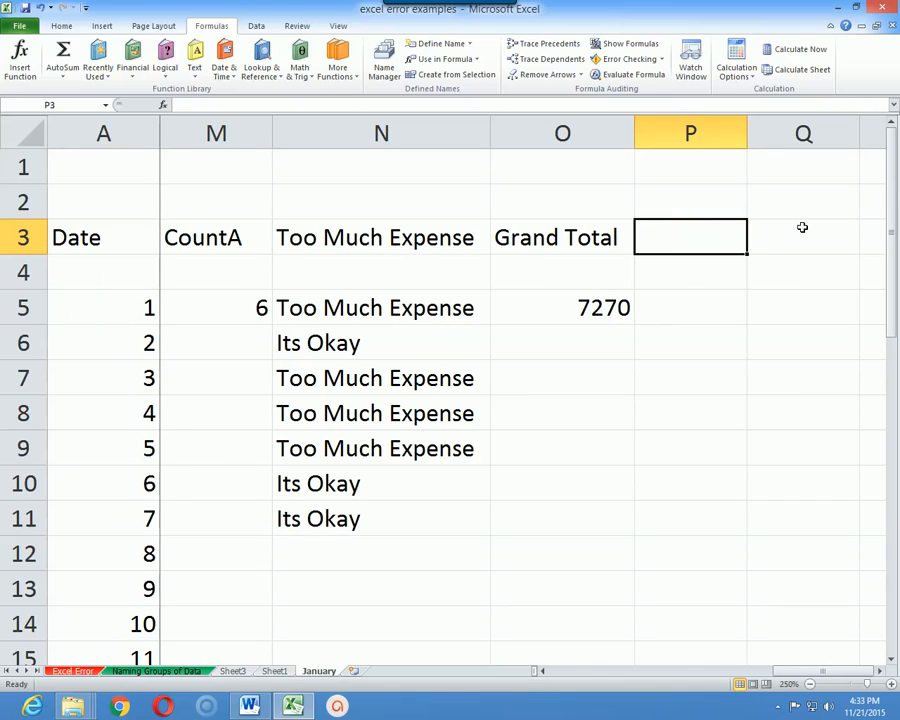
{"action": "key", "text": "Up"}
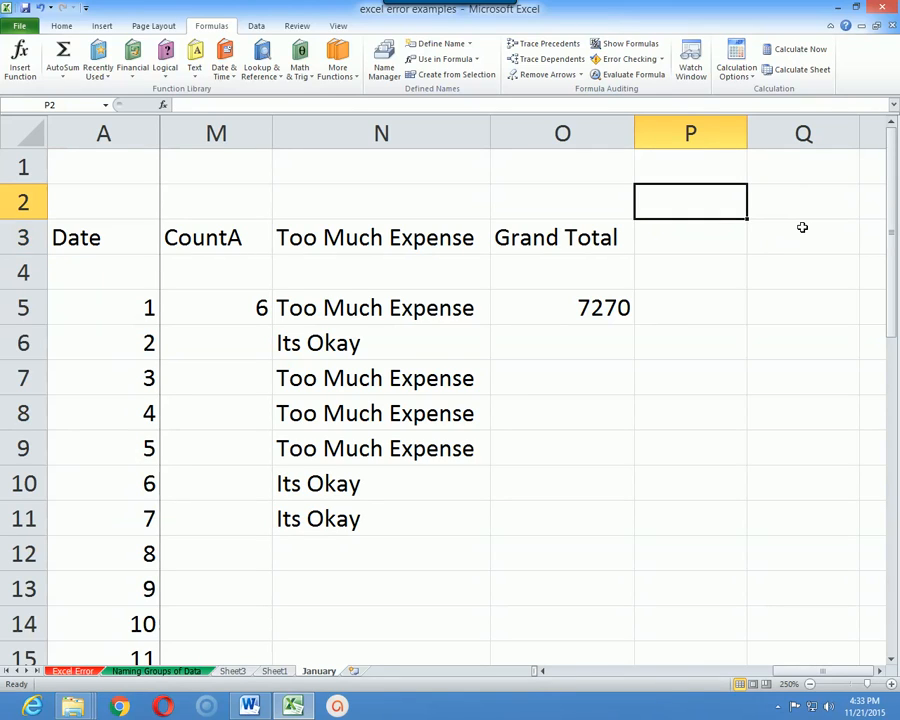
{"action": "key", "text": "Down"}
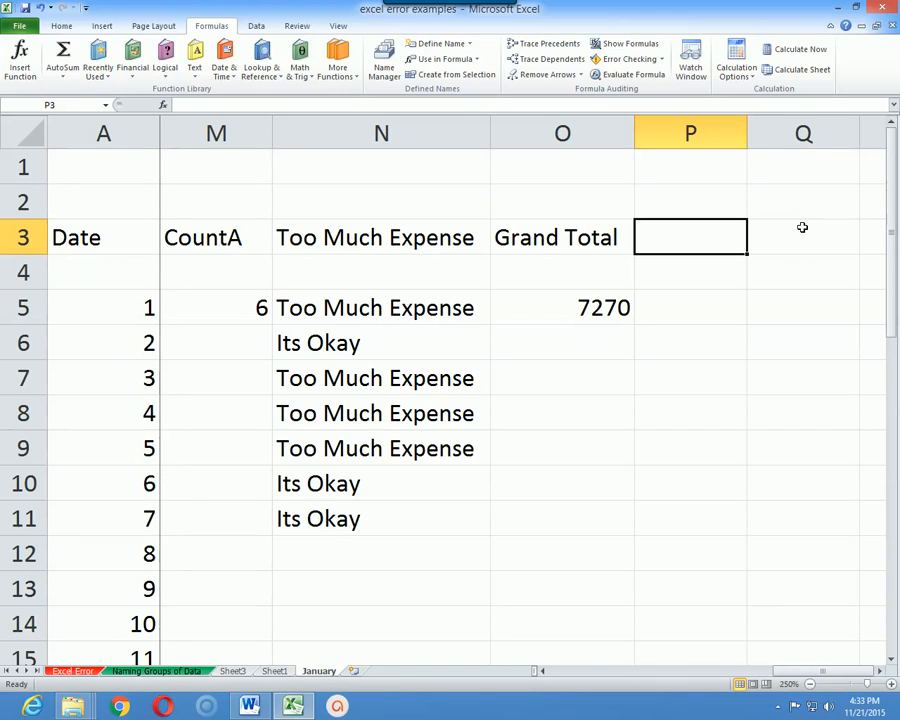
- Enter the heading Cash in Hand in cell P3 and widen column P slightly
{"action": "type", "text": "Cash in "}
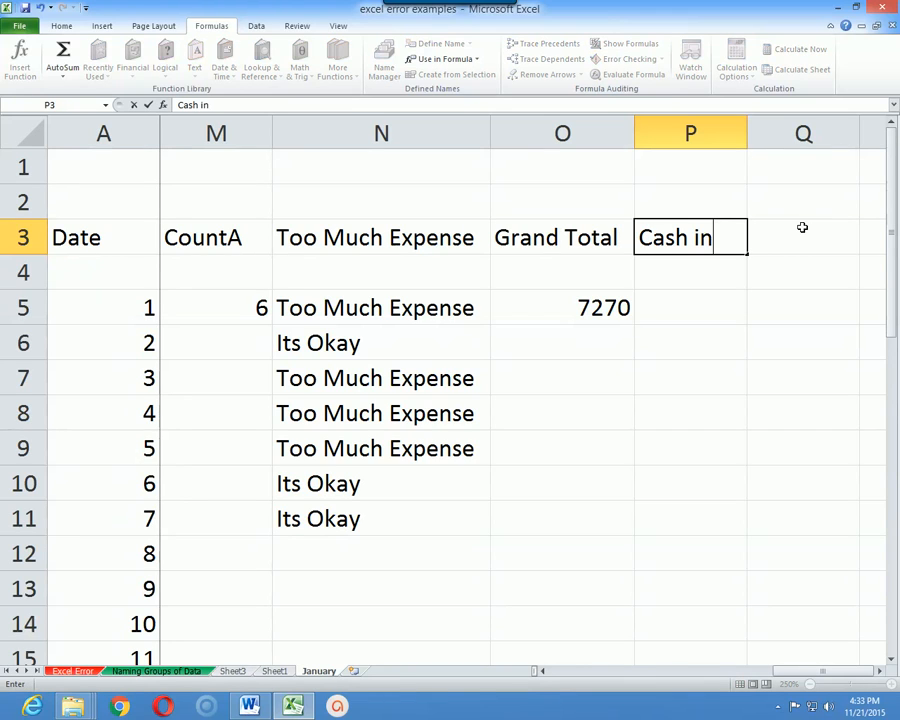
{"action": "type", "text": "Hand"}
{"action": "key", "text": "Return"}
{"action": "key", "text": "Return"}
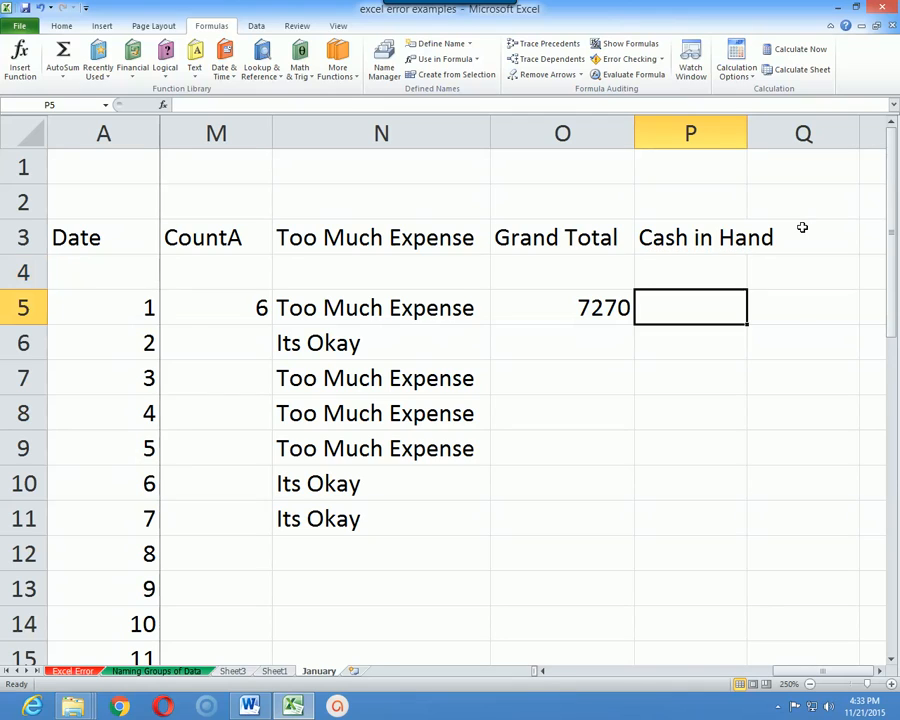
{"action": "left_click_drag", "start_coordinate": [747, 125], "coordinate": [765, 125]}
{"action": "left_click", "coordinate": [726, 420]}
- Enter the label Bank= in cell N1 and the amount 50000 in cell O1
{"action": "left_click", "coordinate": [446, 192]}
{"action": "left_click", "coordinate": [446, 170]}
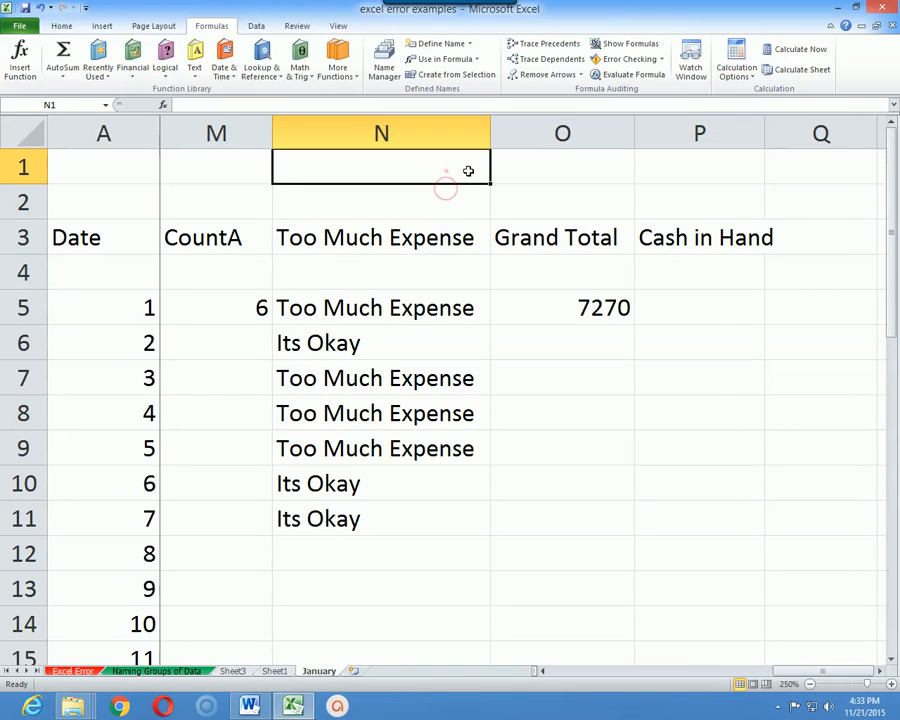
{"action": "type", "text": "Bank="}
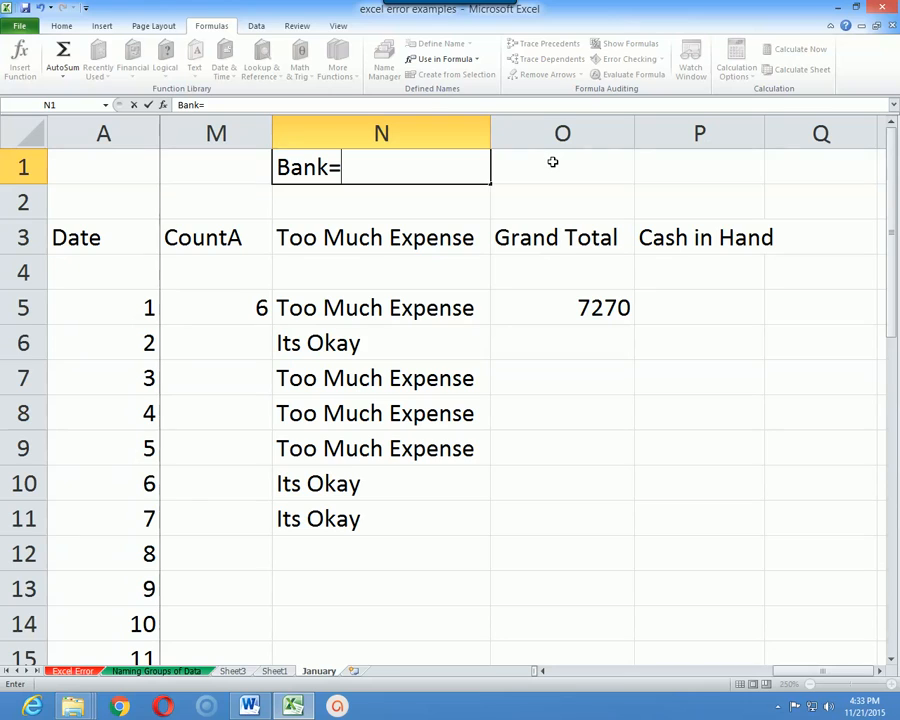
{"action": "left_click", "coordinate": [552, 162]}
{"action": "key", "text": "Left"}
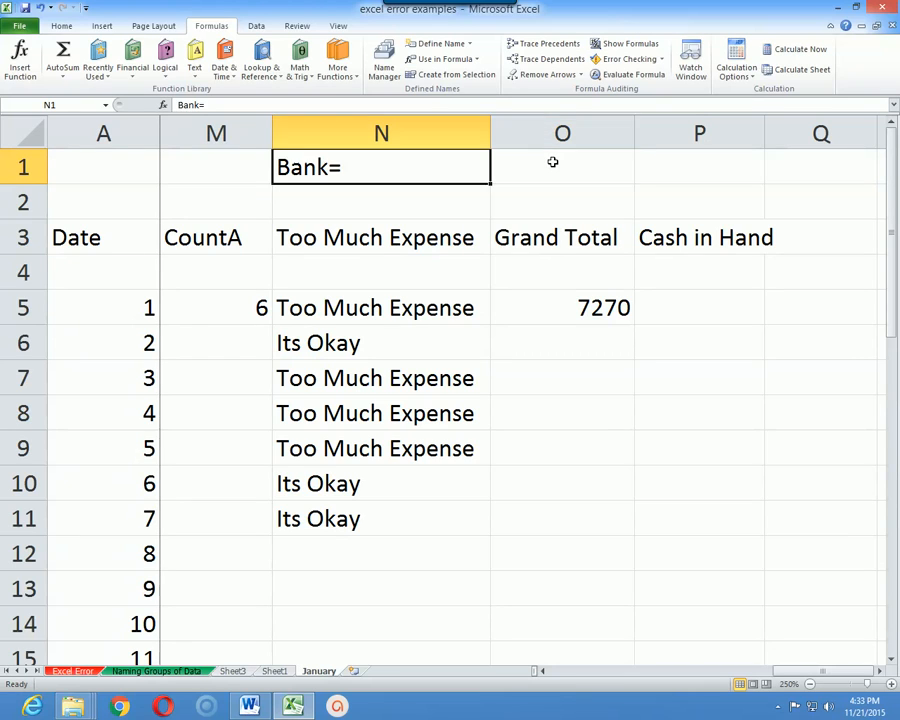
{"action": "key", "text": "Right"}
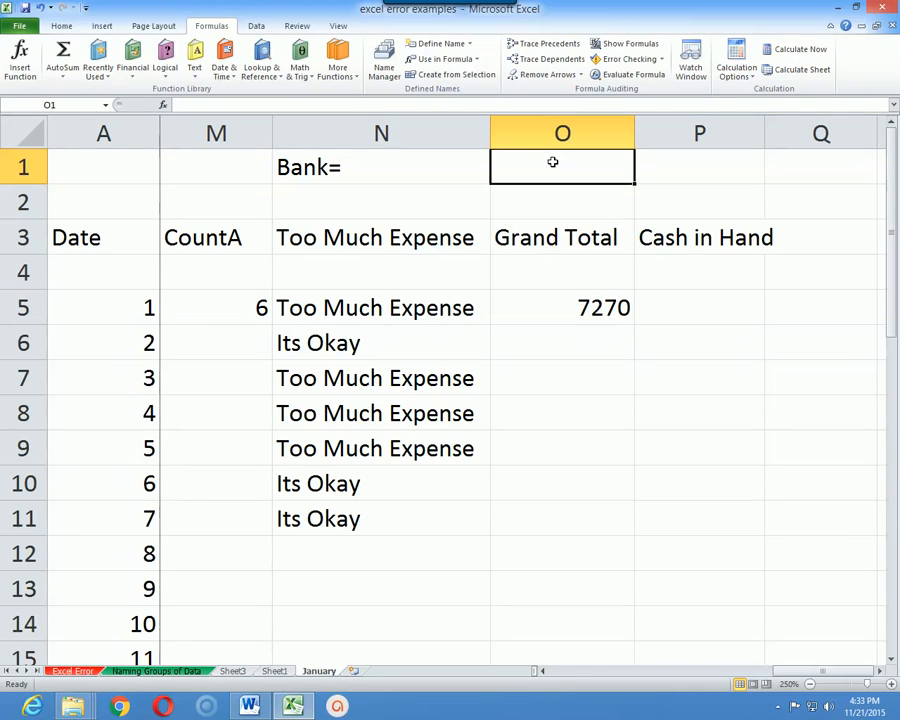
{"action": "type", "text": "50000"}
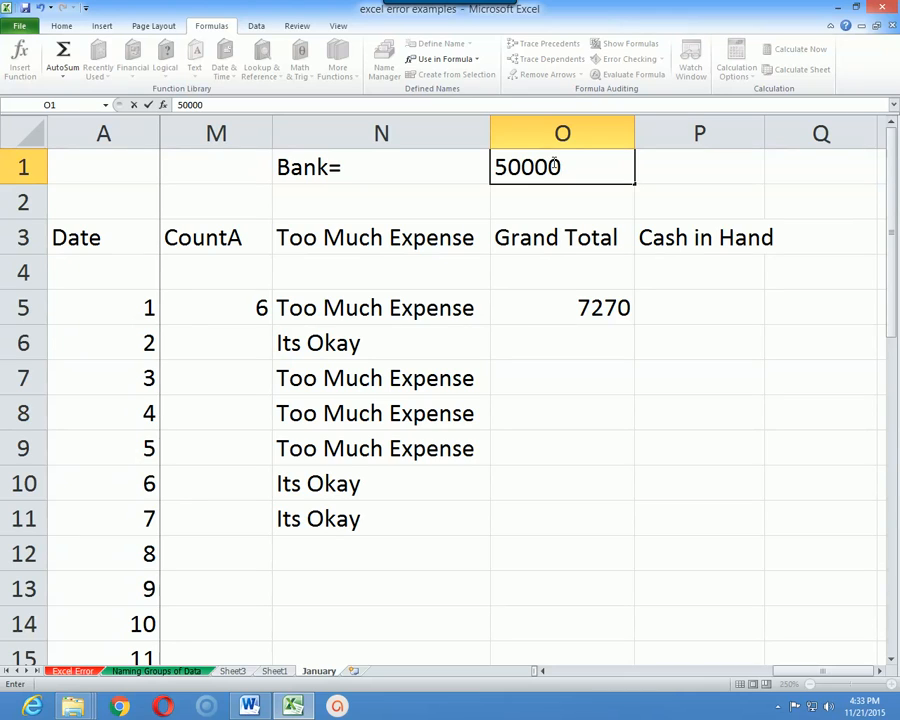
{"action": "key", "text": "Return"}
{"action": "left_click", "coordinate": [552, 162]}
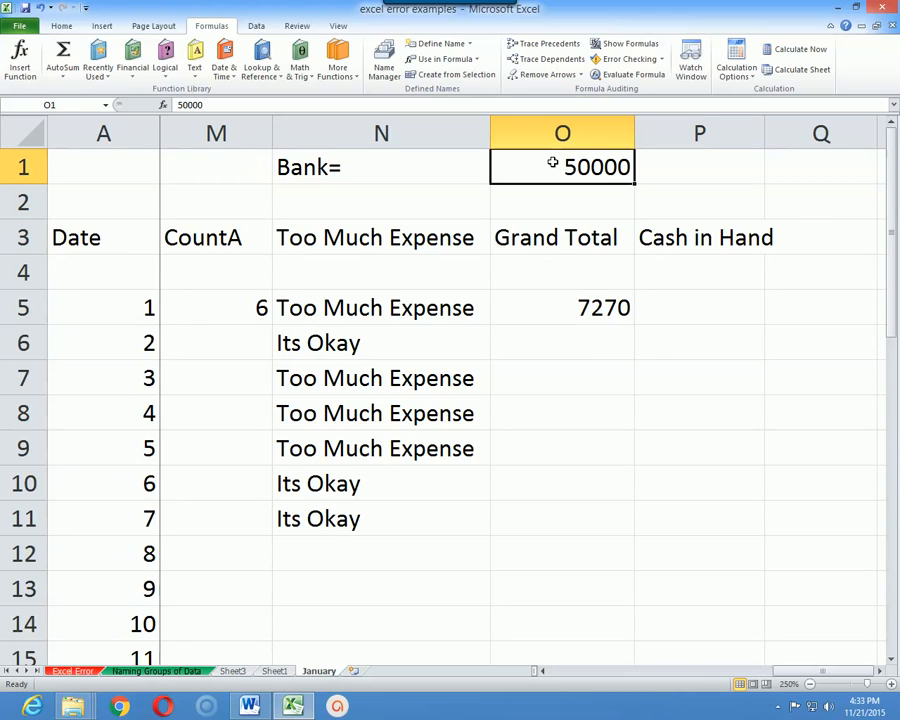
{"action": "key", "text": "Left"}
{"action": "key", "text": "Right"}
{"action": "key", "text": "Left"}
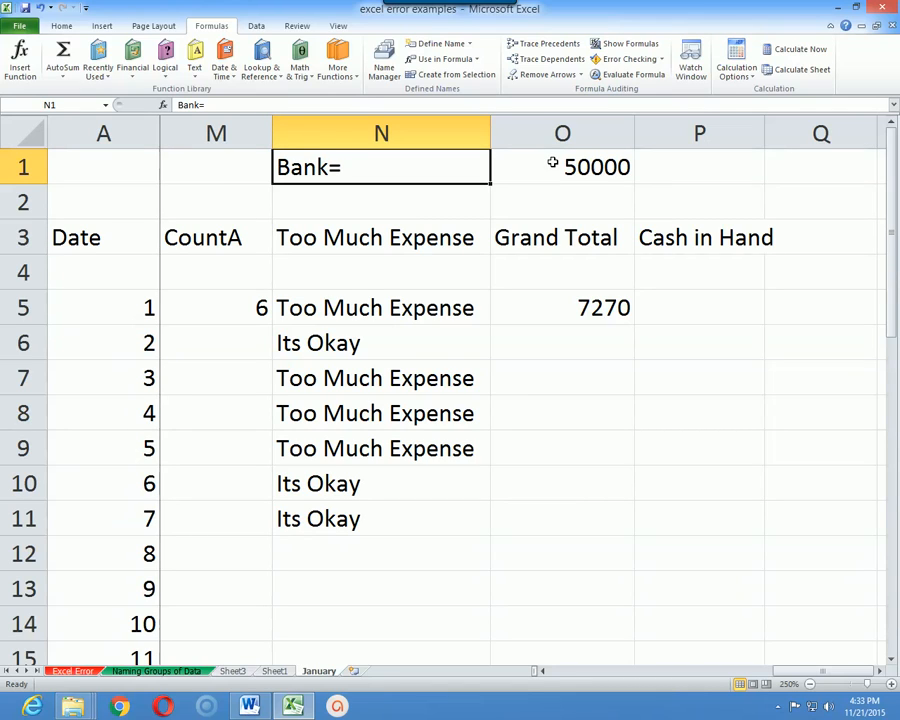
{"action": "key", "text": "Right"}
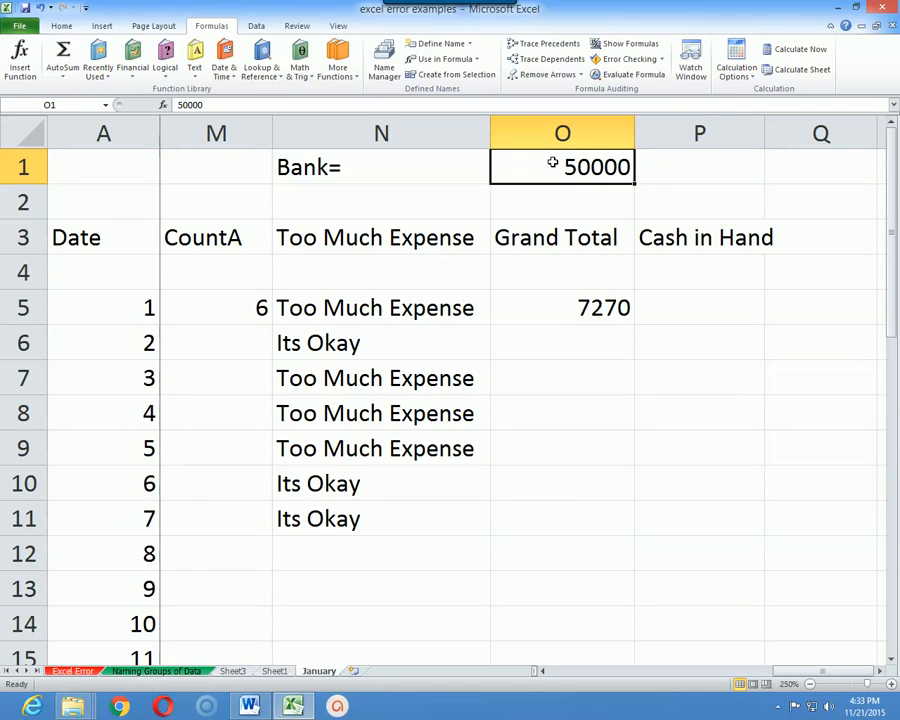
{"action": "key", "text": "Left"}
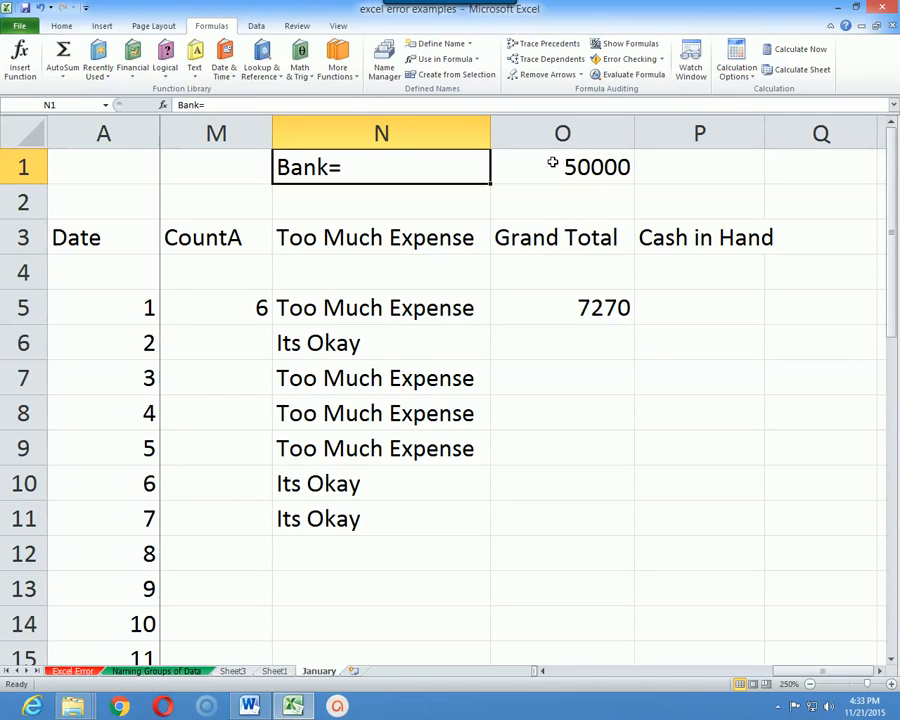
{"action": "left_click", "coordinate": [552, 162]}
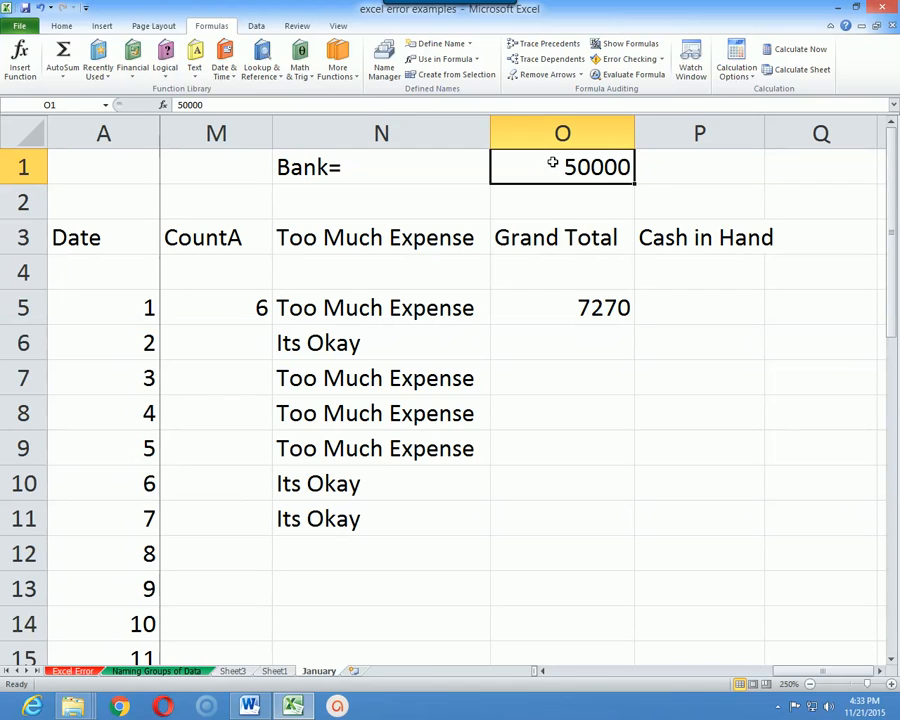
{"action": "key", "text": "Left"}
{"action": "left_click", "coordinate": [552, 162]}
- Enter the formula =O1-O5 in cell P5 under the Cash in Hand heading
{"action": "key", "text": "Down"}
{"action": "key", "text": "Down"}
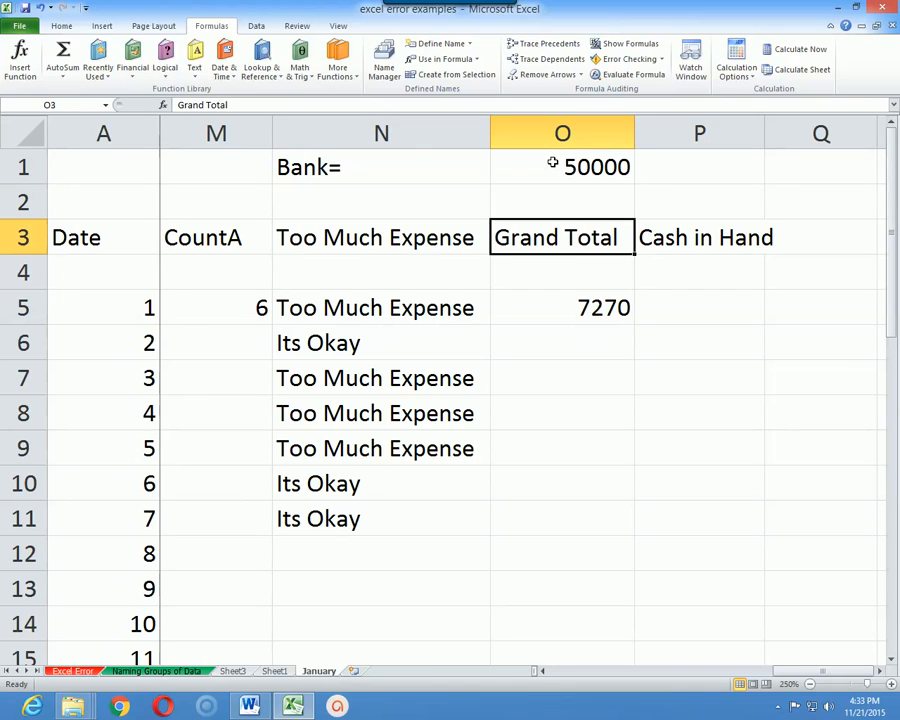
{"action": "key", "text": "Down"}
{"action": "key", "text": "Right"}
{"action": "key", "text": "Down"}
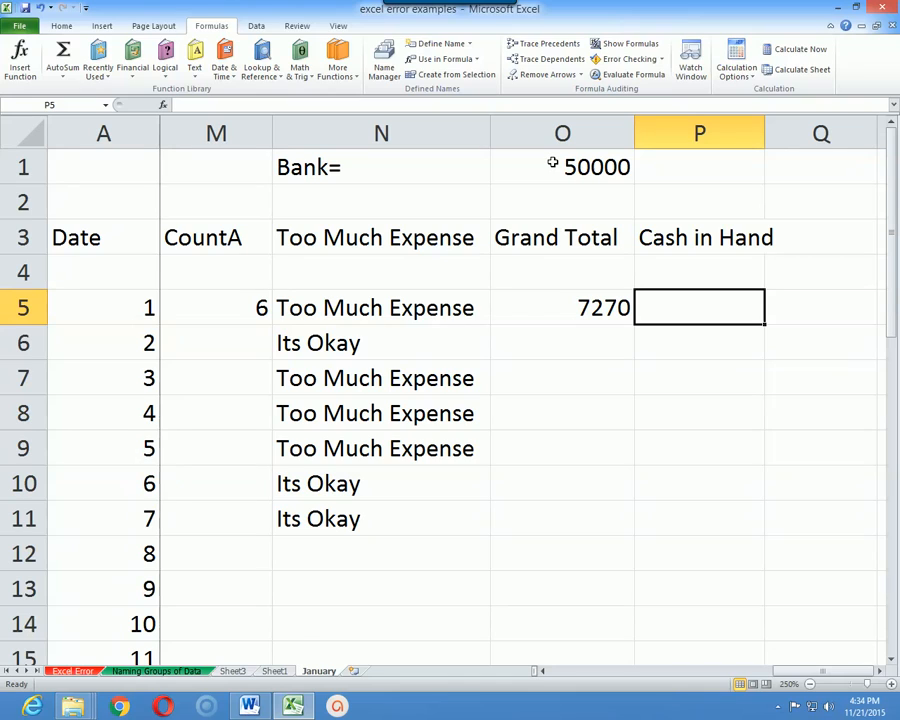
{"action": "type", "text": "="}
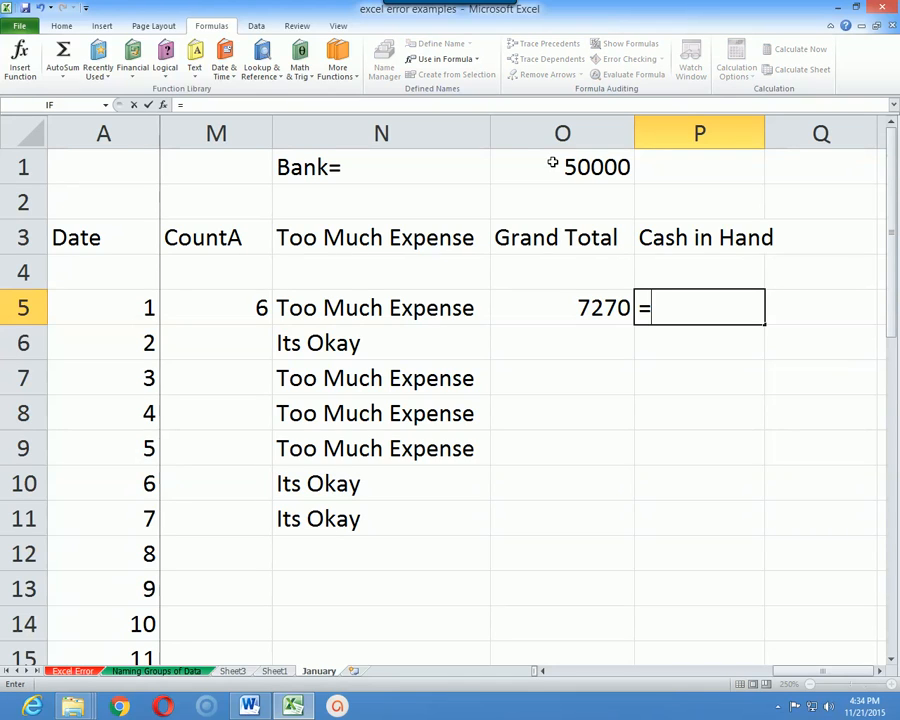
{"action": "left_click", "coordinate": [552, 162]}
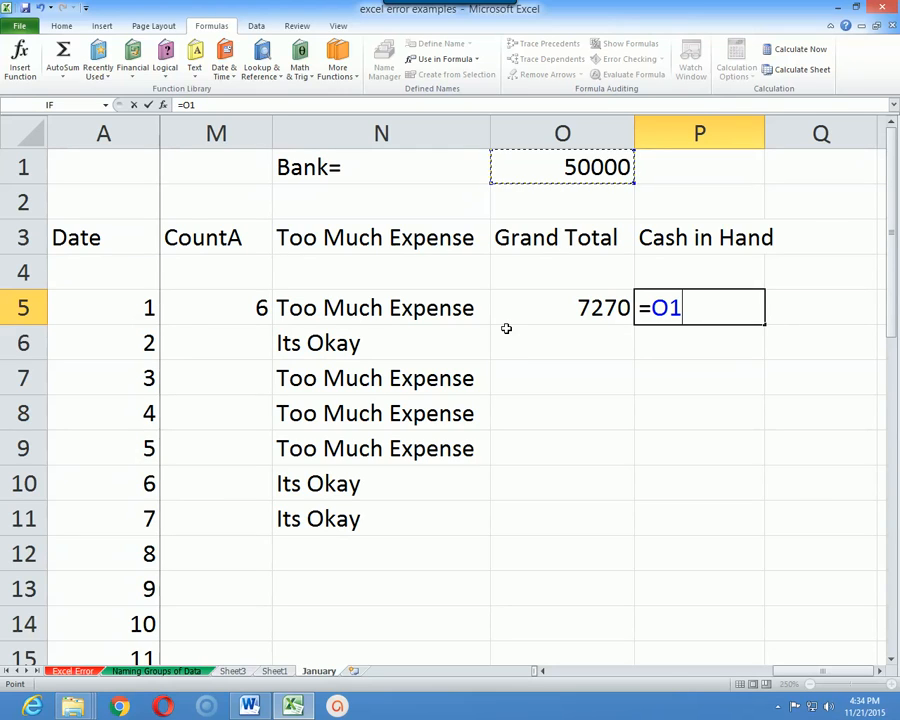
{"action": "type", "text": "-"}
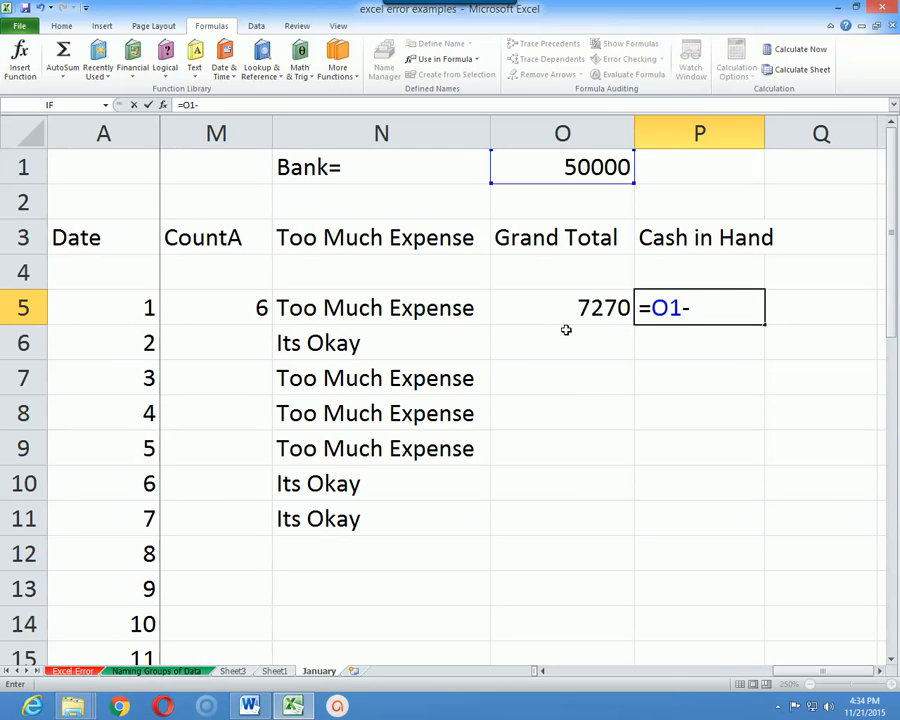
{"action": "left_click", "coordinate": [589, 307]}
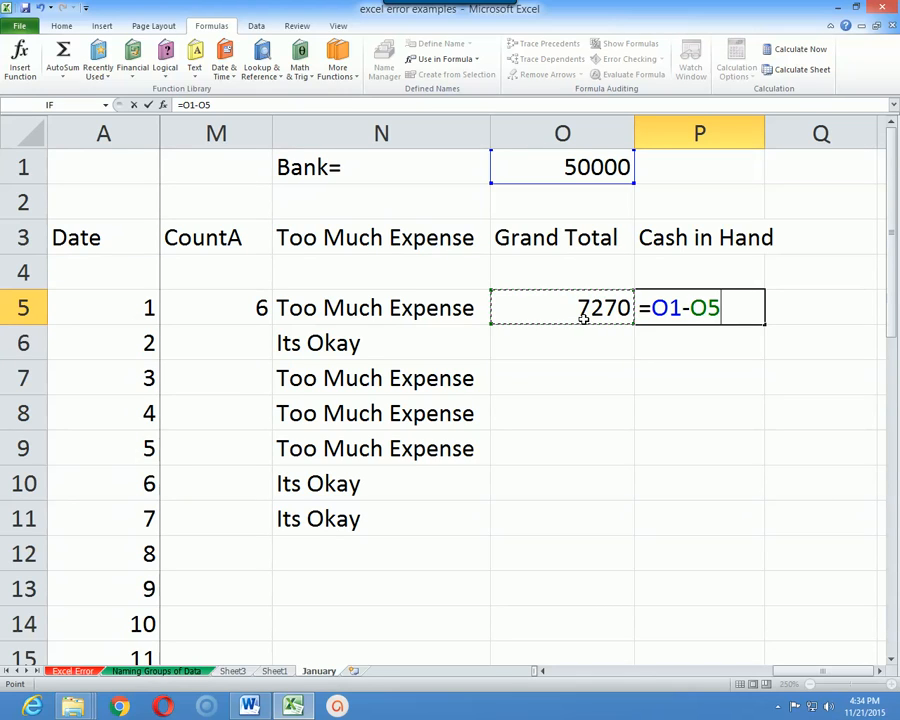
{"action": "key", "text": "Return"}
{"action": "key", "text": "Up"}
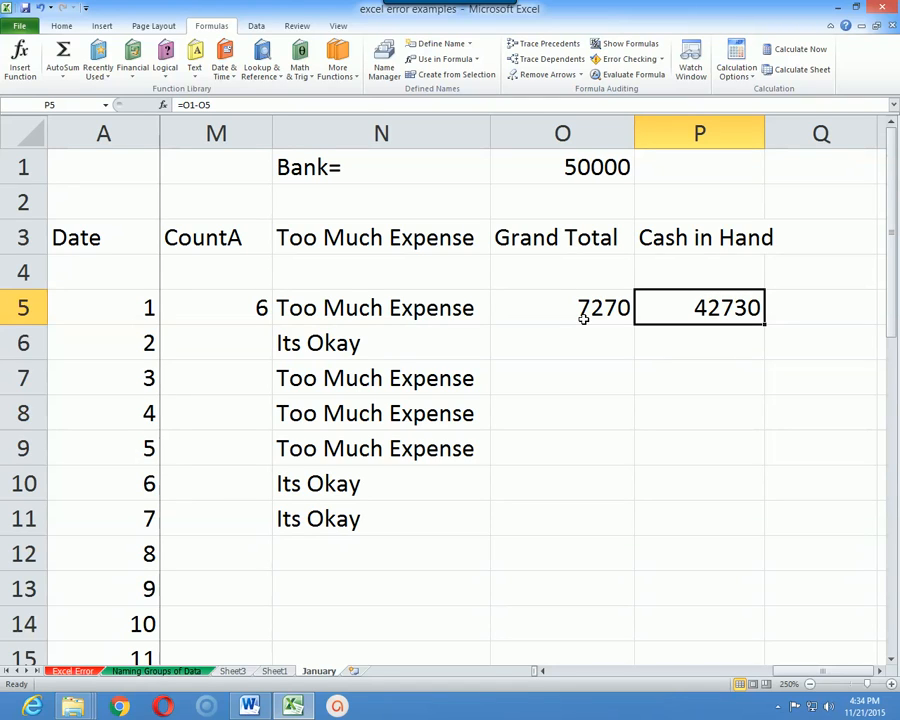
- Copy the date 5 expenses in B9:G9 into the date 6 row, starting at cell B10
{"action": "key", "text": "Left"}
{"action": "key", "text": "Left"}
{"action": "key", "text": "Left"}
{"action": "key", "text": "Left"}
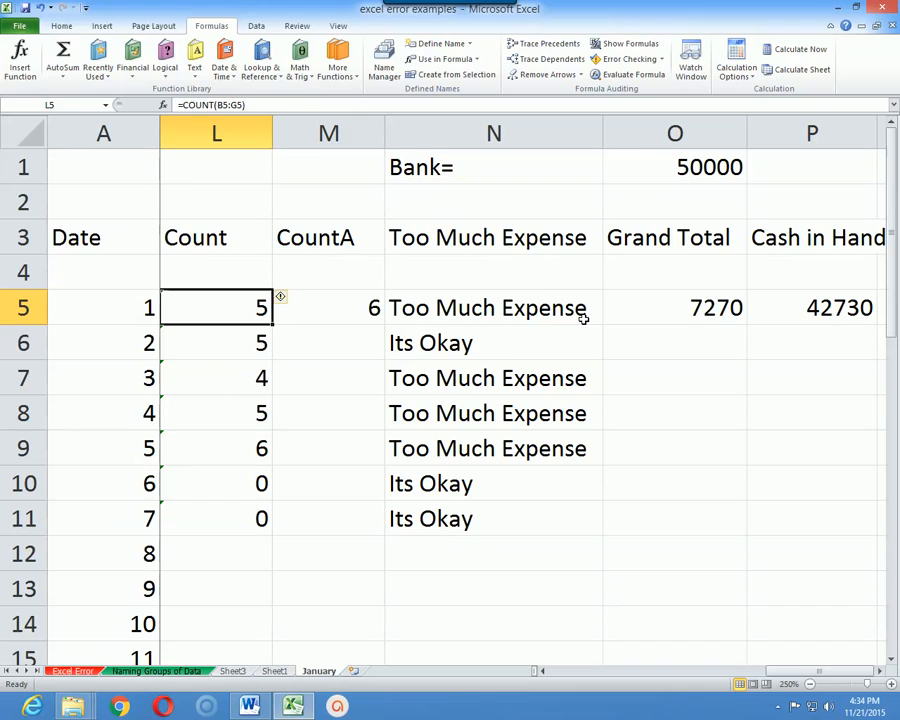
{"action": "key", "text": "Left"}
{"action": "key", "text": "Left"}
{"action": "key", "text": "Left"}
{"action": "key", "text": "Down"}
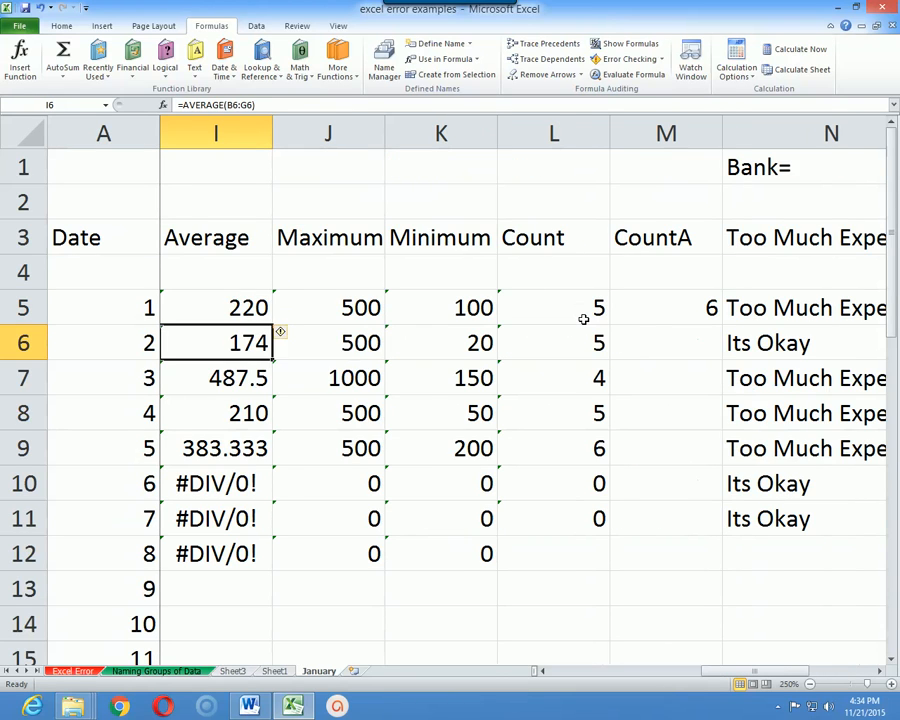
{"action": "key", "text": "Left"}
{"action": "key", "text": "Left"}
{"action": "key", "text": "Down"}
{"action": "key", "text": "Left"}
{"action": "key", "text": "Left"}
{"action": "key", "text": "Down"}
{"action": "key", "text": "Down"}
{"action": "key", "text": "Down"}
{"action": "key", "text": "Down"}
{"action": "key", "text": "Up"}
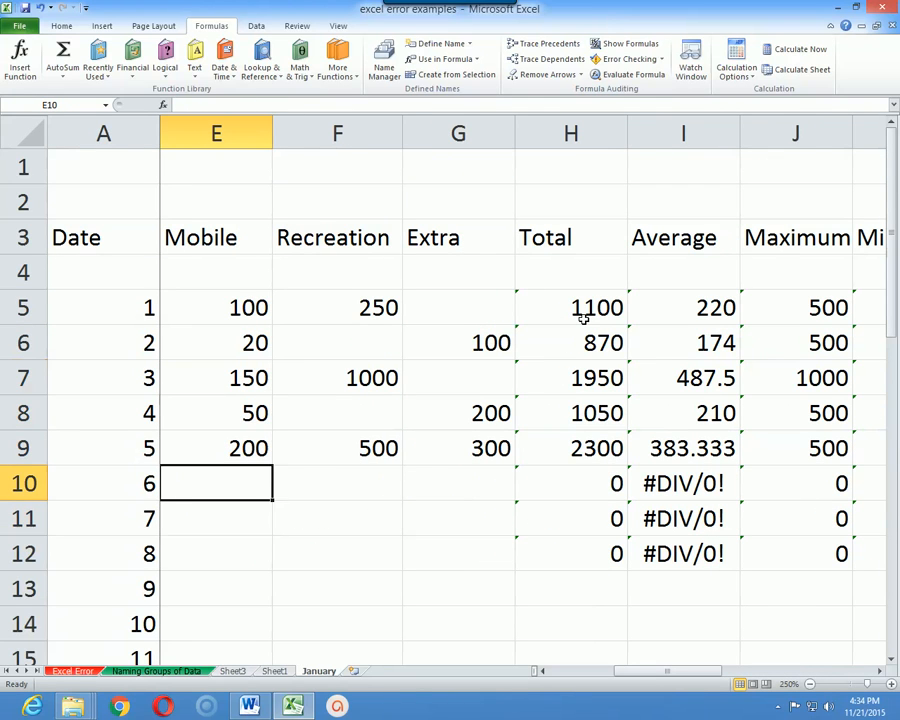
{"action": "key", "text": "Up"}
{"action": "key", "text": "Left"}
{"action": "key", "text": "Left"}
{"action": "key", "text": "Left"}
{"action": "key", "text": "Left"}
{"action": "key", "text": "Down"}
{"action": "key", "text": "Down"}
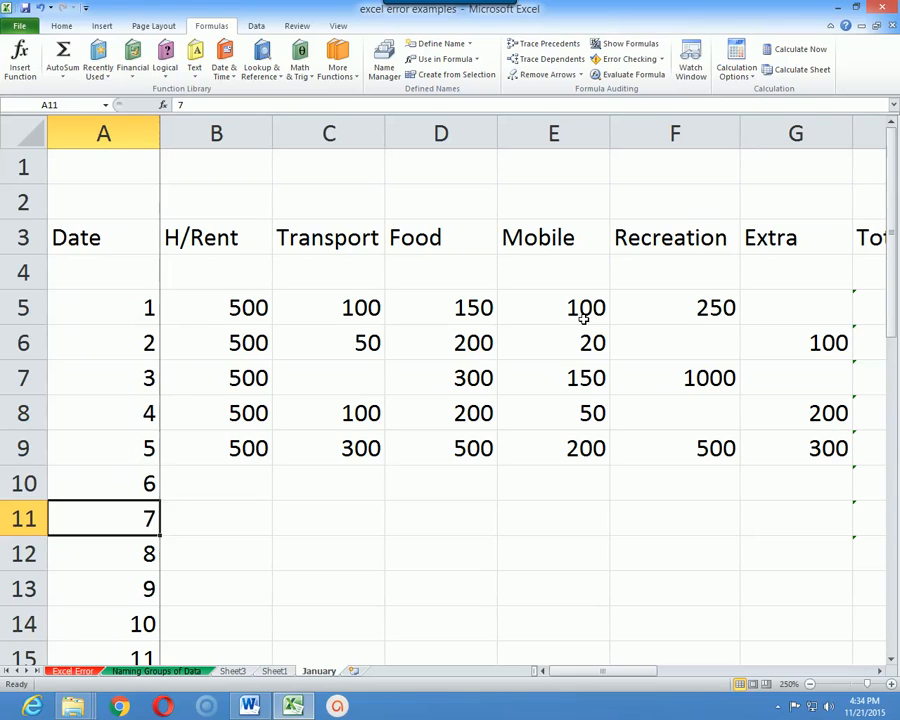
{"action": "key", "text": "Up"}
{"action": "key", "text": "Up"}
{"action": "key", "text": "Up"}
{"action": "key", "text": "Down"}
{"action": "key", "text": "Right"}
{"action": "key", "text": "shift+Right"}
{"action": "key", "text": "shift+Right"}
{"action": "key", "text": "shift+Right"}
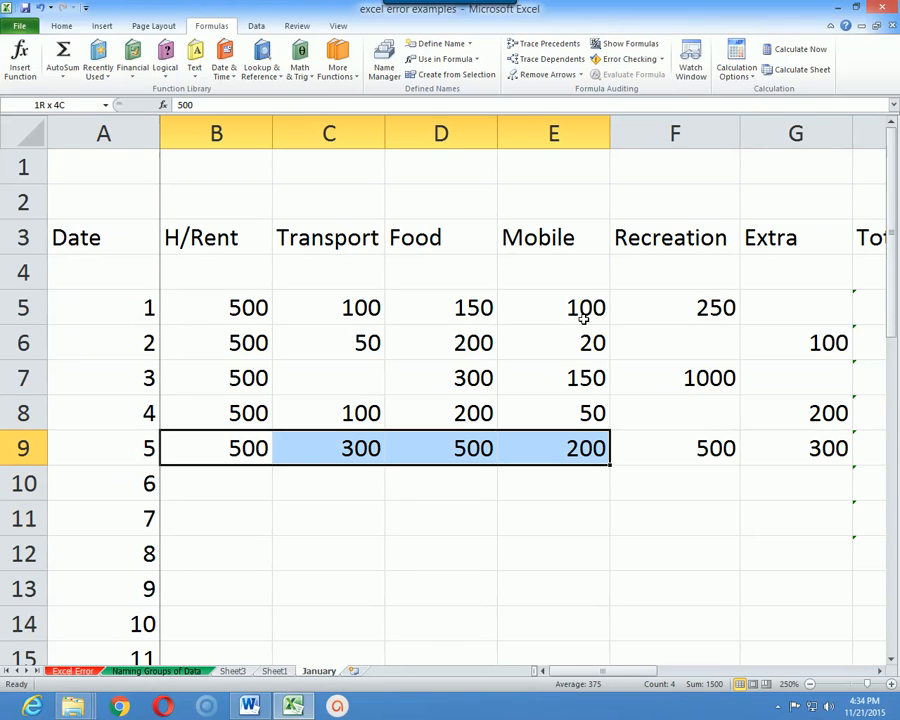
{"action": "key", "text": "shift+Right"}
{"action": "key", "text": "shift+Right"}
{"action": "key", "text": "ctrl+c"}
{"action": "key", "text": "Down"}
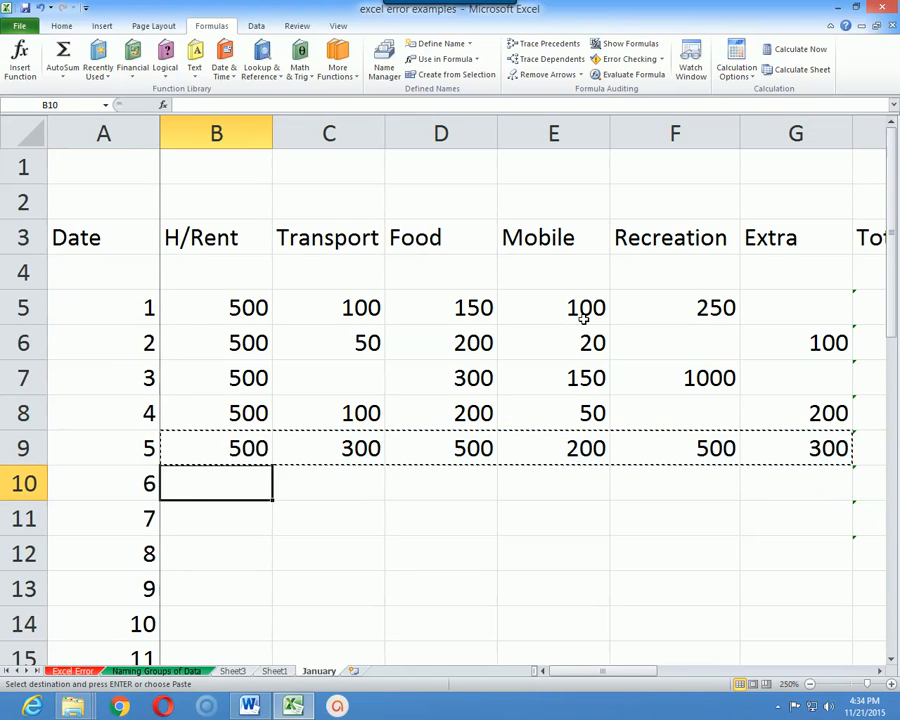
{"action": "key", "text": "ctrl+v"}
- Set the Transport expense for date 6 in cell C10 to 1000
{"action": "key", "text": "Right"}
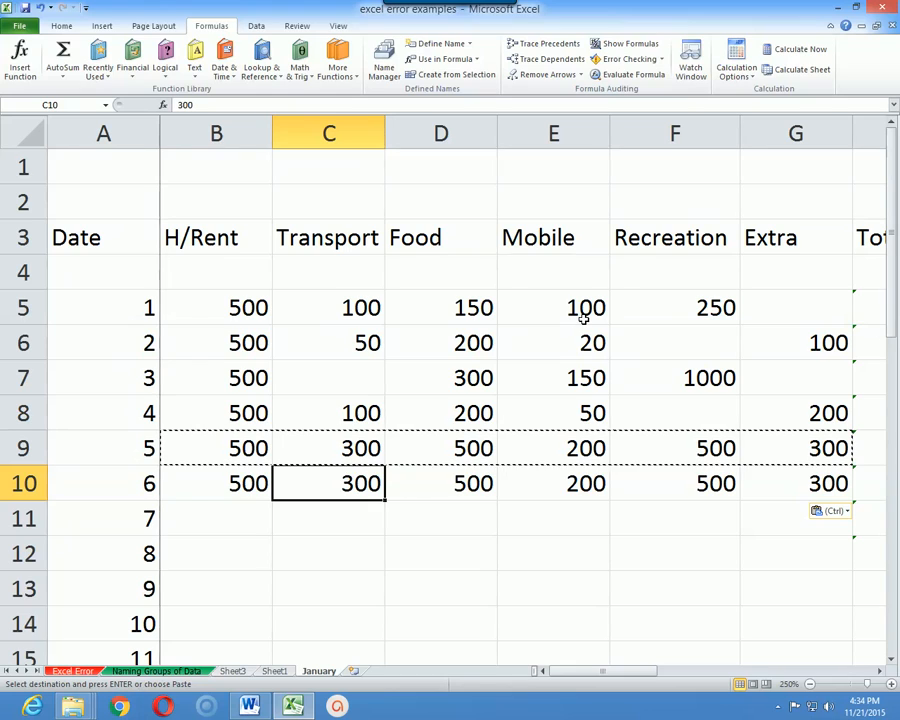
{"action": "type", "text": "1000"}
{"action": "key", "text": "Return"}
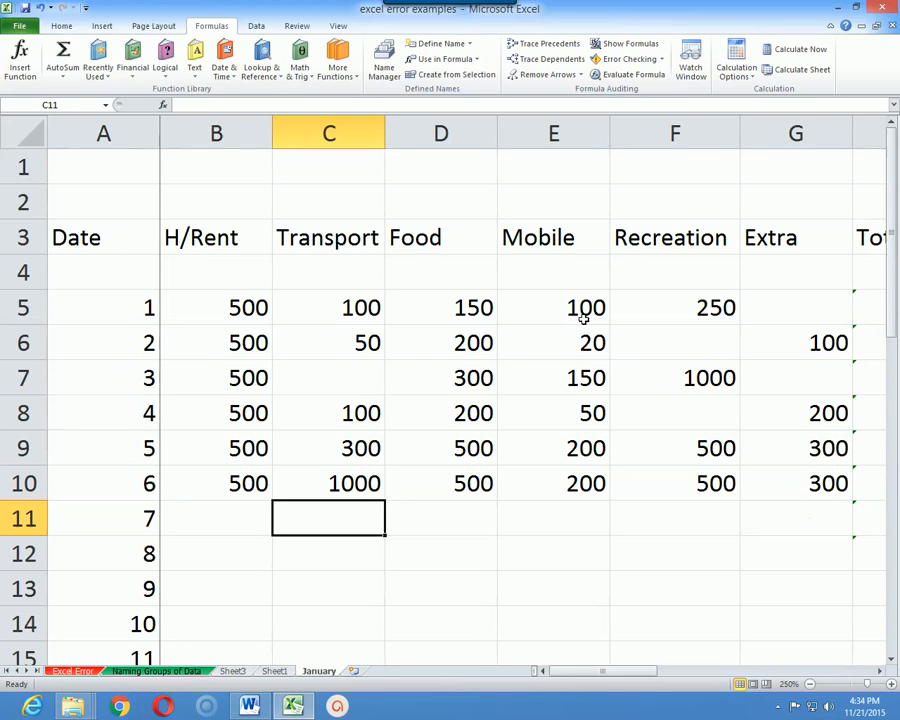
- Copy the date 6 expenses in B10:G10 into the date 7 row, starting at cell B11
{"action": "key", "text": "Left"}
{"action": "key", "text": "Up"}
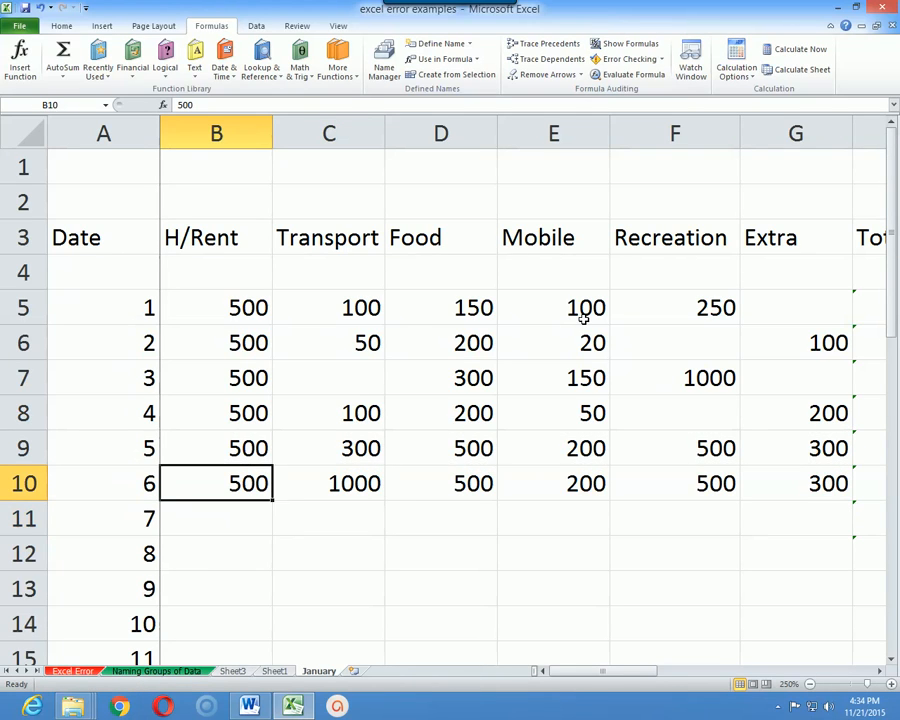
{"action": "key", "text": "shift+Right"}
{"action": "key", "text": "shift+Right"}
{"action": "key", "text": "shift+Right"}
{"action": "key", "text": "shift+Right"}
{"action": "key", "text": "shift+Right"}
{"action": "key", "text": "ctrl+c"}
{"action": "key", "text": "Down"}
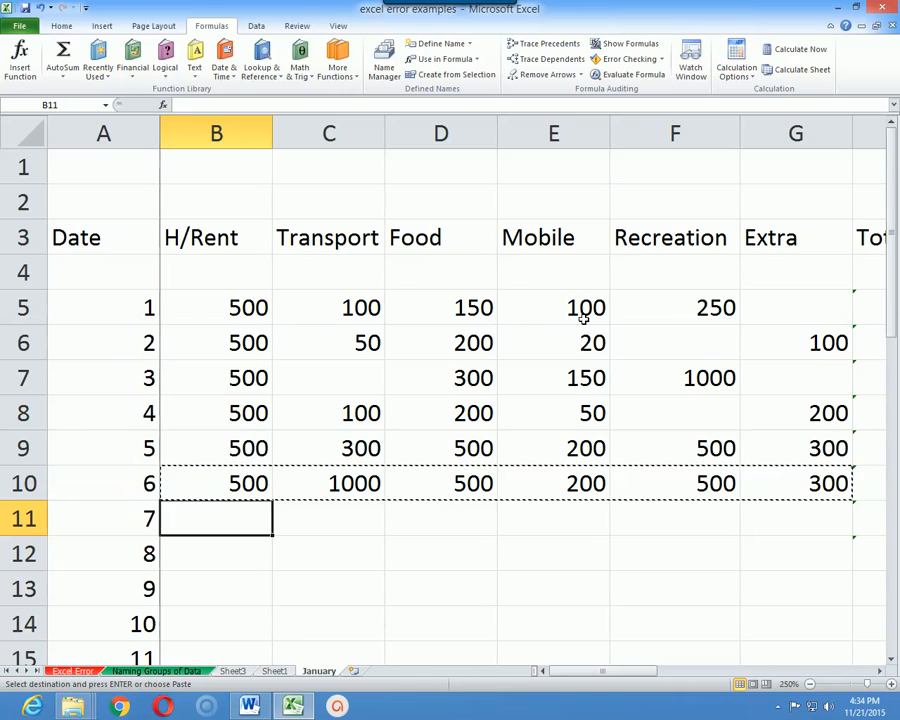
{"action": "key", "text": "ctrl+v"}
- Set the Recreation expense for date 7 in cell F11 to 700
{"action": "key", "text": "Right"}
{"action": "key", "text": "Right"}
{"action": "key", "text": "Right"}
{"action": "key", "text": "Right"}
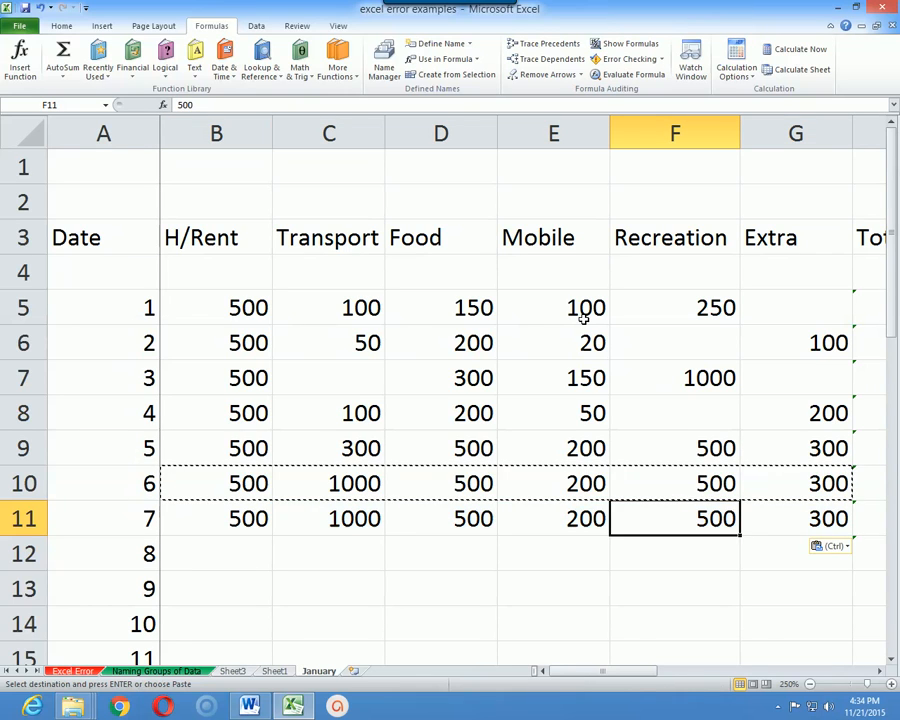
{"action": "type", "text": "700"}
{"action": "key", "text": "Right"}
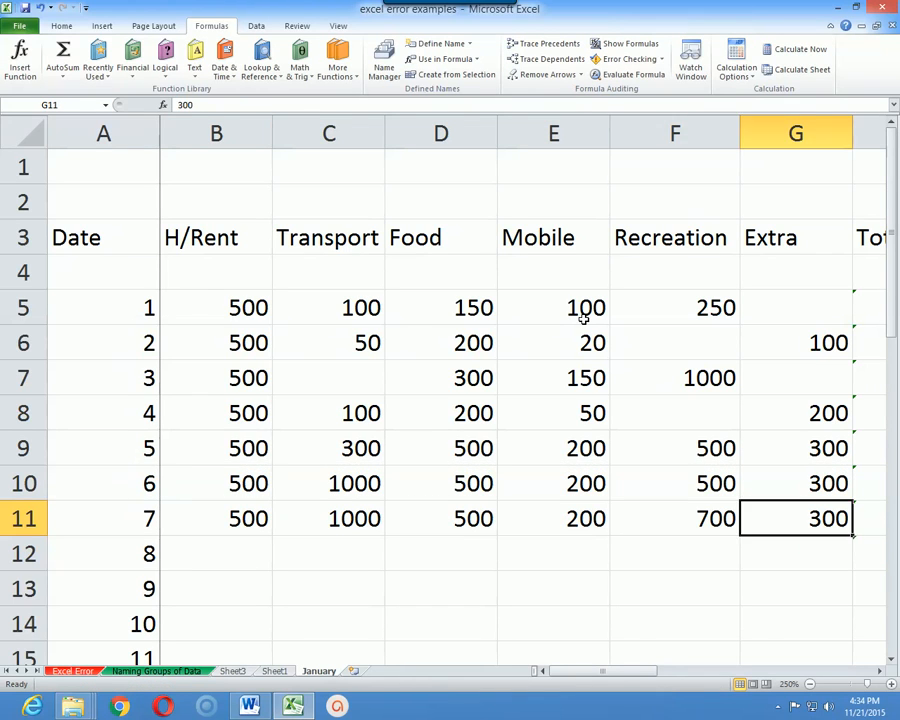
- Check the date 7 results in row 11, from Total through Average, Maximum, Minimum and Count to the expense flag
{"action": "key", "text": "Right"}
{"action": "key", "text": "Right"}
{"action": "key", "text": "Left"}
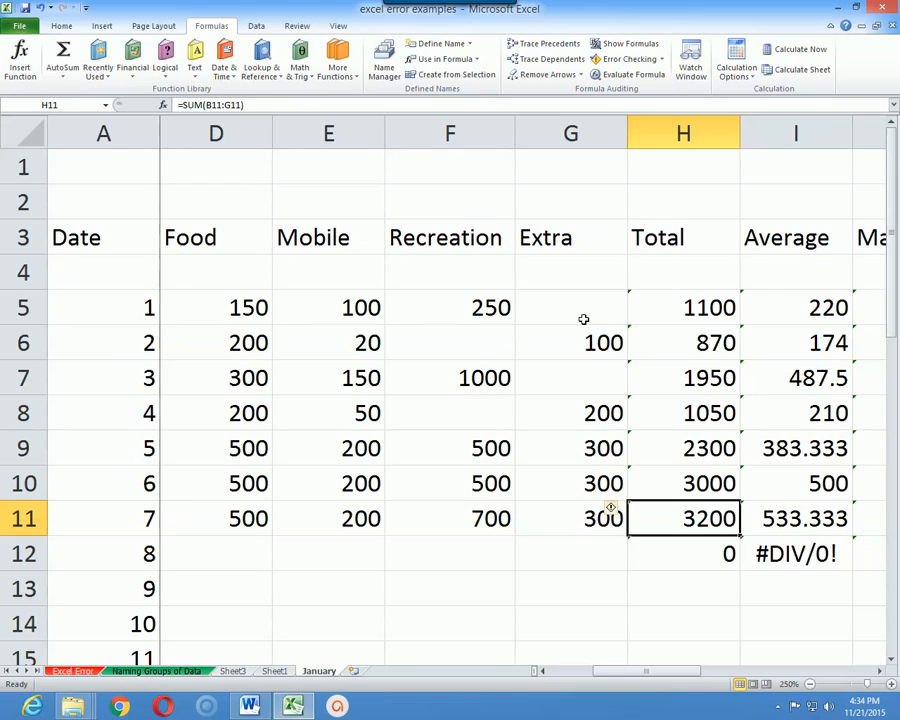
{"action": "key", "text": "Left"}
{"action": "key", "text": "Up"}
{"action": "key", "text": "Right"}
{"action": "key", "text": "Right"}
{"action": "key", "text": "Down"}
{"action": "key", "text": "Right"}
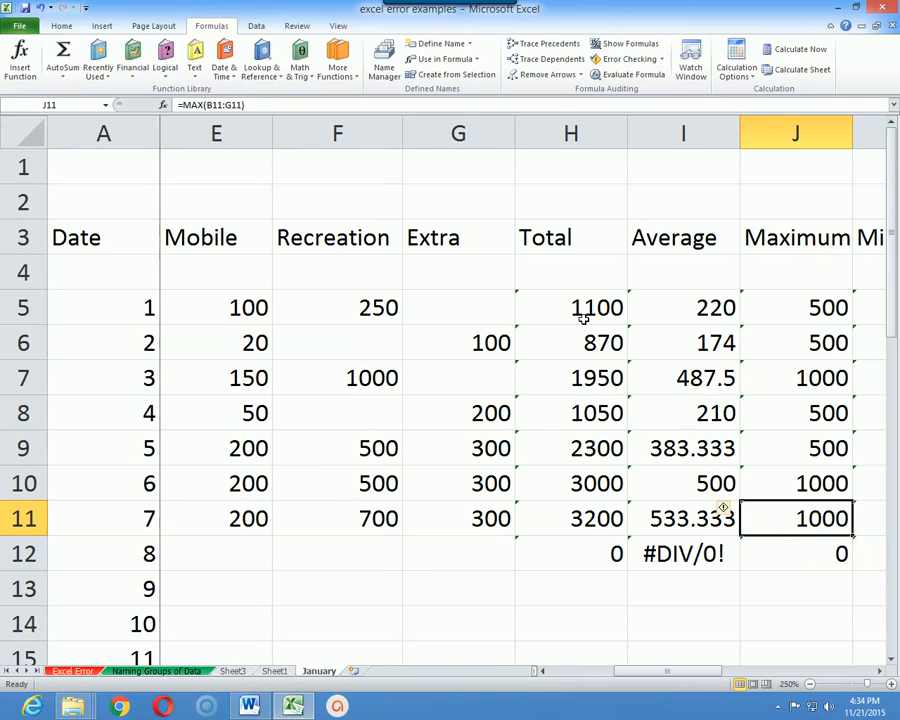
{"action": "key", "text": "Right"}
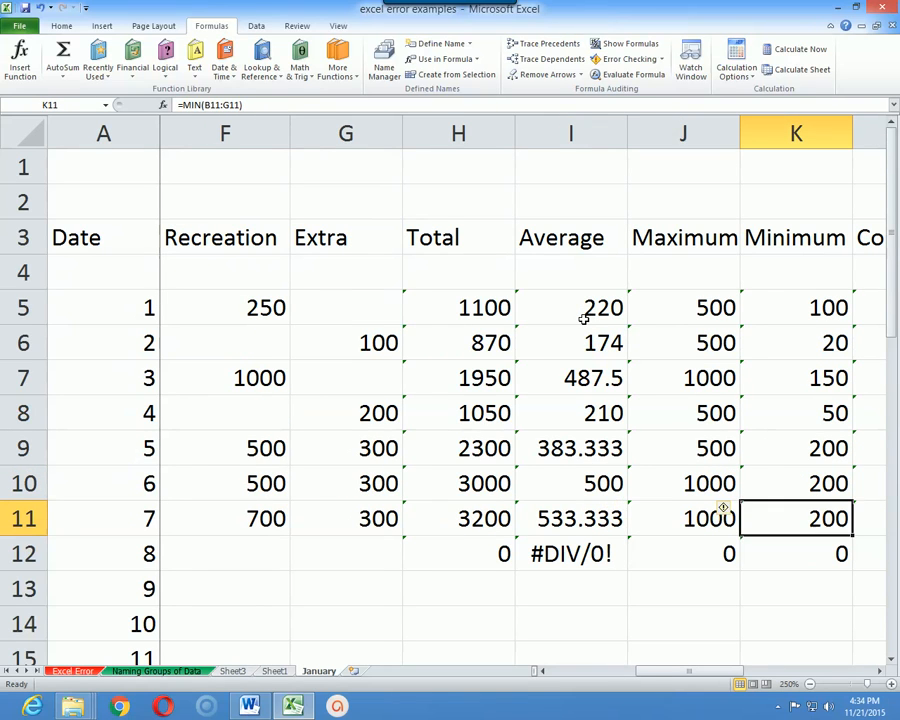
{"action": "key", "text": "Right"}
{"action": "key", "text": "Right"}
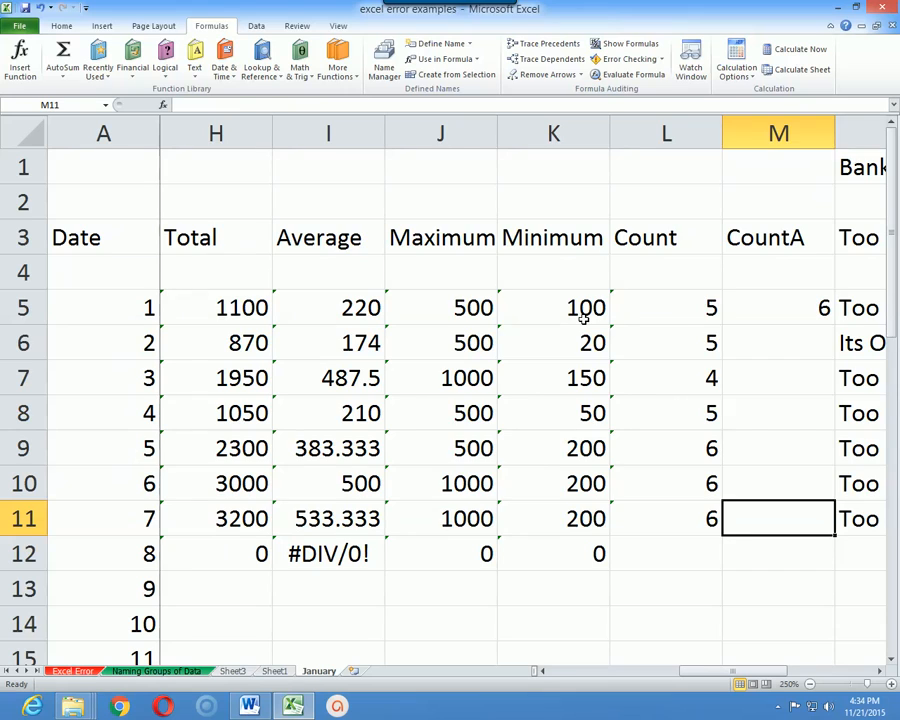
{"action": "key", "text": "Right"}
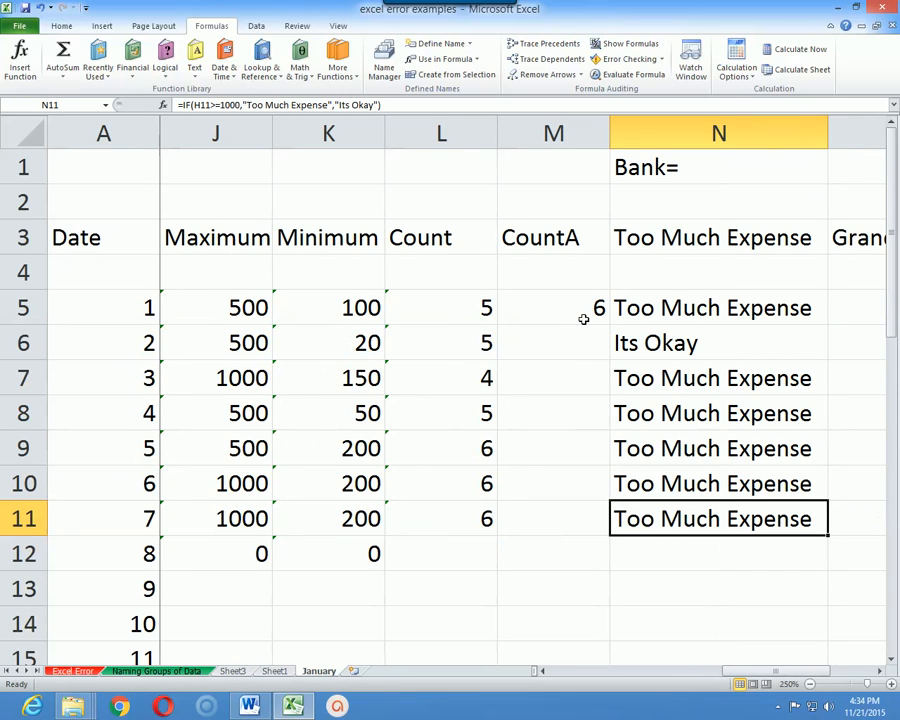
{"action": "key", "text": "Right"}
{"action": "key", "text": "Right"}
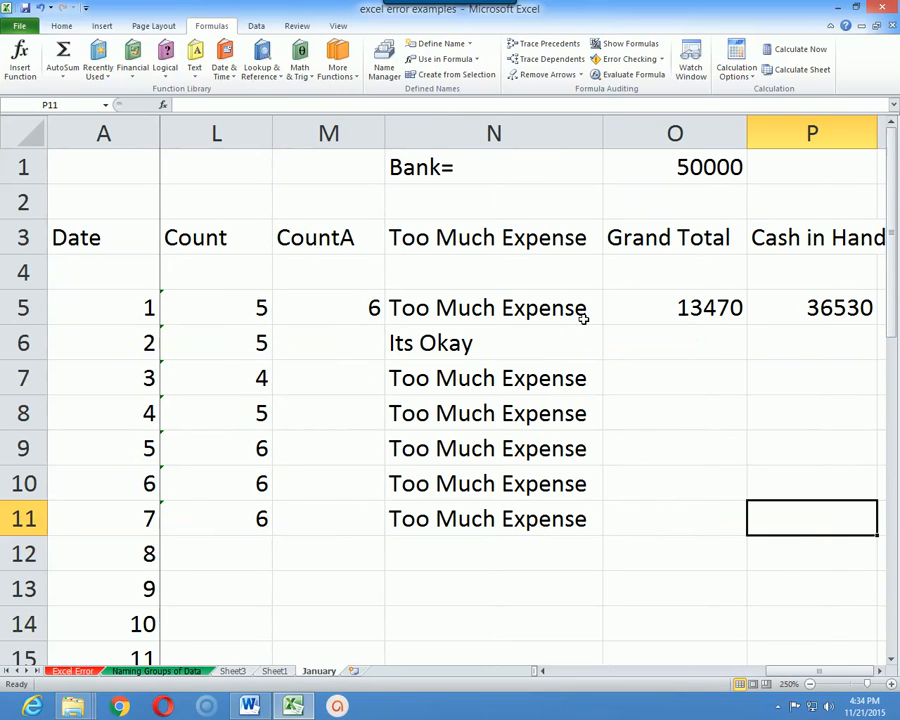
- Check the Grand Total formula in cell O5 and the Cash in Hand formula in cell P5
{"action": "key", "text": "Left"}
{"action": "key", "text": "Up"}
{"action": "key", "text": "Up"}
{"action": "key", "text": "Up"}
{"action": "key", "text": "Up"}
{"action": "key", "text": "Up"}
{"action": "key", "text": "Up"}
{"action": "key", "text": "Up"}
{"action": "key", "text": "Down"}
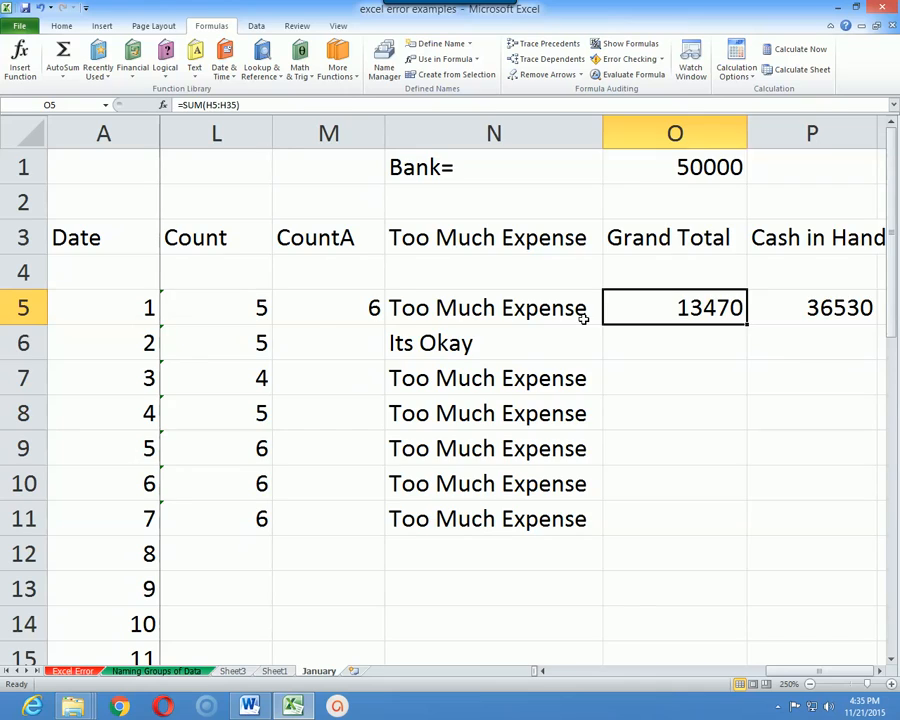
{"action": "key", "text": "Right"}
{"action": "key", "text": "Right"}
{"action": "key", "text": "Left"}
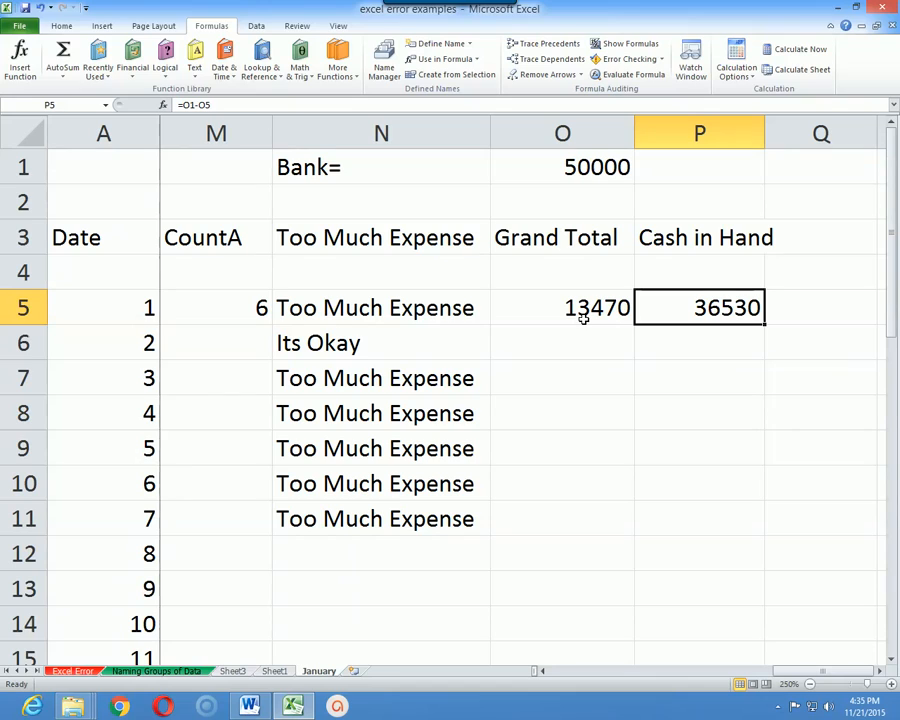
- Save the workbook
{"action": "key", "text": "ctrl+s"}
{"action": "key", "text": "Right"}
{"action": "key", "text": "Left"}
{"action": "key", "text": "Right"}
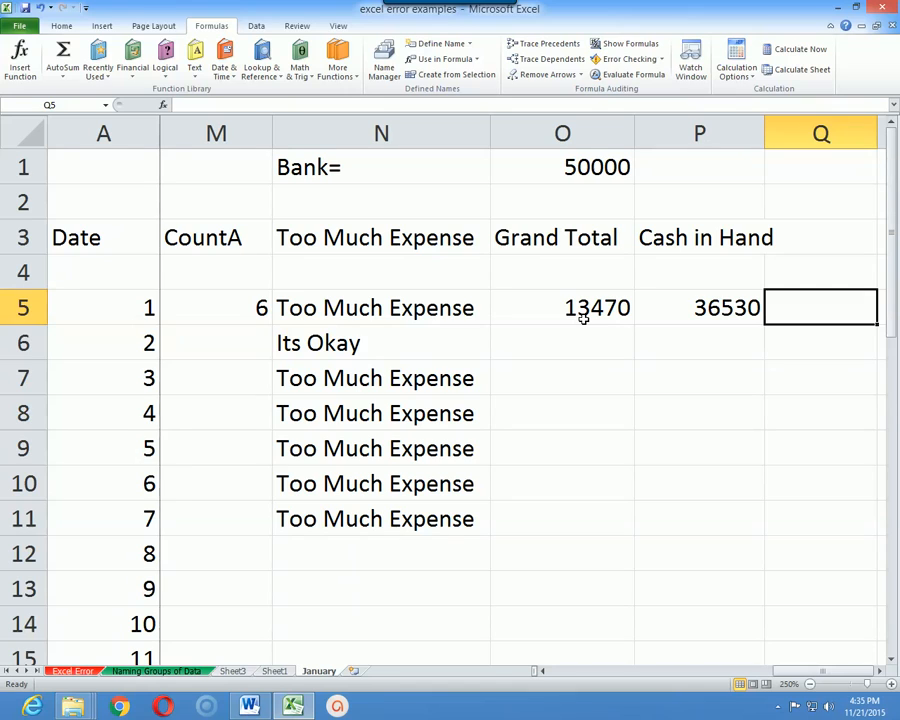
{"action": "key", "text": "Left"}
{"action": "key", "text": "Right"}
{"action": "key", "text": "Left"}
{"action": "key", "text": "Right"}
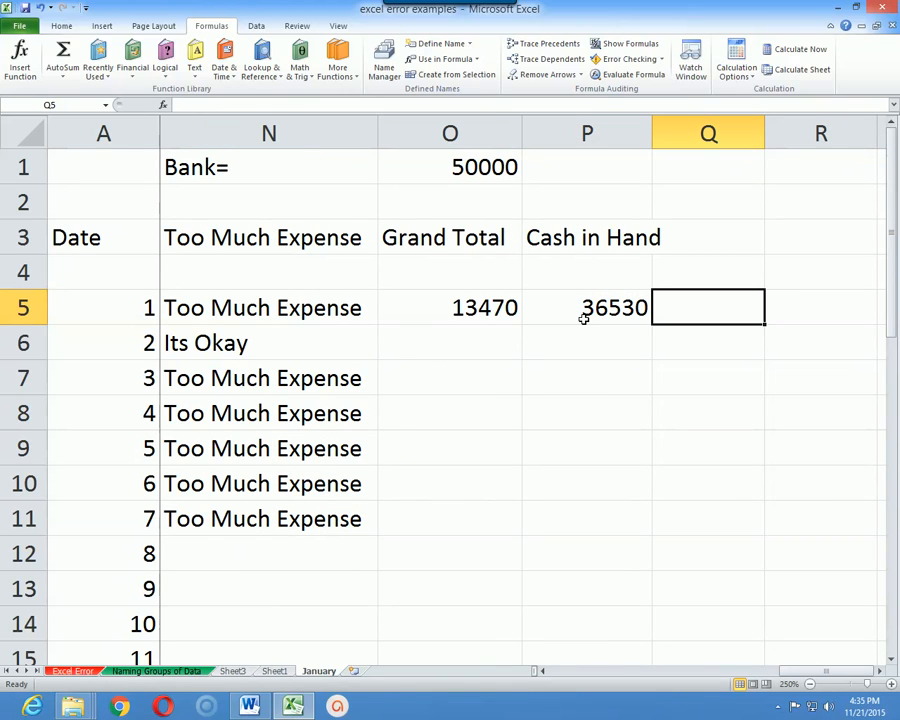
{"action": "key", "text": "Left"}
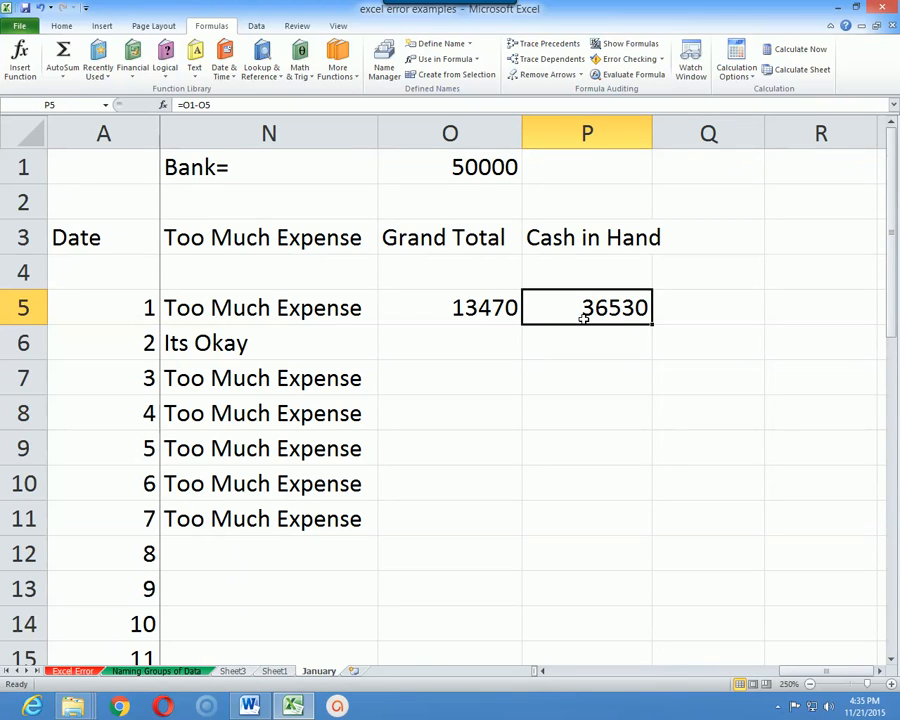
{"action": "key", "text": "Right"}
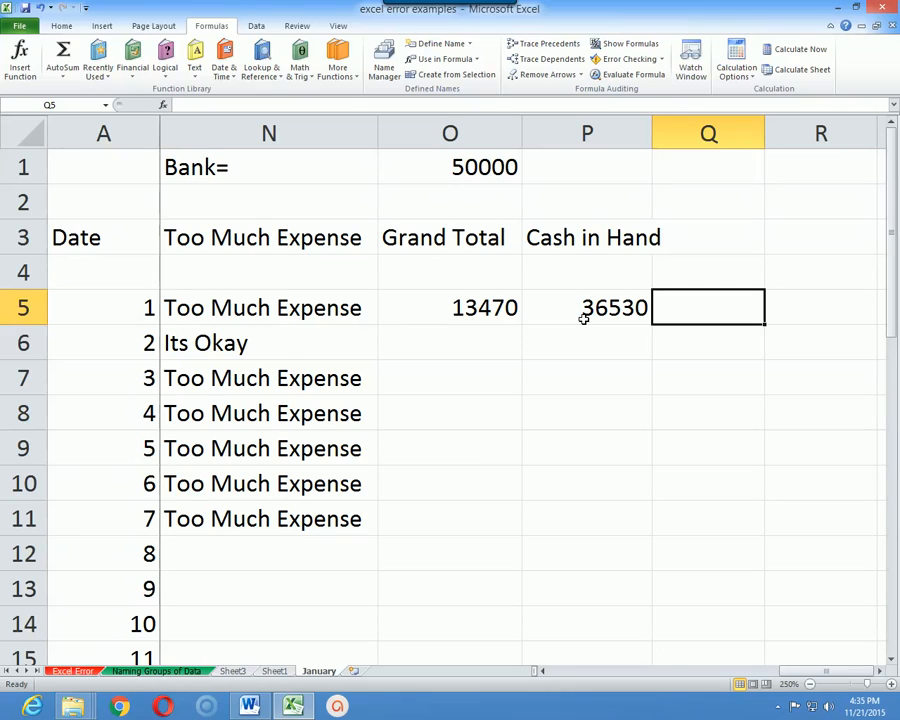
{"action": "key", "text": "Left"}
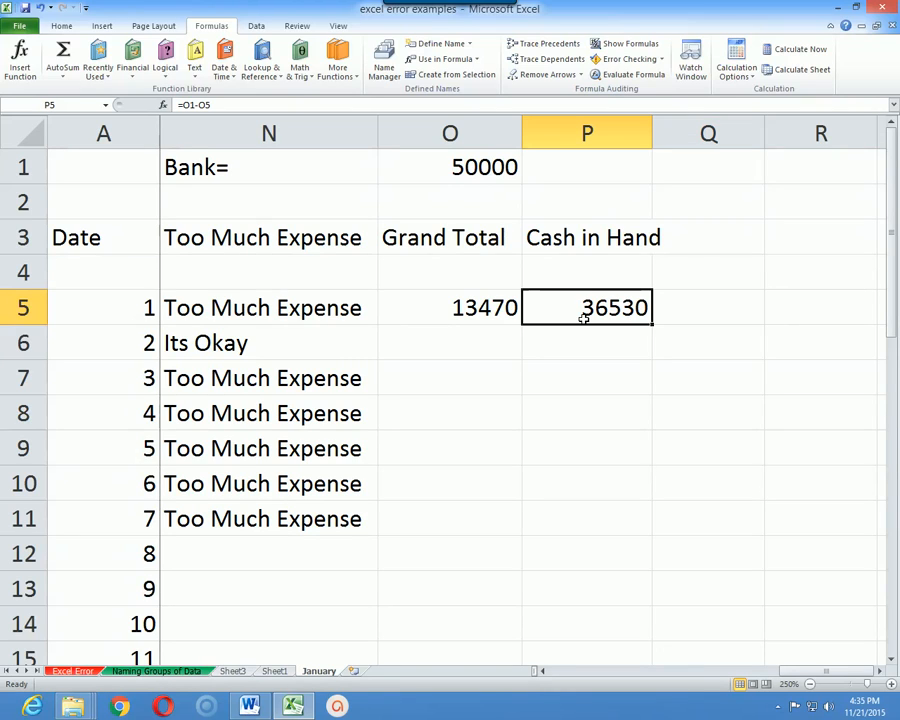
{"action": "key", "text": "Right"}
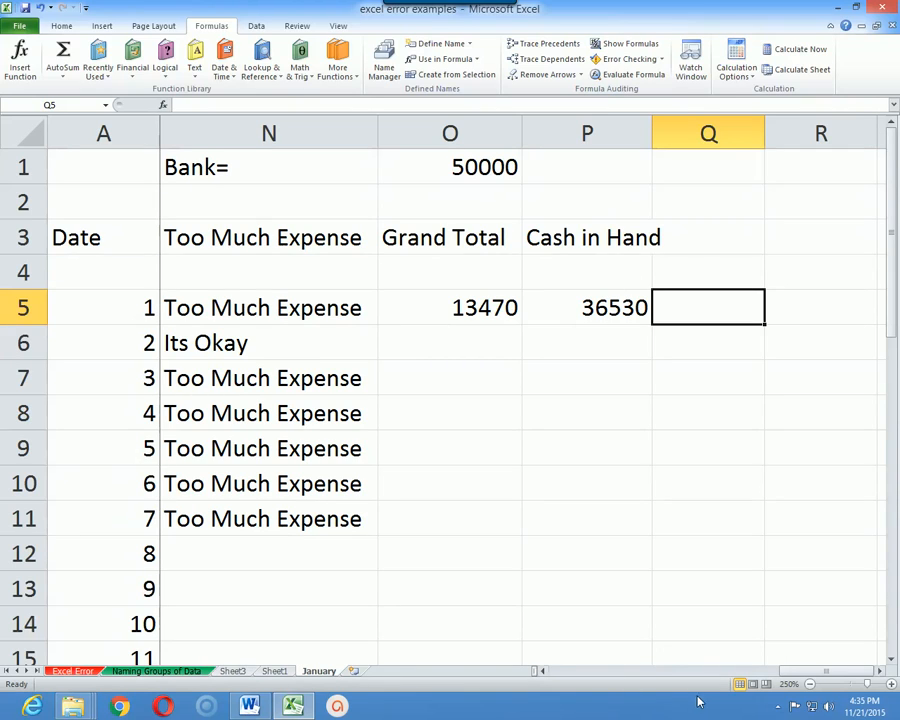
- Switch to the Word practice file to review the Class 18 Excel topic list, and return to the January sheet in Excel
{"action": "left_click", "coordinate": [250, 706]}
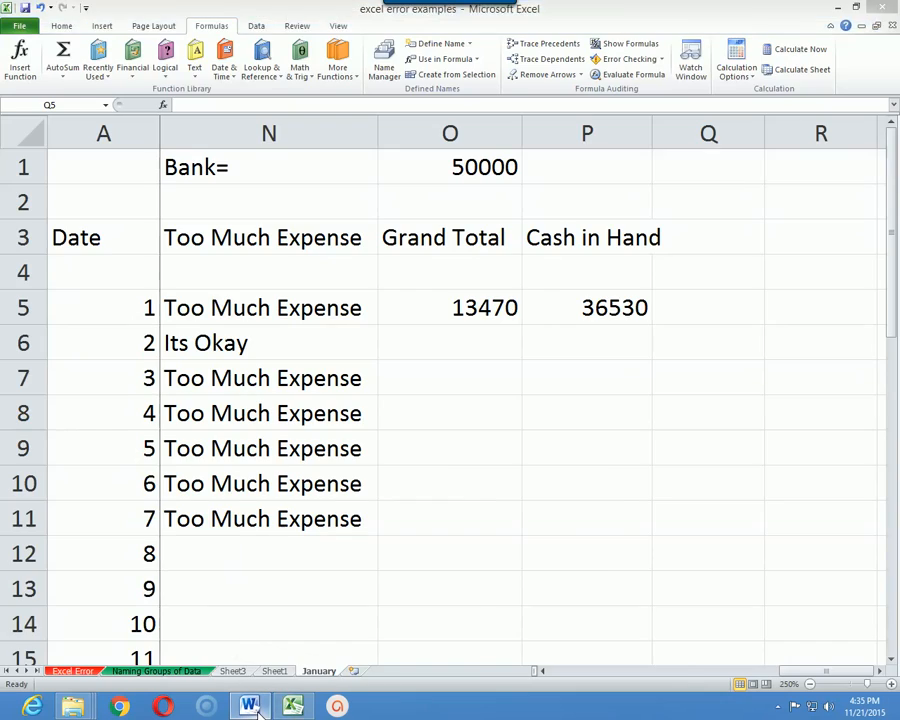
{"action": "left_click_drag", "start_coordinate": [451, 402], "coordinate": [133, 398]}
{"action": "left_click", "coordinate": [329, 467]}
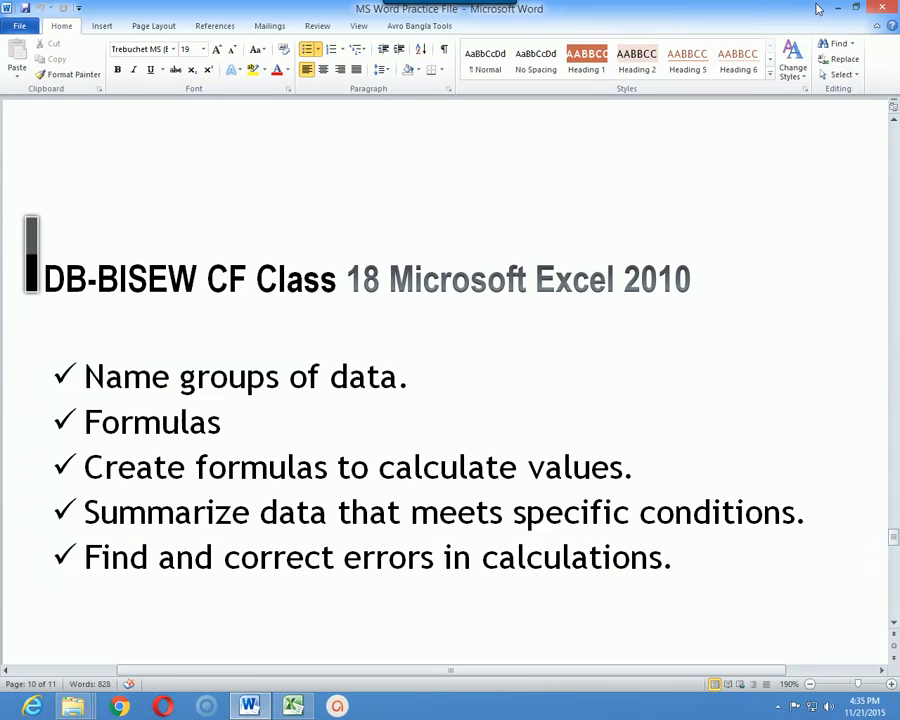
{"action": "key", "text": "alt+Tab"}
{"action": "left_click", "coordinate": [497, 503]}
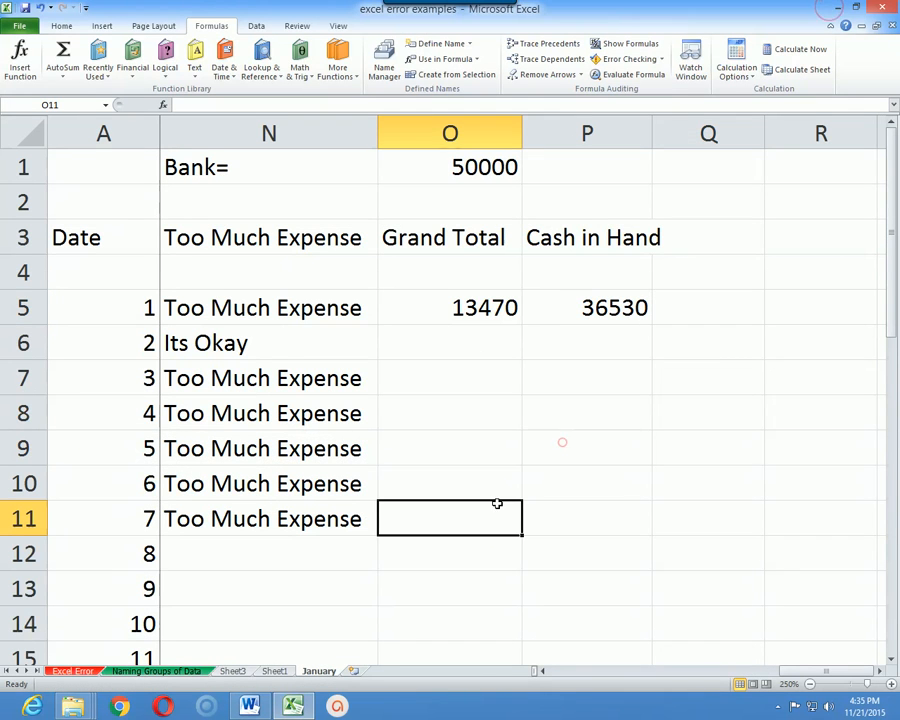
- Insert a new blank worksheet after the January sheet
{"action": "left_click", "coordinate": [586, 670]}
{"action": "scroll", "coordinate": [438, 615], "scroll_direction": "down", "scroll_amount": 1}
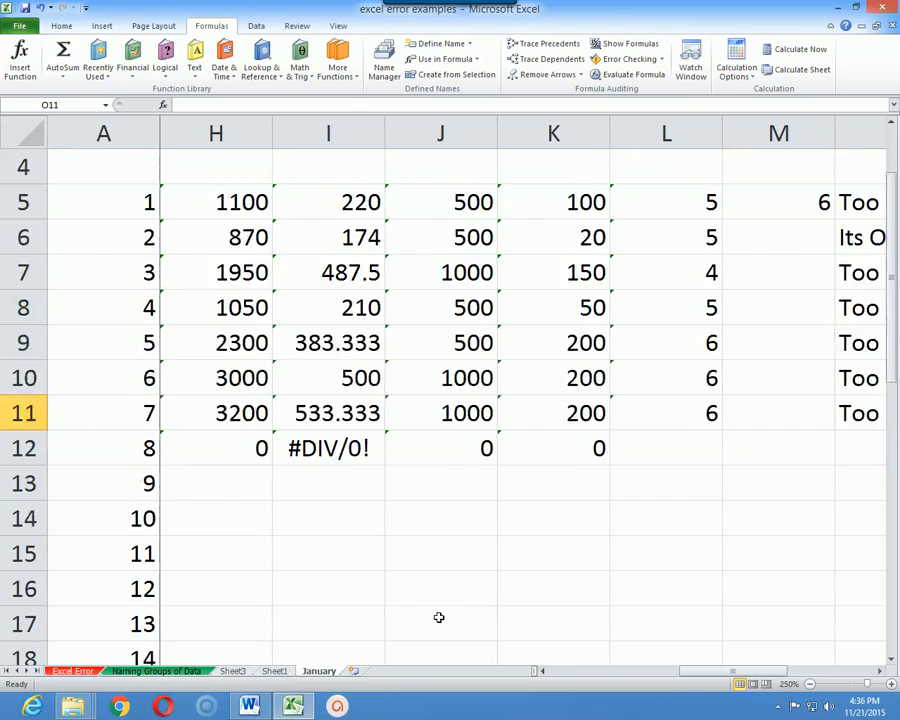
{"action": "scroll", "coordinate": [372, 599], "scroll_direction": "up", "scroll_amount": 1}
{"action": "scroll", "coordinate": [446, 607], "scroll_direction": "down", "scroll_amount": 2}
{"action": "left_click", "coordinate": [622, 671]}
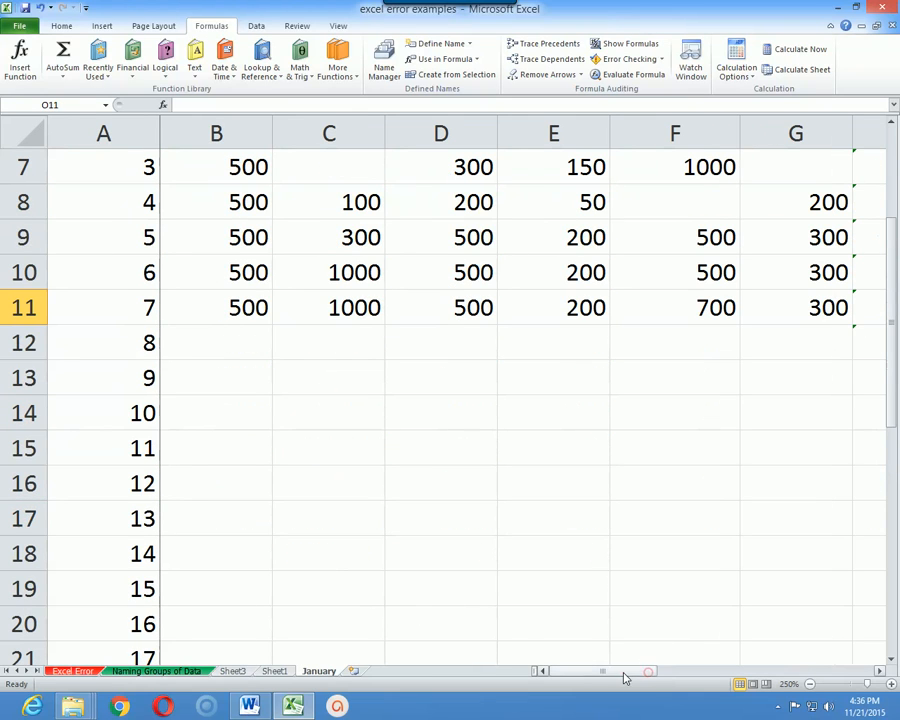
{"action": "left_click", "coordinate": [355, 671]}
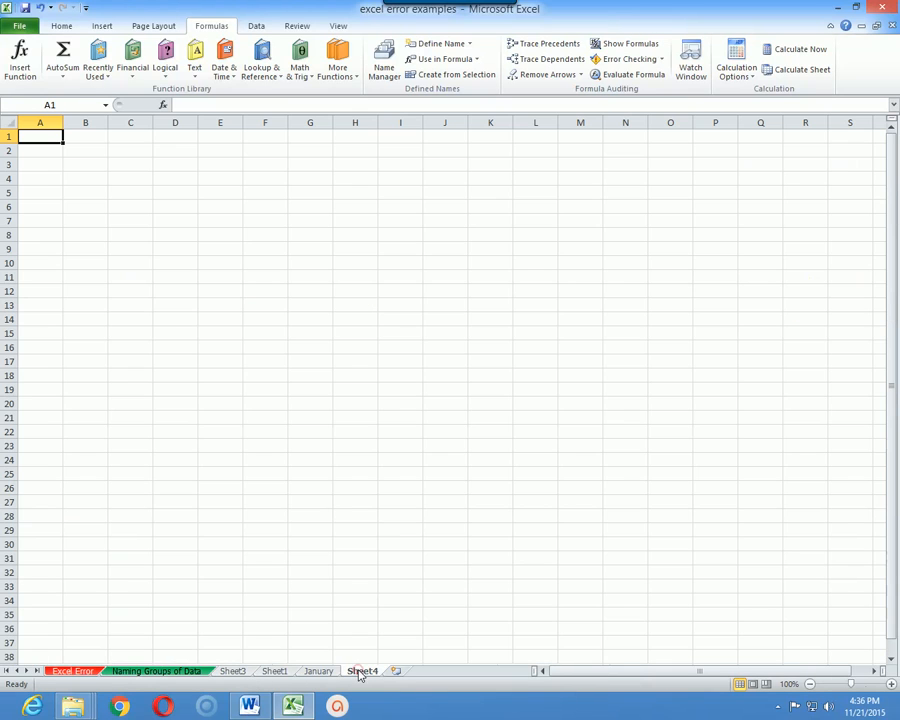
- Open the Naming Groups of Data sheet and go through the region names in B4:B12
{"action": "left_click", "coordinate": [120, 670]}
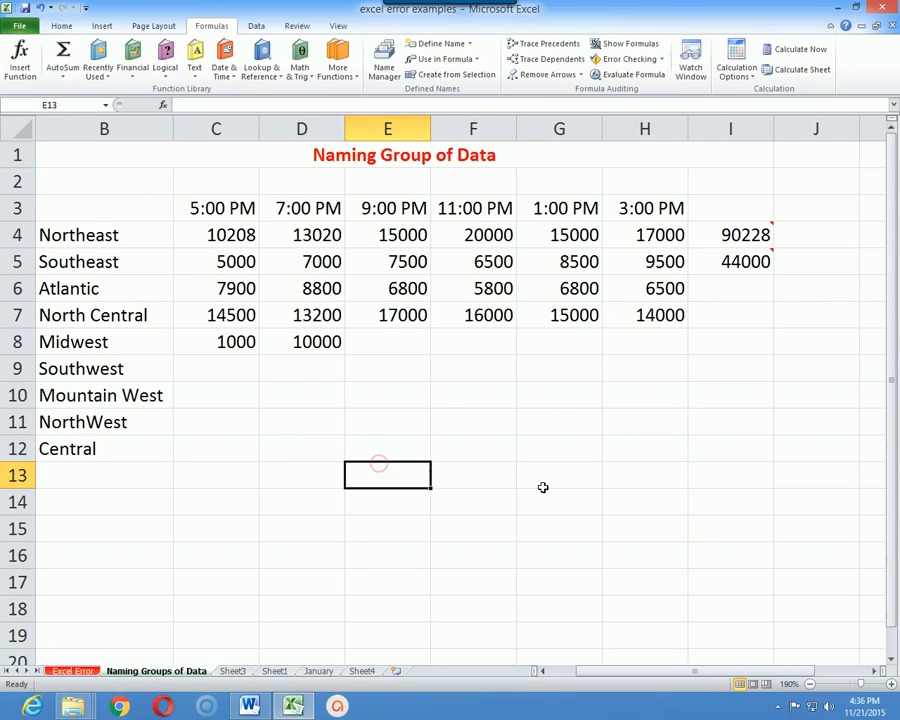
{"action": "scroll", "coordinate": [542, 486], "scroll_direction": "up", "scroll_amount": 1, "text": "ctrl"}
{"action": "left_click_drag", "start_coordinate": [672, 676], "coordinate": [695, 673]}
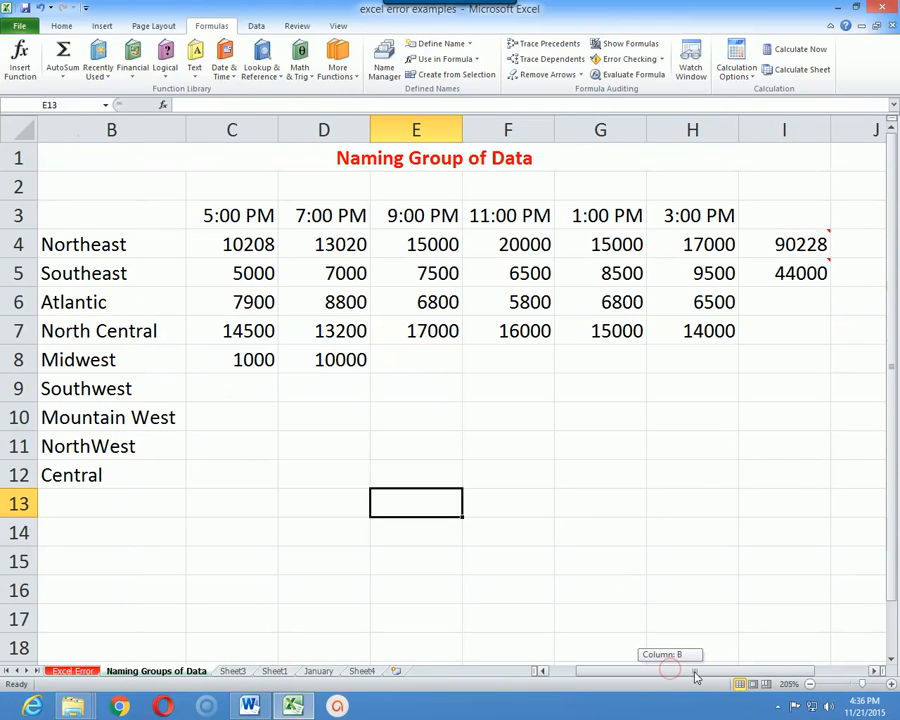
{"action": "left_click", "coordinate": [136, 244]}
{"action": "key", "text": "Down"}
{"action": "key", "text": "Down"}
{"action": "key", "text": "Down"}
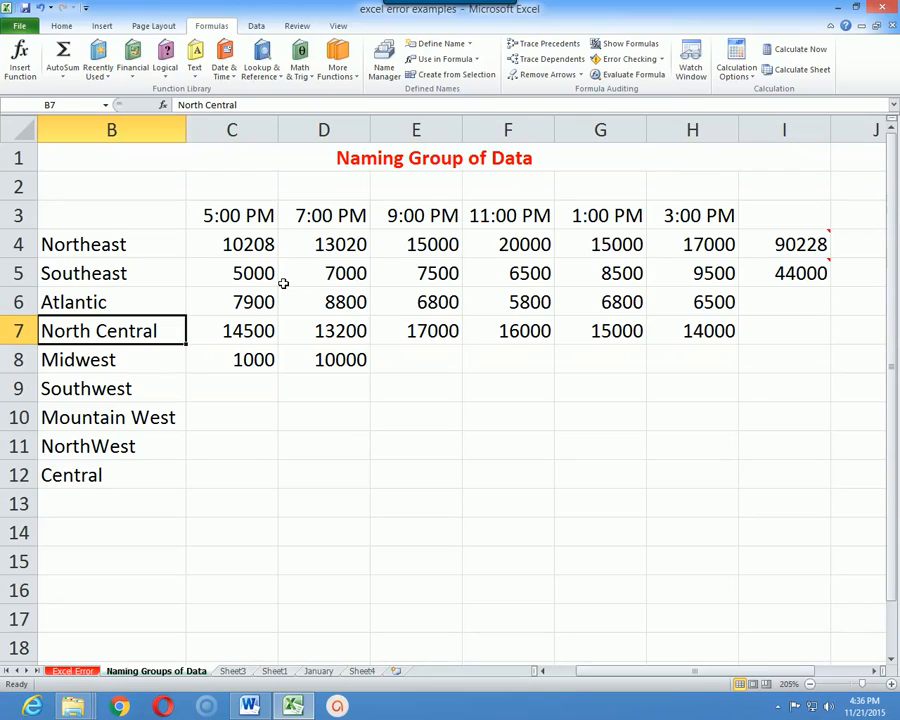
{"action": "key", "text": "Down"}
{"action": "key", "text": "Down"}
{"action": "key", "text": "Down"}
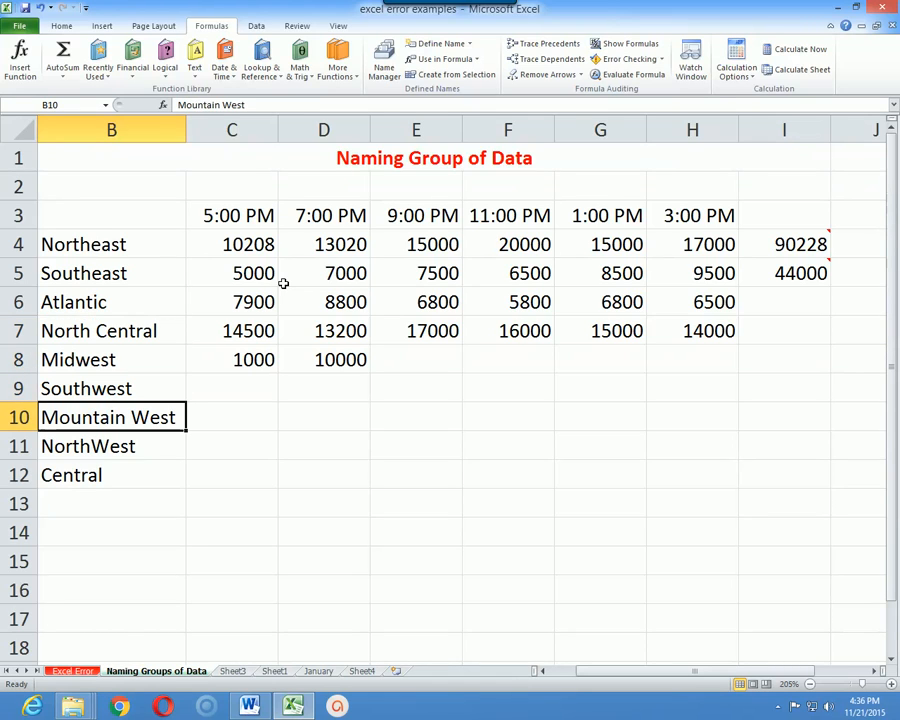
{"action": "key", "text": "Down"}
{"action": "key", "text": "Down"}
{"action": "key", "text": "Up"}
{"action": "key", "text": "Up"}
{"action": "key", "text": "Up"}
{"action": "key", "text": "Up"}
{"action": "key", "text": "Up"}
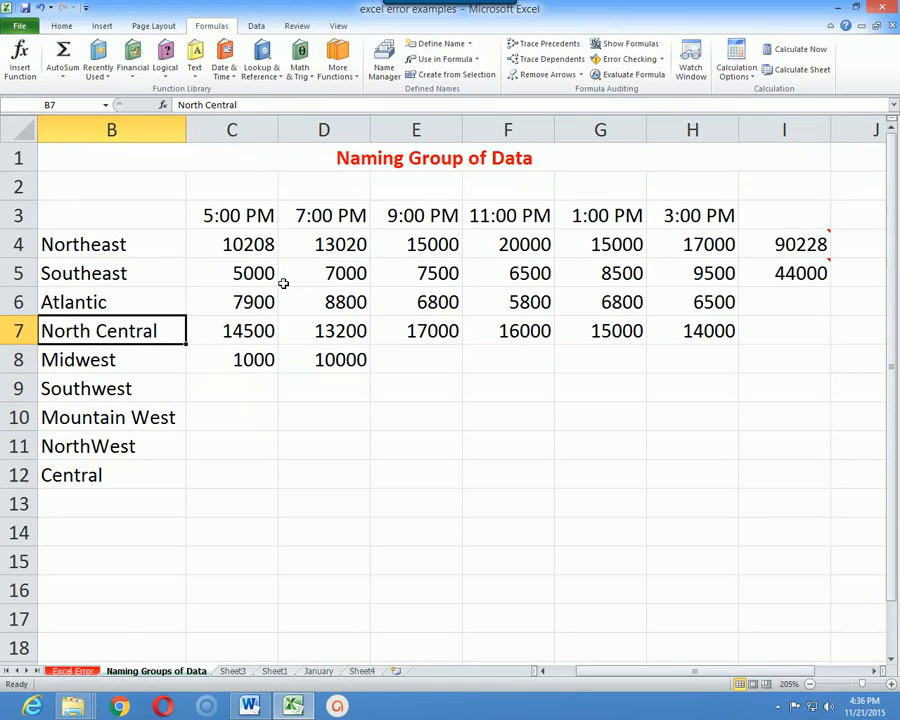
{"action": "key", "text": "Up"}
{"action": "key", "text": "Up"}
{"action": "key", "text": "Up"}
- Go through the time headings in C3:H3 and the Northeast figures in row 4
{"action": "key", "text": "Right"}
{"action": "key", "text": "Up"}
{"action": "key", "text": "Right"}
{"action": "key", "text": "Right"}
{"action": "key", "text": "Right"}
{"action": "key", "text": "Right"}
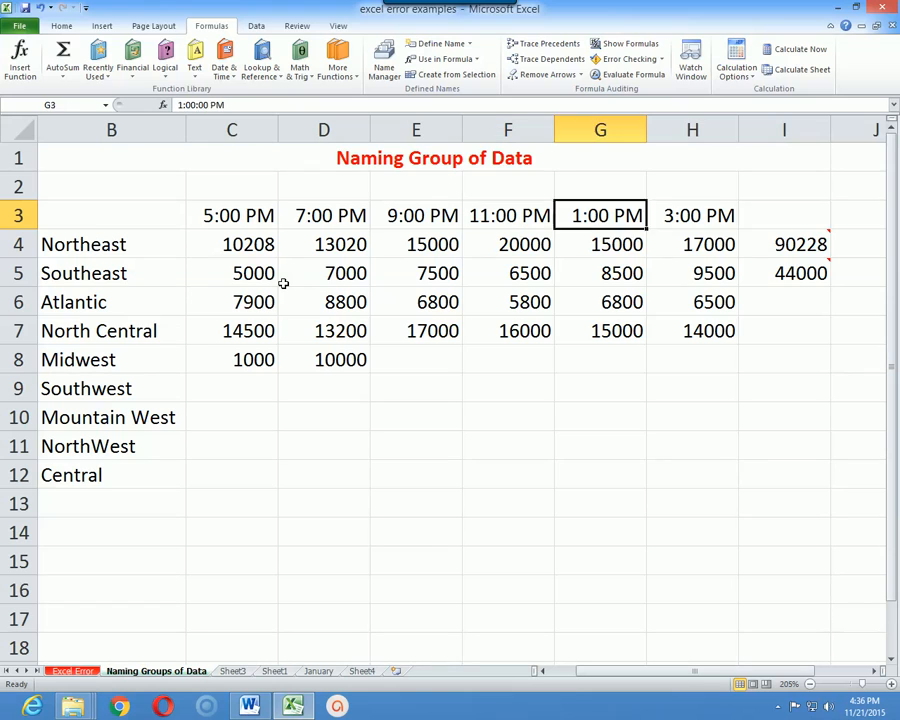
{"action": "key", "text": "Right"}
{"action": "key", "text": "Right"}
{"action": "key", "text": "Left"}
{"action": "key", "text": "Left"}
{"action": "key", "text": "Left"}
{"action": "key", "text": "Left"}
{"action": "key", "text": "Left"}
{"action": "key", "text": "Left"}
{"action": "key", "text": "Down"}
{"action": "key", "text": "Right"}
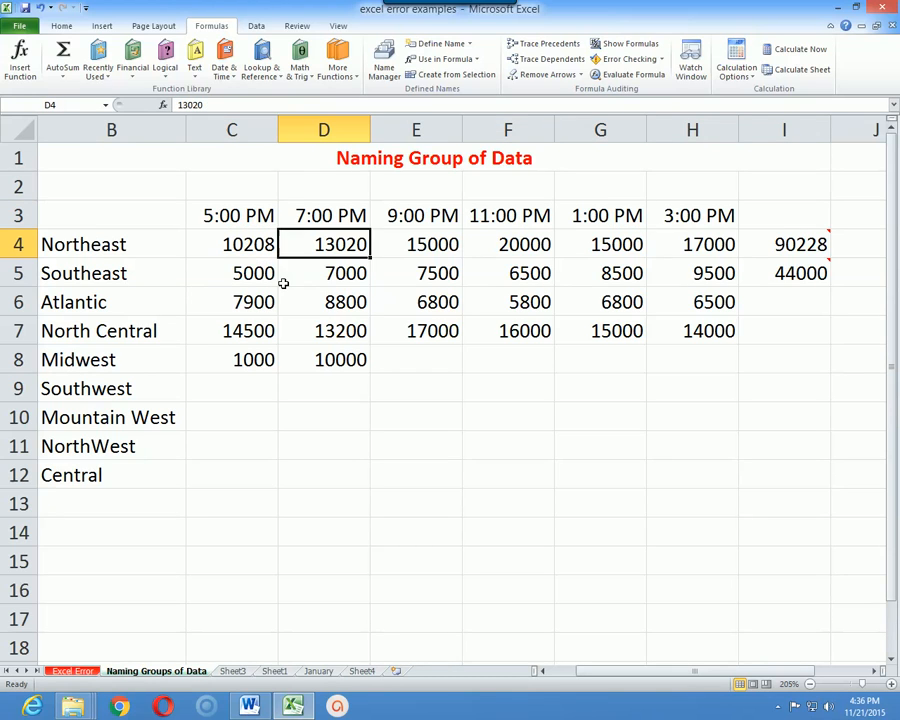
{"action": "key", "text": "Right"}
{"action": "key", "text": "Right"}
{"action": "key", "text": "Right"}
{"action": "key", "text": "Left"}
{"action": "key", "text": "ctrl+Left"}
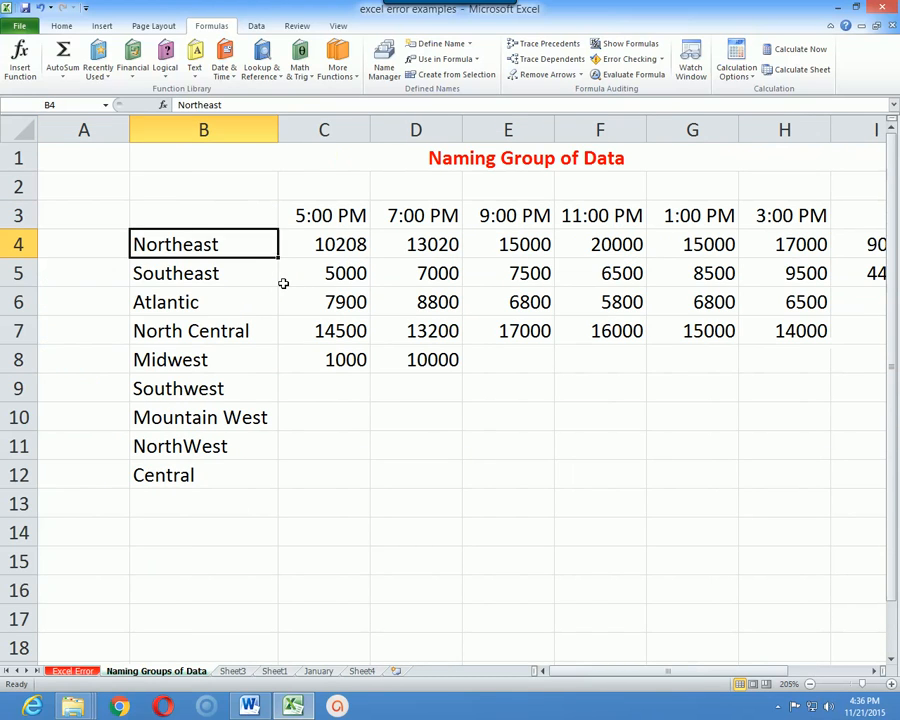
- Review the time headings in row 3 once more and return to the Southeast label in cell B5
{"action": "key", "text": "Right"}
{"action": "key", "text": "Up"}
{"action": "key", "text": "Right"}
{"action": "key", "text": "Right"}
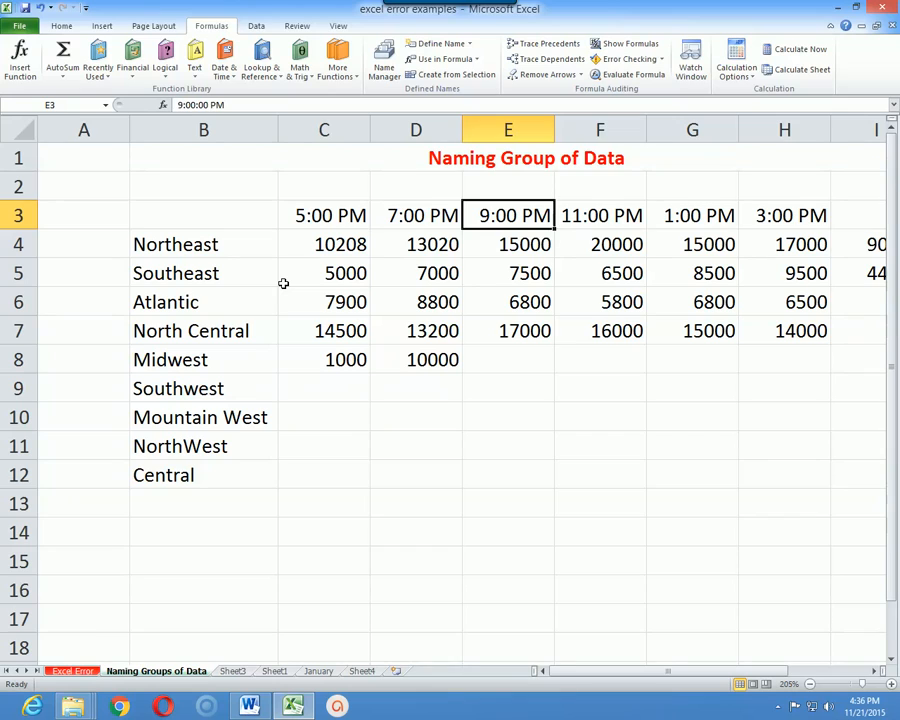
{"action": "key", "text": "Right"}
{"action": "key", "text": "Right"}
{"action": "key", "text": "Right"}
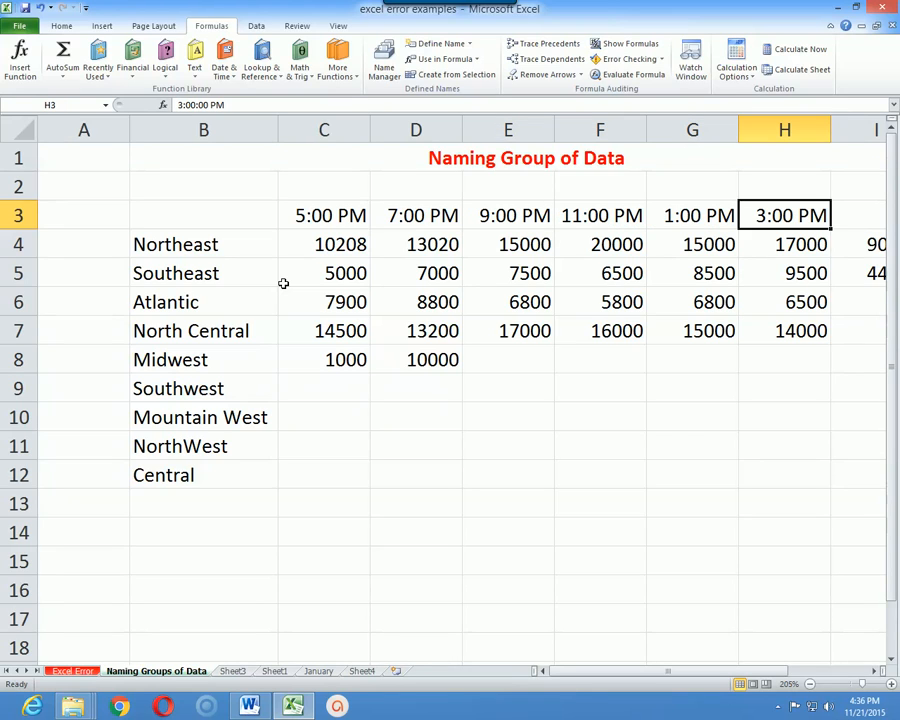
{"action": "key", "text": "Down"}
{"action": "key", "text": "Down"}
{"action": "key", "text": "Left"}
{"action": "key", "text": "Left"}
{"action": "key", "text": "ctrl+Left"}
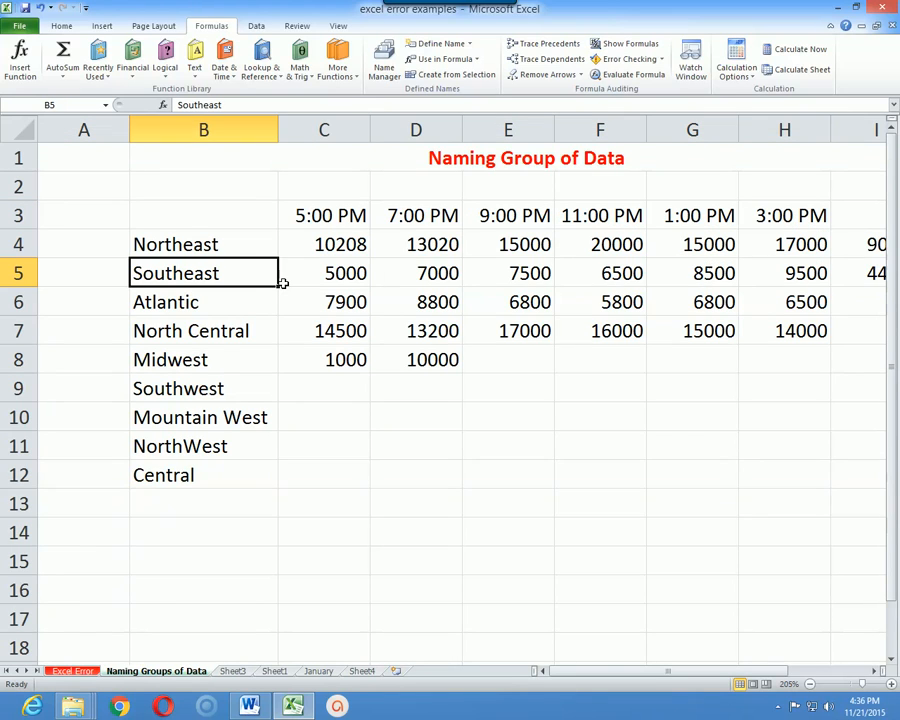
- Examine the Northeast and Southeast figures and their named-range sum formulas in cells I4 and I5
{"action": "key", "text": "Right"}
{"action": "key", "text": "Right"}
{"action": "key", "text": "Left"}
{"action": "key", "text": "Up"}
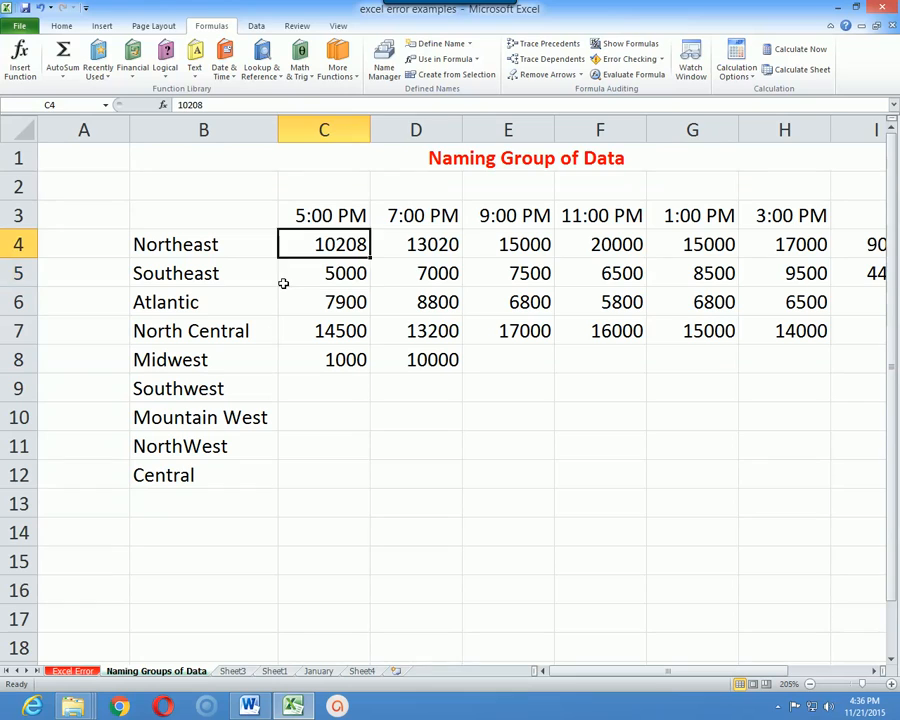
{"action": "key", "text": "Right"}
{"action": "key", "text": "Right"}
{"action": "key", "text": "Left"}
{"action": "key", "text": "Down"}
{"action": "key", "text": "Right"}
{"action": "key", "text": "Right"}
{"action": "key", "text": "Right"}
{"action": "key", "text": "Right"}
{"action": "key", "text": "Right"}
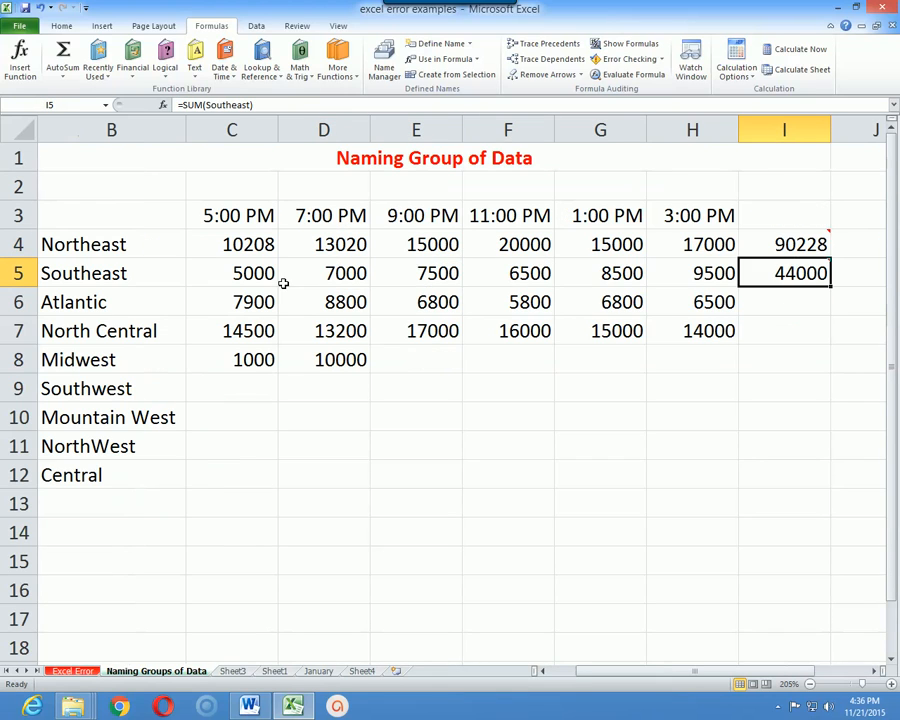
{"action": "key", "text": "Up"}
{"action": "key", "text": "Down"}
{"action": "key", "text": "Down"}
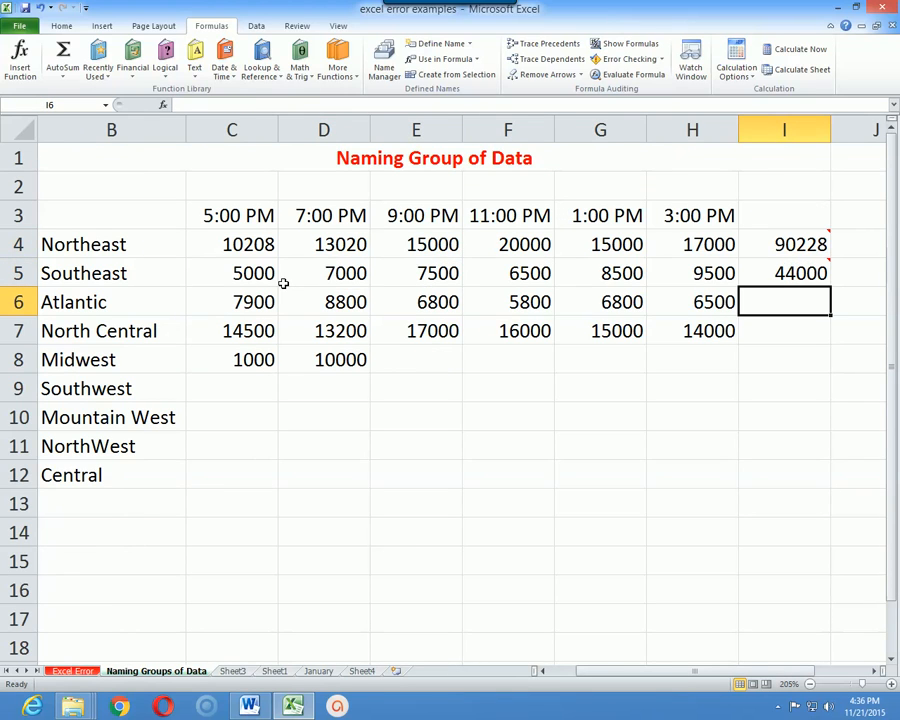
{"action": "key", "text": "Up"}
{"action": "key", "text": "Up"}
{"action": "key", "text": "Up"}
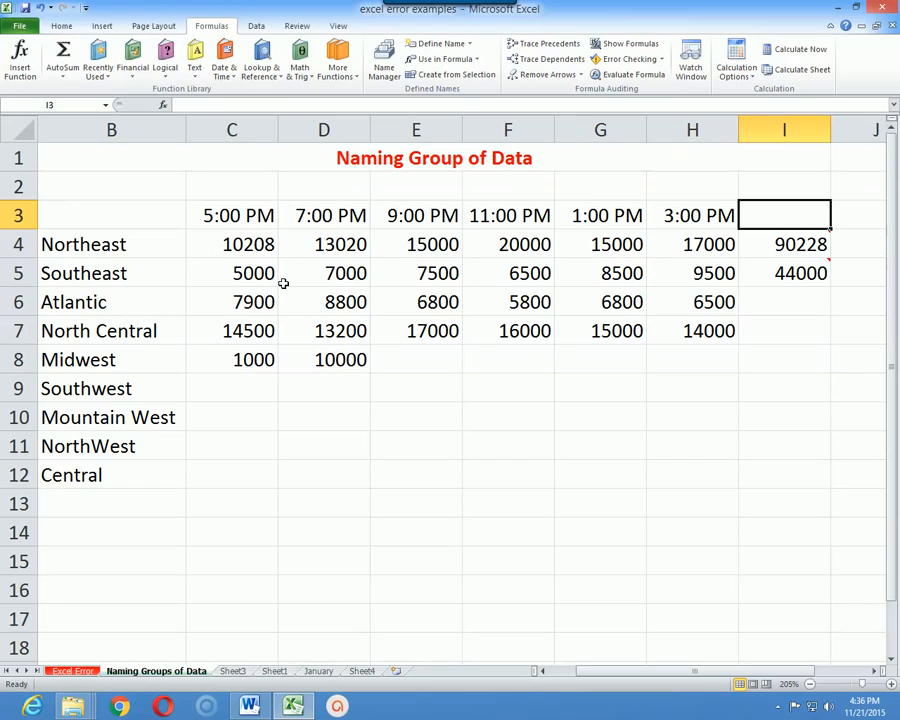
- Enter the heading Total in cell I3 above the region sums
{"action": "type", "text": "Total"}
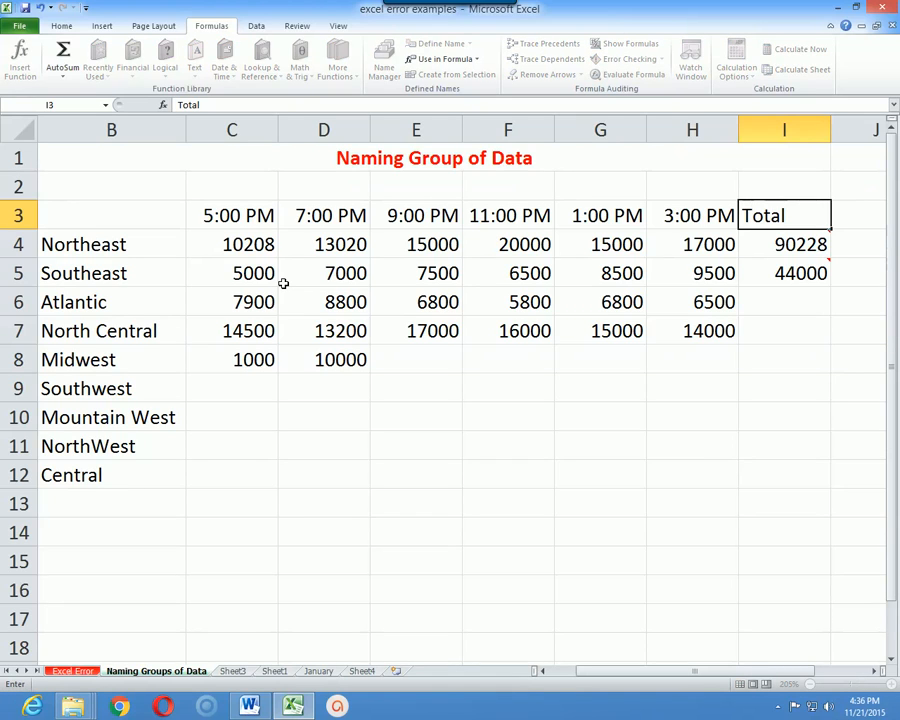
{"action": "key", "text": "Return"}
{"action": "key", "text": "Down"}
{"action": "key", "text": "Down"}
{"action": "key", "text": "Down"}
{"action": "key", "text": "Left"}
{"action": "key", "text": "Left"}
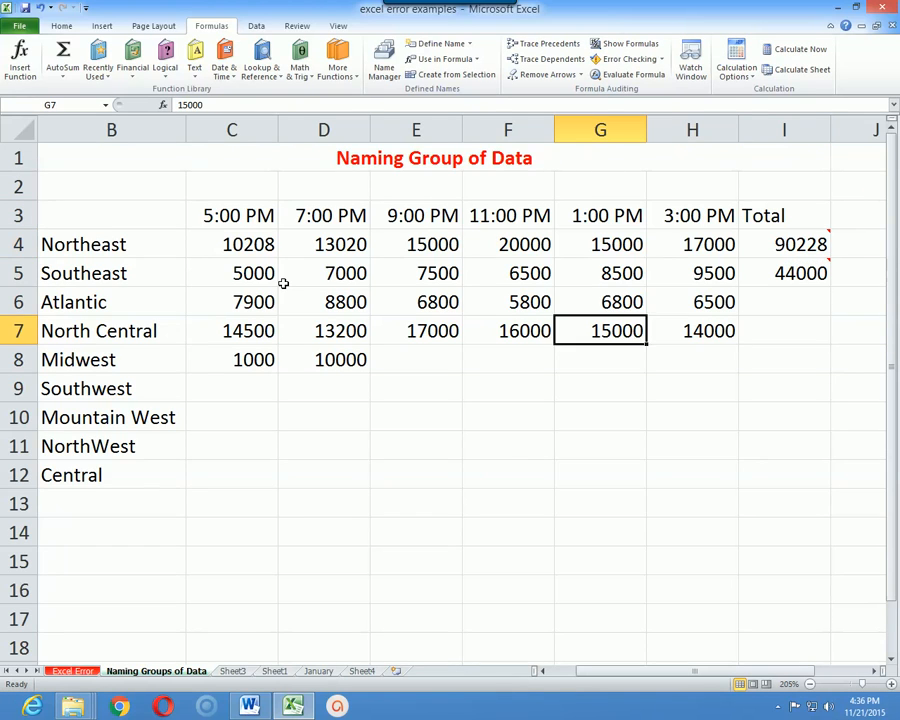
- Go through the Atlantic figures in row 6, from column H back to column C
{"action": "key", "text": "Up"}
{"action": "key", "text": "Right"}
{"action": "key", "text": "Left"}
{"action": "key", "text": "Left"}
{"action": "key", "text": "Left"}
{"action": "key", "text": "Left"}
{"action": "key", "text": "Left"}
{"action": "key", "text": "Left"}
{"action": "key", "text": "Left"}
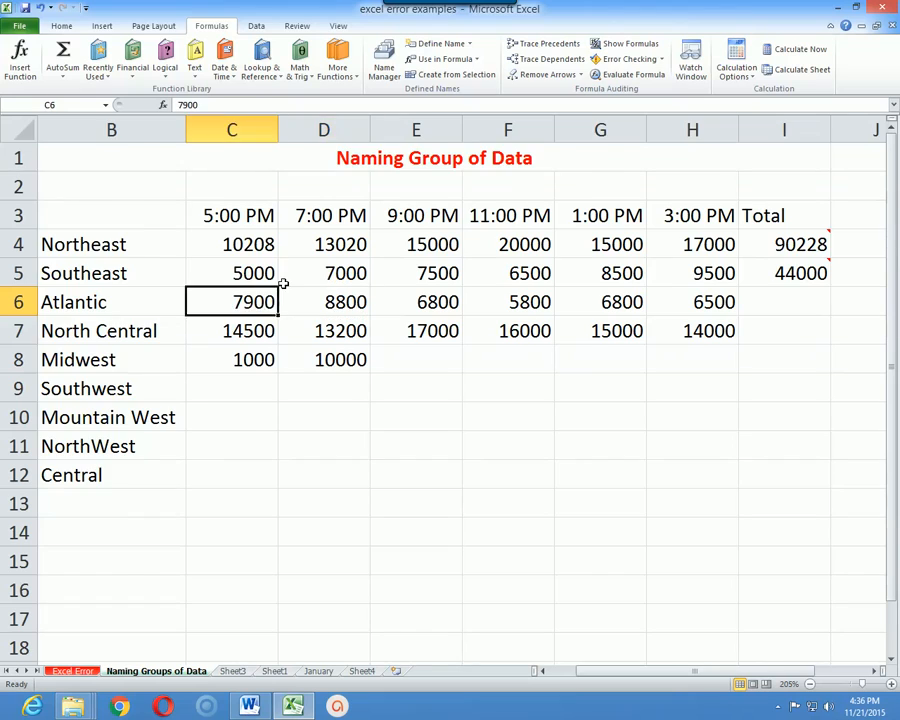
{"action": "key", "text": "Right"}
{"action": "key", "text": "Right"}
{"action": "key", "text": "Right"}
{"action": "key", "text": "Left"}
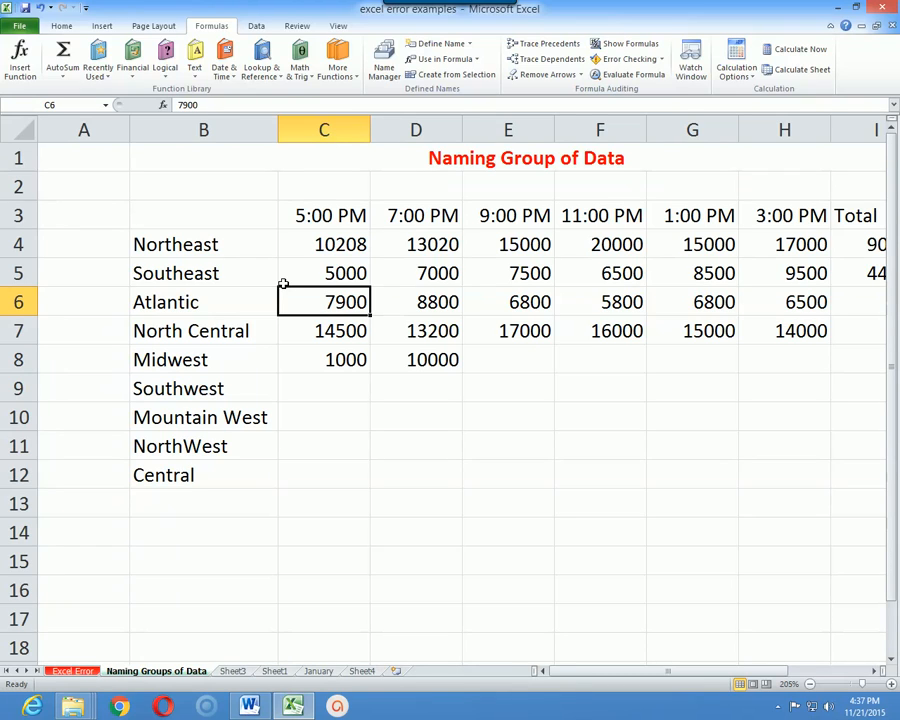
- Select the Atlantic row B6:H6 to check the range name assigned to it
{"action": "key", "text": "Left"}
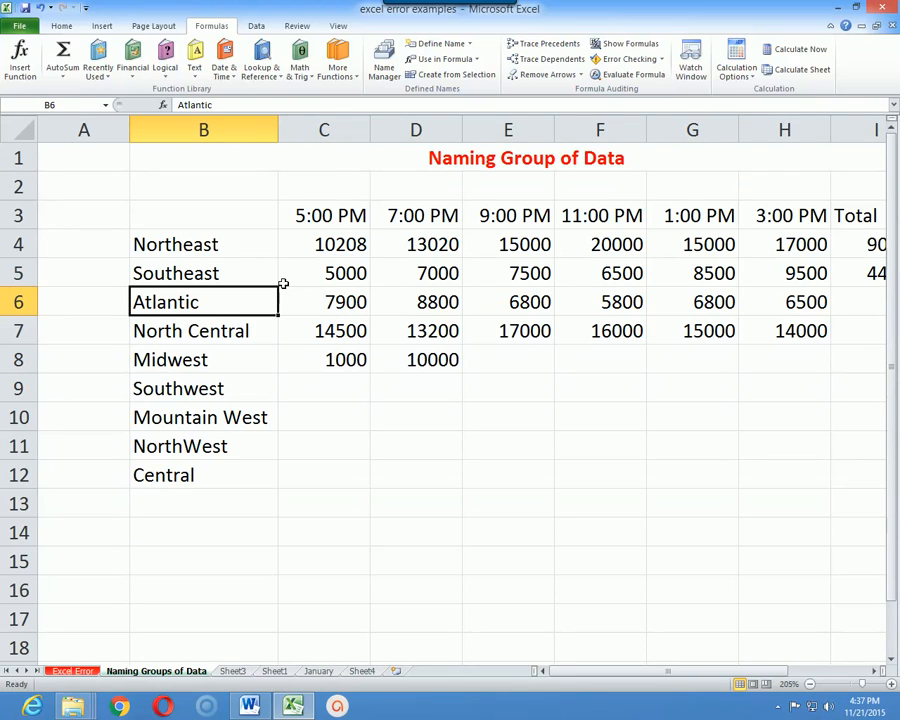
{"action": "key", "text": "shift+Right"}
{"action": "key", "text": "shift+Right"}
{"action": "key", "text": "shift+Right"}
{"action": "key", "text": "shift+Right"}
{"action": "key", "text": "shift+Right"}
{"action": "key", "text": "shift+Right"}
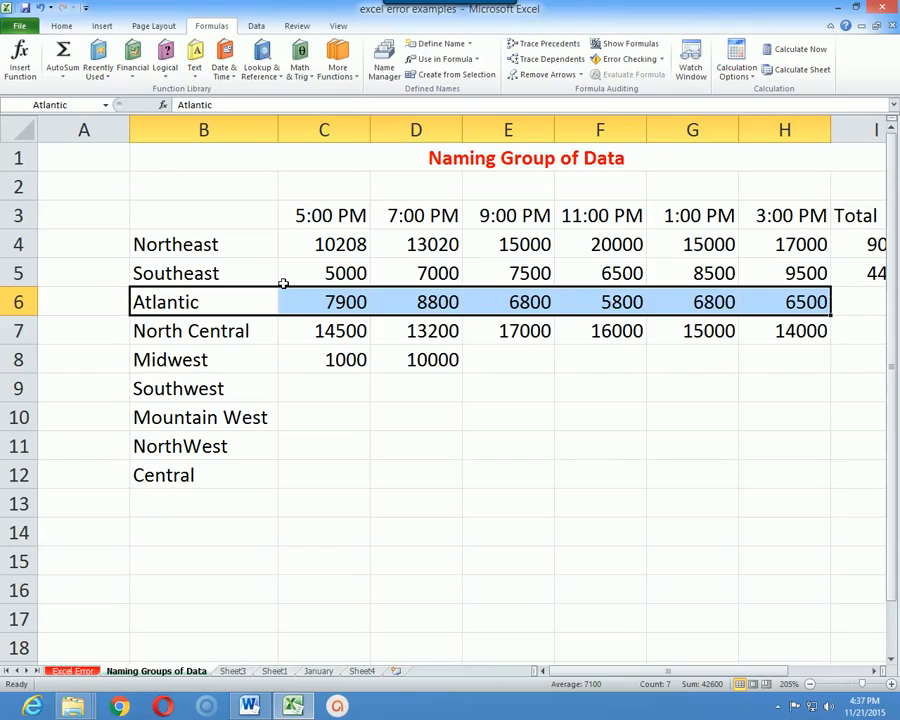
{"action": "key", "text": "Down"}
{"action": "key", "text": "shift+Right"}
{"action": "key", "text": "shift+Right"}
{"action": "key", "text": "shift+Right"}
{"action": "key", "text": "shift+Right"}
{"action": "key", "text": "shift+Right"}
{"action": "key", "text": "shift+Right"}
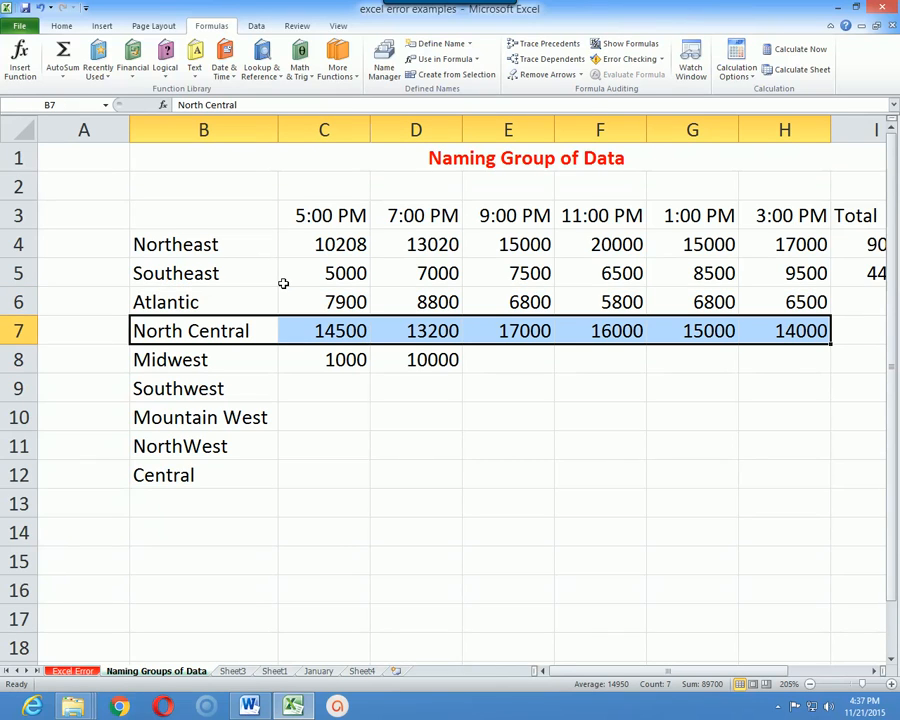
{"action": "key", "text": "Left"}
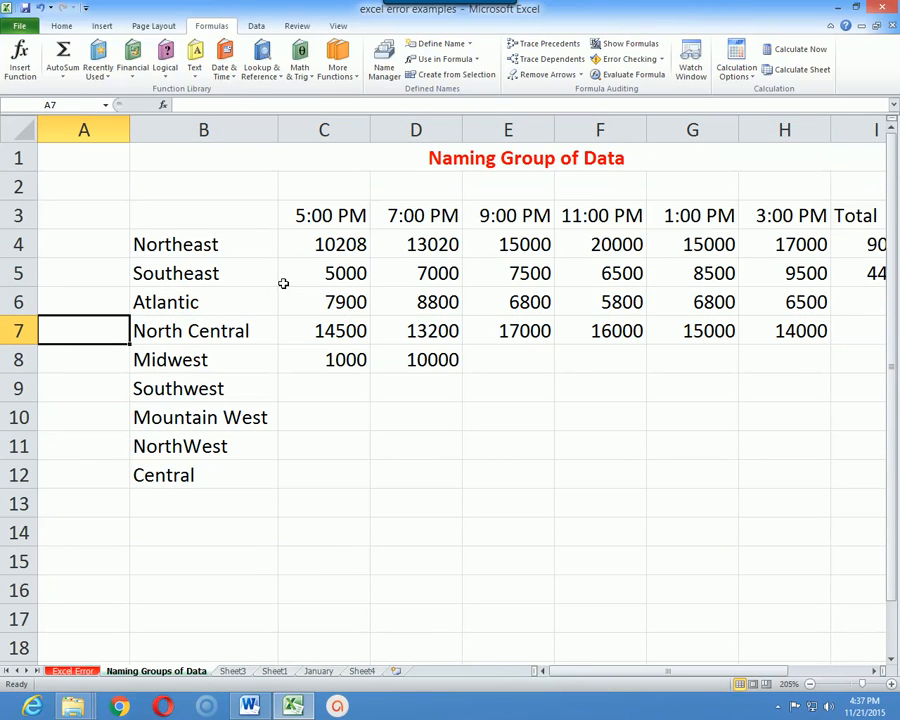
- Define the workbook-scope name North_Central for the North Central row B7:H7
{"action": "key", "text": "Right"}
{"action": "key", "text": "shift+Right"}
{"action": "key", "text": "shift+Right"}
{"action": "key", "text": "shift+Right"}
{"action": "key", "text": "shift+Right"}
{"action": "key", "text": "shift+Right"}
{"action": "key", "text": "shift+Right"}
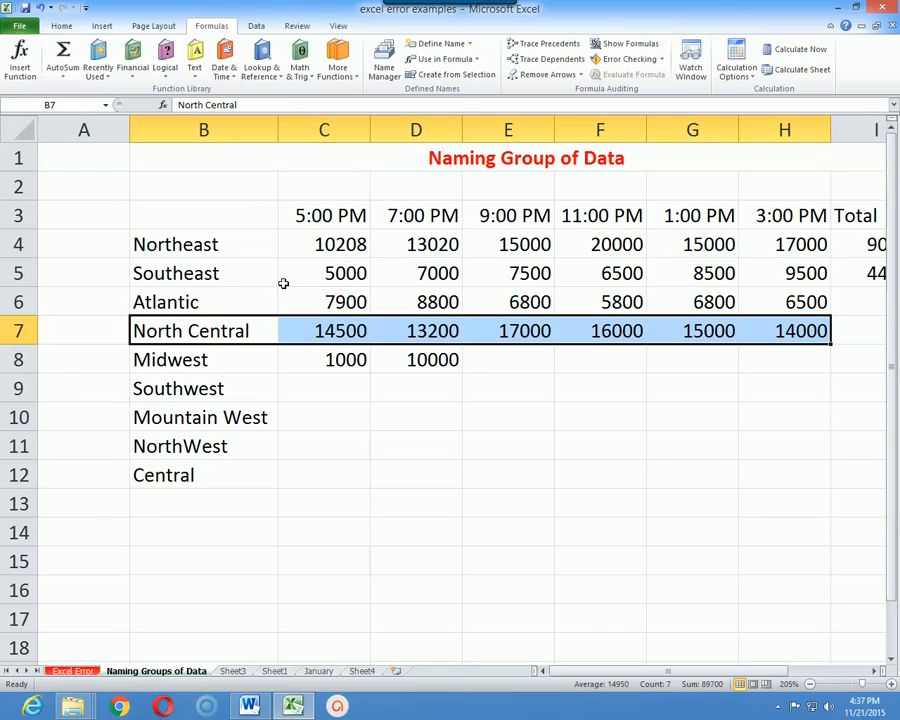
{"action": "left_click", "coordinate": [210, 25]}
{"action": "left_click", "coordinate": [472, 47]}
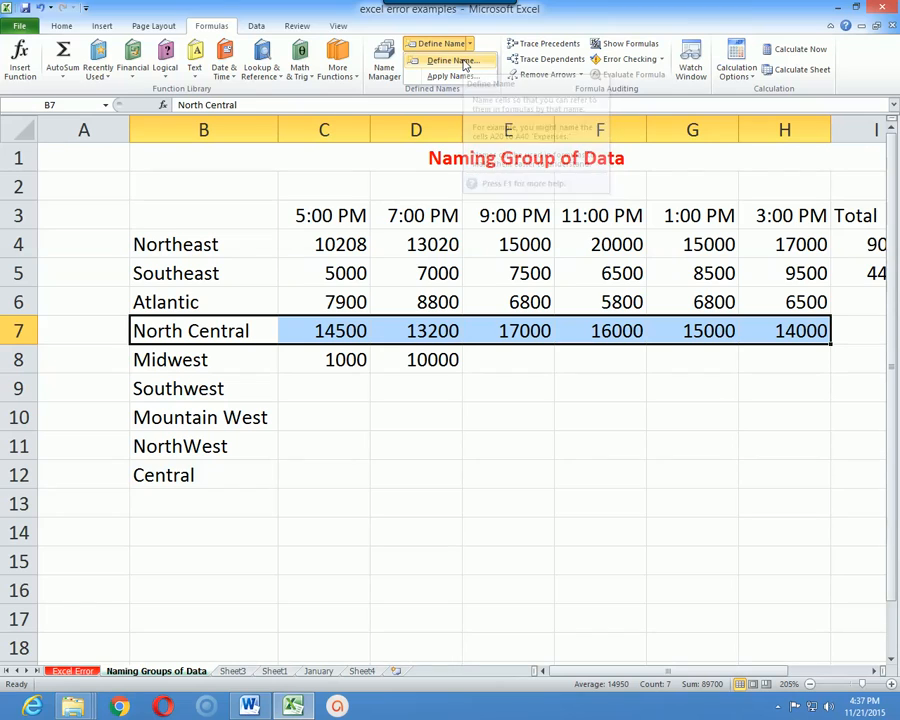
{"action": "left_click", "coordinate": [463, 62]}
{"action": "left_click_drag", "start_coordinate": [487, 408], "coordinate": [465, 397]}
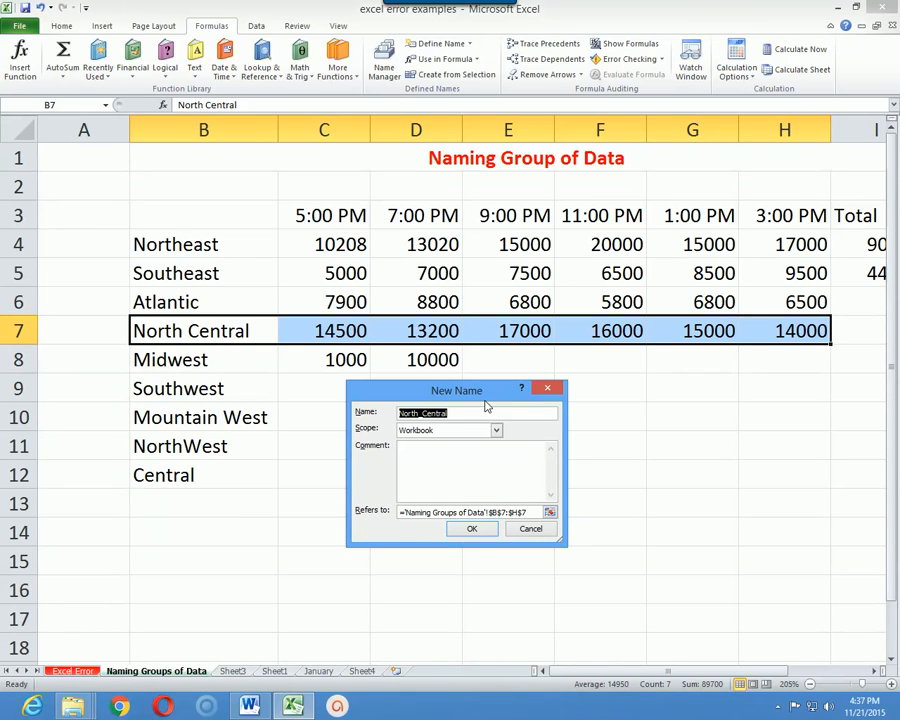
{"action": "left_click", "coordinate": [476, 412]}
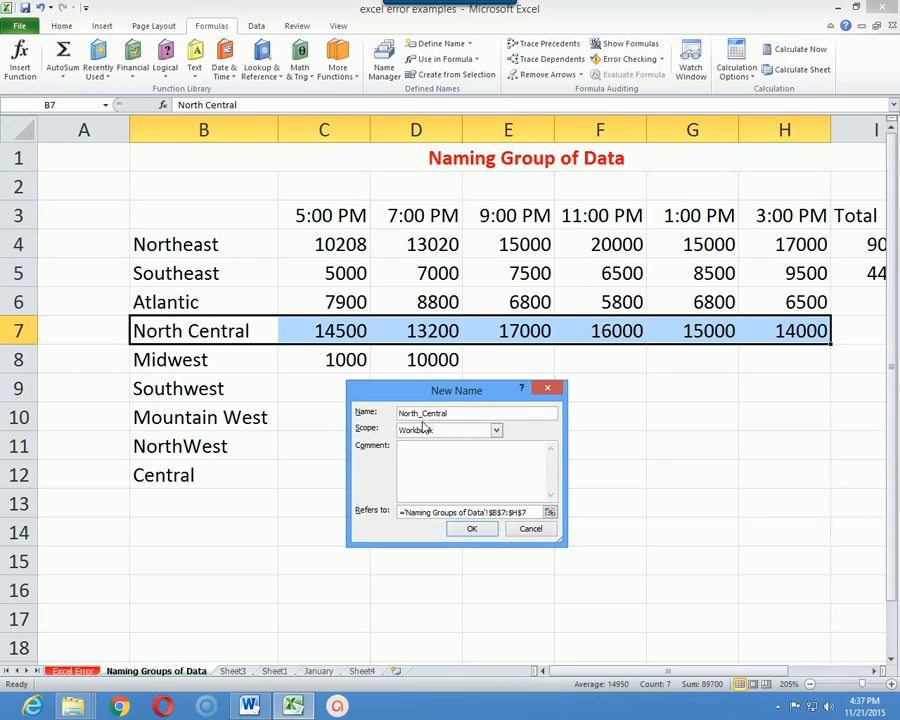
{"action": "left_click_drag", "start_coordinate": [476, 396], "coordinate": [486, 395]}
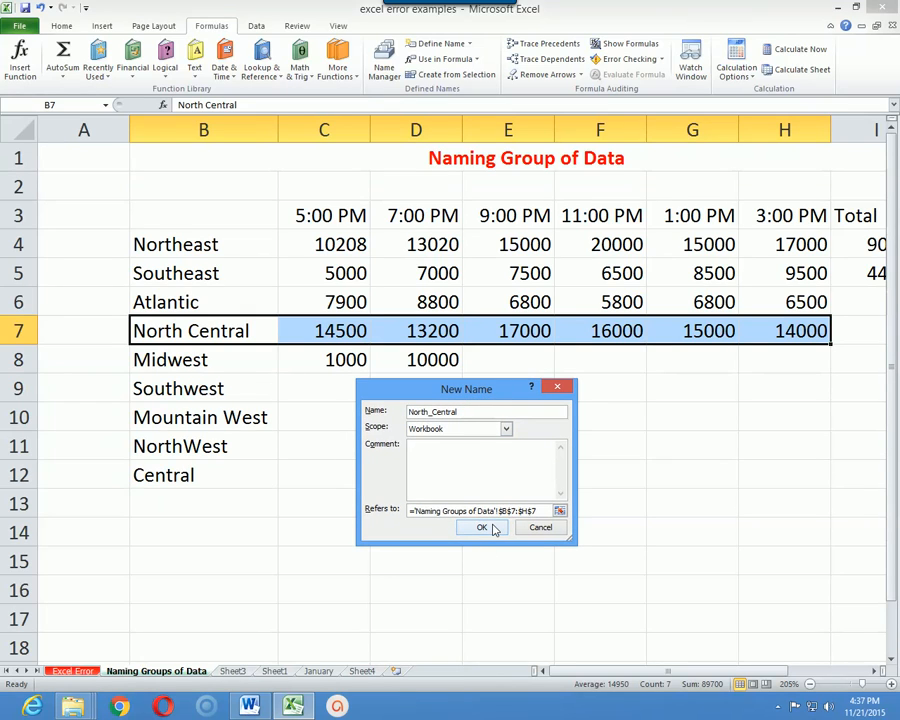
{"action": "left_click", "coordinate": [490, 530]}
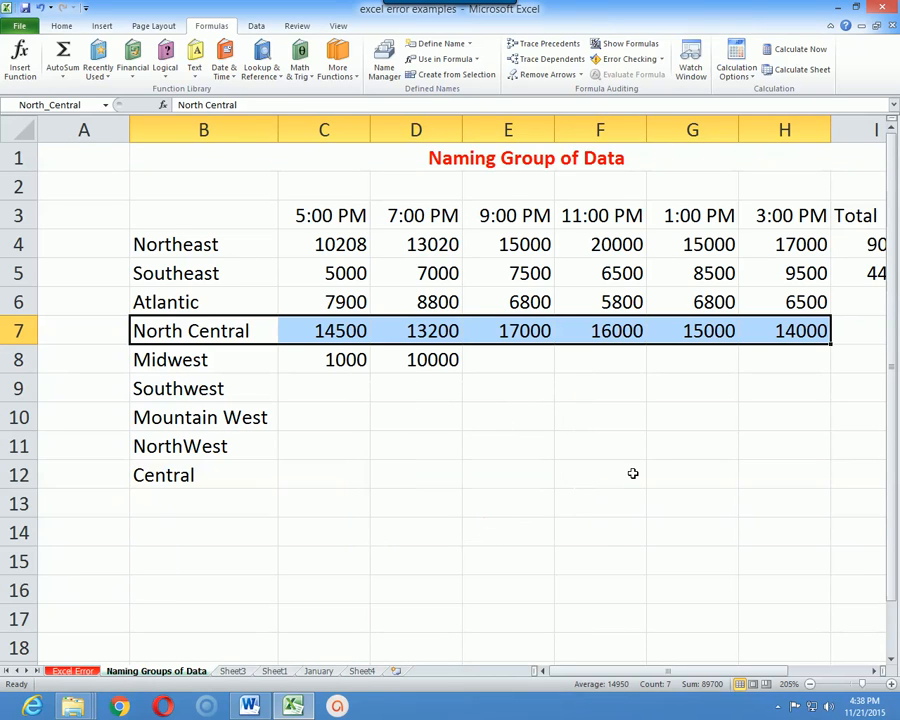
- Total the North Central row in cell I7 with the named-range formula =SUM(North_Central)
{"action": "key", "text": "Right"}
{"action": "key", "text": "Right"}
{"action": "key", "text": "Right"}
{"action": "key", "text": "Right"}
{"action": "key", "text": "Right"}
{"action": "key", "text": "Right"}
{"action": "key", "text": "Right"}
{"action": "key", "text": "Right"}
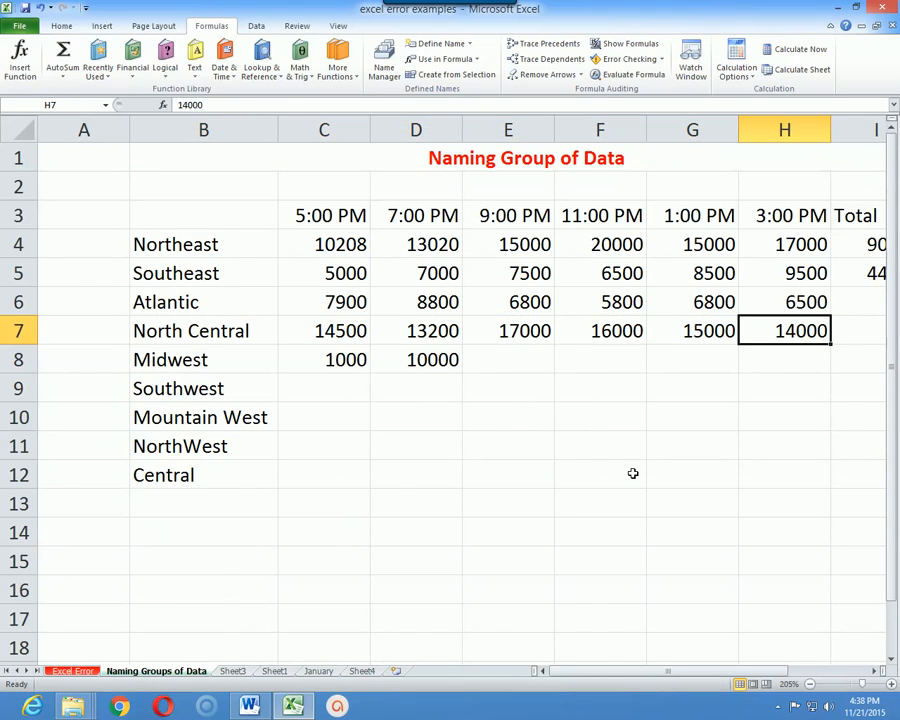
{"action": "key", "text": "Left"}
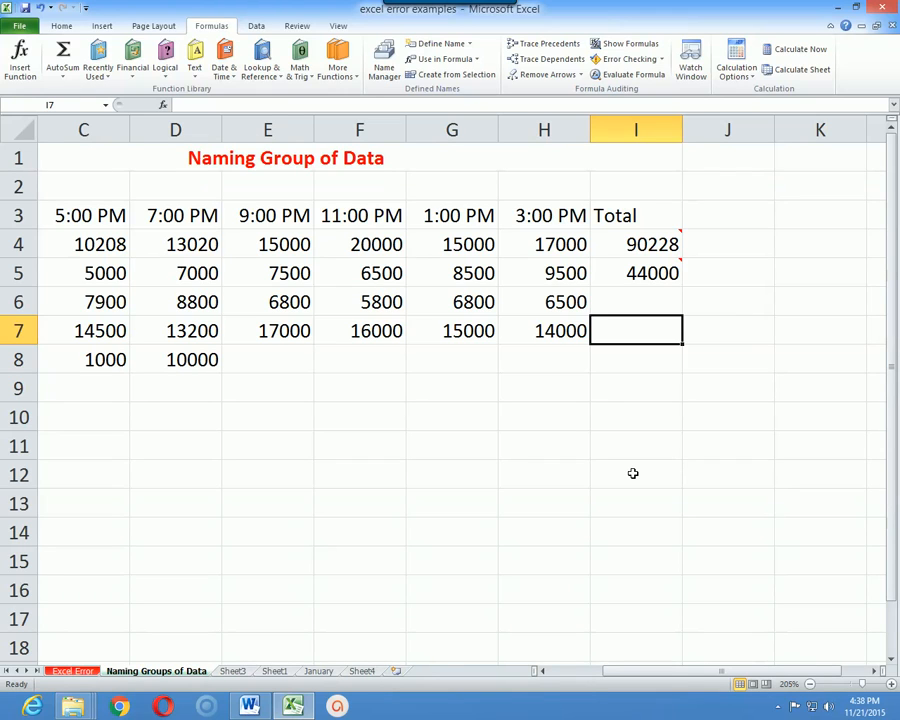
{"action": "type", "text": "=sum"}
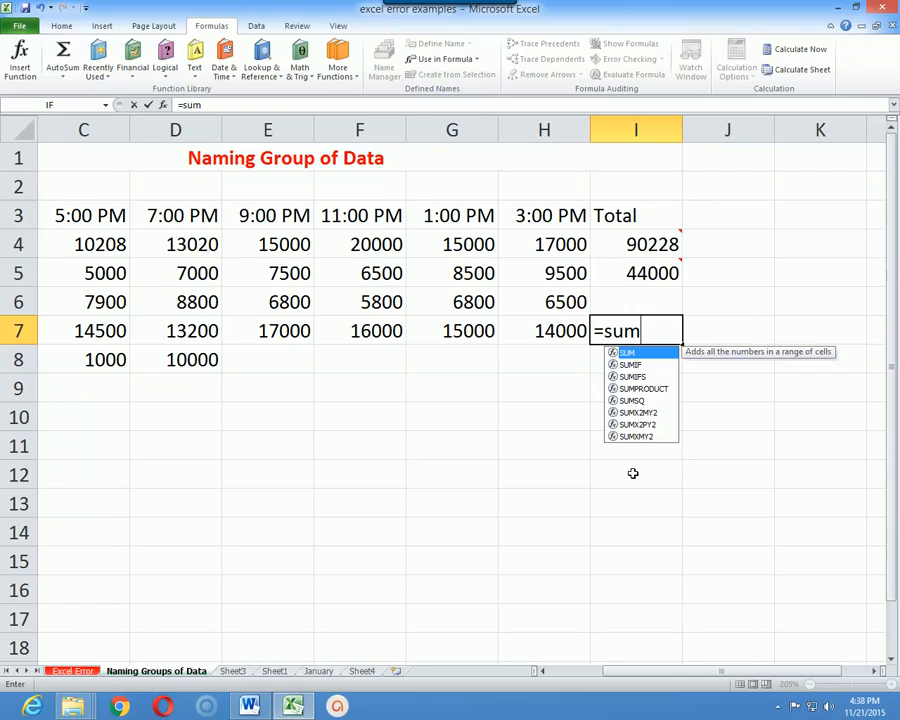
{"action": "type", "text": "("}
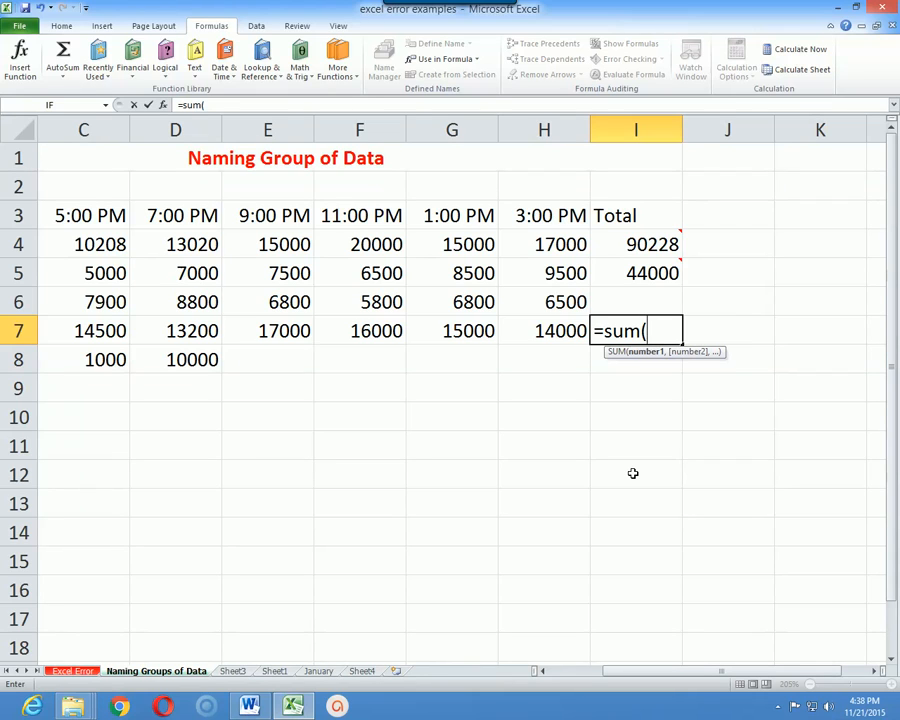
{"action": "type", "text": "no"}
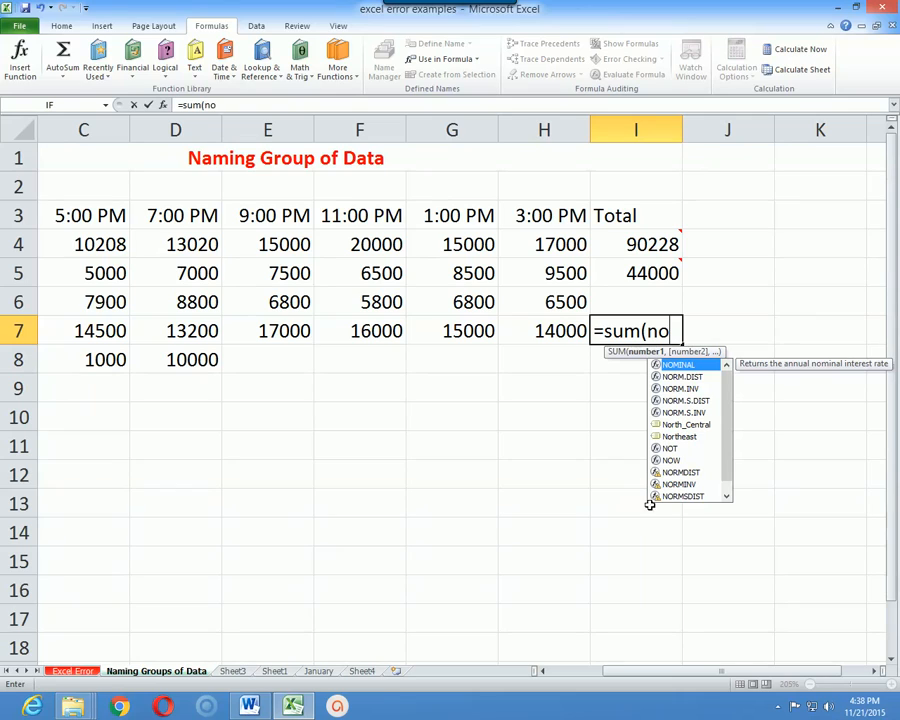
{"action": "double_click", "coordinate": [698, 431]}
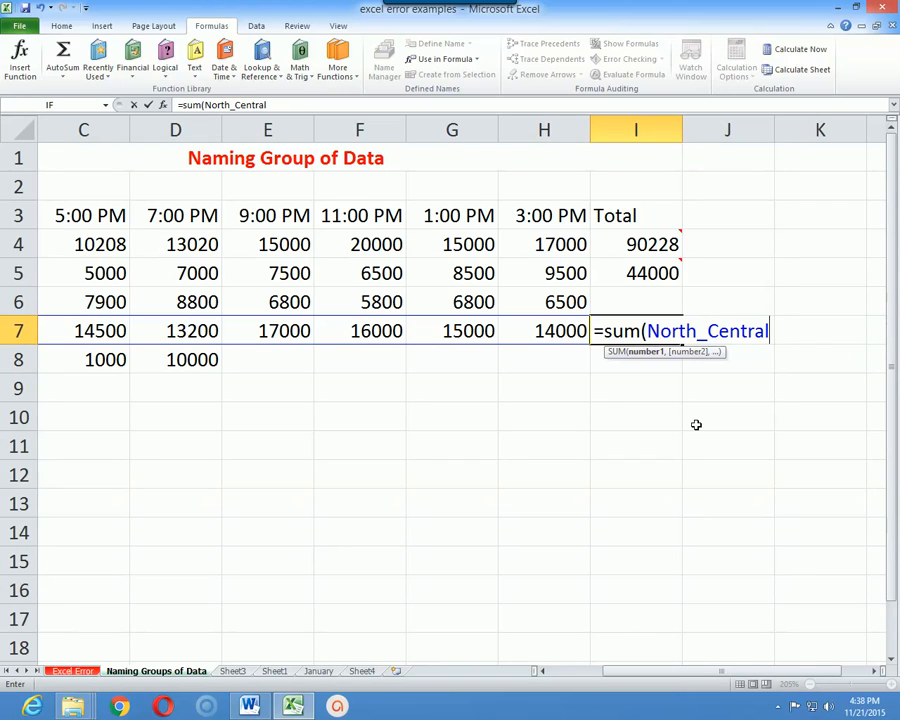
{"action": "type", "text": ")"}
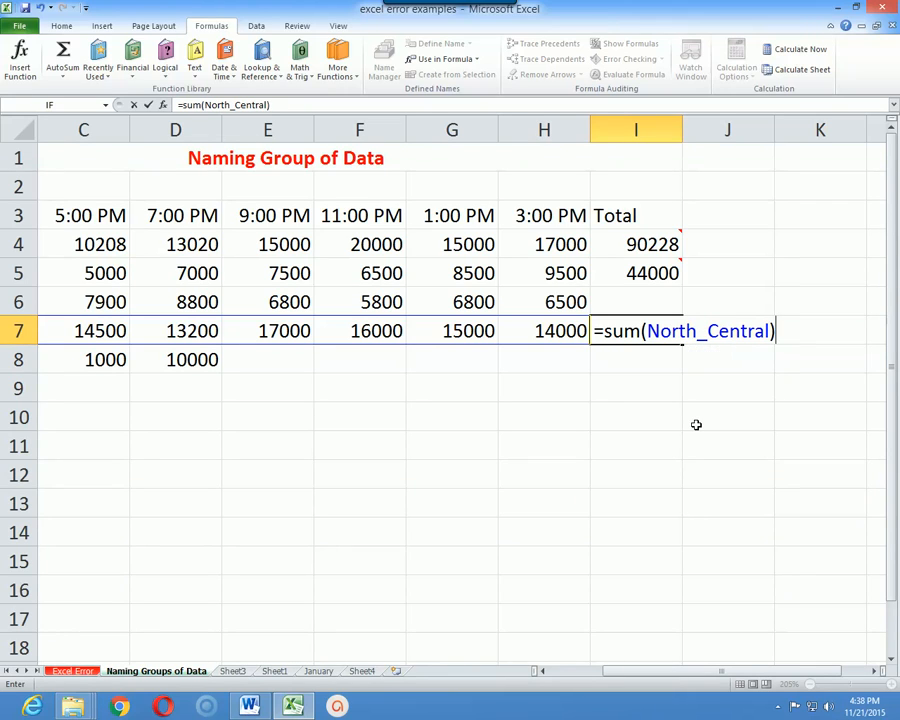
{"action": "key", "text": "Return"}
{"action": "key", "text": "Up"}
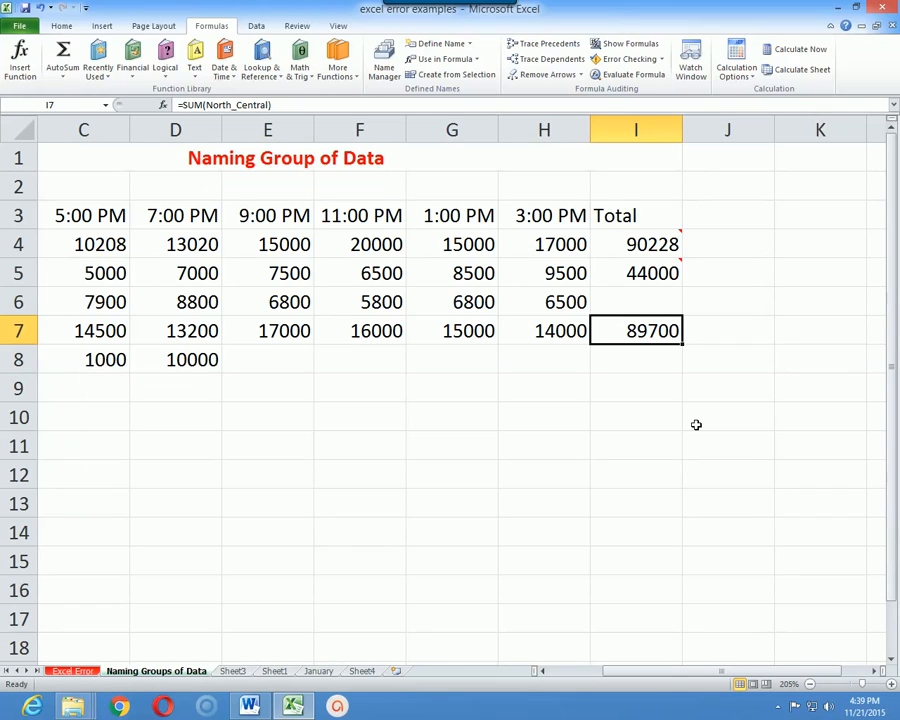
- Open the Excel Error sheet containing the error message and dependency examples
{"action": "left_click", "coordinate": [506, 510]}
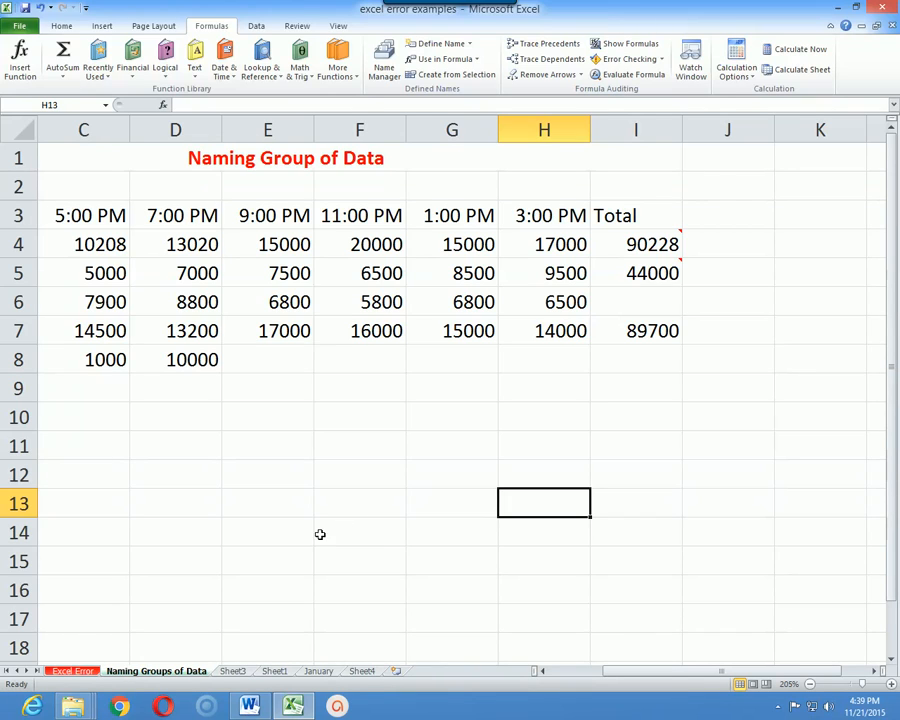
{"action": "left_click", "coordinate": [80, 672]}
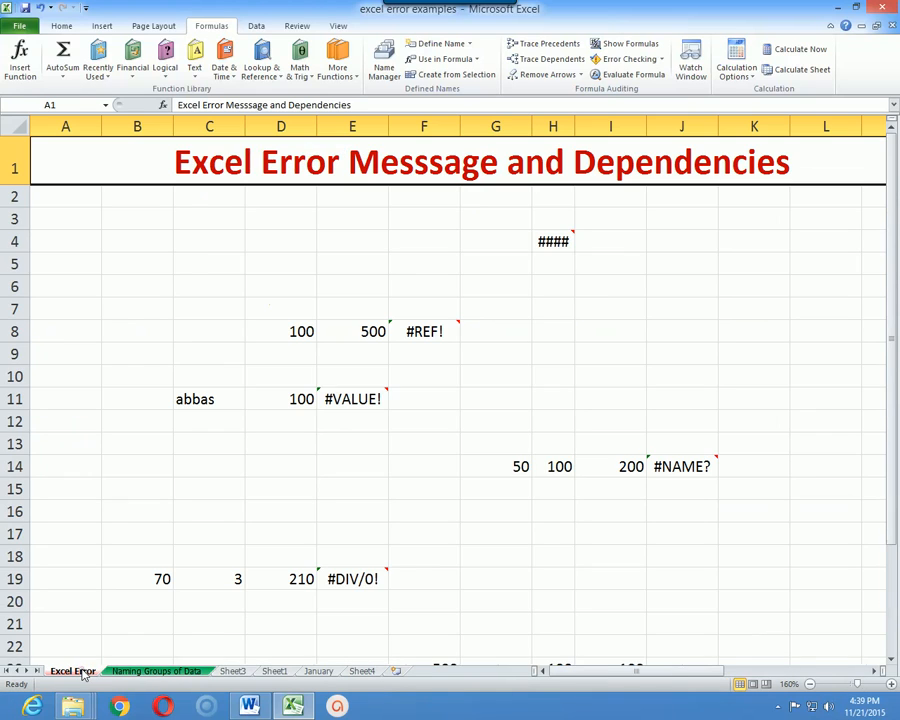
{"action": "left_click", "coordinate": [306, 271]}
{"action": "left_click", "coordinate": [208, 186]}
{"action": "key", "text": "Down"}
{"action": "key", "text": "Down"}
{"action": "key", "text": "Down"}
{"action": "key", "text": "Down"}
{"action": "key", "text": "Down"}
{"action": "key", "text": "Down"}
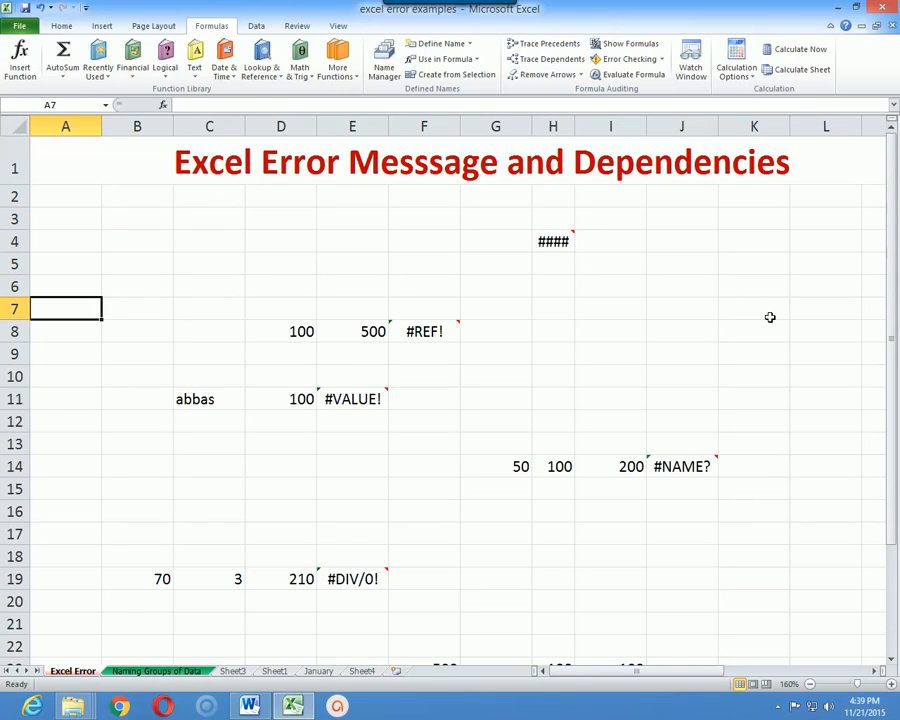
- Go to the hash-mark error in cell H4 and examine the number stored there
{"action": "key", "text": "Up"}
{"action": "key", "text": "Up"}
{"action": "key", "text": "Up"}
{"action": "key", "text": "Up"}
{"action": "key", "text": "Right"}
{"action": "key", "text": "Right"}
{"action": "key", "text": "Right"}
{"action": "key", "text": "Right"}
{"action": "key", "text": "Right"}
{"action": "key", "text": "Right"}
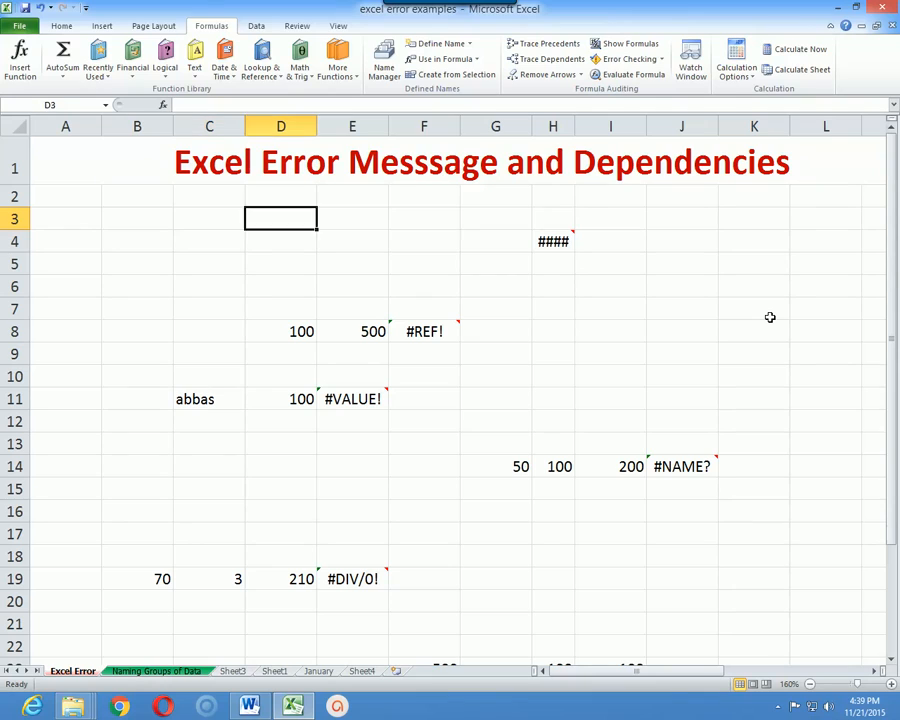
{"action": "key", "text": "Right"}
{"action": "key", "text": "Down"}
{"action": "key", "text": "Left"}
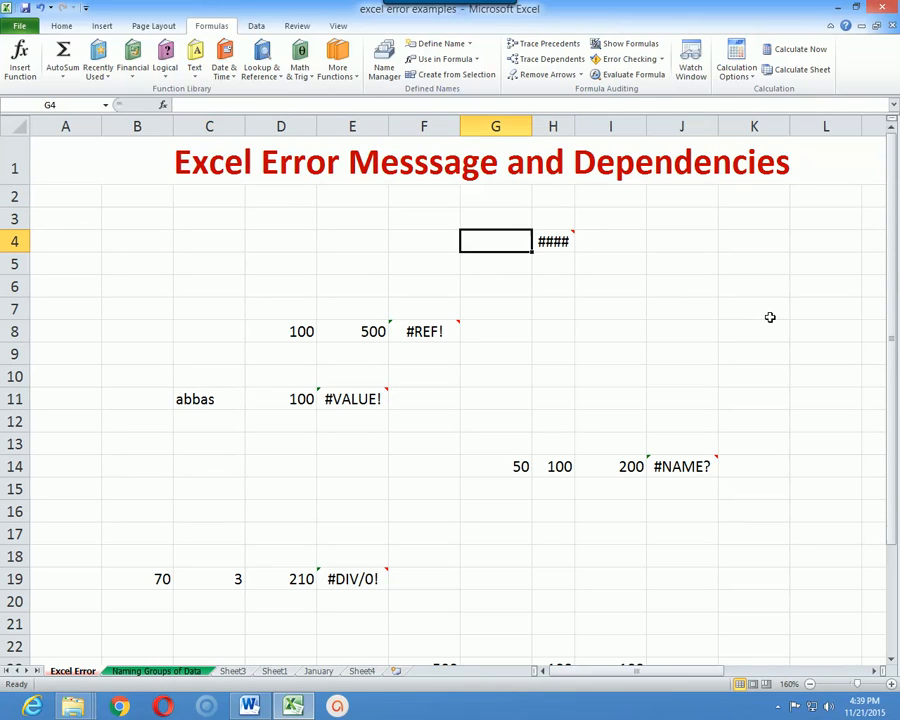
{"action": "key", "text": "Right"}
{"action": "key", "text": "Right"}
{"action": "key", "text": "Left"}
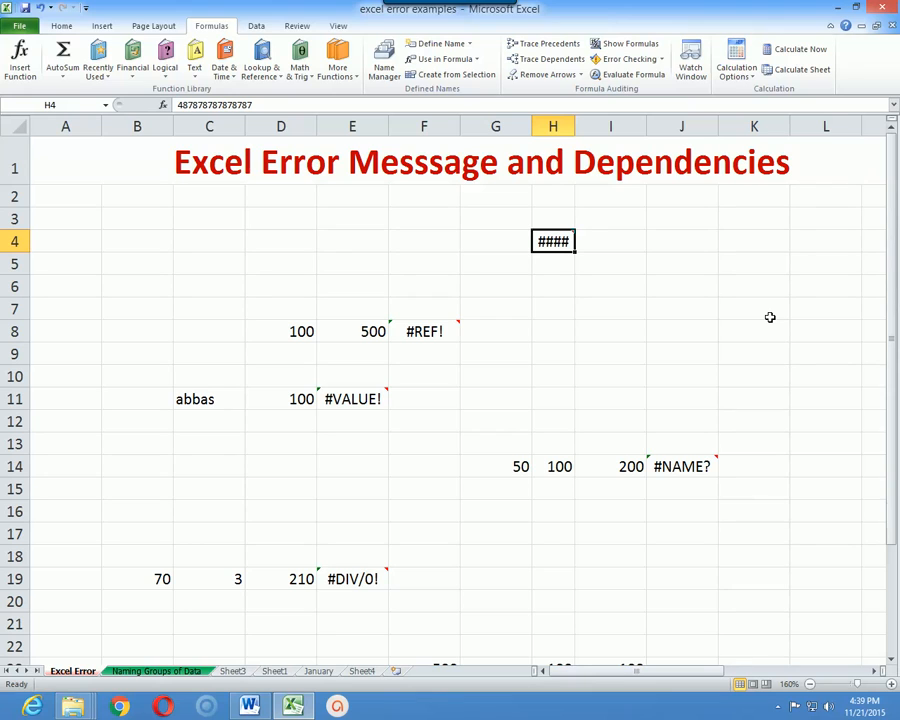
- Widen column H until the number in H4 displays, and narrow it again to bring back the hash marks
{"action": "left_click", "coordinate": [889, 685]}
{"action": "left_click", "coordinate": [889, 685]}
{"action": "left_click", "coordinate": [889, 685]}
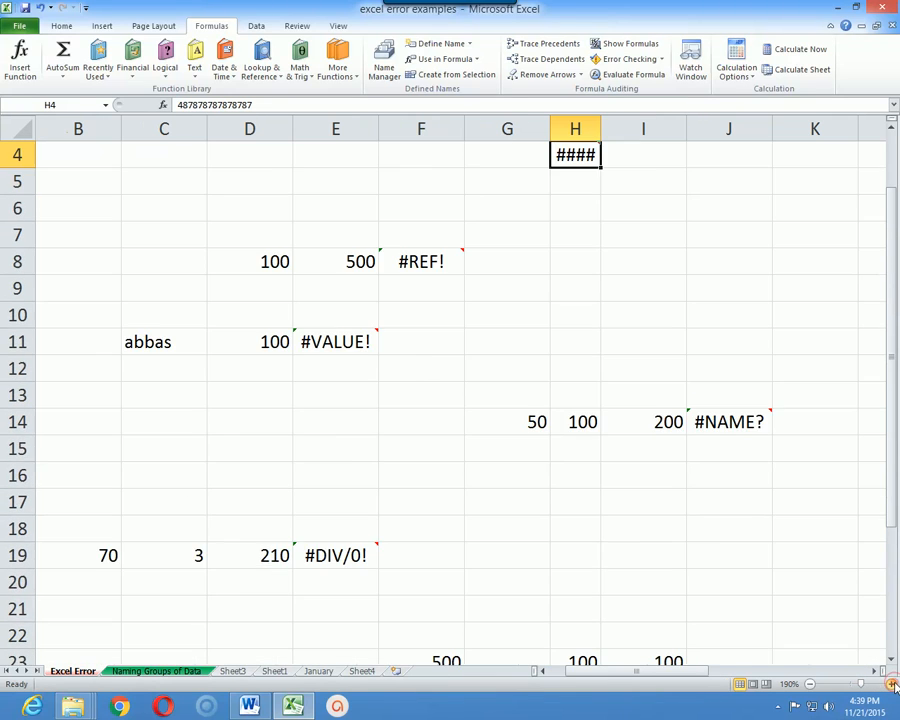
{"action": "scroll", "coordinate": [818, 548], "scroll_direction": "up", "scroll_amount": 1}
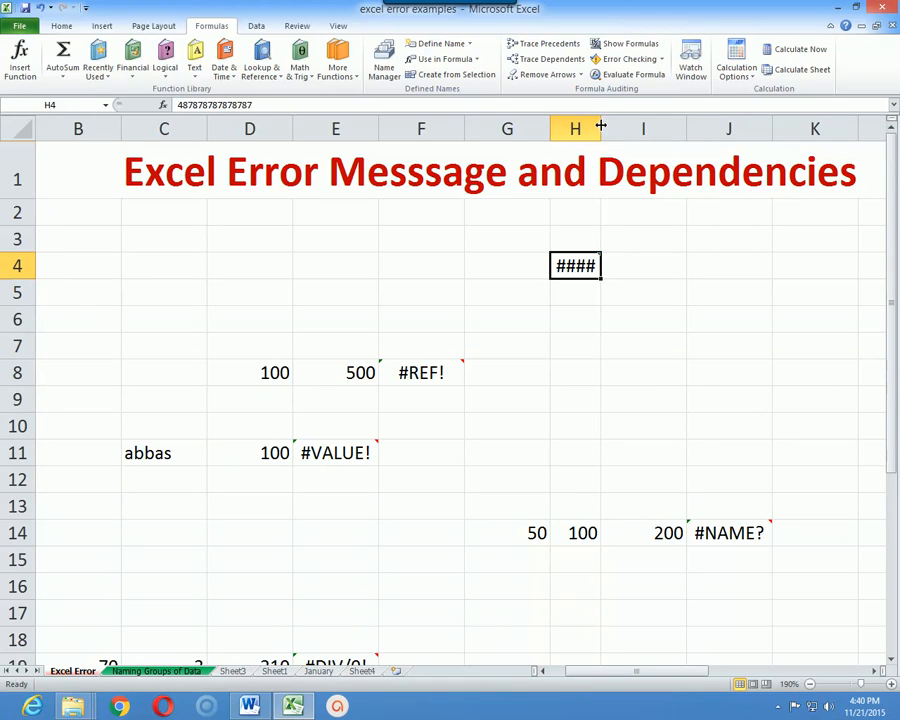
{"action": "left_click_drag", "start_coordinate": [601, 125], "coordinate": [666, 125]}
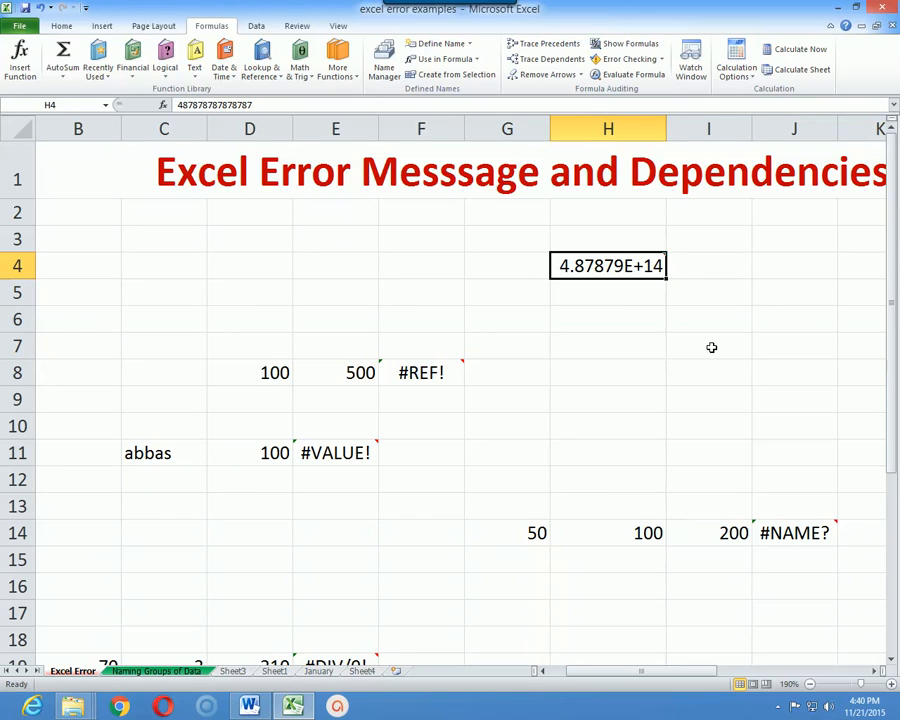
{"action": "left_click_drag", "start_coordinate": [666, 125], "coordinate": [586, 128]}
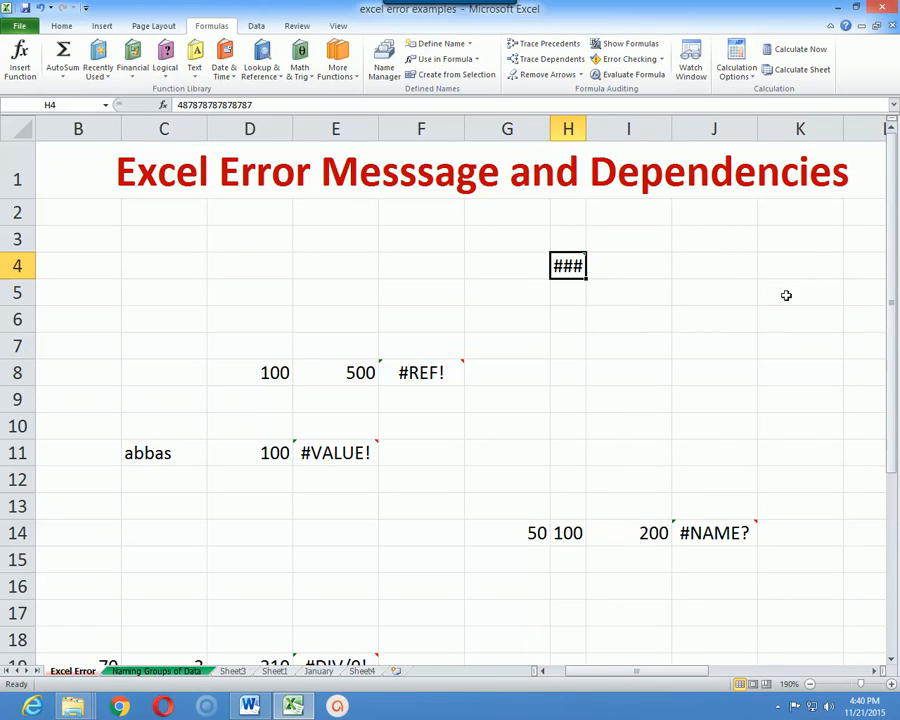
- Clear the long number from cell H4
{"action": "key", "text": "Delete"}
{"action": "key", "text": "Right"}
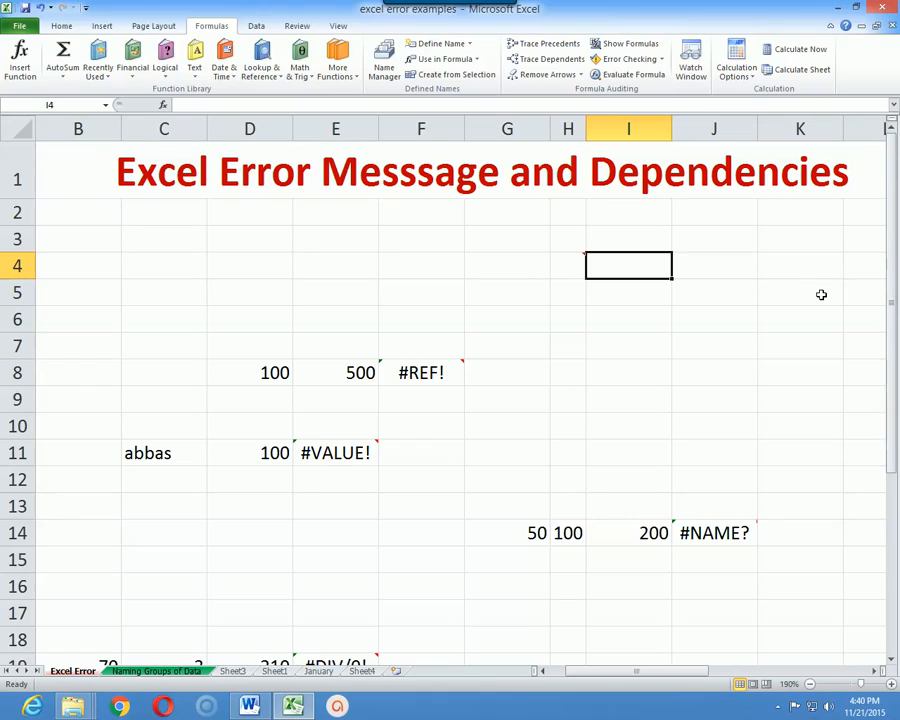
{"action": "key", "text": "Left"}
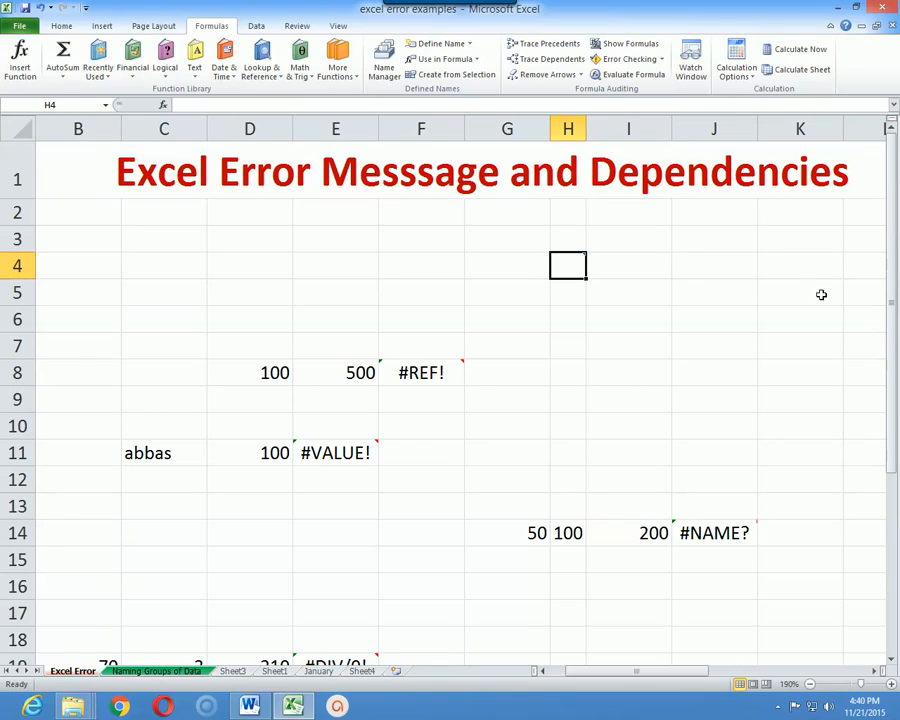
{"action": "key", "text": "Left"}
{"action": "key", "text": "Right"}
{"action": "key", "text": "Right"}
{"action": "key", "text": "Right"}
{"action": "key", "text": "Left"}
{"action": "key", "text": "Left"}
{"action": "key", "text": "Left"}
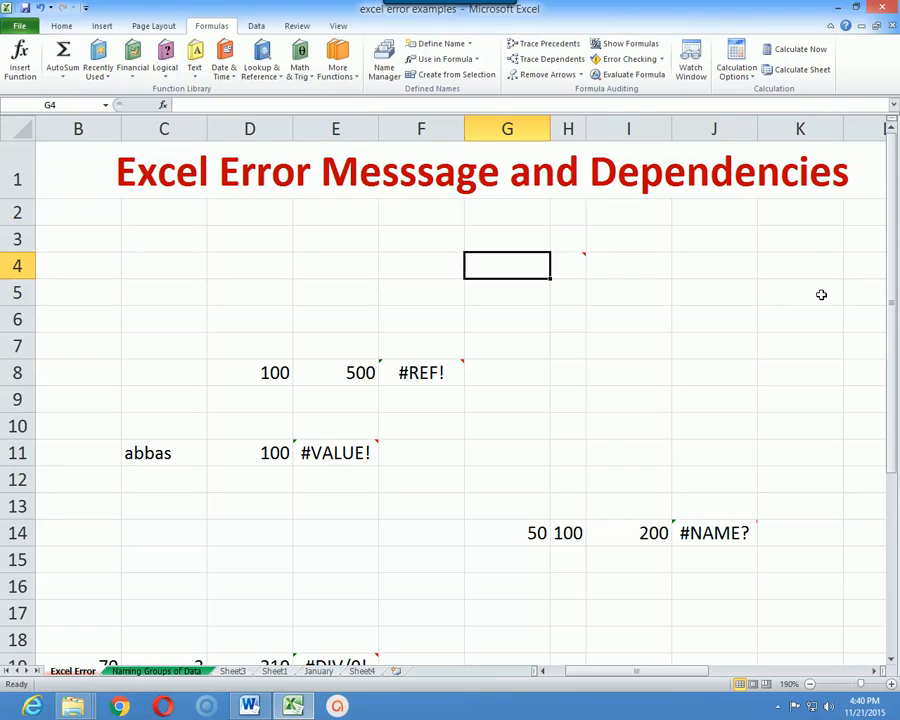
{"action": "key", "text": "Right"}
{"action": "key", "text": "Down"}
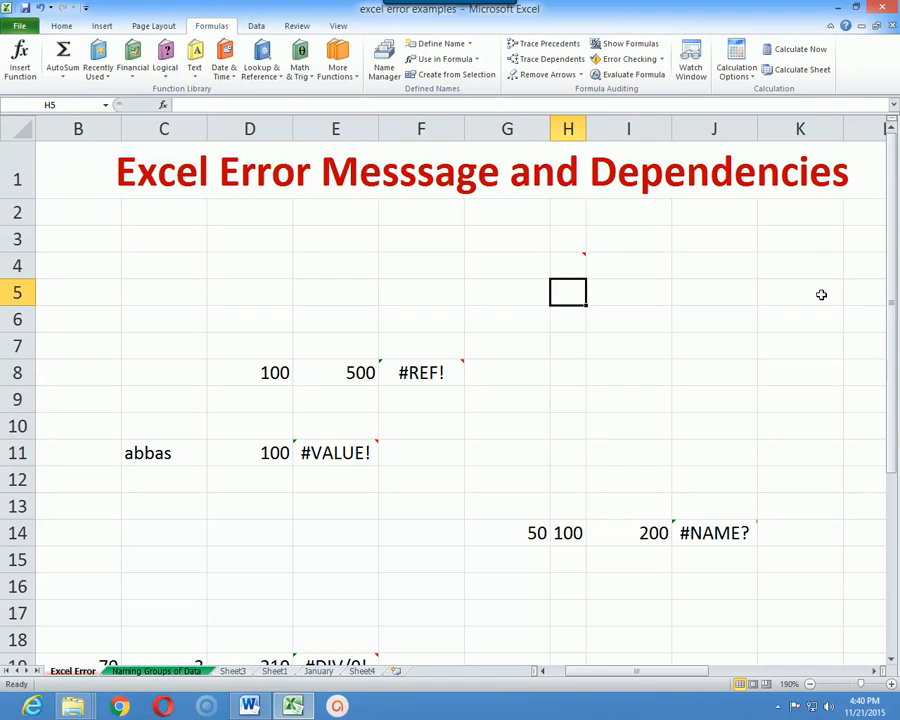
{"action": "type", "text": "125678933"}
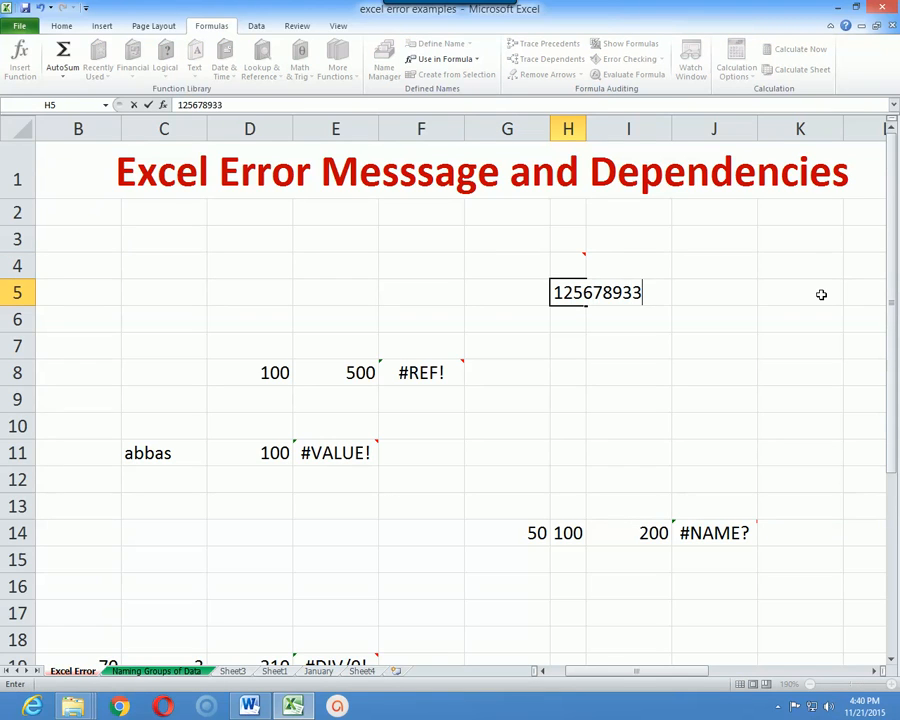
{"action": "type", "text": "13"}
{"action": "left_click", "coordinate": [818, 292]}
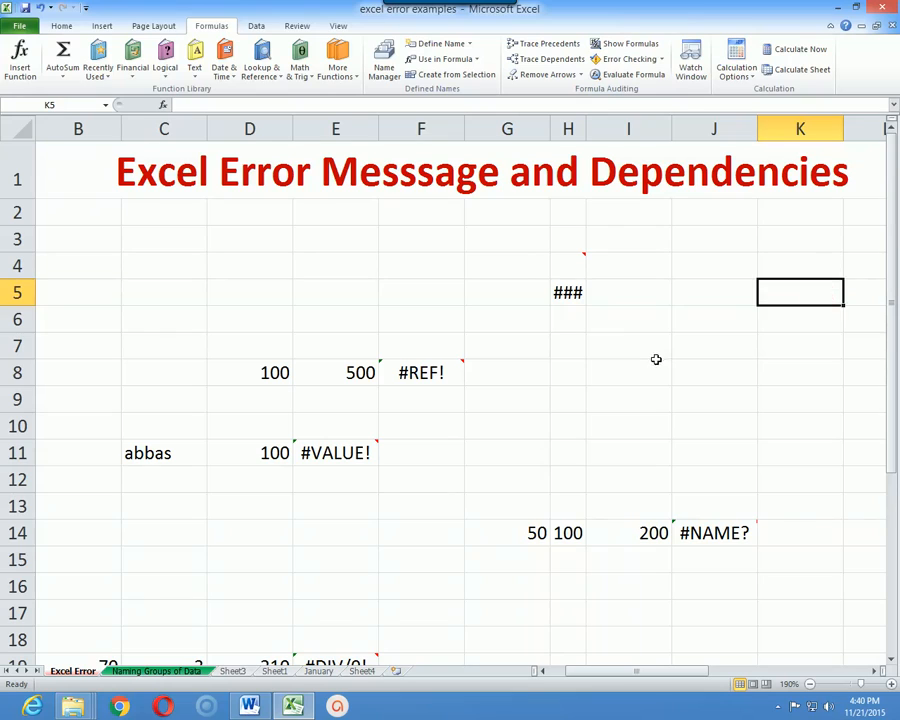
- Auto-fit the width of column H to the long number in H5
{"action": "left_click", "coordinate": [656, 360]}
{"action": "left_click", "coordinate": [569, 292]}
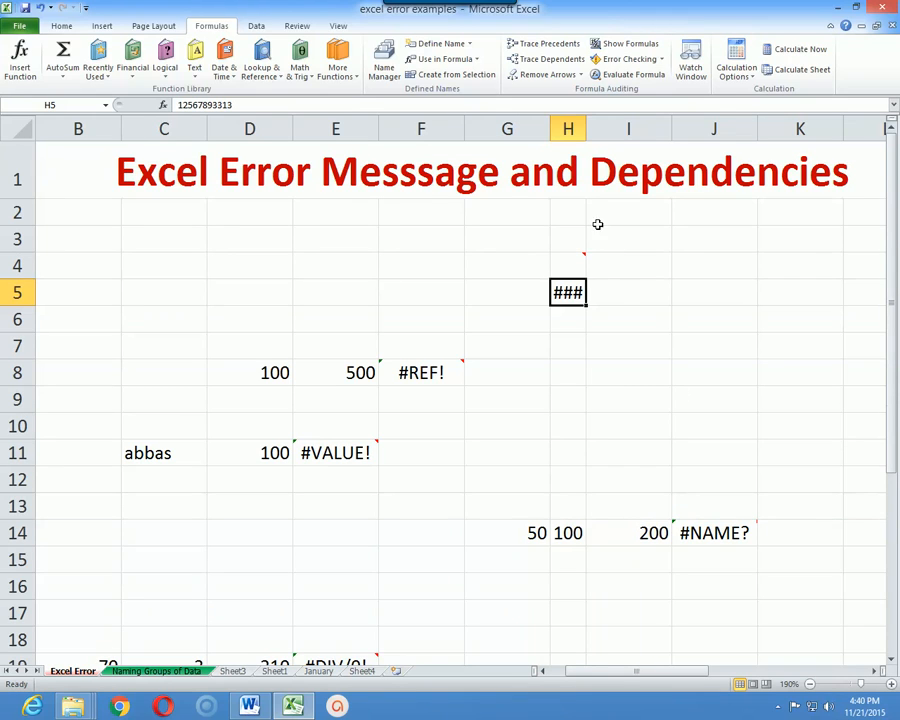
{"action": "double_click", "coordinate": [587, 132]}
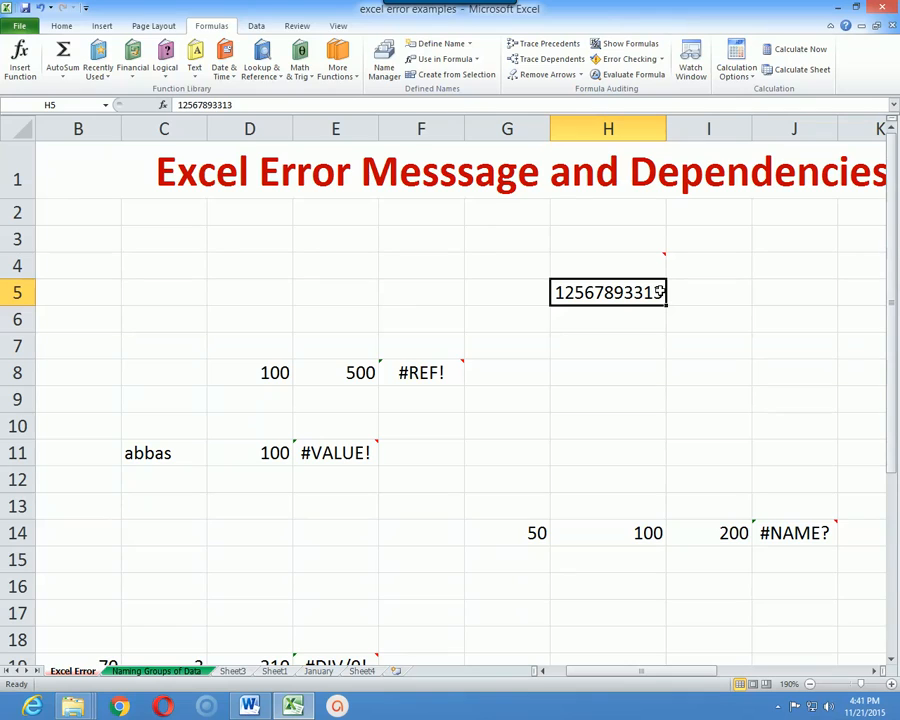
- Go to the #REF! example in row 8 and examine the formula in F8 along with its operands in D8 and E8
{"action": "key", "text": "Left"}
{"action": "key", "text": "Left"}
{"action": "key", "text": "Left"}
{"action": "key", "text": "Left"}
{"action": "key", "text": "Left"}
{"action": "key", "text": "Down"}
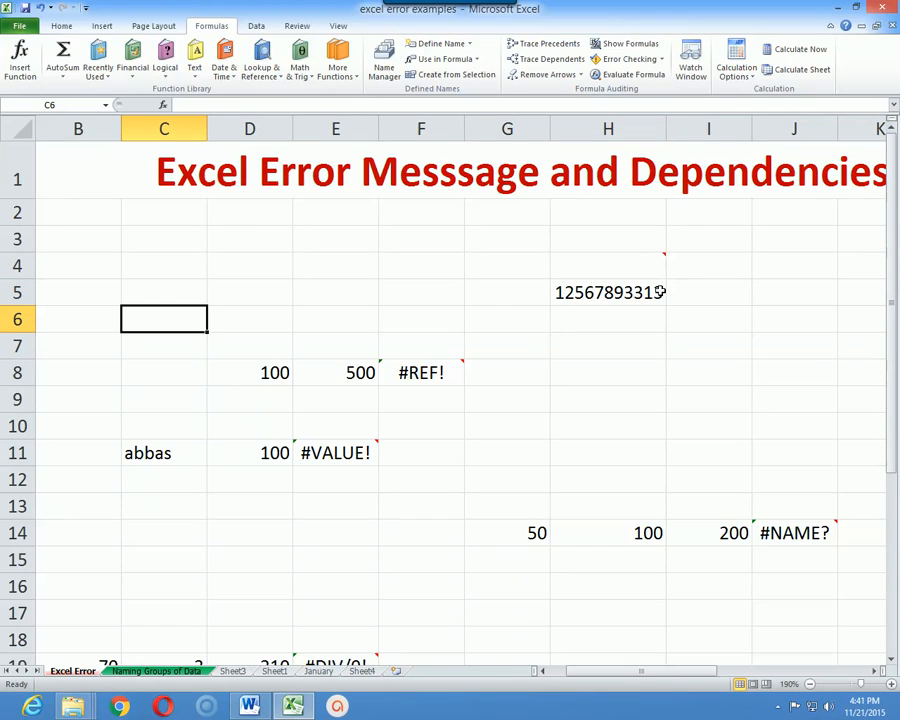
{"action": "key", "text": "Down"}
{"action": "key", "text": "Down"}
{"action": "key", "text": "Down"}
{"action": "key", "text": "Down"}
{"action": "key", "text": "Up"}
{"action": "key", "text": "Up"}
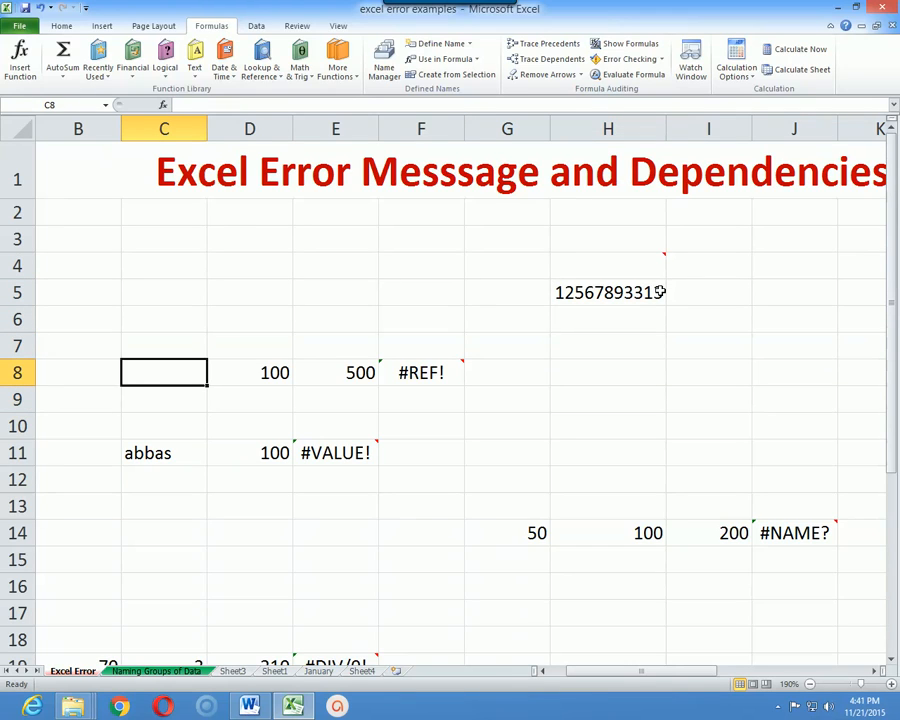
{"action": "key", "text": "Right"}
{"action": "key", "text": "Right"}
{"action": "key", "text": "Right"}
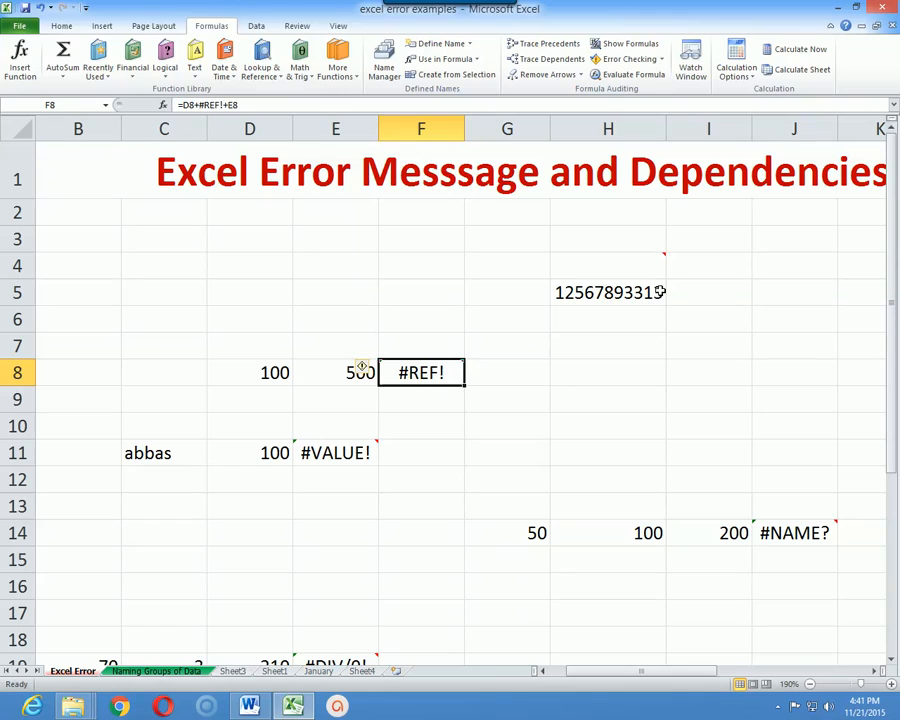
{"action": "key", "text": "Left"}
{"action": "key", "text": "Right"}
{"action": "key", "text": "Left"}
{"action": "key", "text": "Left"}
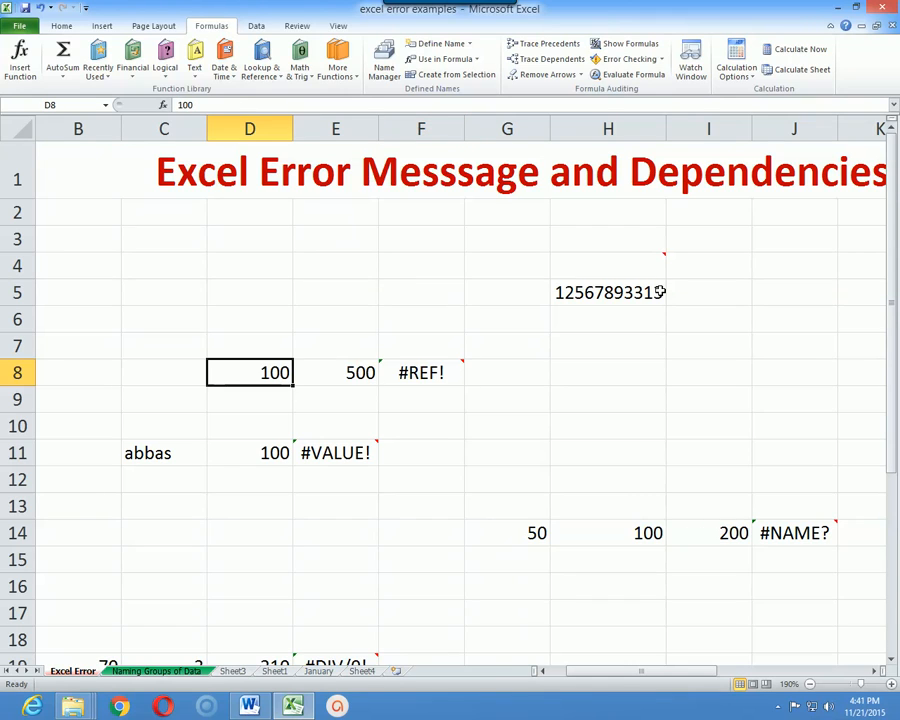
{"action": "key", "text": "Right"}
{"action": "key", "text": "Right"}
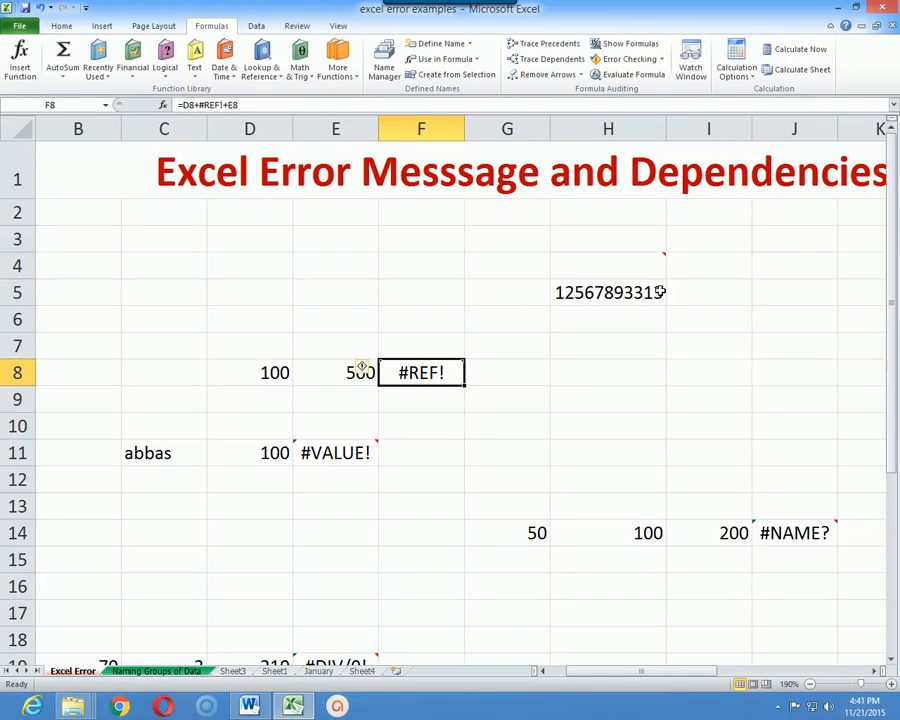
{"action": "key", "text": "Left"}
{"action": "key", "text": "Left"}
{"action": "key", "text": "Right"}
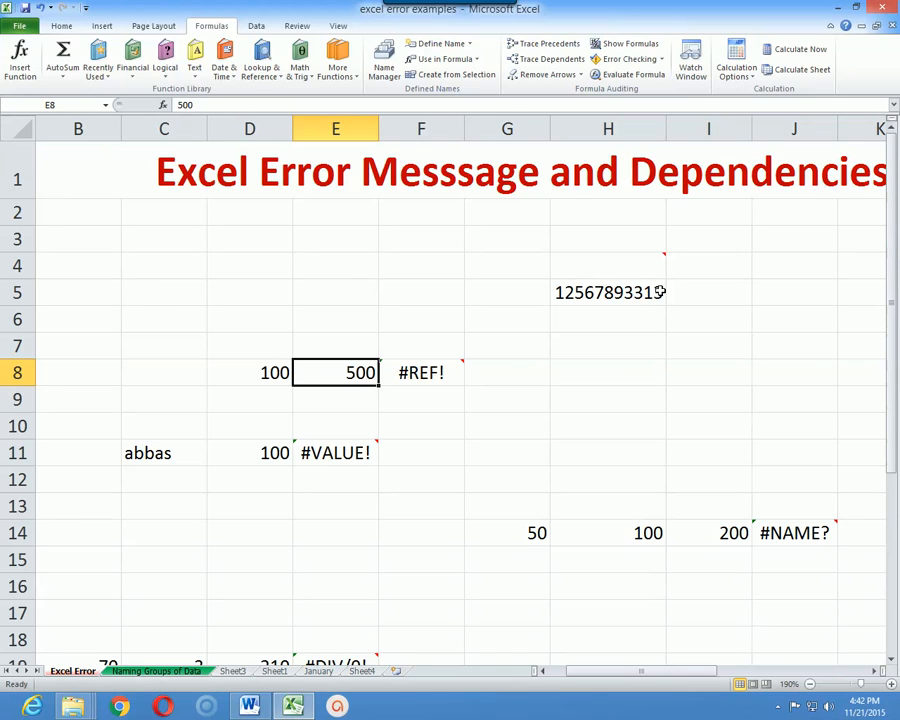
- Enter 100, 200 and 500 in cells D54, E54 and F54, in the empty area below the examples
{"action": "key", "text": "Up"}
{"action": "key", "text": "Up"}
{"action": "key", "text": "Left"}
{"action": "key", "text": "Left"}
{"action": "key", "text": "Left"}
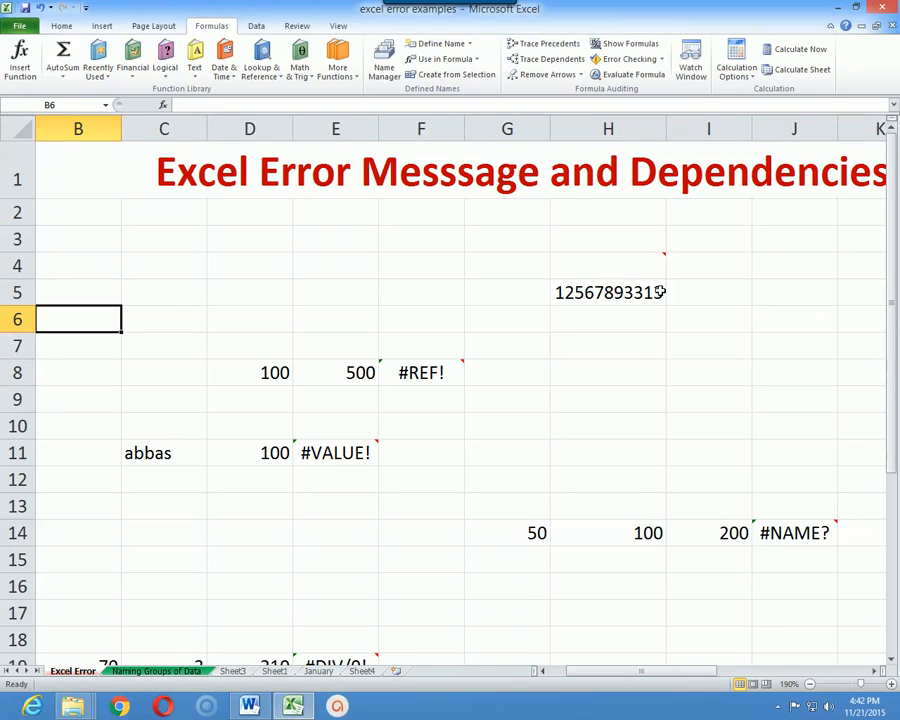
{"action": "scroll", "coordinate": [625, 420], "scroll_direction": "down", "scroll_amount": 16}
{"action": "left_click", "coordinate": [241, 290]}
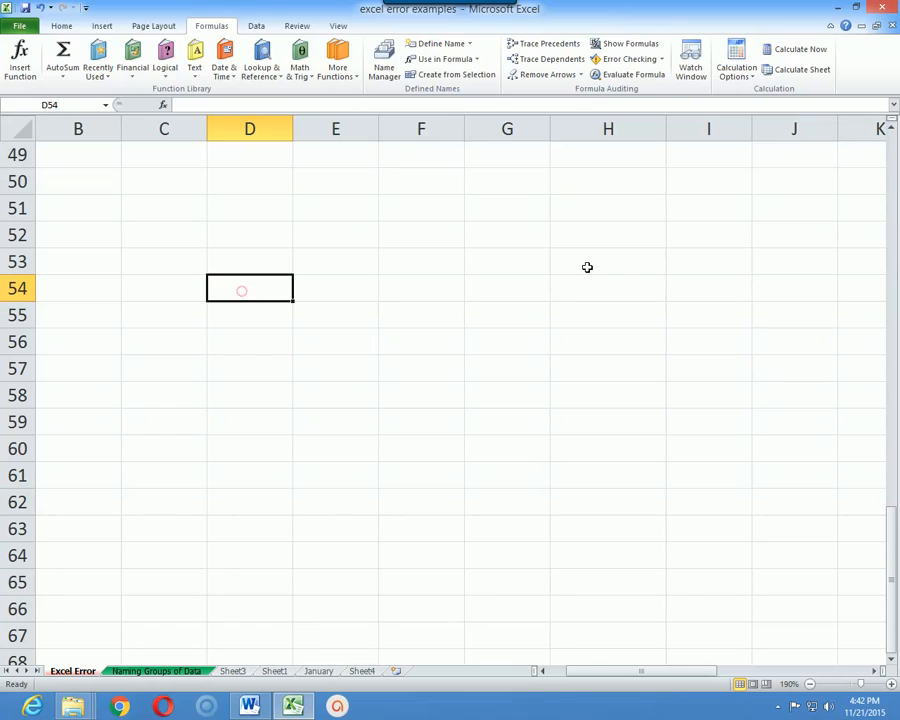
{"action": "type", "text": "100"}
{"action": "key", "text": "Tab"}
{"action": "type", "text": "200"}
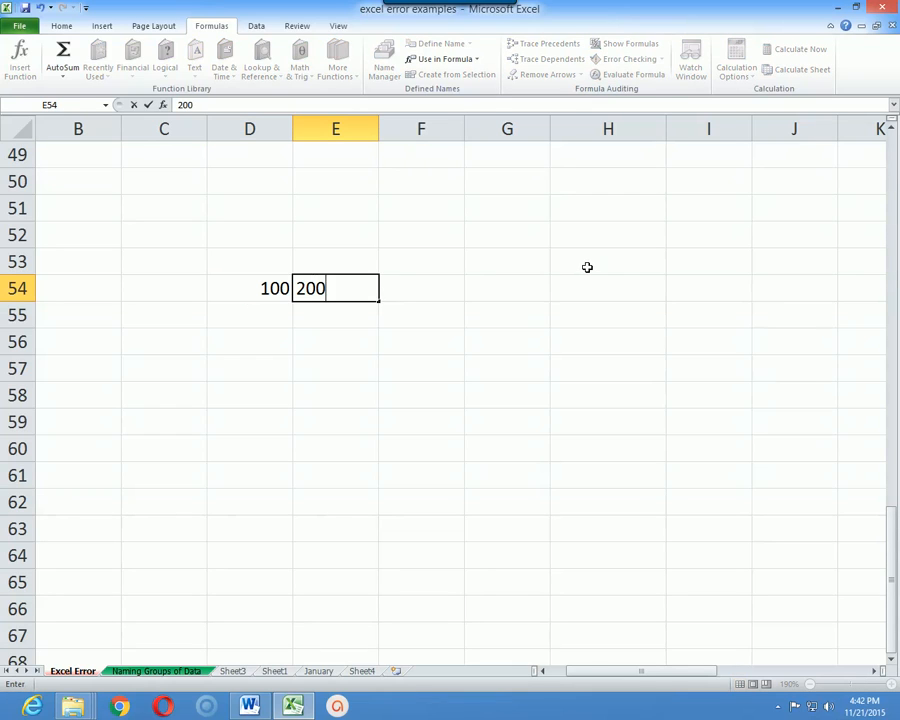
{"action": "key", "text": "Tab"}
{"action": "type", "text": "500"}
{"action": "key", "text": "Tab"}
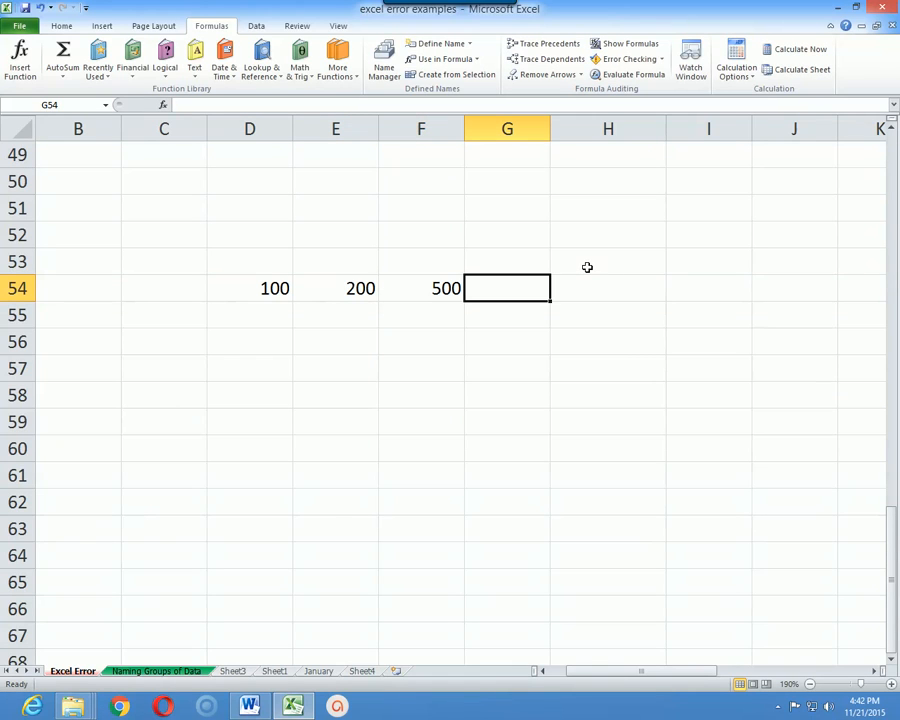
- Add the three numbers in G54 with the formula =D54+E54+F54
{"action": "type", "text": "="}
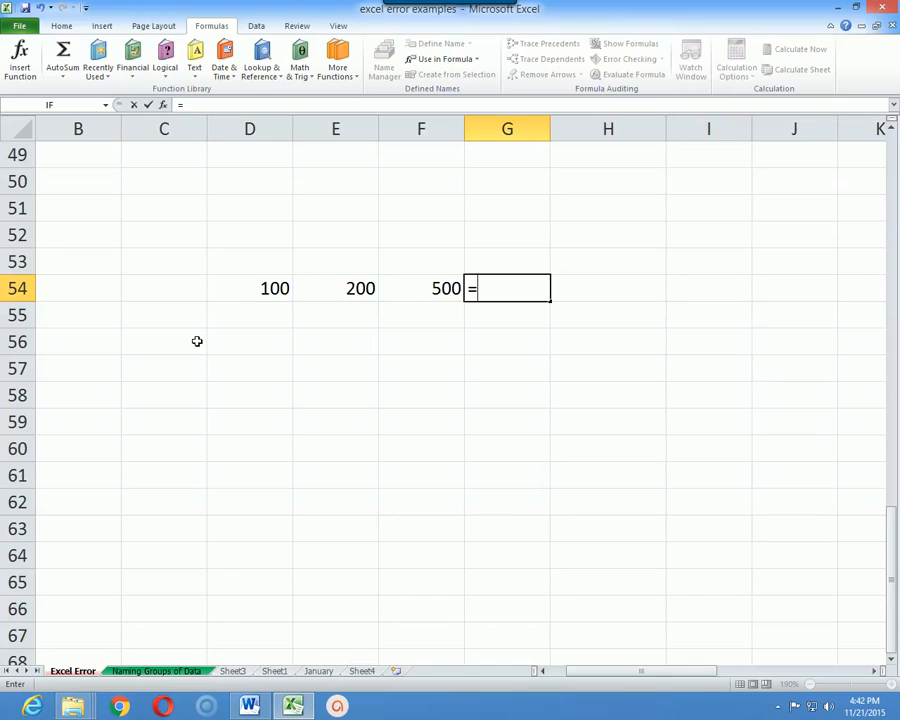
{"action": "left_click", "coordinate": [257, 288]}
{"action": "type", "text": "+"}
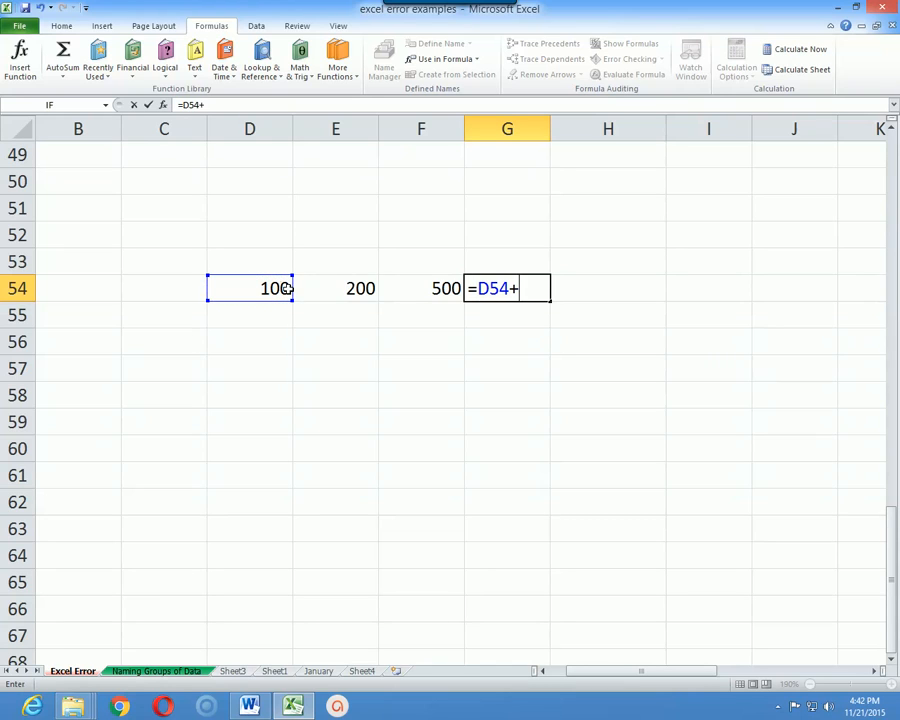
{"action": "left_click", "coordinate": [326, 284]}
{"action": "type", "text": "+"}
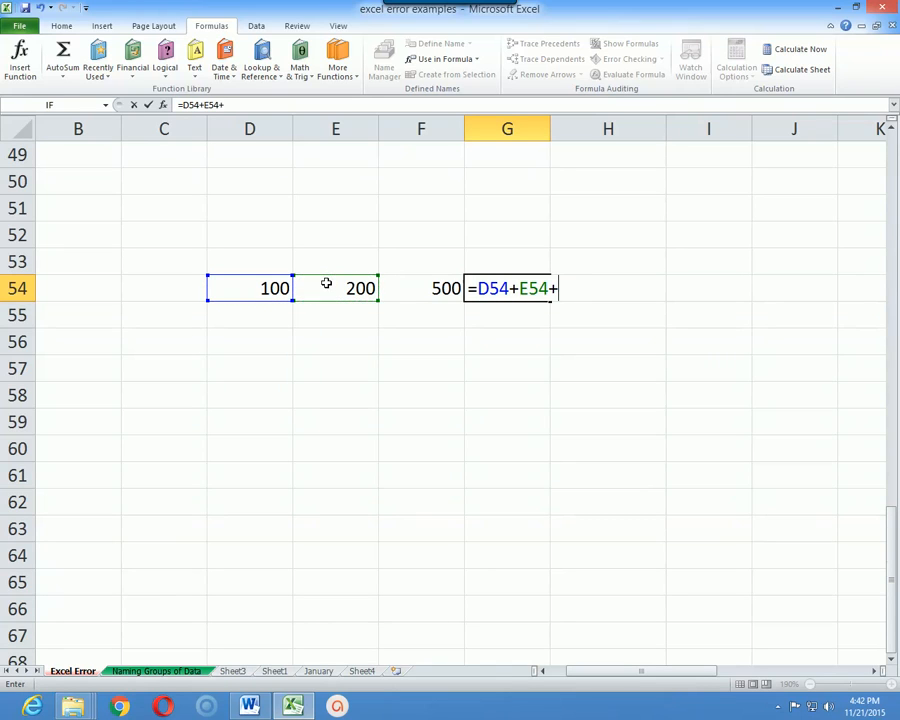
{"action": "left_click", "coordinate": [408, 290]}
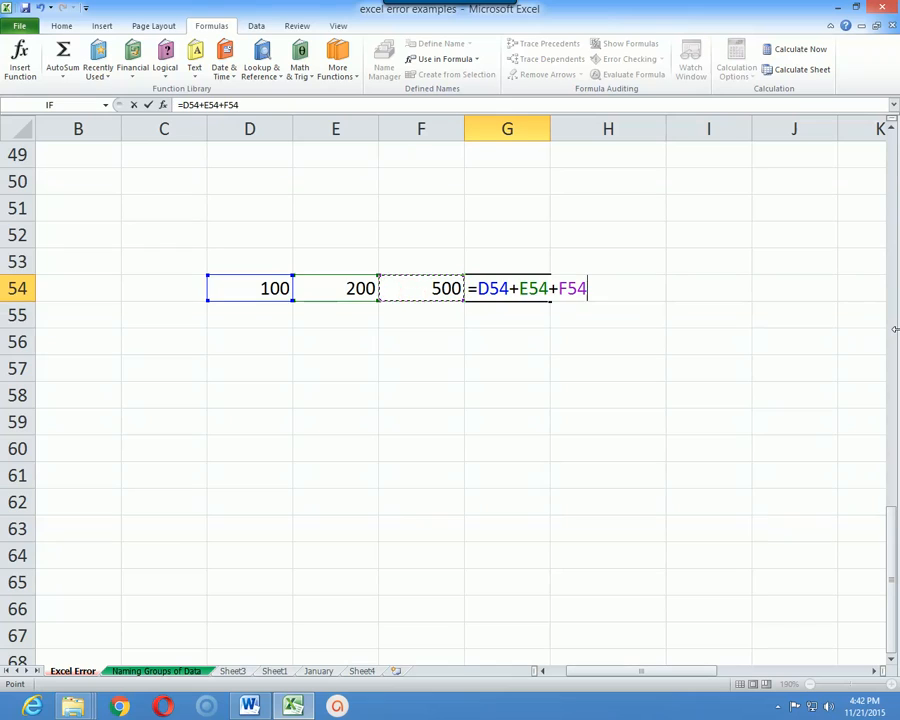
{"action": "key", "text": "Return"}
{"action": "key", "text": "Up"}
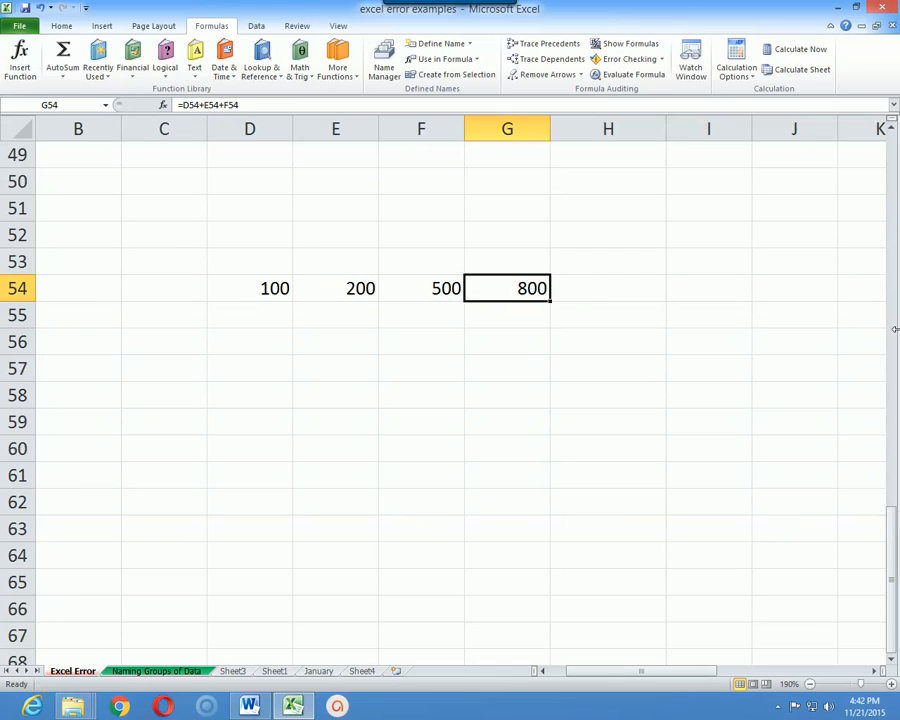
- Clear the contents of E54 to test the sum in G54, and restore the value 200
{"action": "key", "text": "Left"}
{"action": "key", "text": "Left"}
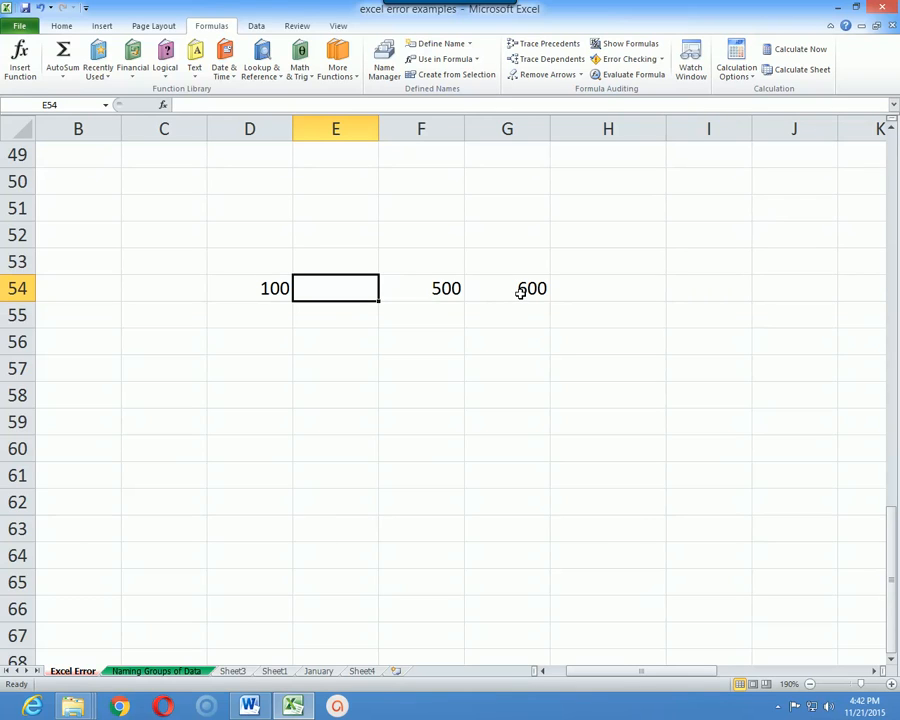
{"action": "type", "text": "200"}
{"action": "key", "text": "ctrl+Return"}
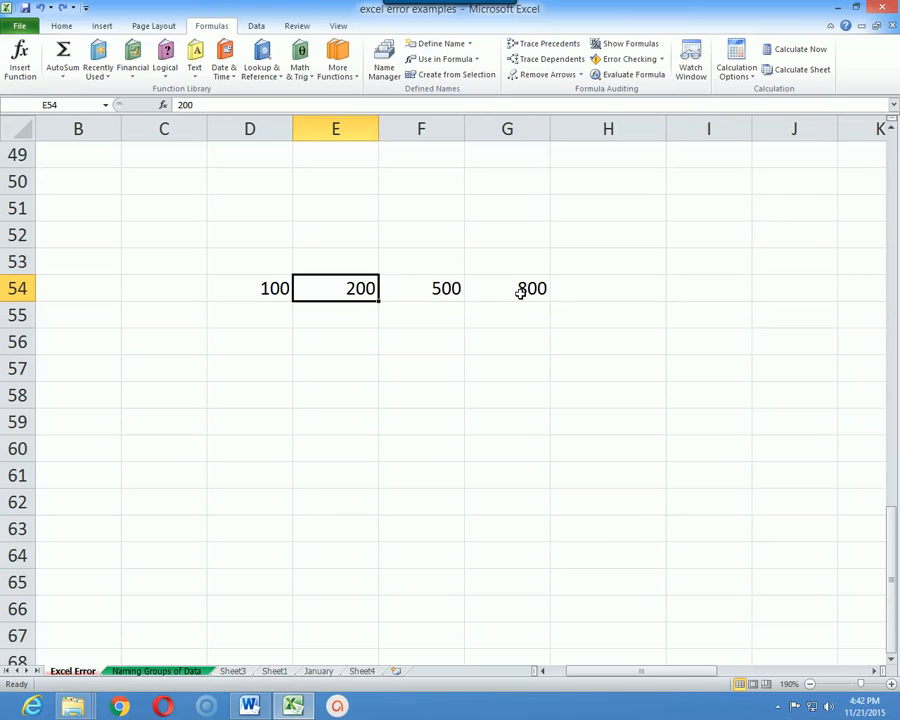
- Delete cell E54 with cells shifted left, and check the broken sum formula in F54
{"action": "right_click", "coordinate": [355, 290]}
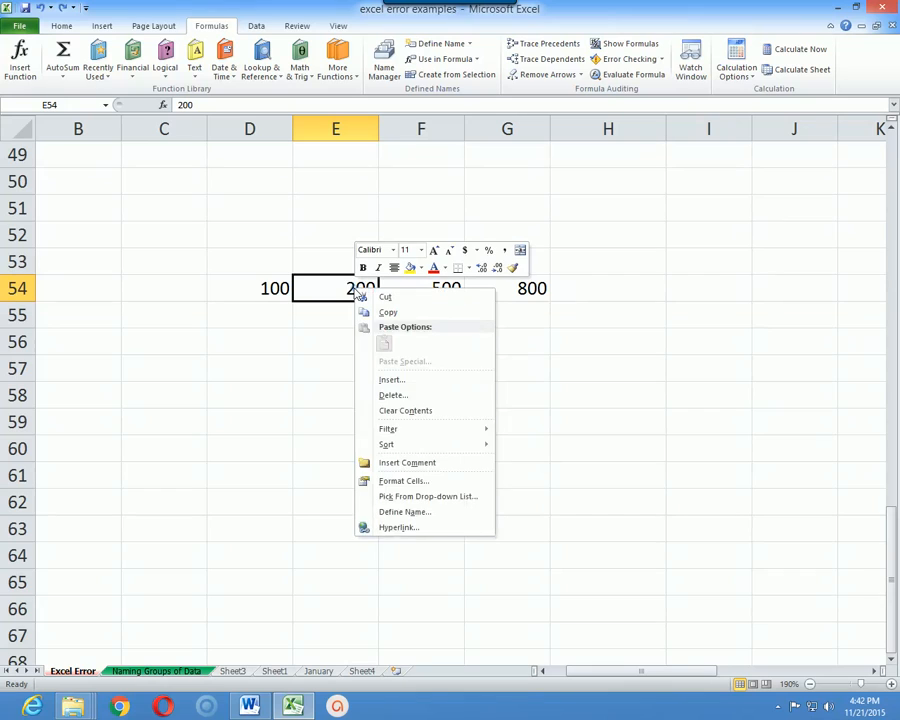
{"action": "left_click", "coordinate": [408, 395]}
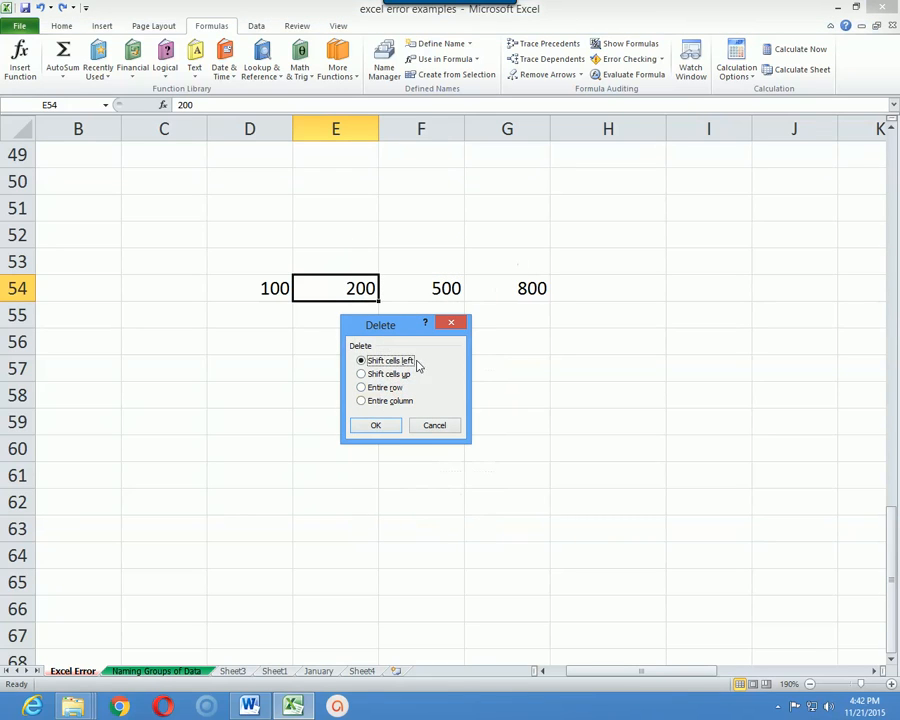
{"action": "left_click", "coordinate": [378, 424]}
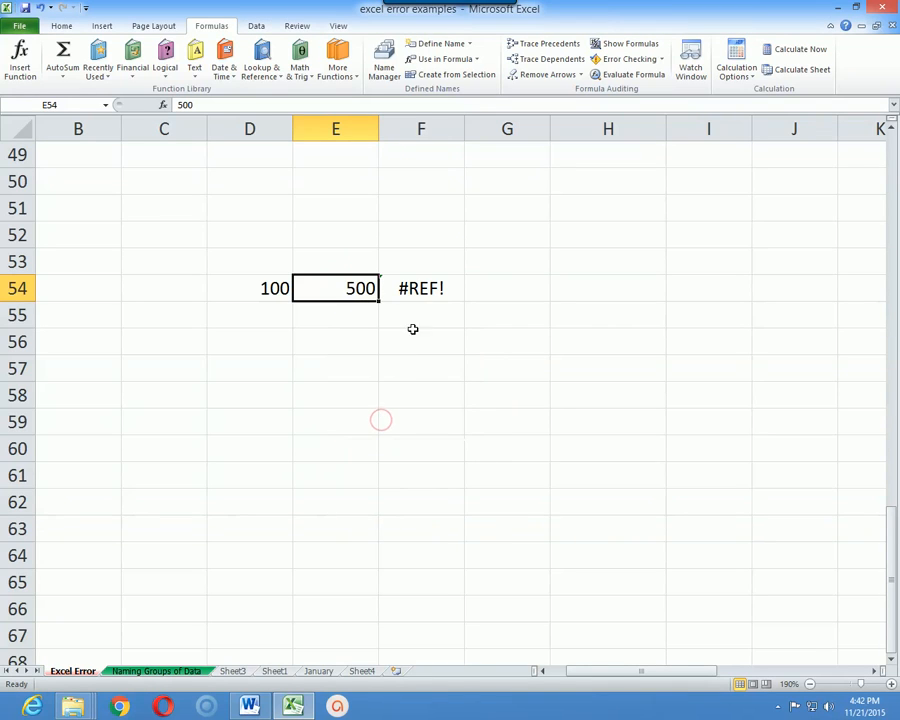
{"action": "key", "text": "Right"}
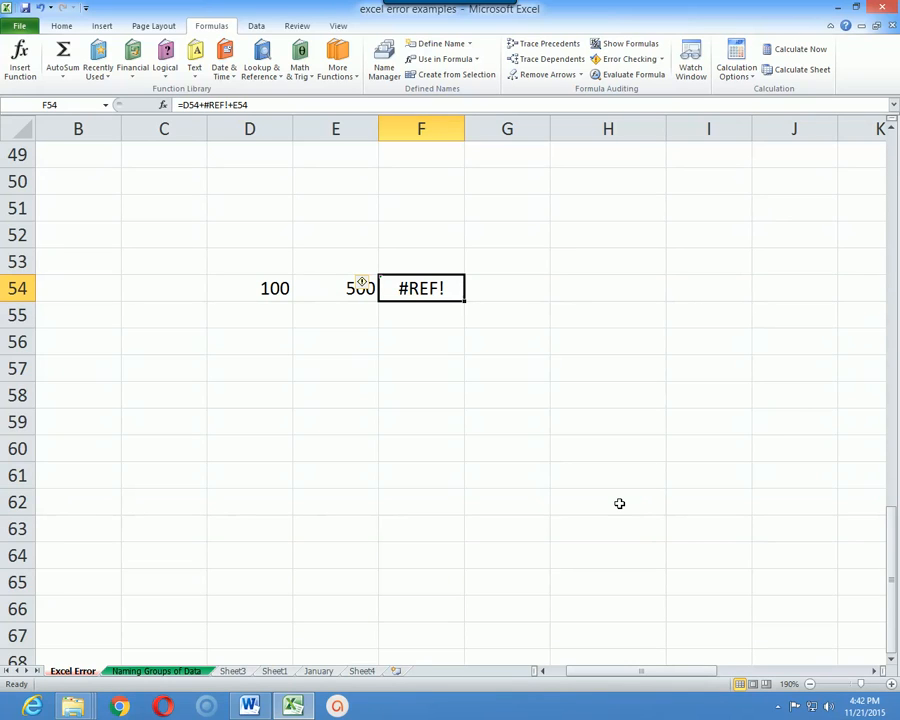
- Return to the error examples and examine the formula behind the #VALUE! error in E11
{"action": "scroll", "coordinate": [640, 500], "scroll_direction": "up", "scroll_amount": 16}
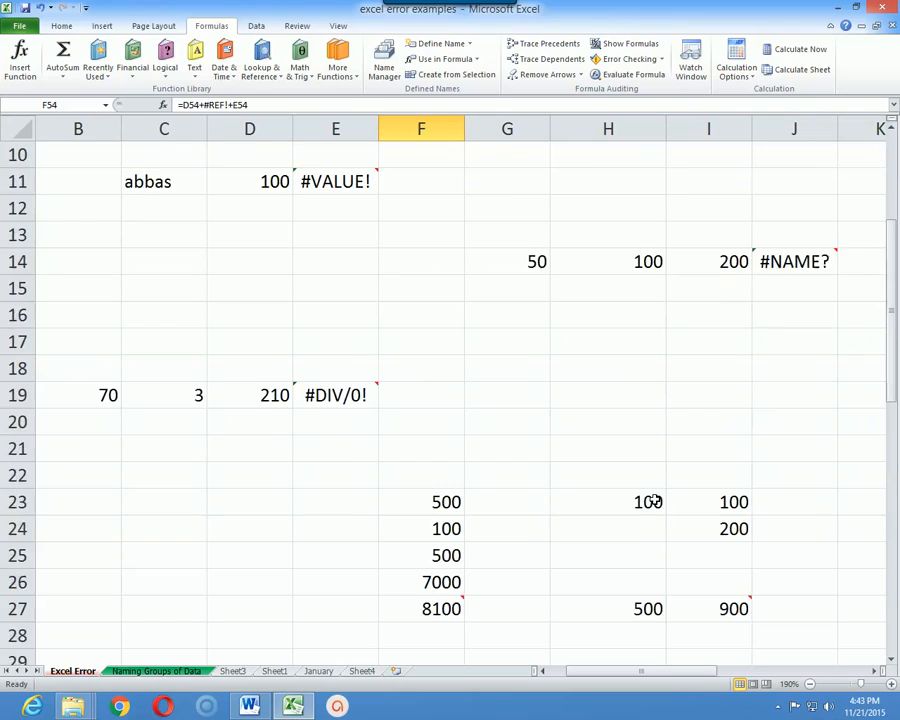
{"action": "scroll", "coordinate": [600, 475], "scroll_direction": "down", "scroll_amount": 1}
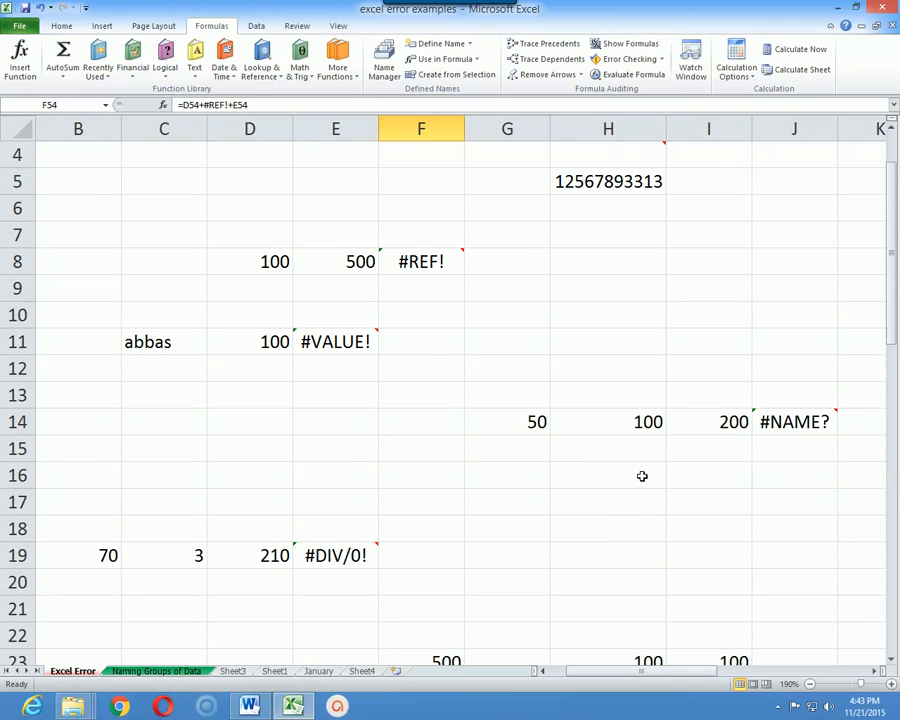
{"action": "scroll", "coordinate": [645, 477], "scroll_direction": "up", "scroll_amount": 1}
{"action": "scroll", "coordinate": [642, 476], "scroll_direction": "down", "scroll_amount": 3}
{"action": "scroll", "coordinate": [642, 477], "scroll_direction": "up", "scroll_amount": 3}
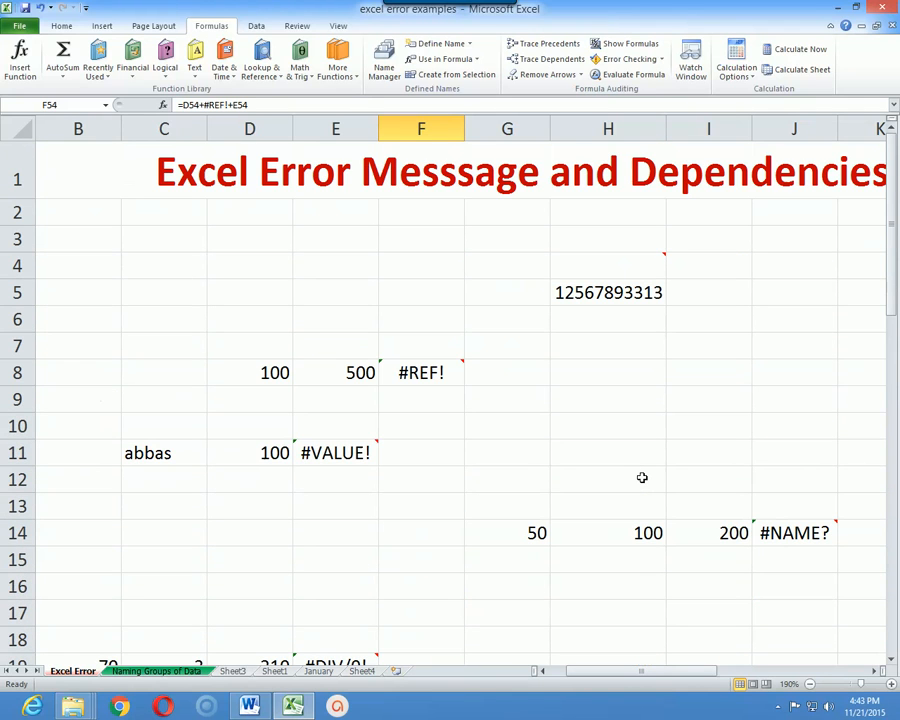
{"action": "left_click", "coordinate": [315, 450]}
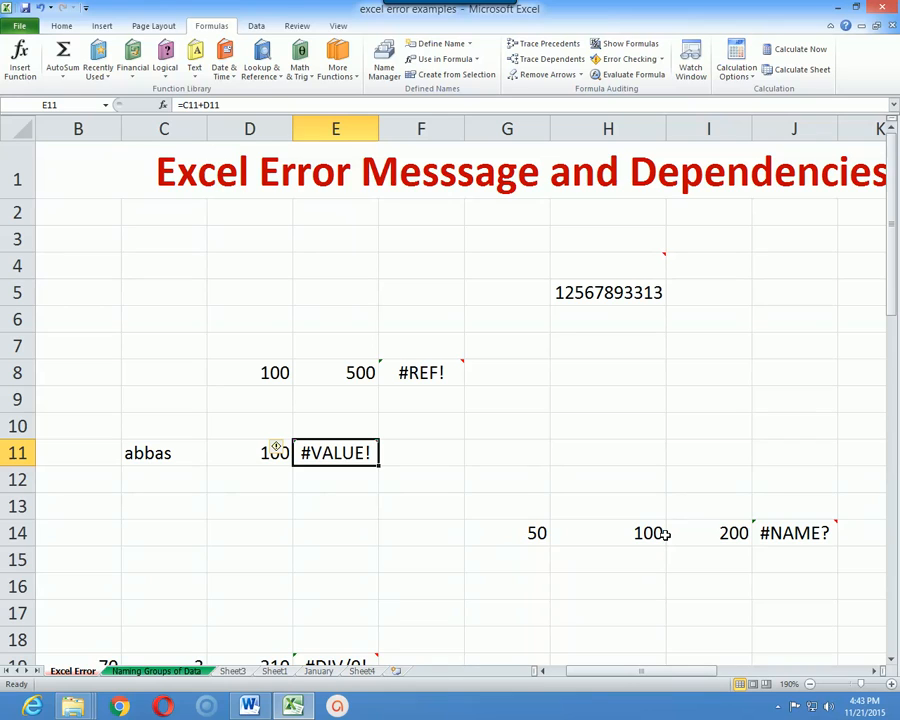
- Enter a person's name in E44 and 500 in F44, in the empty area below the examples
{"action": "scroll", "coordinate": [600, 575], "scroll_direction": "down", "scroll_amount": 10}
{"action": "left_click", "coordinate": [320, 506]}
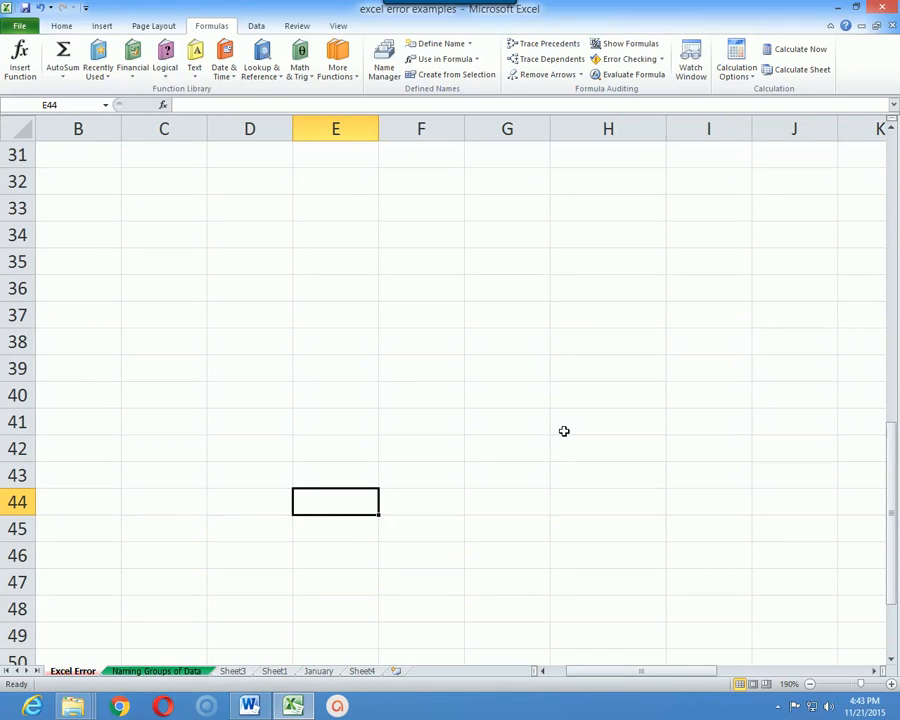
{"action": "type", "text": "Masud"}
{"action": "key", "text": "Tab"}
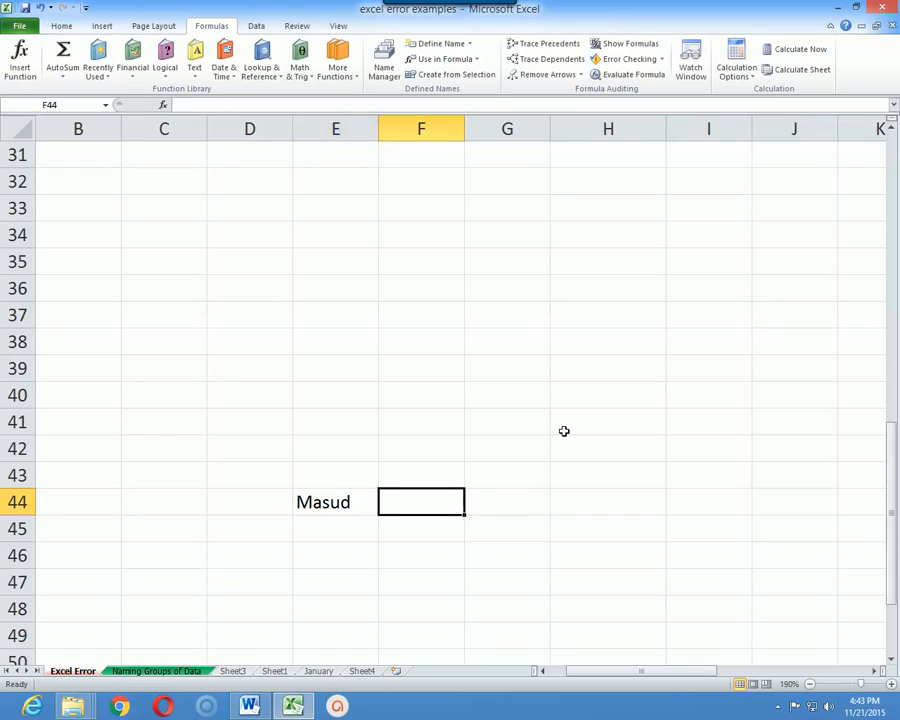
{"action": "type", "text": "500"}
{"action": "key", "text": "Tab"}
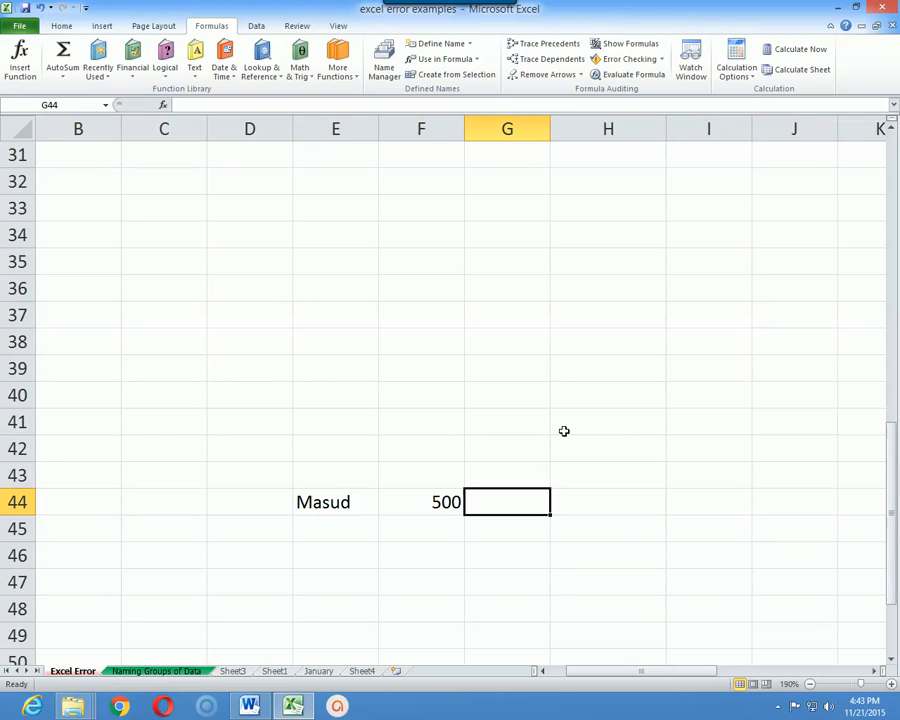
- Enter the formula =E44+F44 in G44 to add the name and the number
{"action": "type", "text": "="}
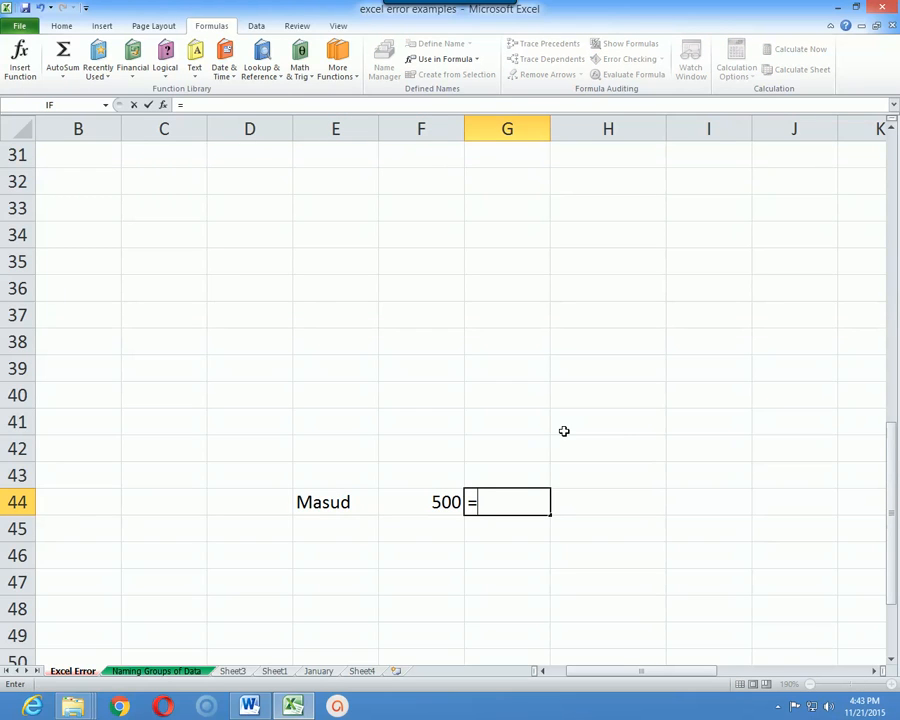
{"action": "left_click", "coordinate": [359, 507]}
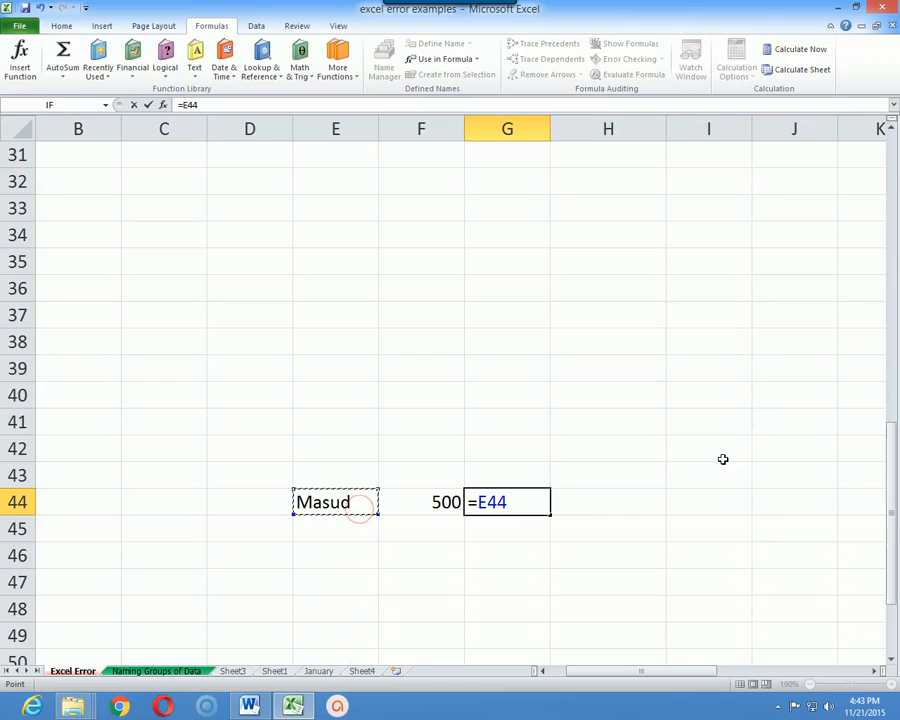
{"action": "type", "text": "+"}
{"action": "left_click", "coordinate": [423, 500]}
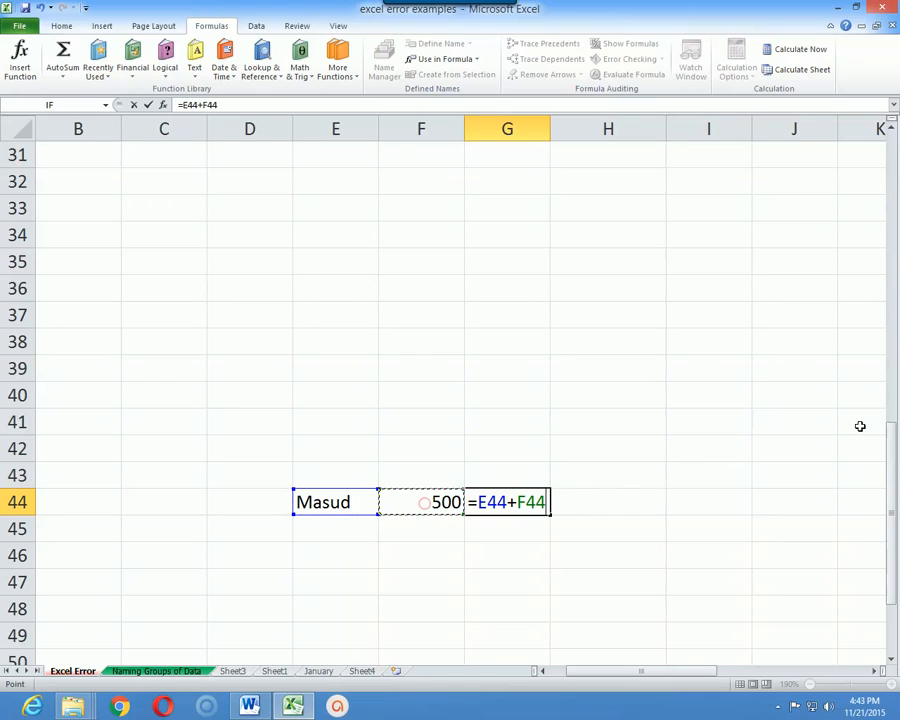
{"action": "key", "text": "Return"}
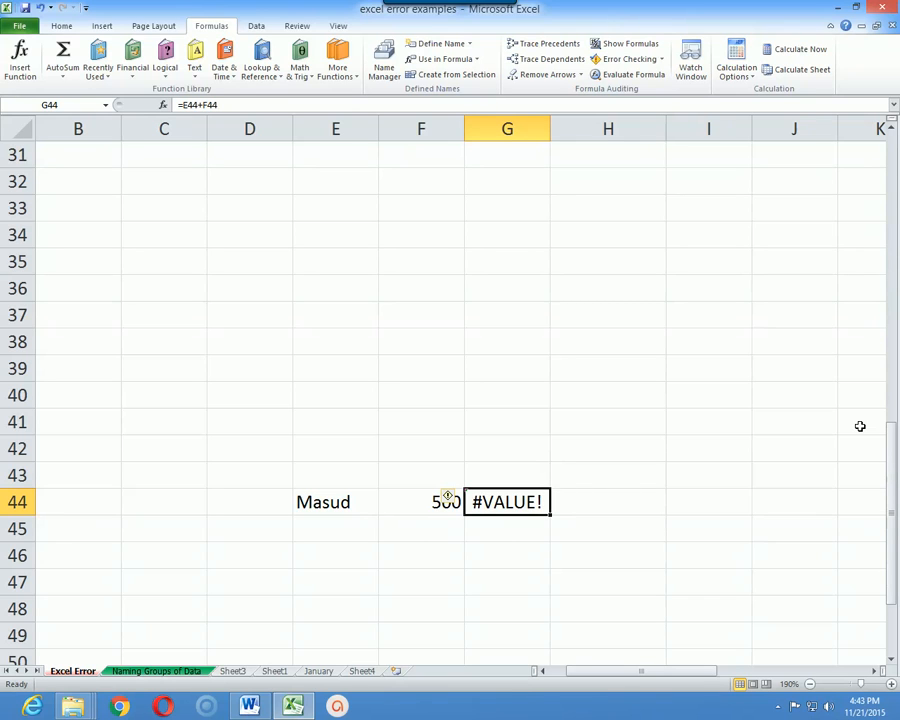
- Return to the error examples and examine the formula behind the #NAME? error in J14
{"action": "scroll", "coordinate": [700, 474], "scroll_direction": "up", "scroll_amount": 8}
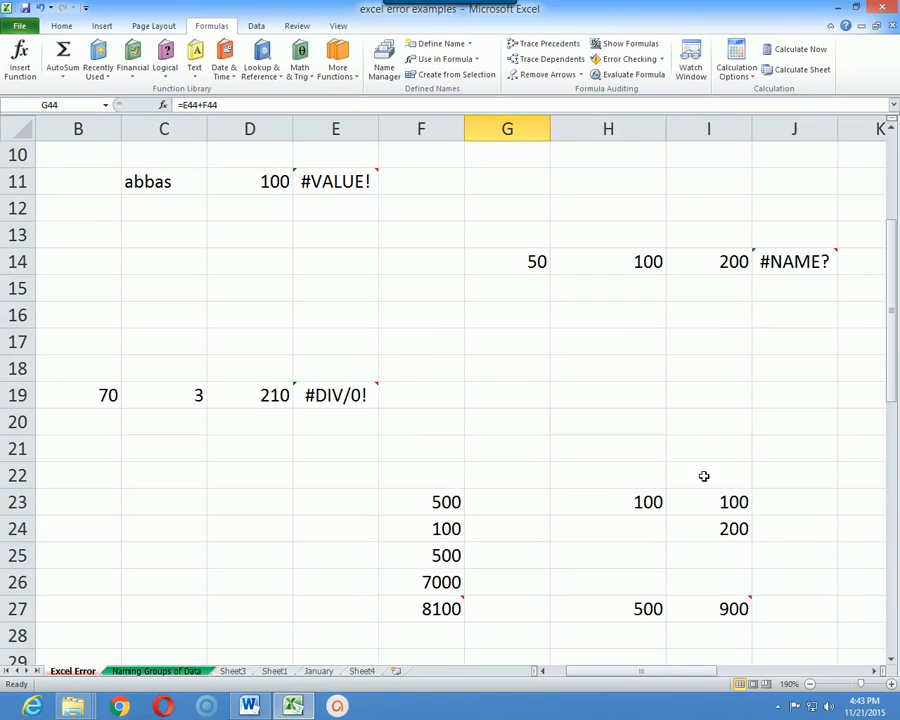
{"action": "scroll", "coordinate": [645, 480], "scroll_direction": "up", "scroll_amount": 2}
{"action": "scroll", "coordinate": [645, 480], "scroll_direction": "down", "scroll_amount": 4}
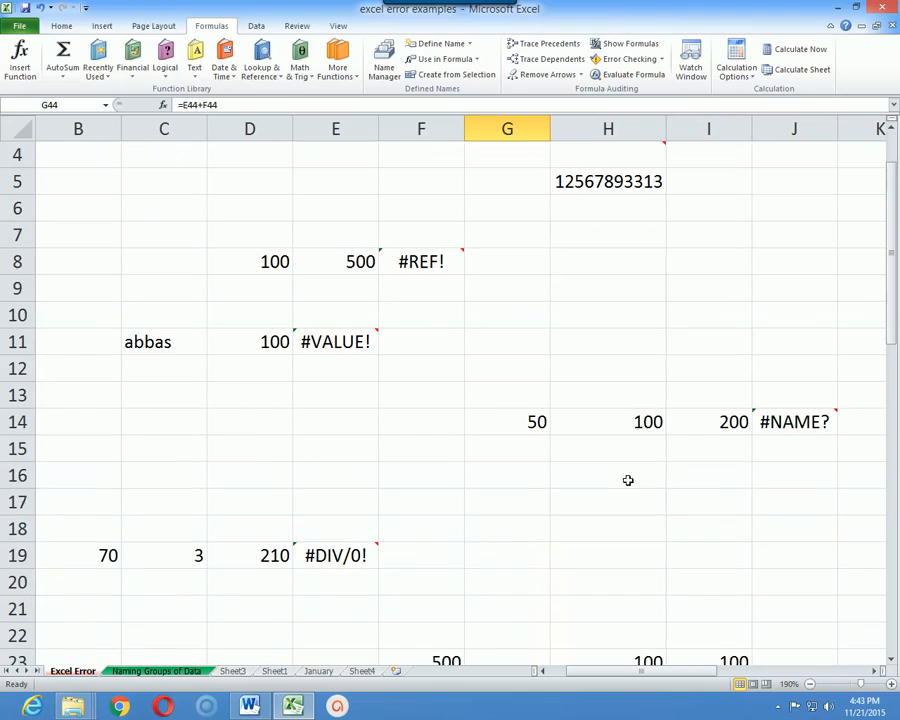
{"action": "scroll", "coordinate": [647, 502], "scroll_direction": "up", "scroll_amount": 3}
{"action": "left_click", "coordinate": [770, 421]}
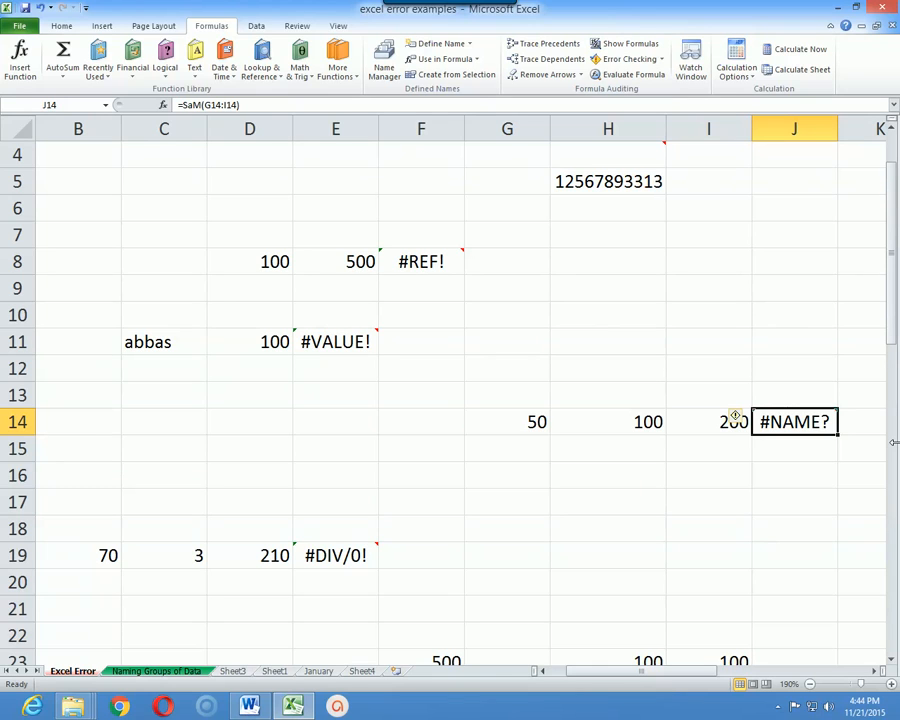
- Enter 500, 200 and 300 in D65, E65 and F65, in the empty area below the examples
{"action": "scroll", "coordinate": [532, 543], "scroll_direction": "down", "scroll_amount": 14}
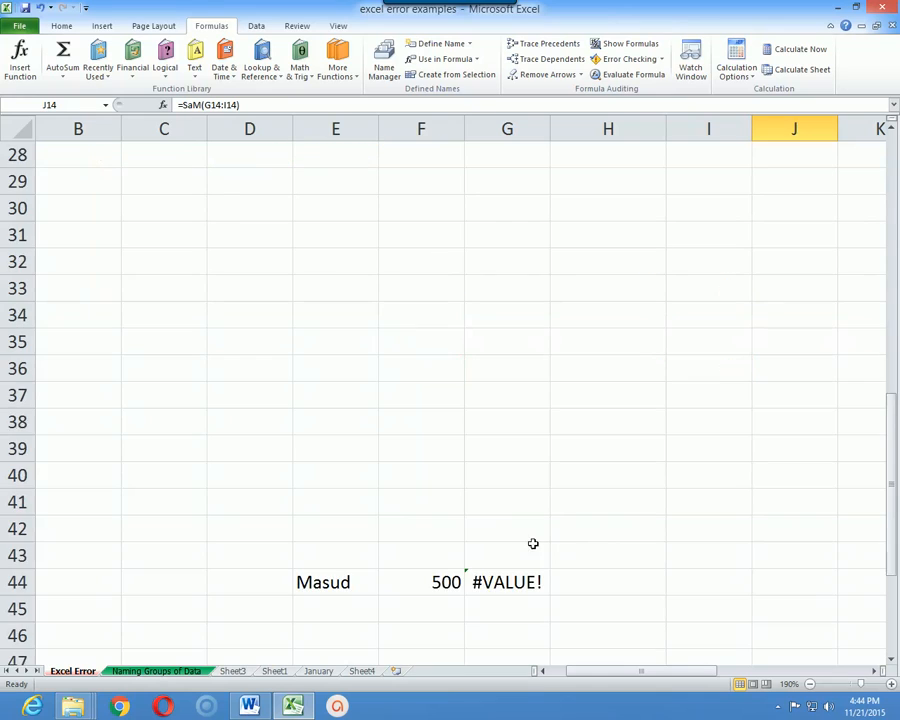
{"action": "scroll", "coordinate": [300, 480], "scroll_direction": "down", "scroll_amount": 3}
{"action": "left_click", "coordinate": [226, 410]}
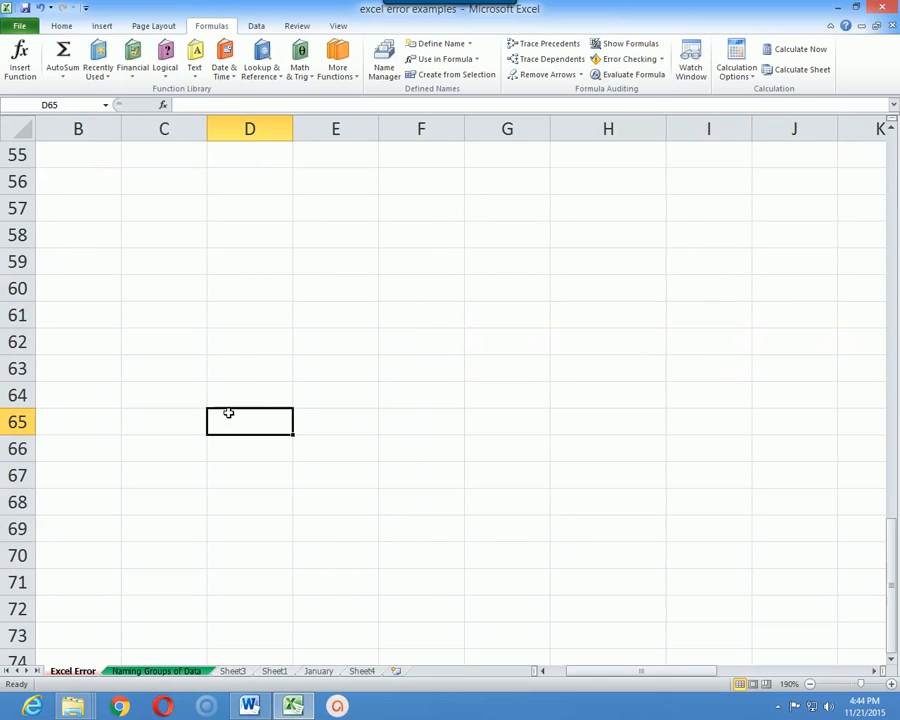
{"action": "type", "text": "500"}
{"action": "key", "text": "Tab"}
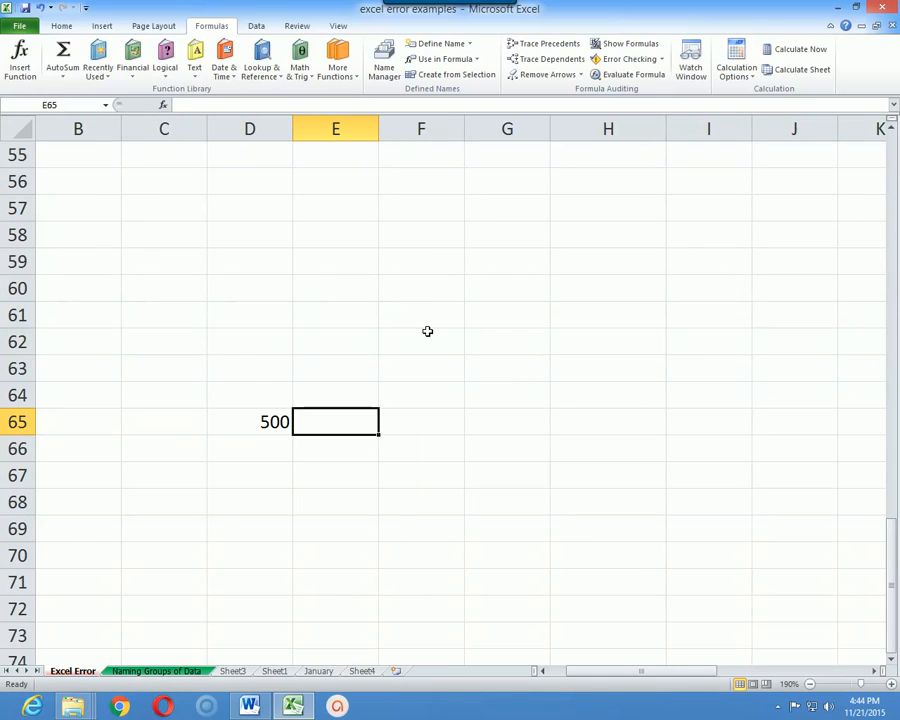
{"action": "type", "text": "200"}
{"action": "key", "text": "Tab"}
{"action": "type", "text": "300"}
{"action": "key", "text": "Tab"}
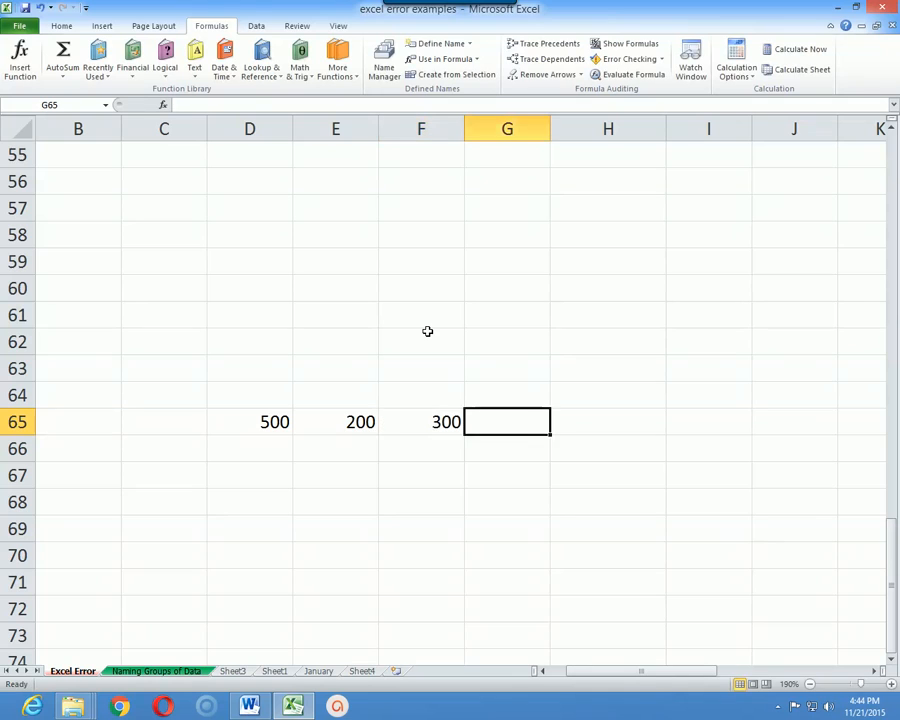
- Add up D65:F65 in G65 with a SUM formula
{"action": "type", "text": "=sum("}
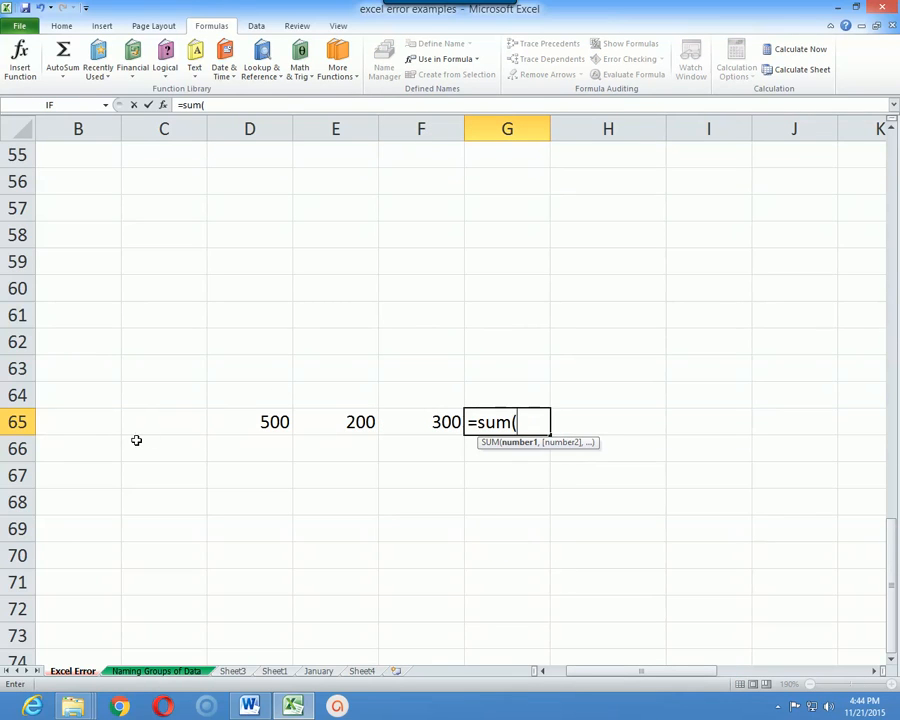
{"action": "left_click", "coordinate": [251, 421]}
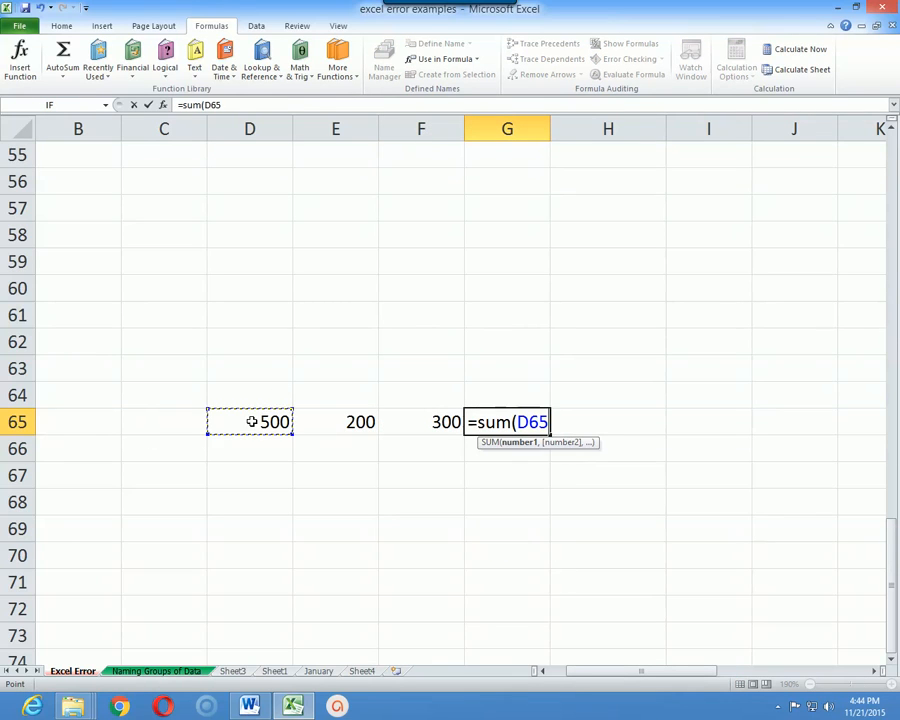
{"action": "key", "text": "F8"}
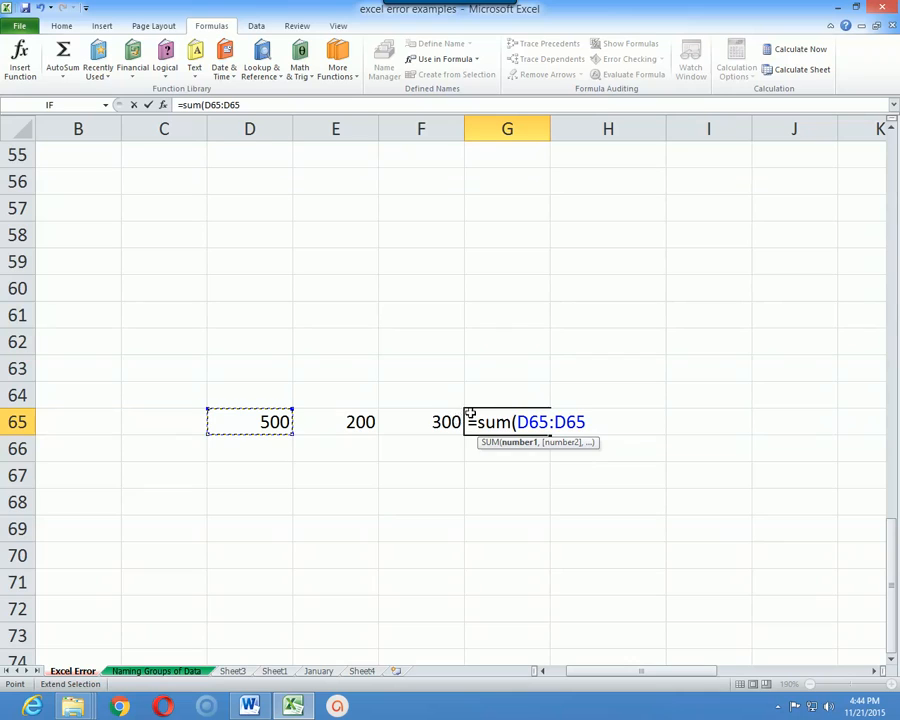
{"action": "left_click", "coordinate": [463, 421]}
{"action": "type", "text": ")"}
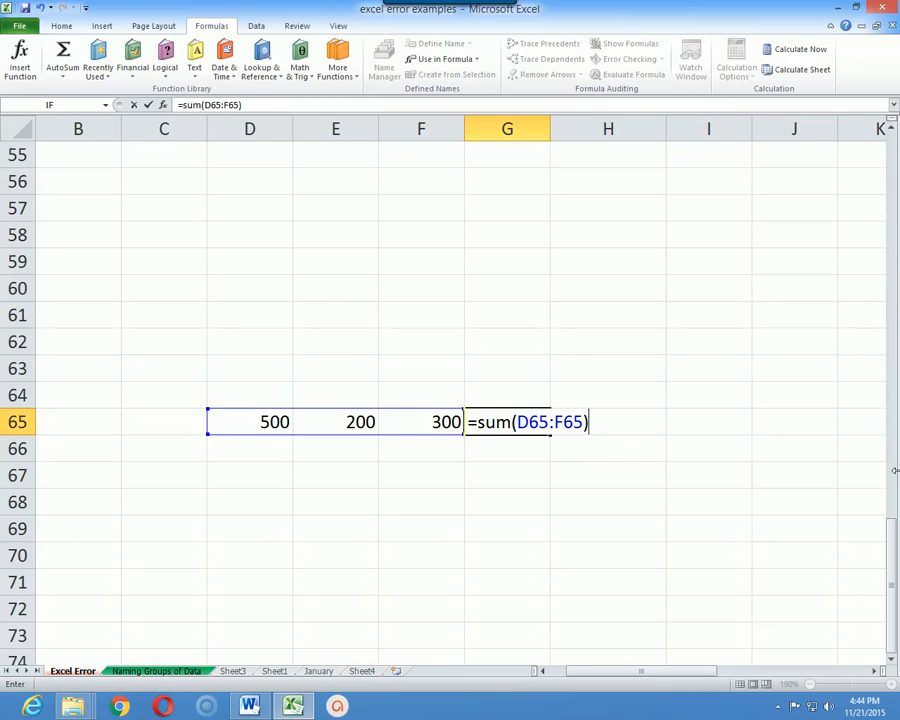
{"action": "key", "text": "Return"}
{"action": "key", "text": "Up"}
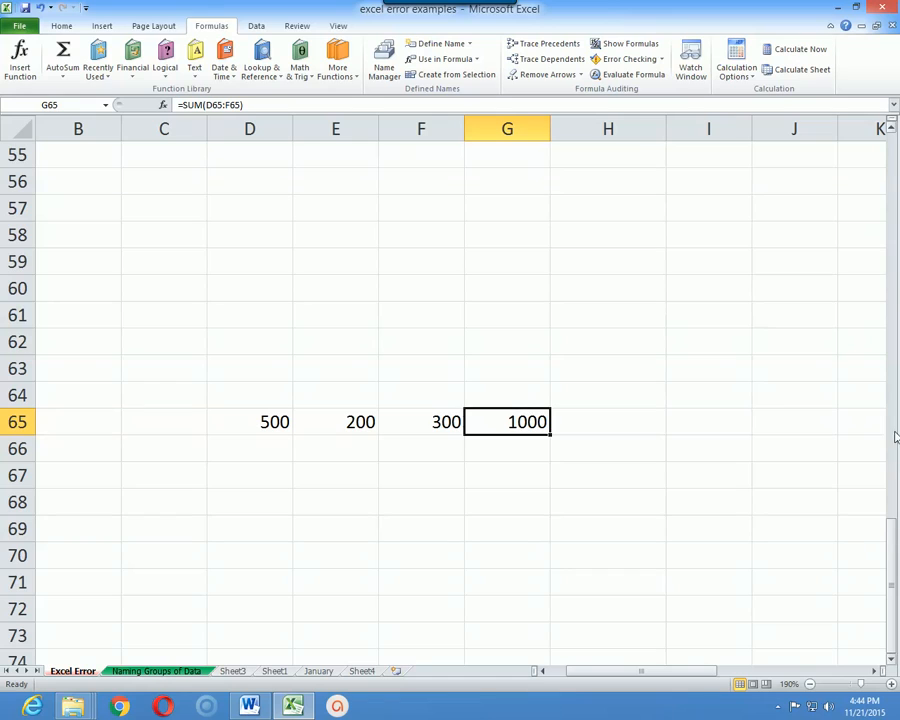
- Misspell the function name in G65 so the formula reads =SaM(D65:F65)
{"action": "left_click", "coordinate": [191, 103]}
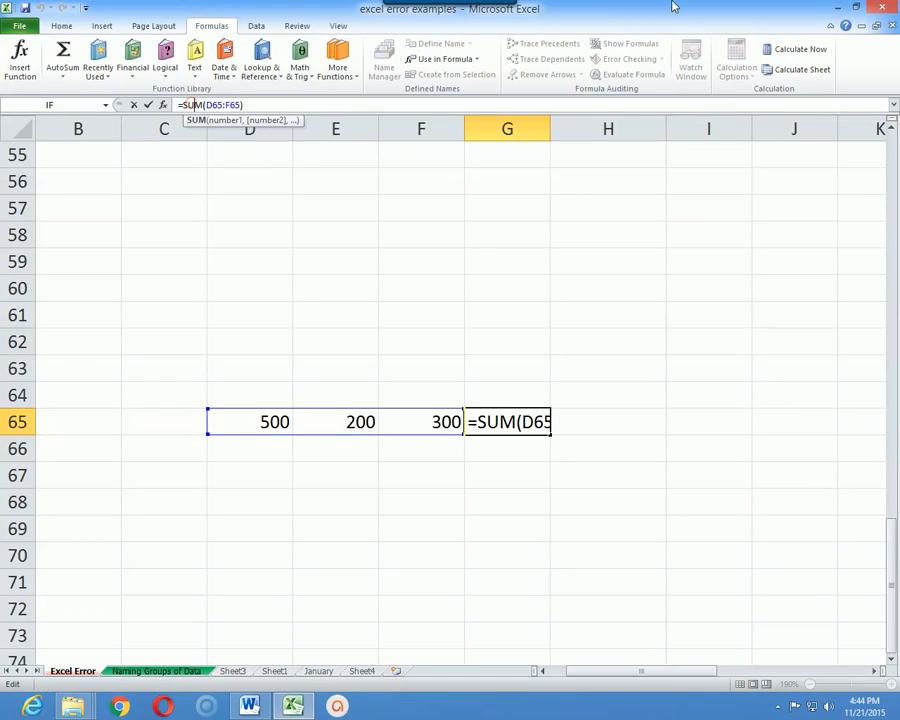
{"action": "key", "text": "BackSpace"}
{"action": "type", "text": "a"}
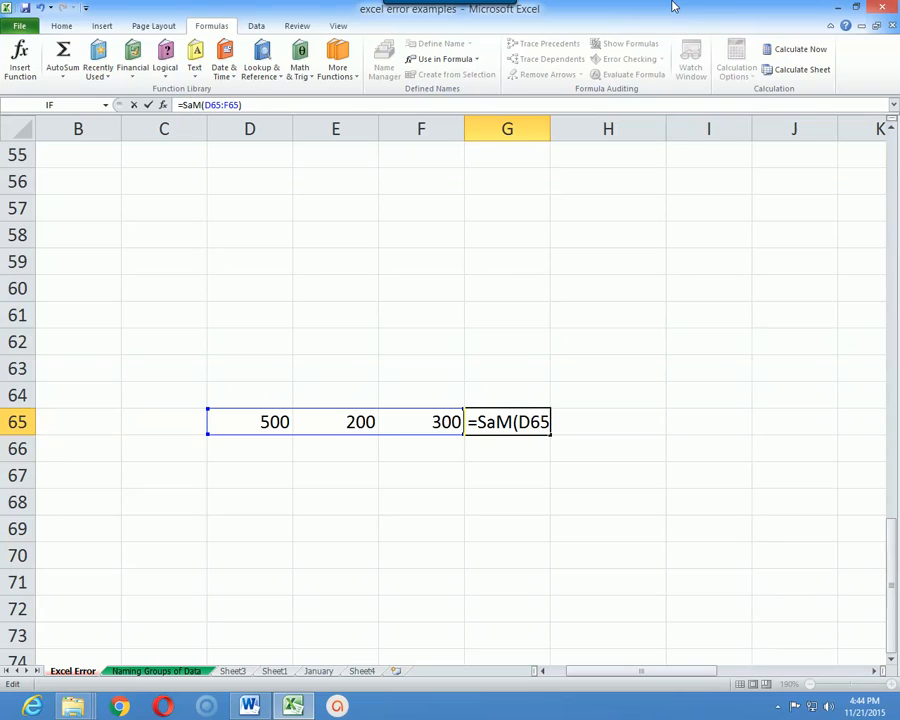
{"action": "key", "text": "Return"}
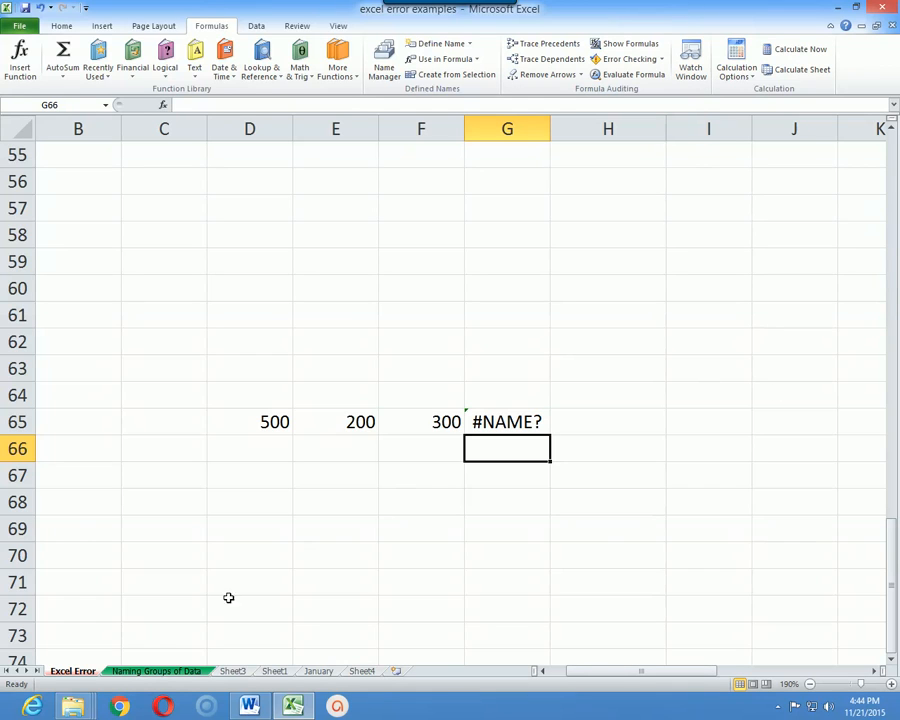
- Return to the error examples and examine the #DIV/0! formula in E19 and the formula in D19
{"action": "scroll", "coordinate": [414, 468], "scroll_direction": "up", "scroll_amount": 16}
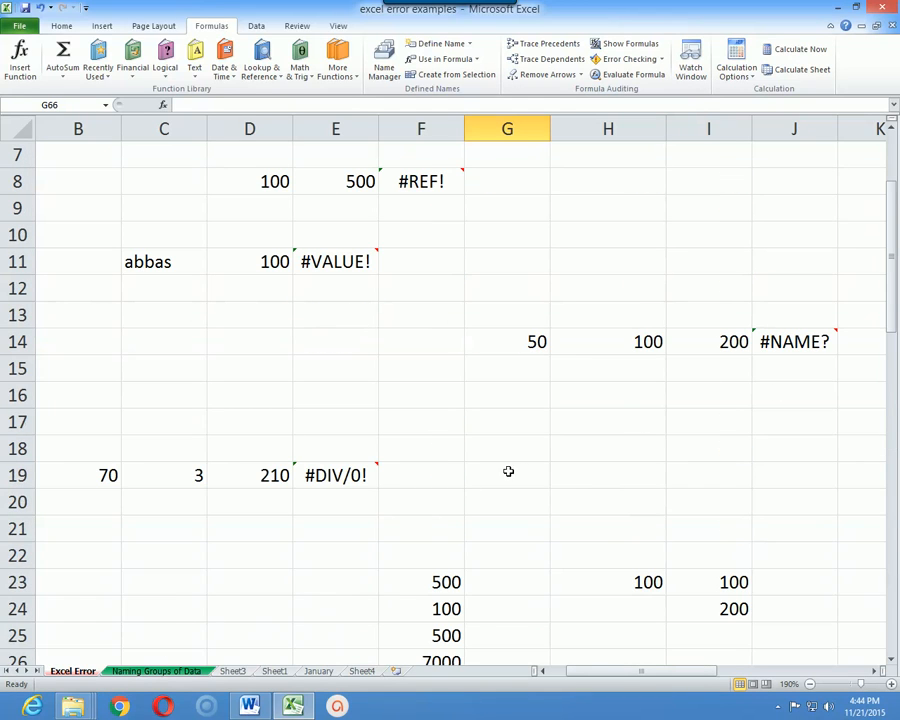
{"action": "left_click", "coordinate": [340, 478]}
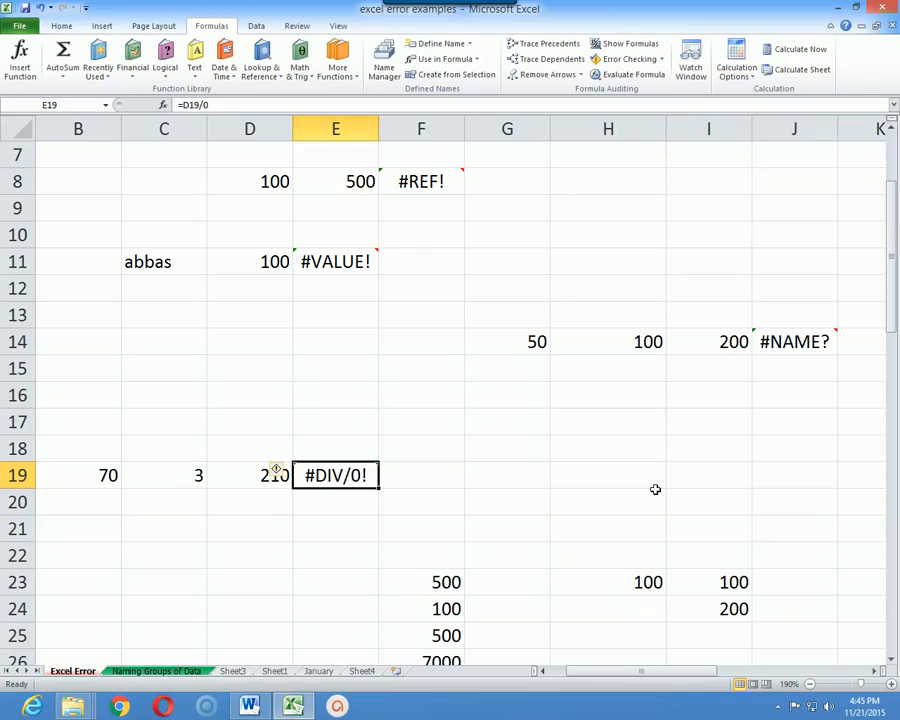
{"action": "key", "text": "Left"}
{"action": "key", "text": "Right"}
{"action": "scroll", "coordinate": [413, 498], "scroll_direction": "down", "scroll_amount": 2}
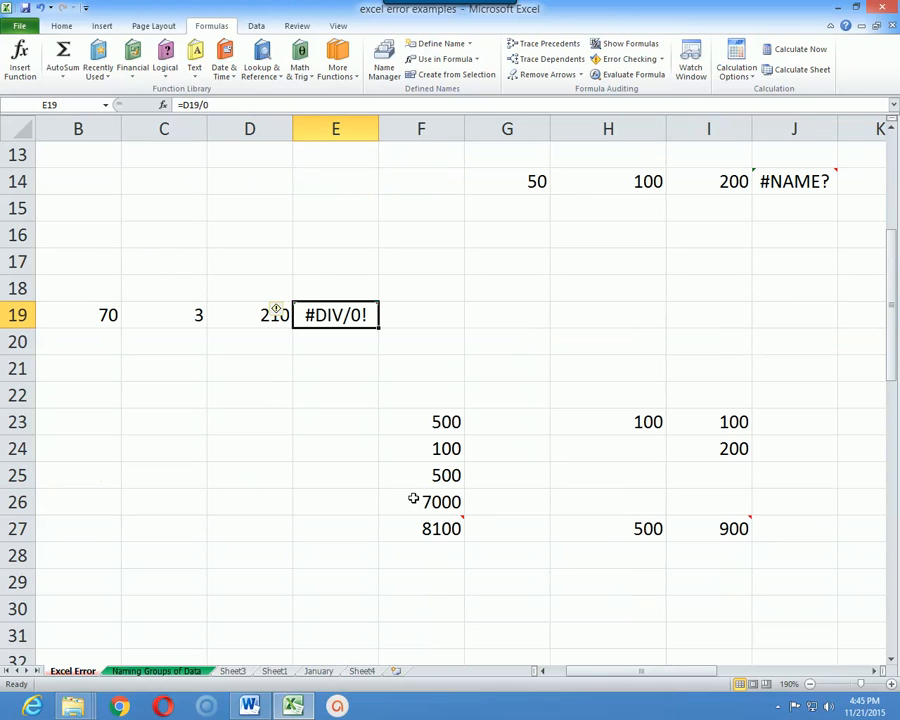
{"action": "left_click", "coordinate": [251, 310]}
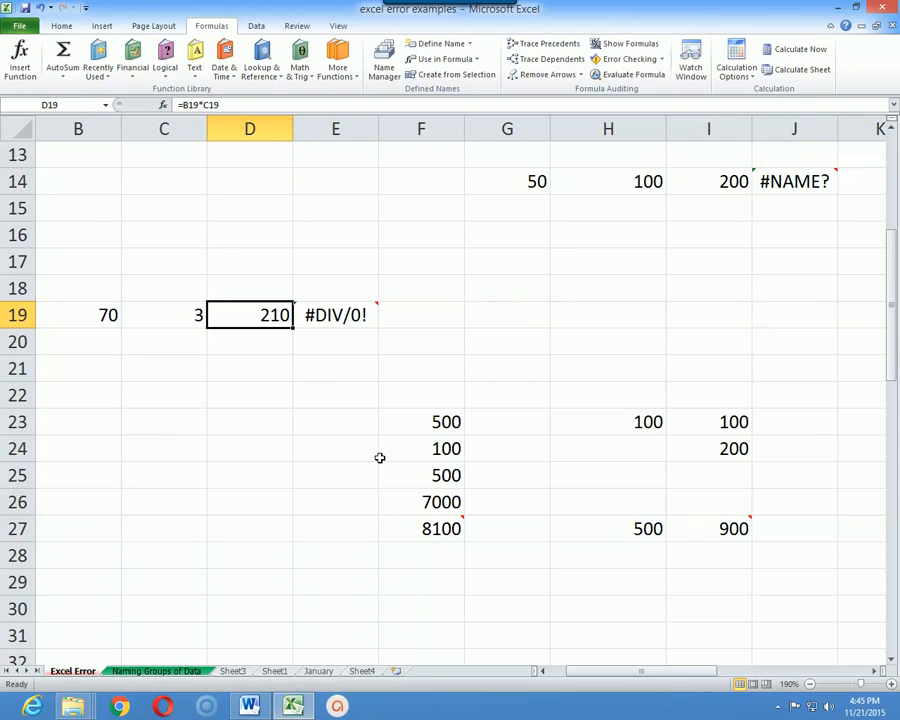
- Enter 50 in B23 and 15 in C23, below the #DIV/0! example
{"action": "key", "text": "Down"}
{"action": "key", "text": "Down"}
{"action": "key", "text": "Left"}
{"action": "key", "text": "Left"}
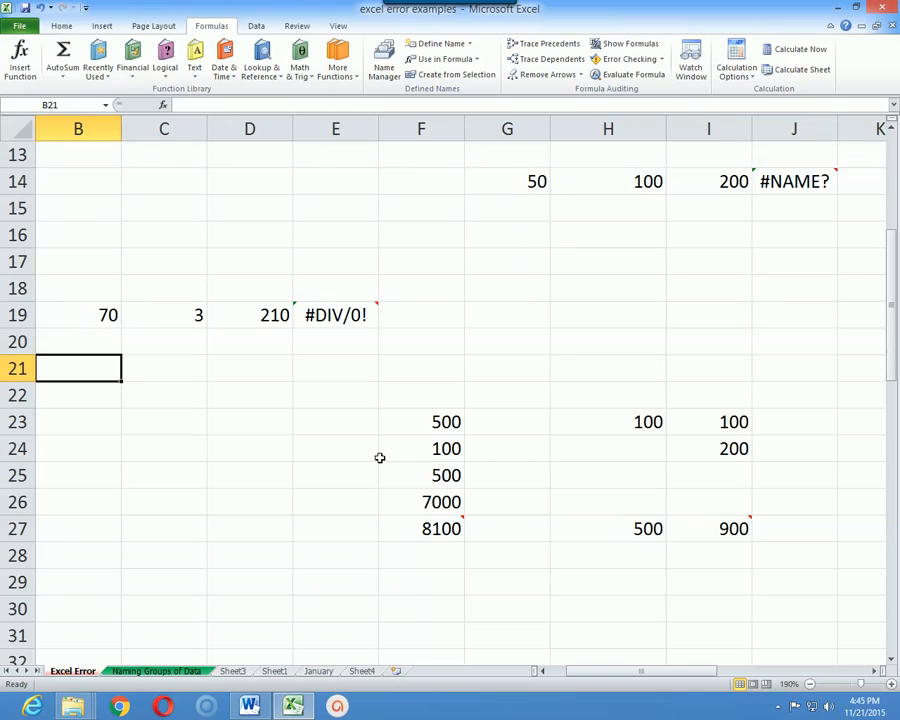
{"action": "key", "text": "Down"}
{"action": "key", "text": "Down"}
{"action": "type", "text": "50"}
{"action": "key", "text": "Tab"}
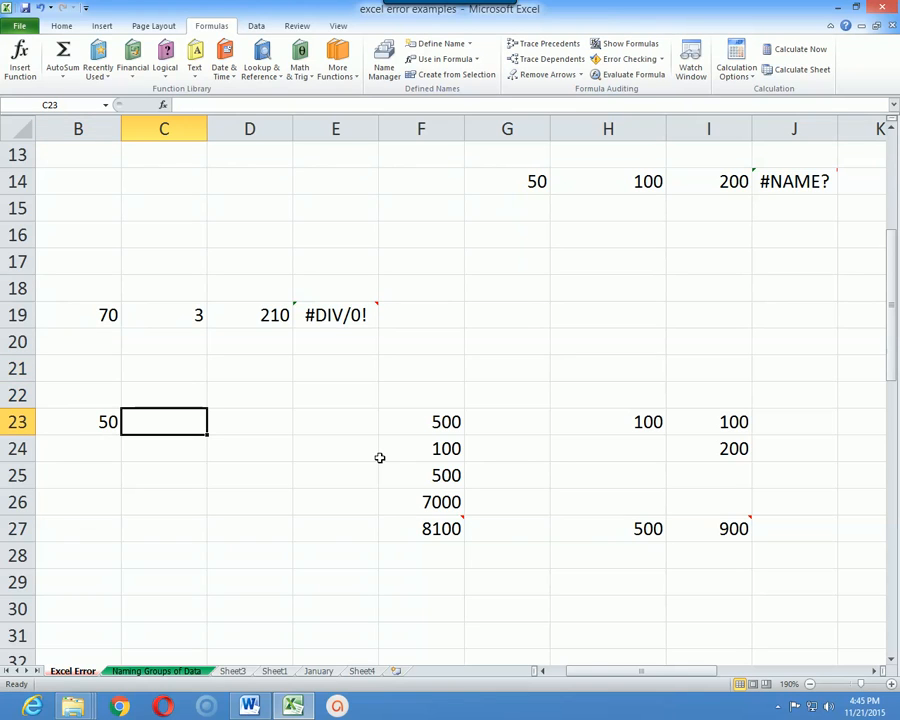
{"action": "type", "text": "15"}
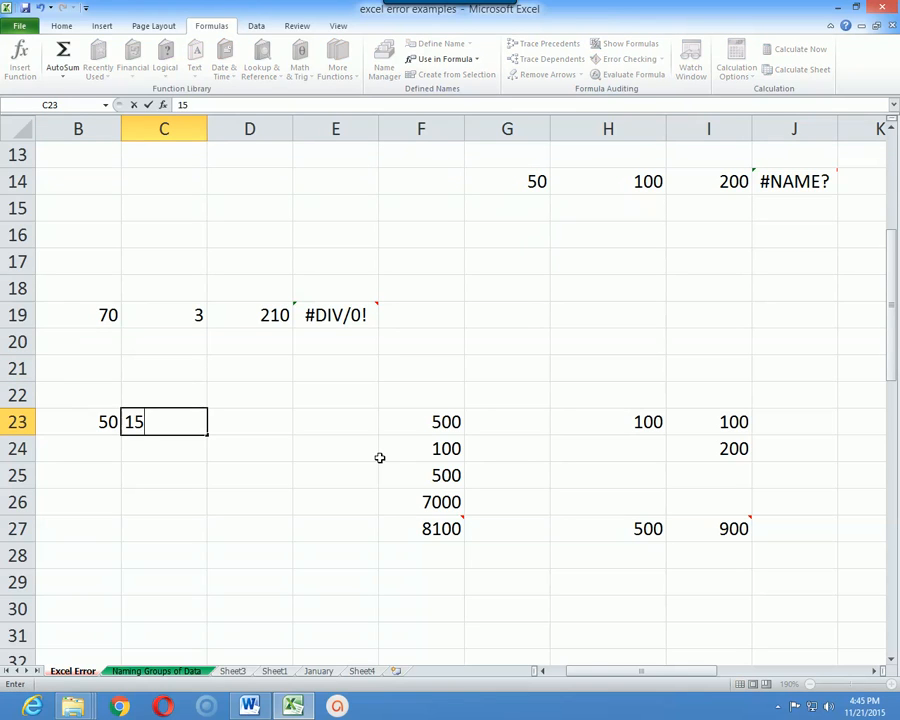
{"action": "key", "text": "Tab"}
- Multiply B23 by C23 in D23 with the formula =B23*C23
{"action": "type", "text": "="}
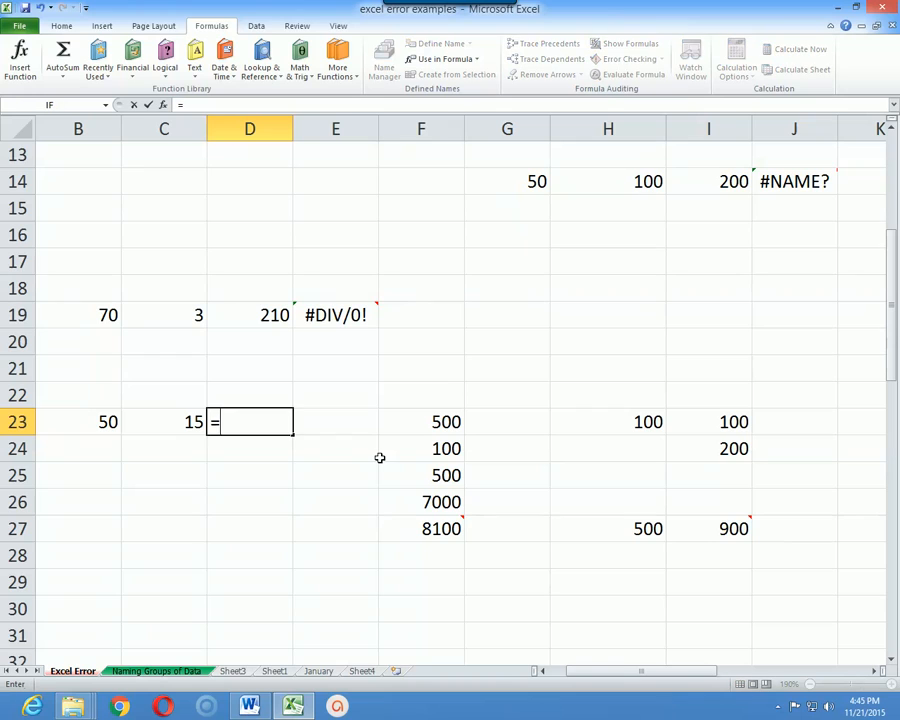
{"action": "left_click", "coordinate": [104, 421]}
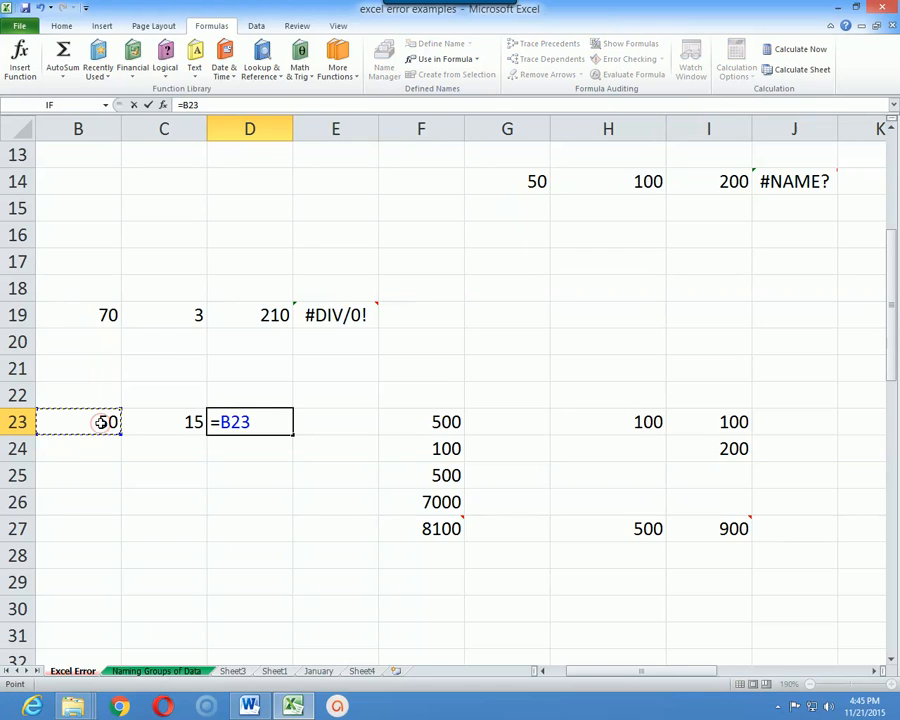
{"action": "type", "text": "*"}
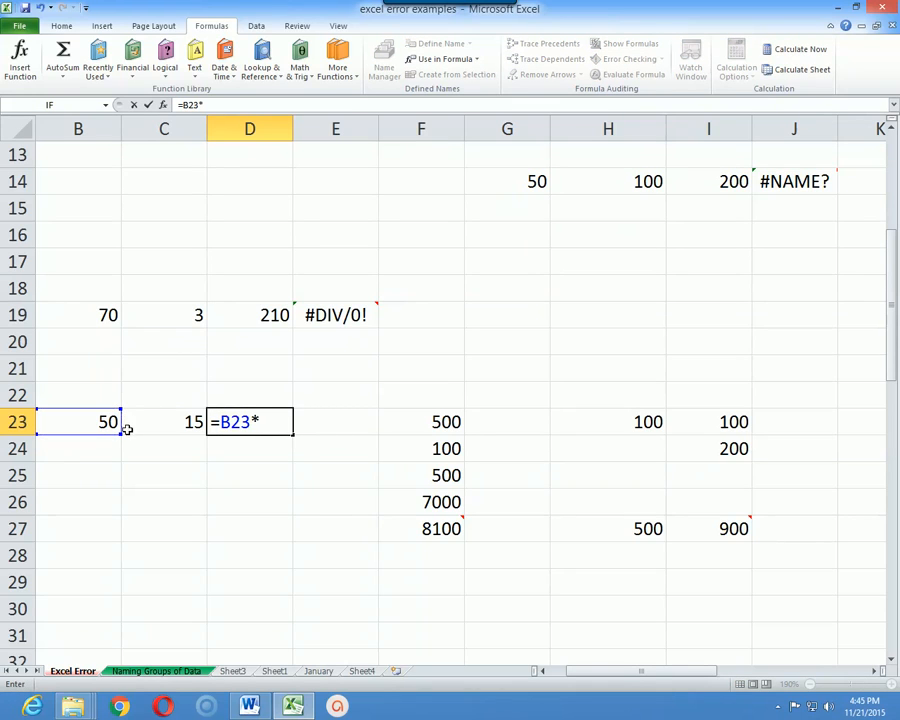
{"action": "left_click", "coordinate": [146, 421]}
{"action": "key", "text": "Return"}
{"action": "key", "text": "Up"}
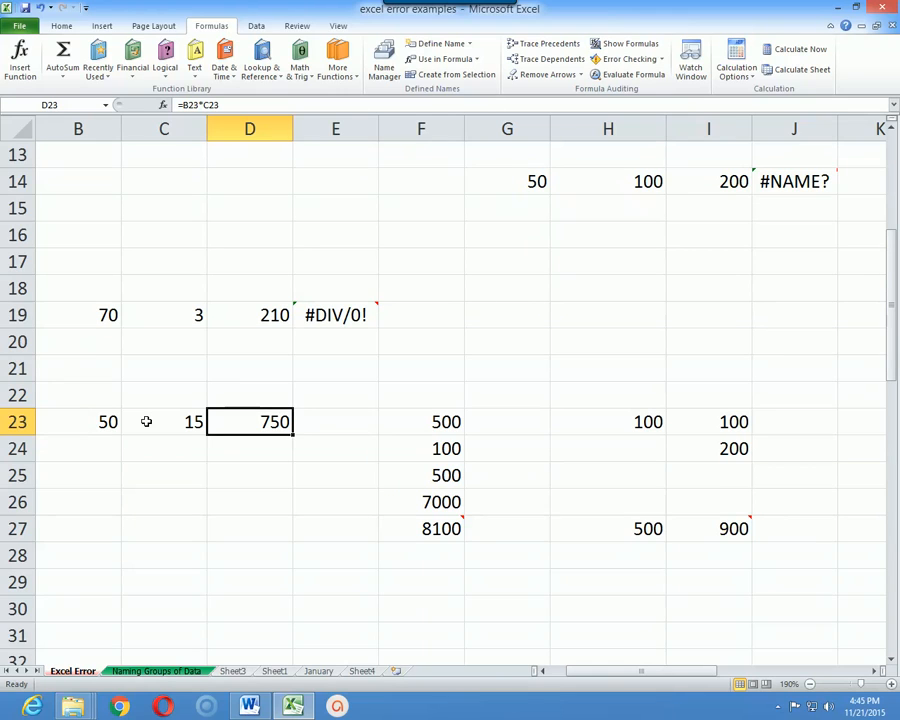
- Enter the division by zero =750/0 in E23
{"action": "key", "text": "Right"}
{"action": "type", "text": "=750"}
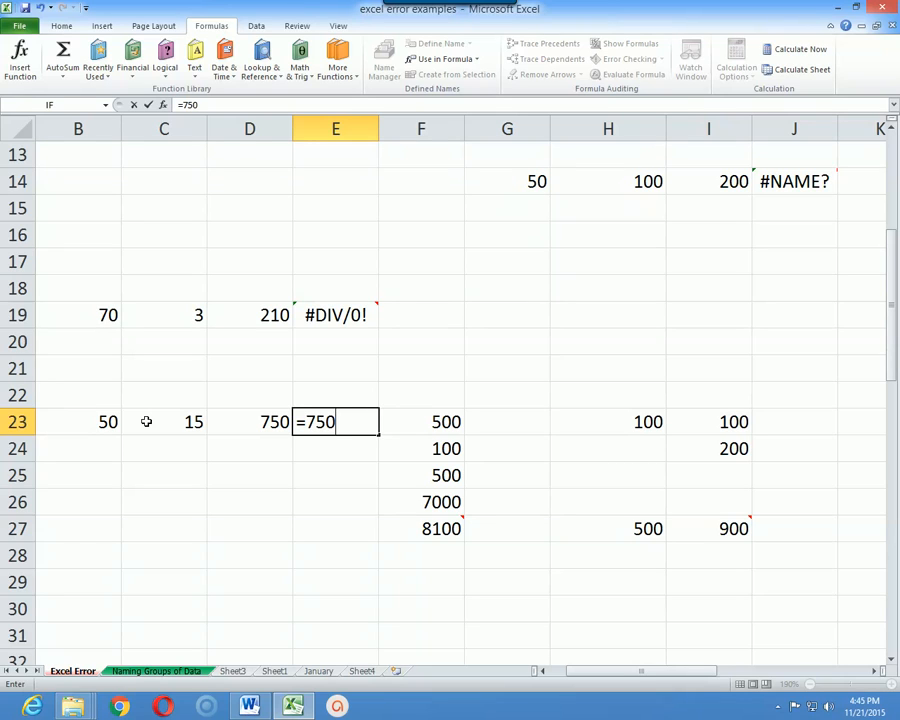
{"action": "type", "text": "/0"}
{"action": "key", "text": "Return"}
{"action": "key", "text": "Up"}
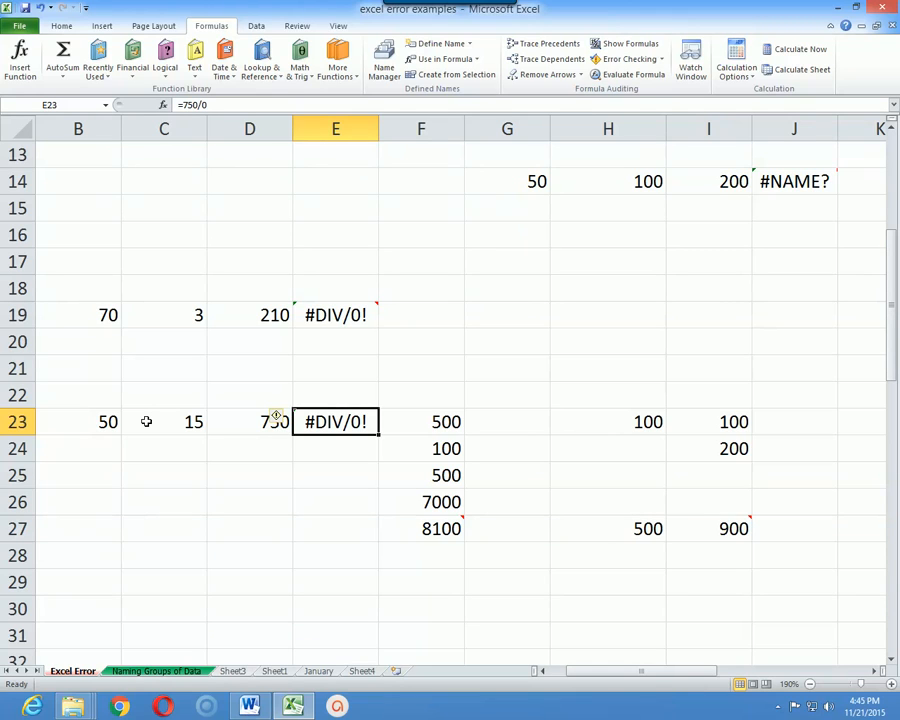
- Go to the row of numbers in M11:Q11 and select the merged sheet title in A1
{"action": "scroll", "coordinate": [600, 590], "scroll_direction": "up", "scroll_amount": 2}
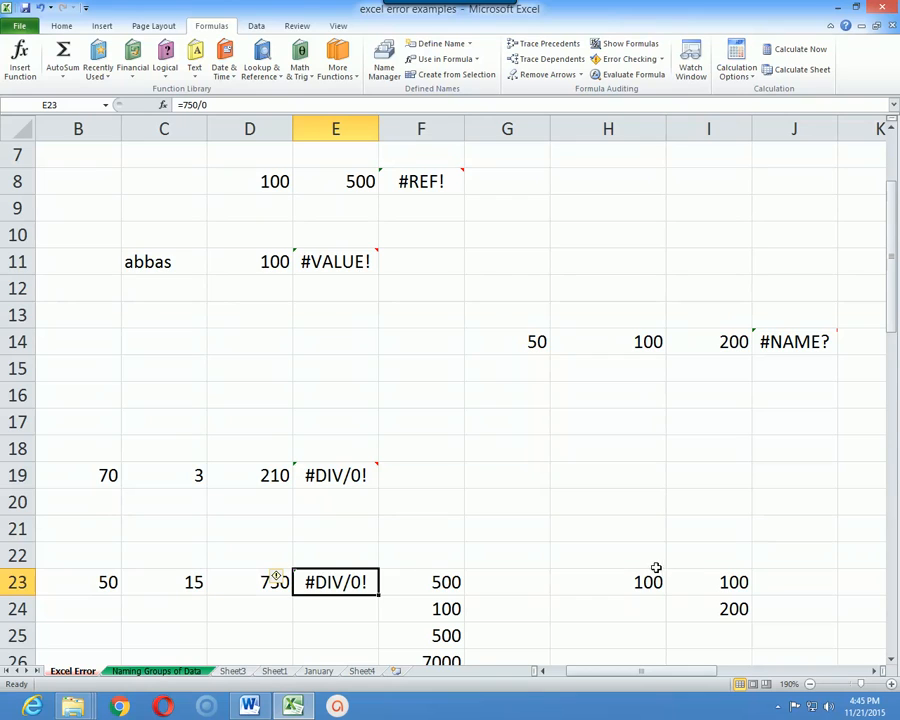
{"action": "left_click_drag", "start_coordinate": [680, 671], "coordinate": [782, 662]}
{"action": "scroll", "coordinate": [567, 554], "scroll_direction": "up", "scroll_amount": 2}
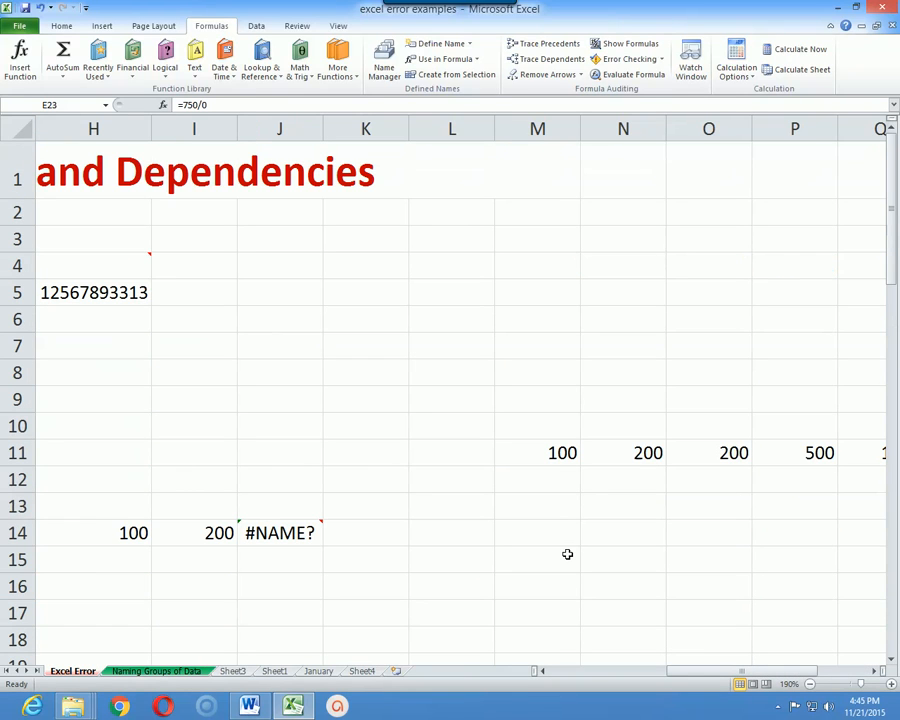
{"action": "left_click", "coordinate": [694, 680]}
{"action": "left_click_drag", "start_coordinate": [652, 672], "coordinate": [686, 671]}
{"action": "left_click", "coordinate": [321, 171]}
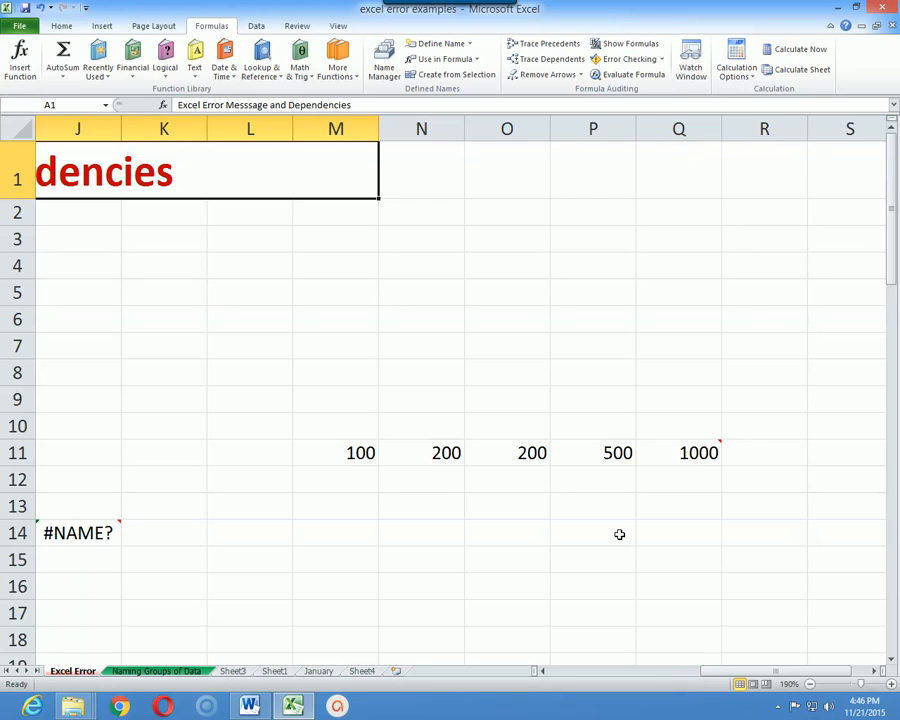
- Enter 500 in cell S4, in the empty area past the numbers in row 11
{"action": "key", "text": "Down"}
{"action": "key", "text": "Down"}
{"action": "key", "text": "Down"}
{"action": "key", "text": "Right"}
{"action": "key", "text": "Right"}
{"action": "key", "text": "Right"}
{"action": "key", "text": "Right"}
{"action": "key", "text": "Right"}
{"action": "key", "text": "Right"}
{"action": "key", "text": "Right"}
{"action": "key", "text": "Right"}
{"action": "key", "text": "Right"}
{"action": "key", "text": "Right"}
{"action": "key", "text": "Right"}
{"action": "key", "text": "Right"}
{"action": "key", "text": "Right"}
{"action": "key", "text": "Right"}
{"action": "key", "text": "Right"}
{"action": "key", "text": "Right"}
{"action": "key", "text": "Right"}
{"action": "key", "text": "Right"}
{"action": "key", "text": "Right"}
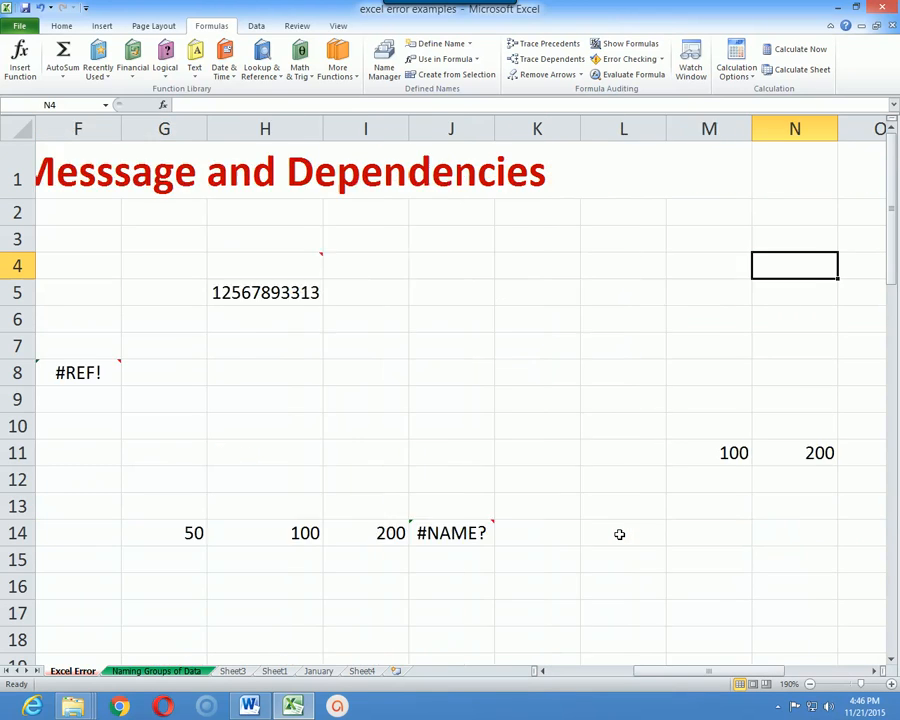
{"action": "key", "text": "Left"}
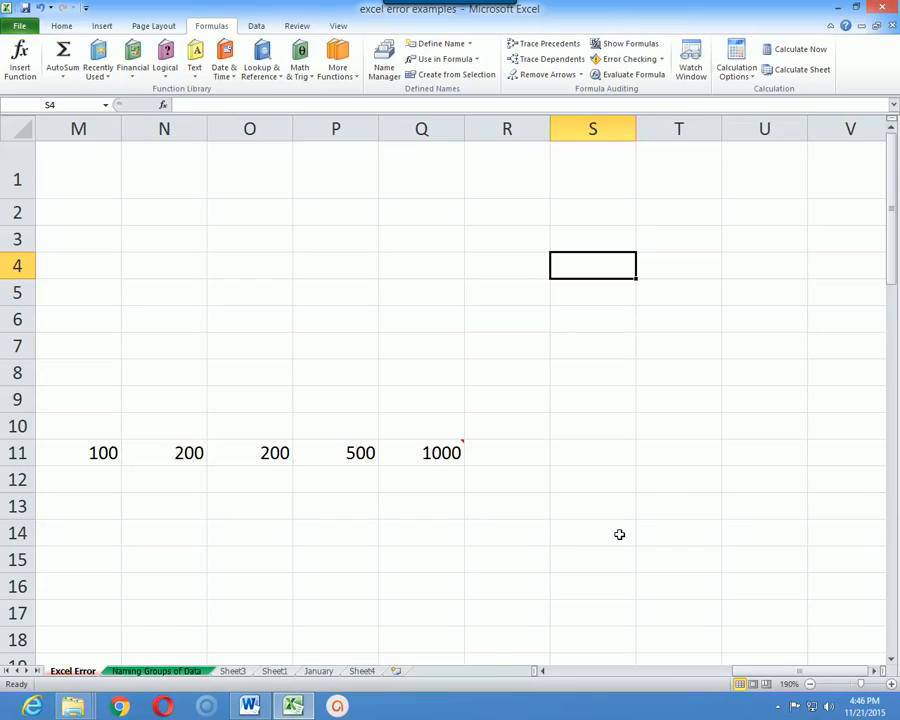
{"action": "type", "text": "500"}
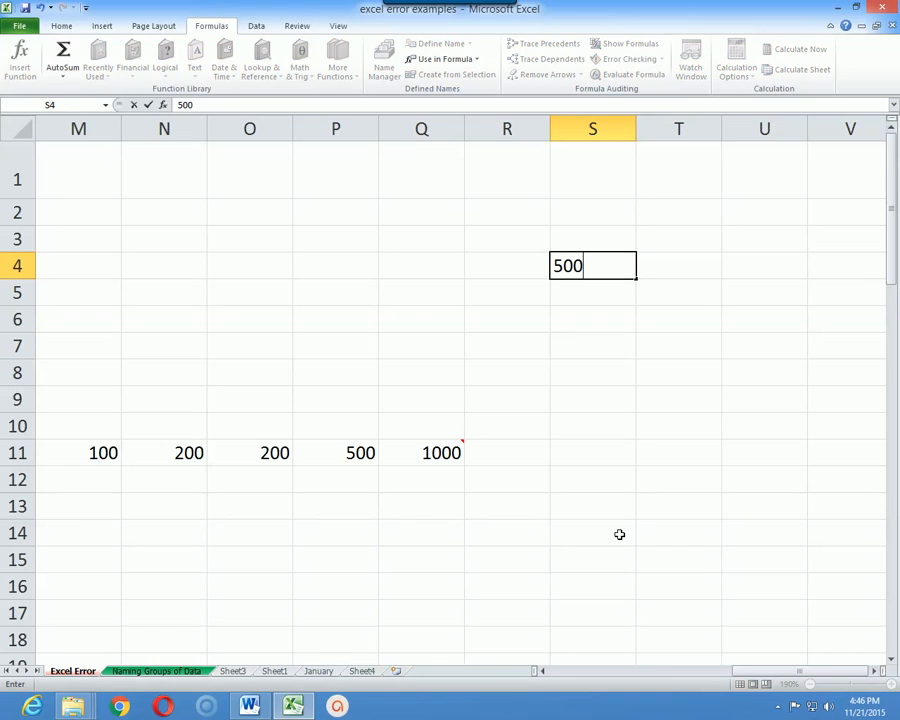
{"action": "key", "text": "ctrl+Return"}
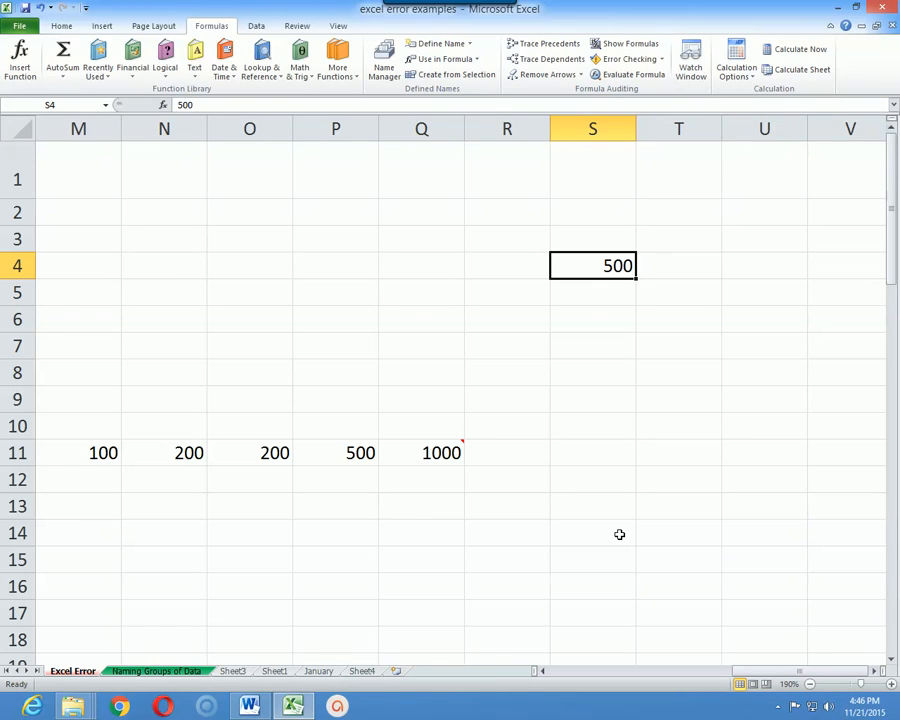
- Make S10 depend on S4 with the formula =S4
{"action": "left_click", "coordinate": [61, 25]}
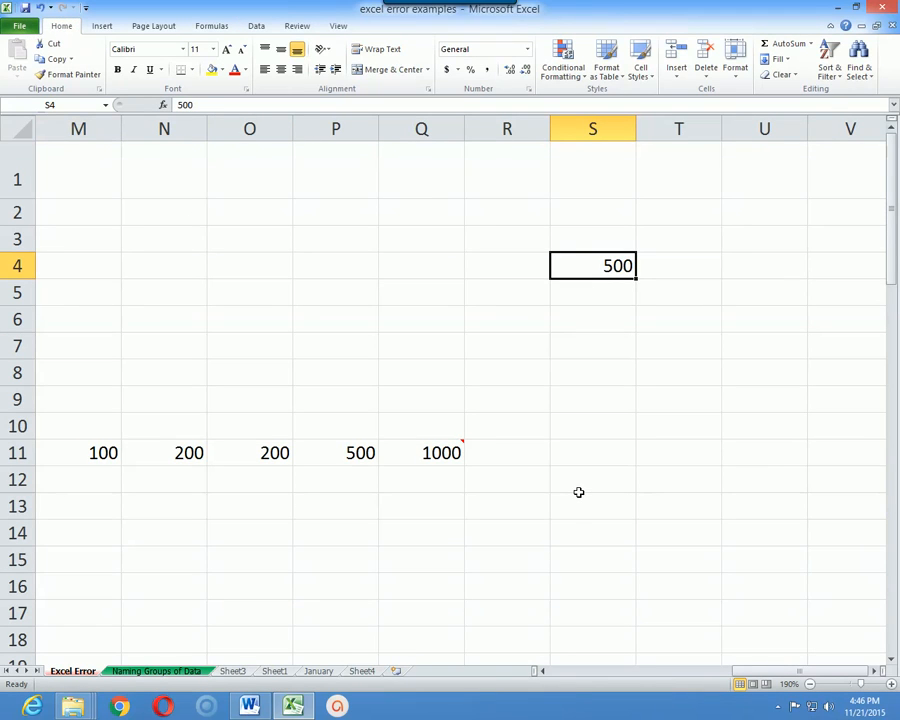
{"action": "key", "text": "Down"}
{"action": "key", "text": "Down"}
{"action": "key", "text": "Down"}
{"action": "key", "text": "Down"}
{"action": "key", "text": "Down"}
{"action": "key", "text": "Down"}
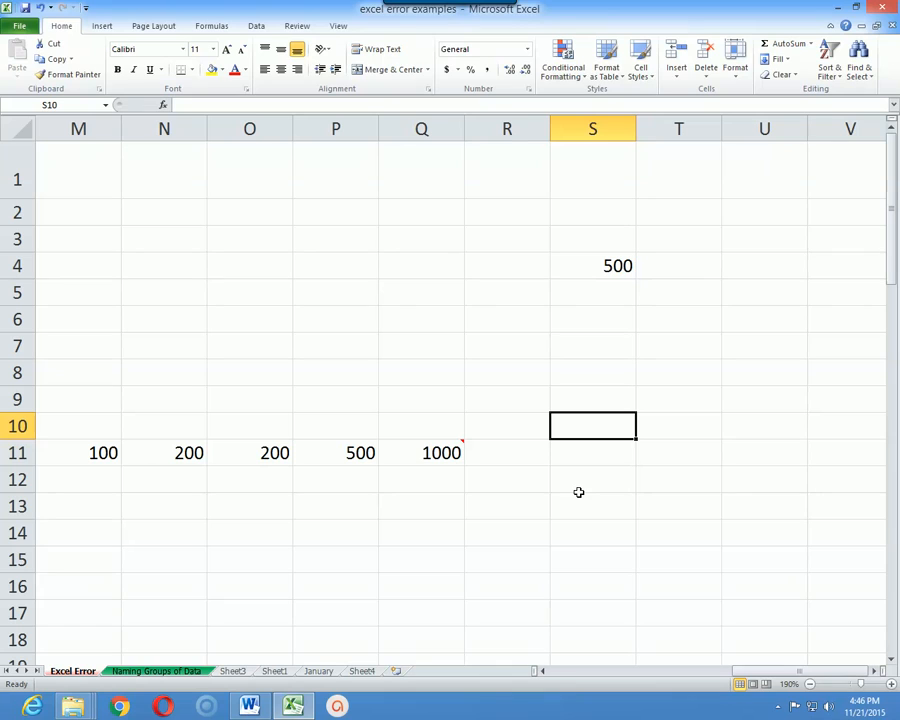
{"action": "type", "text": "="}
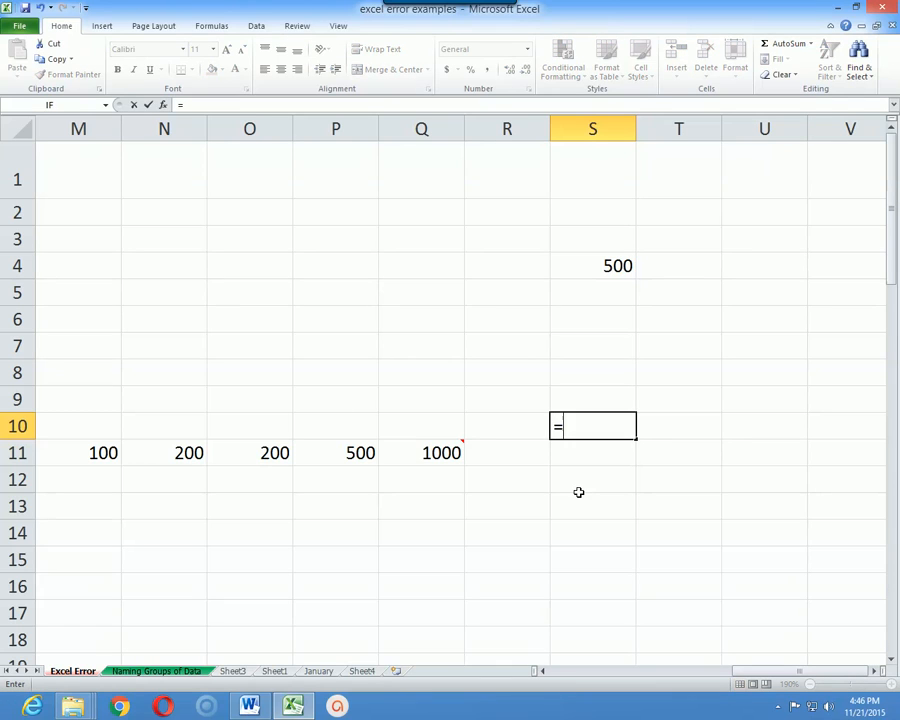
{"action": "type", "text": "s4"}
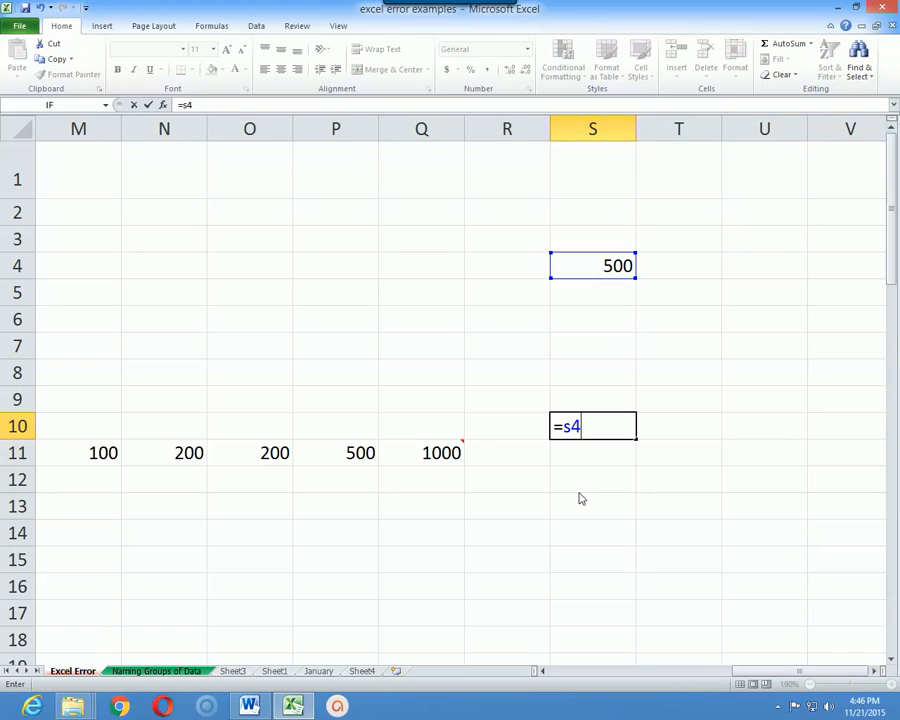
{"action": "key", "text": "Return"}
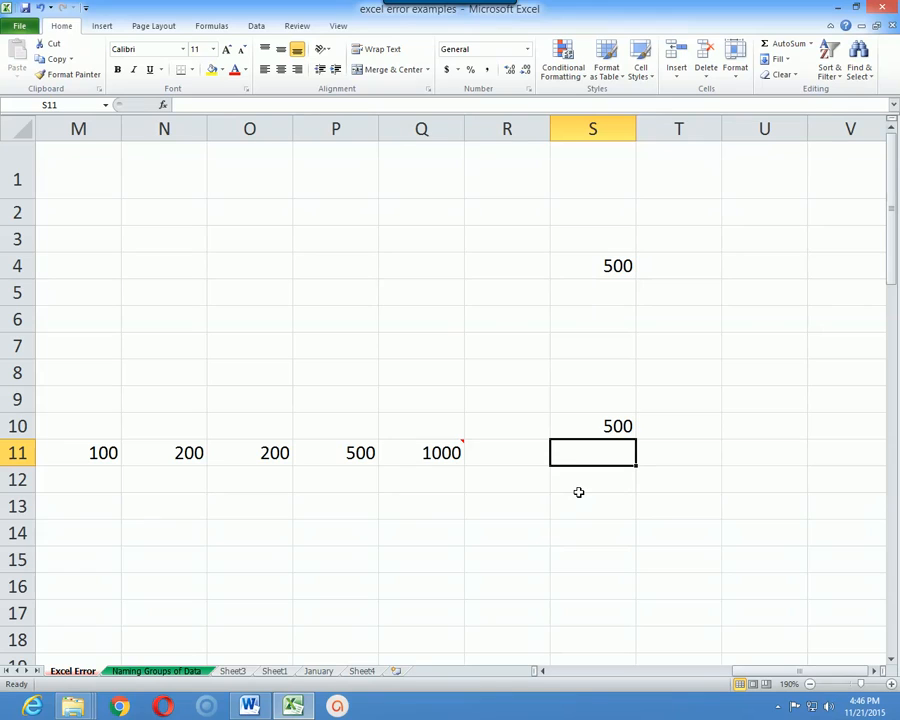
- Change the source value in S4 to 800 to test the linked cell S10
{"action": "left_click", "coordinate": [616, 425]}
{"action": "left_click", "coordinate": [578, 270]}
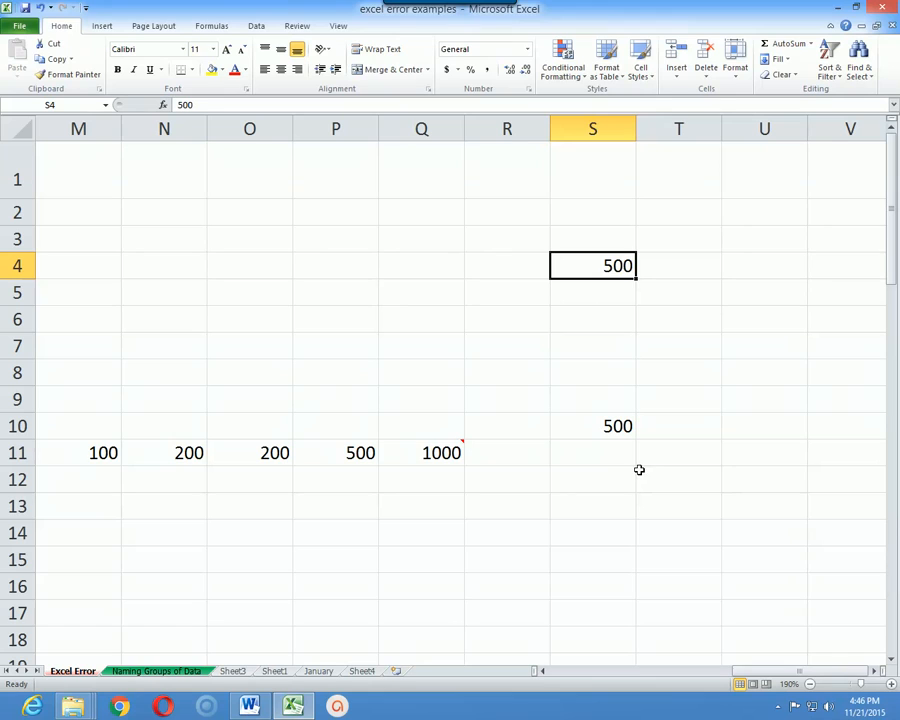
{"action": "left_click", "coordinate": [610, 422]}
{"action": "left_click", "coordinate": [610, 258]}
{"action": "type", "text": "800"}
{"action": "key", "text": "Return"}
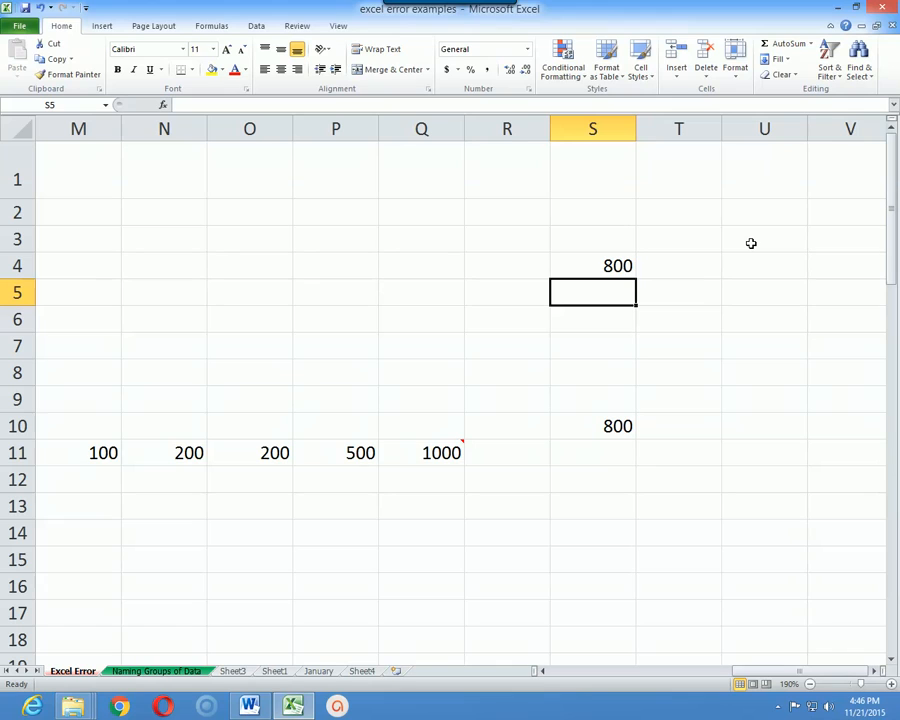
- Replace the number in S4 with a person's first name to test the link with text
{"action": "key", "text": "Down"}
{"action": "key", "text": "Down"}
{"action": "key", "text": "Down"}
{"action": "key", "text": "Down"}
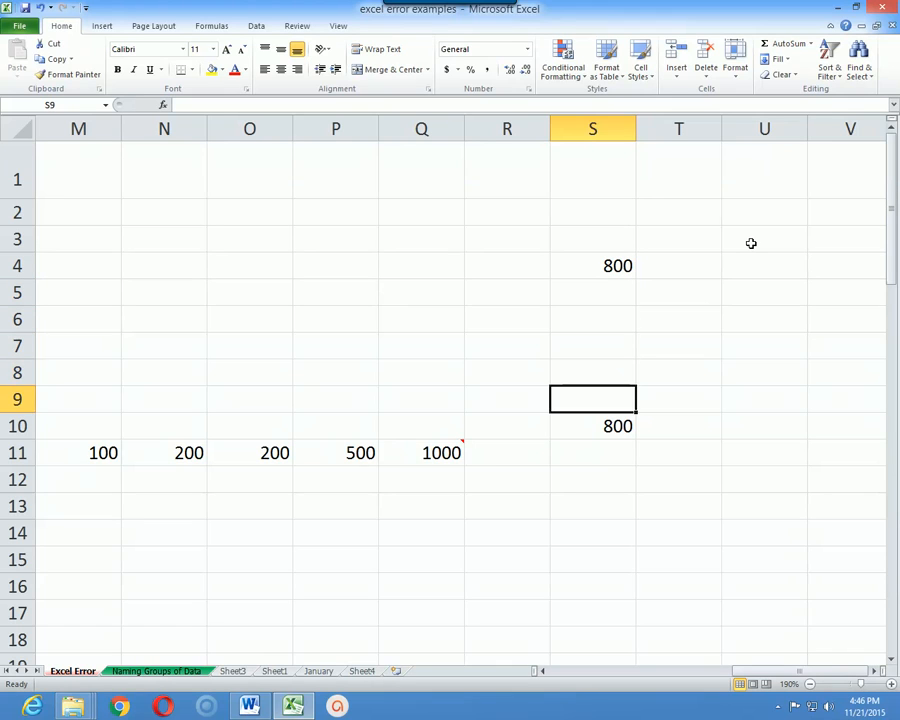
{"action": "key", "text": "Up"}
{"action": "key", "text": "Up"}
{"action": "key", "text": "Up"}
{"action": "key", "text": "Up"}
{"action": "key", "text": "Up"}
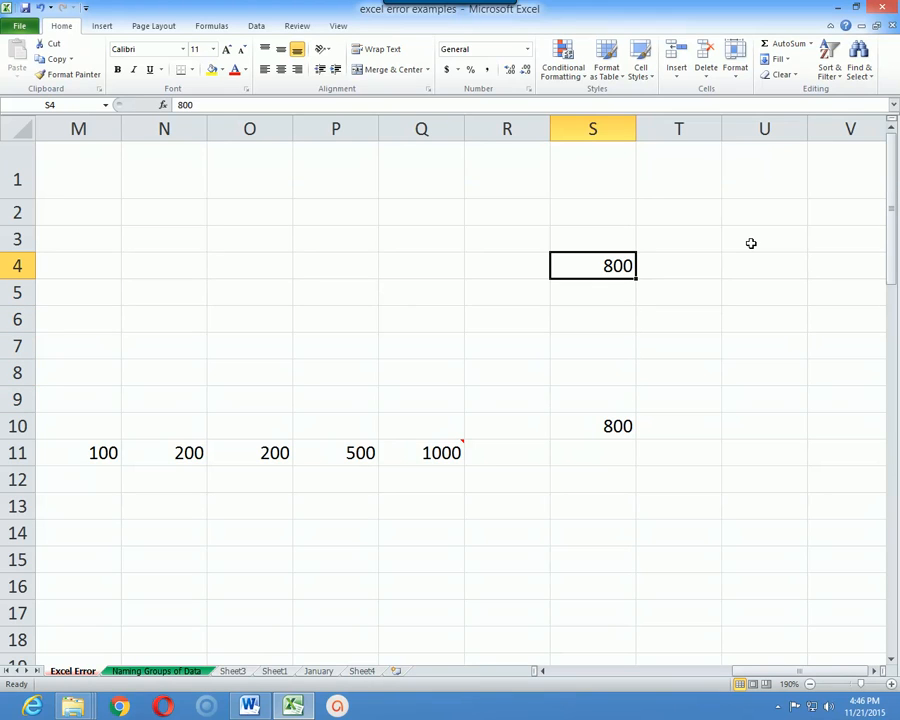
{"action": "type", "text": "Hasa"}
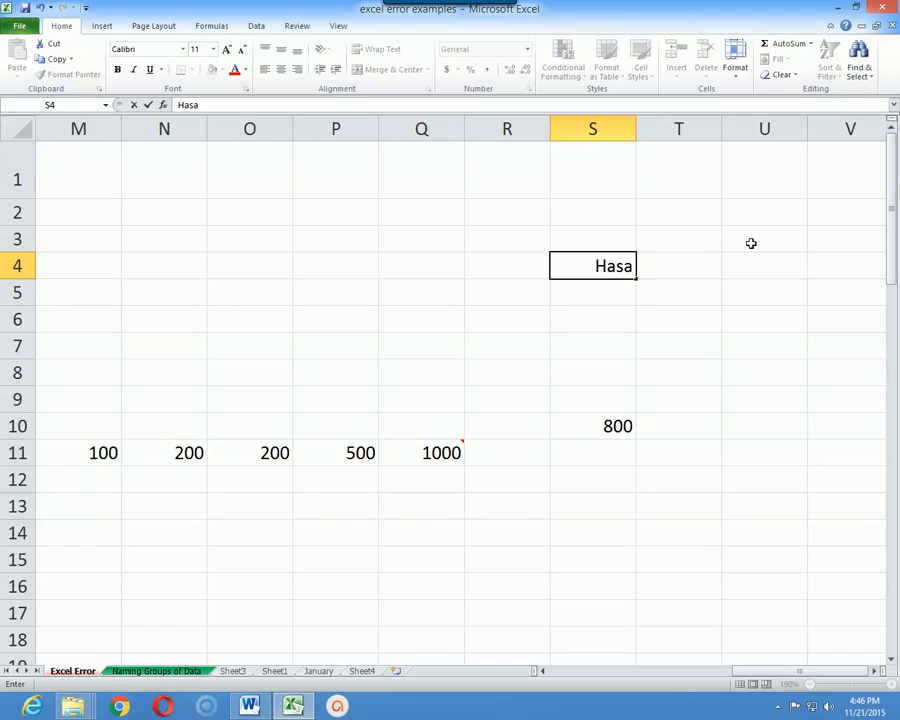
{"action": "type", "text": "n"}
{"action": "key", "text": "Return"}
{"action": "key", "text": "Down"}
{"action": "key", "text": "Down"}
{"action": "key", "text": "Down"}
{"action": "key", "text": "Down"}
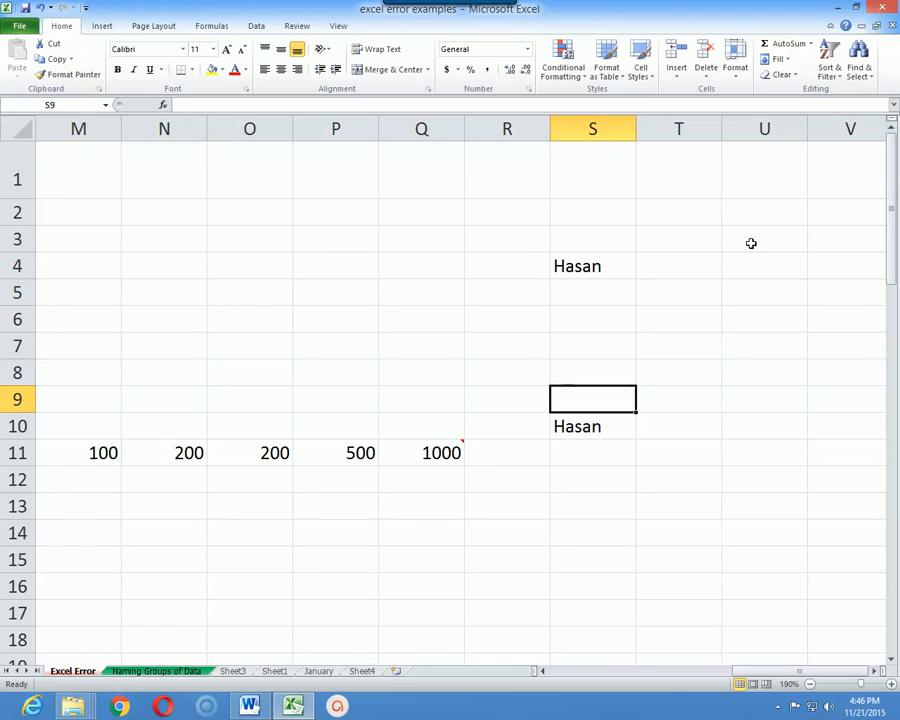
{"action": "key", "text": "Down"}
{"action": "key", "text": "Down"}
{"action": "key", "text": "Up"}
{"action": "key", "text": "Up"}
{"action": "key", "text": "Up"}
{"action": "key", "text": "Up"}
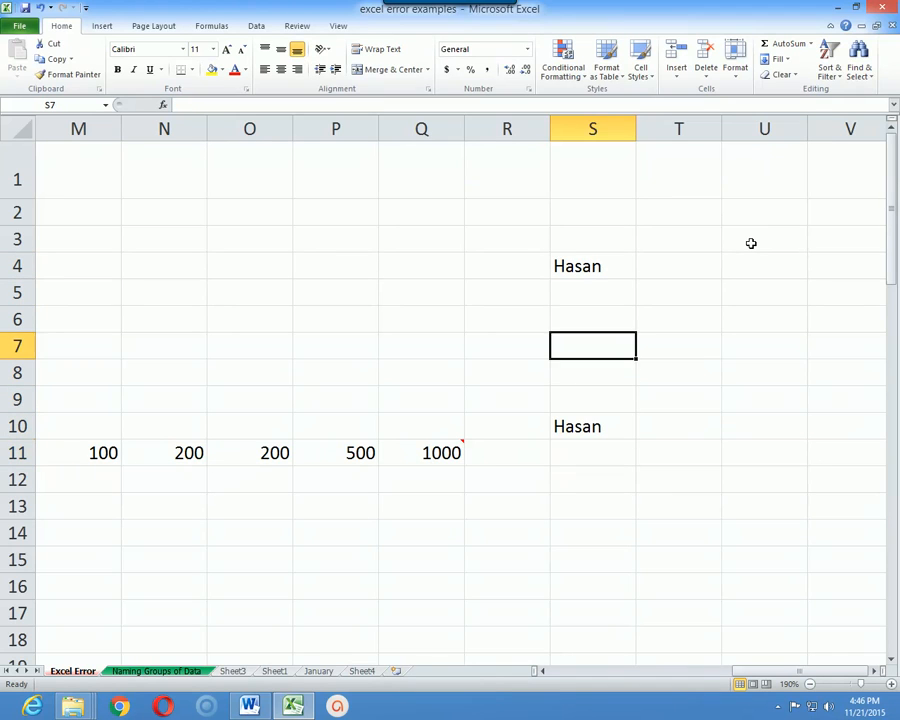
{"action": "key", "text": "Up"}
{"action": "key", "text": "Up"}
{"action": "key", "text": "Down"}
{"action": "key", "text": "Down"}
{"action": "key", "text": "Down"}
{"action": "key", "text": "Down"}
{"action": "key", "text": "Down"}
{"action": "key", "text": "Up"}
{"action": "key", "text": "Up"}
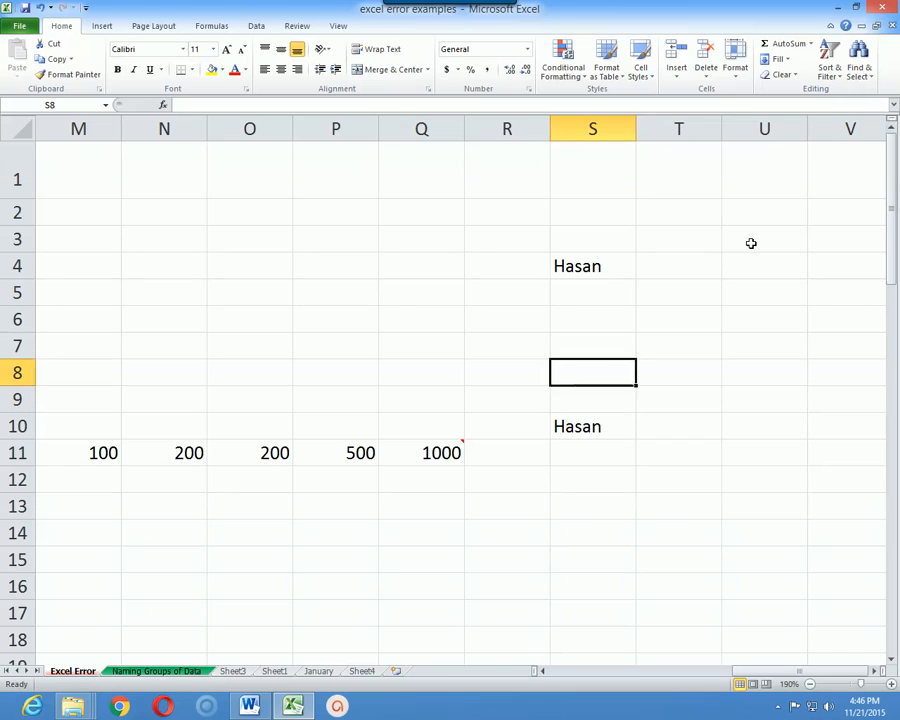
{"action": "key", "text": "Up"}
{"action": "key", "text": "Up"}
{"action": "key", "text": "Up"}
{"action": "key", "text": "Up"}
{"action": "key", "text": "Down"}
{"action": "key", "text": "Down"}
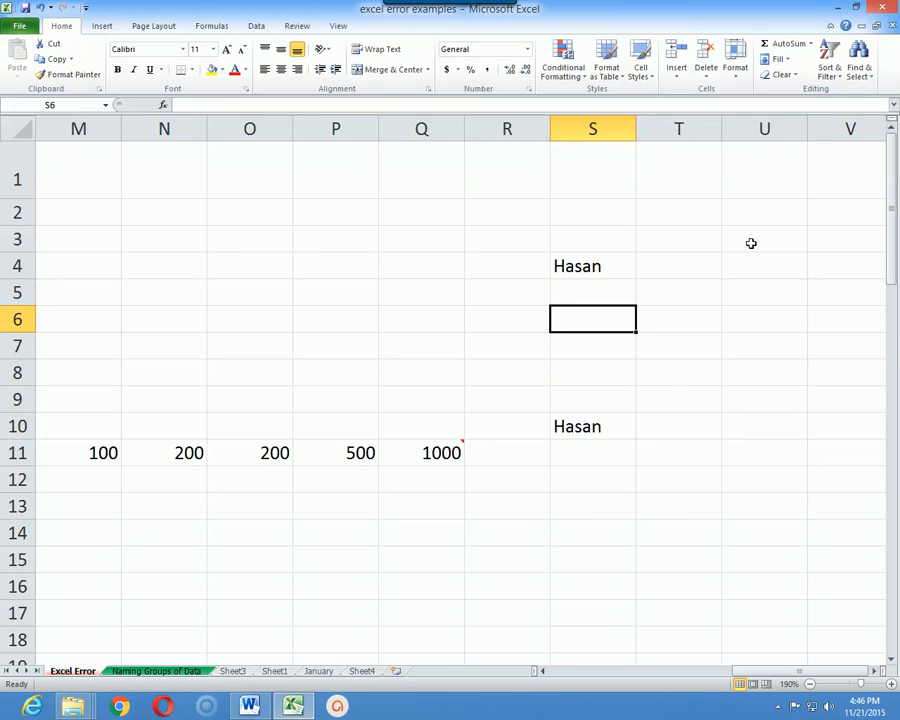
{"action": "key", "text": "Left"}
{"action": "key", "text": "Right"}
- Trace the dependents of the source cell S4
{"action": "left_click", "coordinate": [155, 27]}
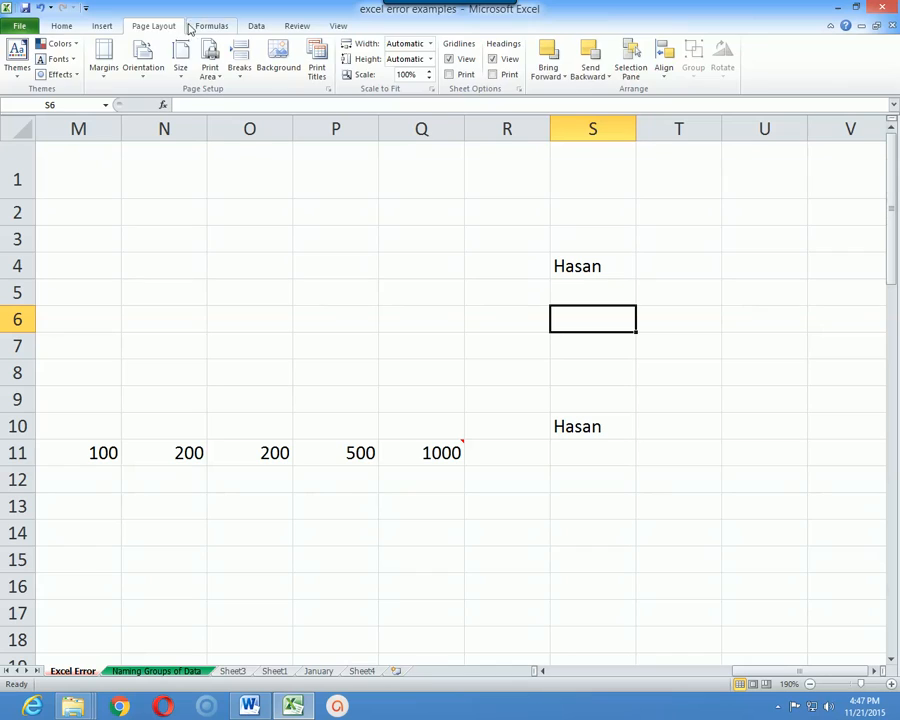
{"action": "left_click", "coordinate": [208, 26]}
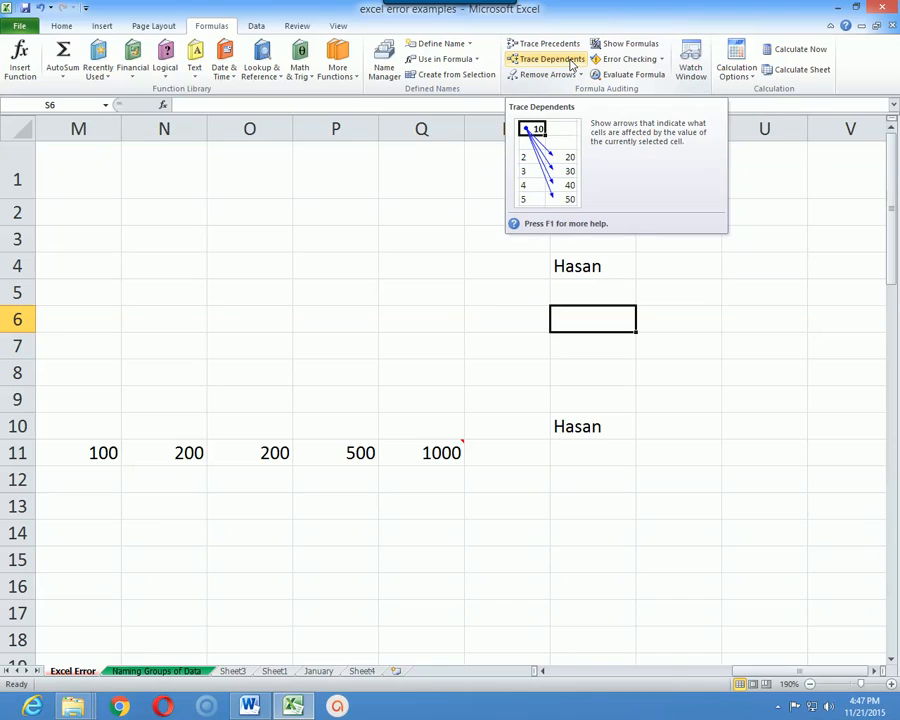
{"action": "left_click", "coordinate": [606, 261]}
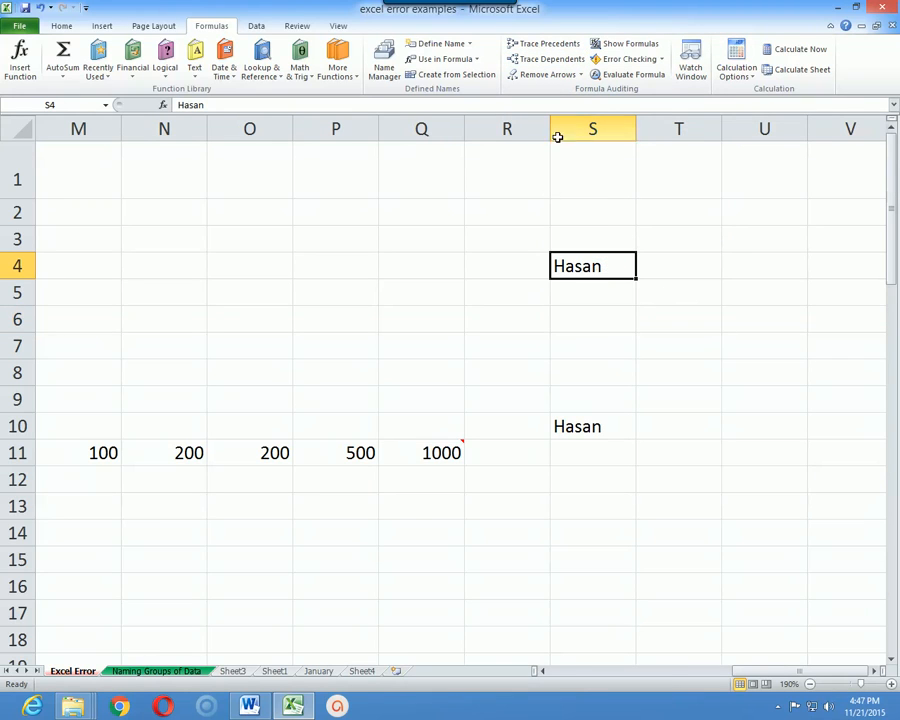
{"action": "left_click", "coordinate": [558, 62]}
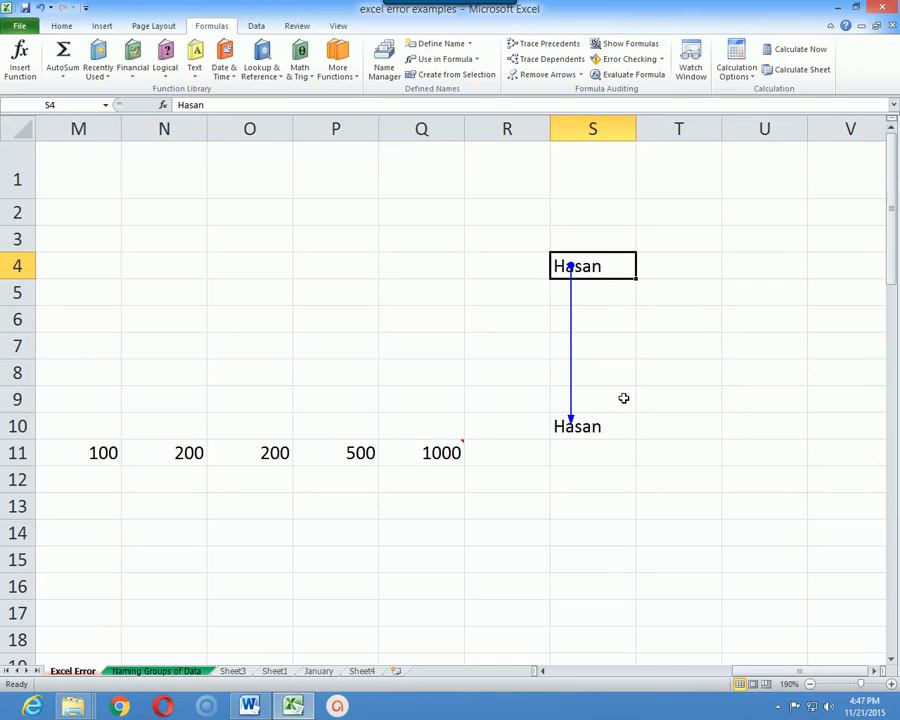
- Enter the numbers 100, 500 and 600 in R20, S20 and T20
{"action": "left_click", "coordinate": [764, 317]}
{"action": "scroll", "coordinate": [392, 323], "scroll_direction": "down", "scroll_amount": 4}
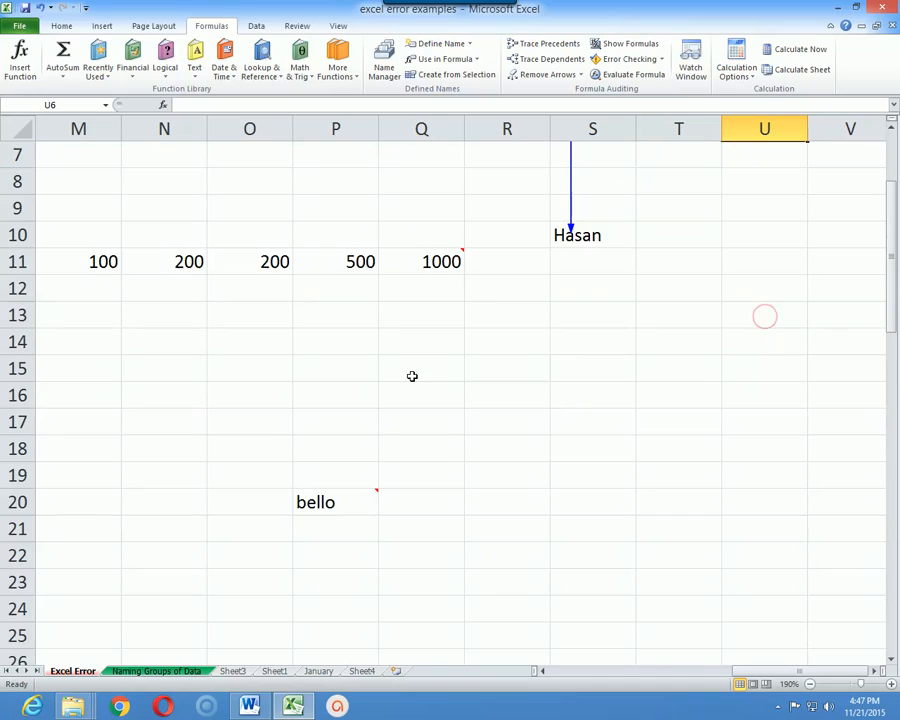
{"action": "left_click", "coordinate": [474, 346]}
{"action": "type", "text": "100"}
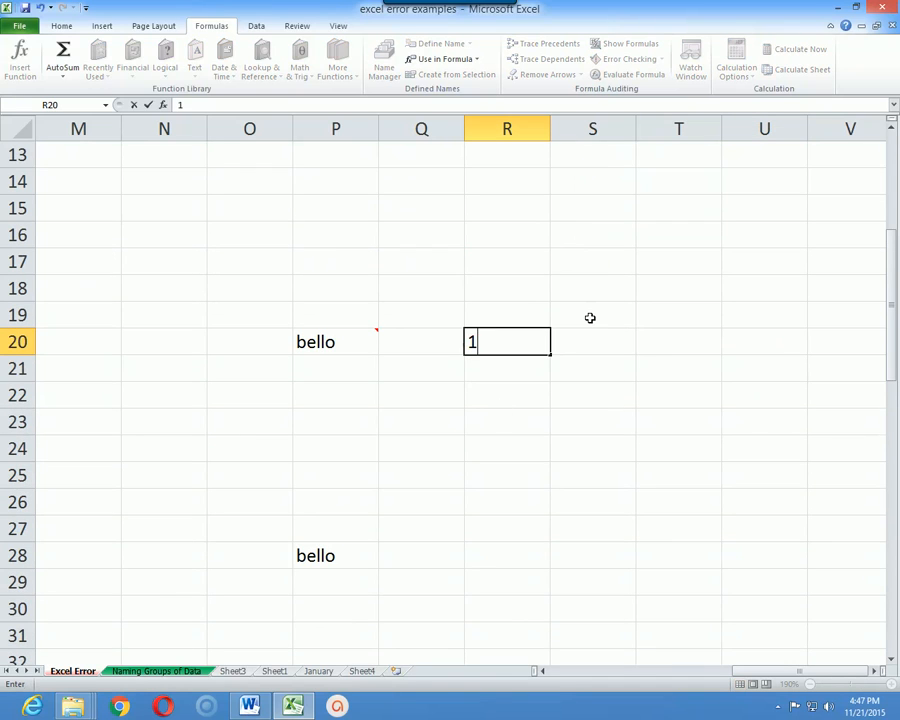
{"action": "key", "text": "Tab"}
{"action": "type", "text": "500"}
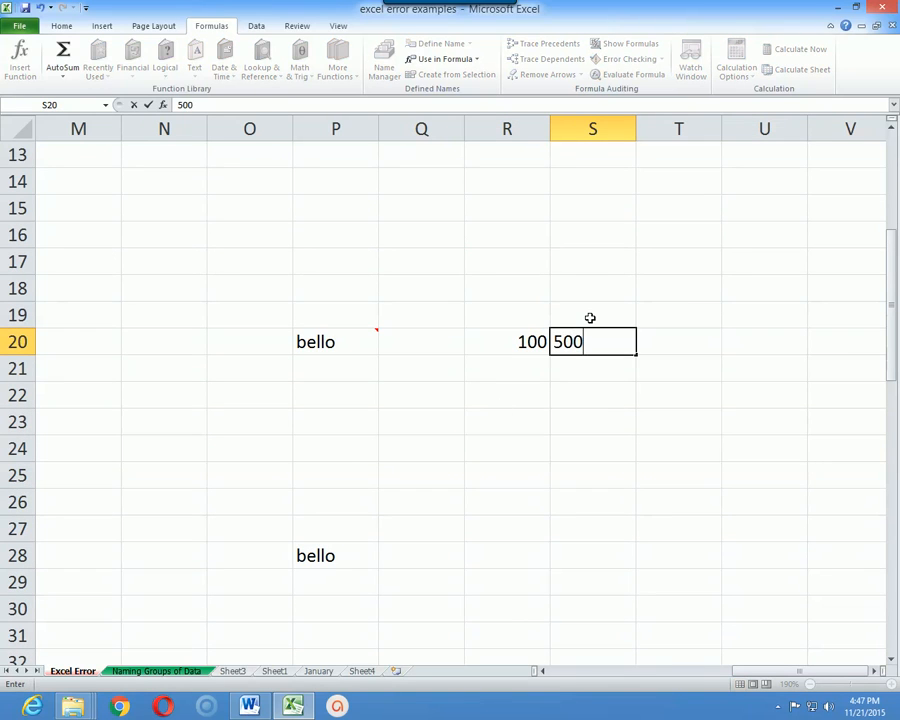
{"action": "key", "text": "Tab"}
{"action": "type", "text": "600"}
{"action": "key", "text": "Down"}
- Add the three numbers in T26 with the formula =R20+S20+T20 and reselect that cell
{"action": "key", "text": "Down"}
{"action": "key", "text": "Down"}
{"action": "key", "text": "Down"}
{"action": "key", "text": "Down"}
{"action": "key", "text": "Down"}
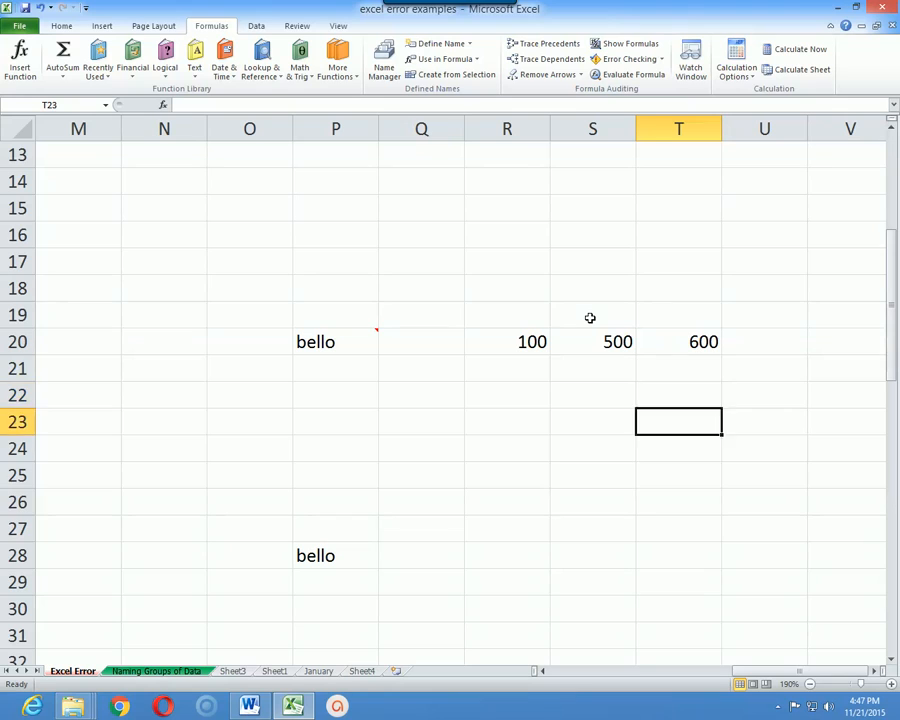
{"action": "type", "text": "="}
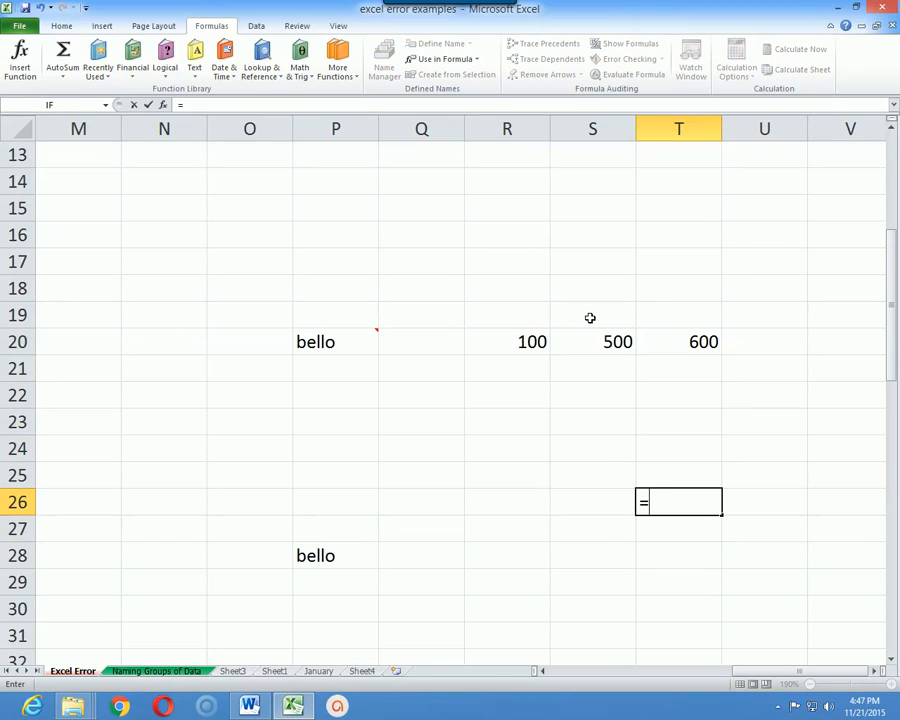
{"action": "left_click", "coordinate": [516, 333]}
{"action": "type", "text": "+"}
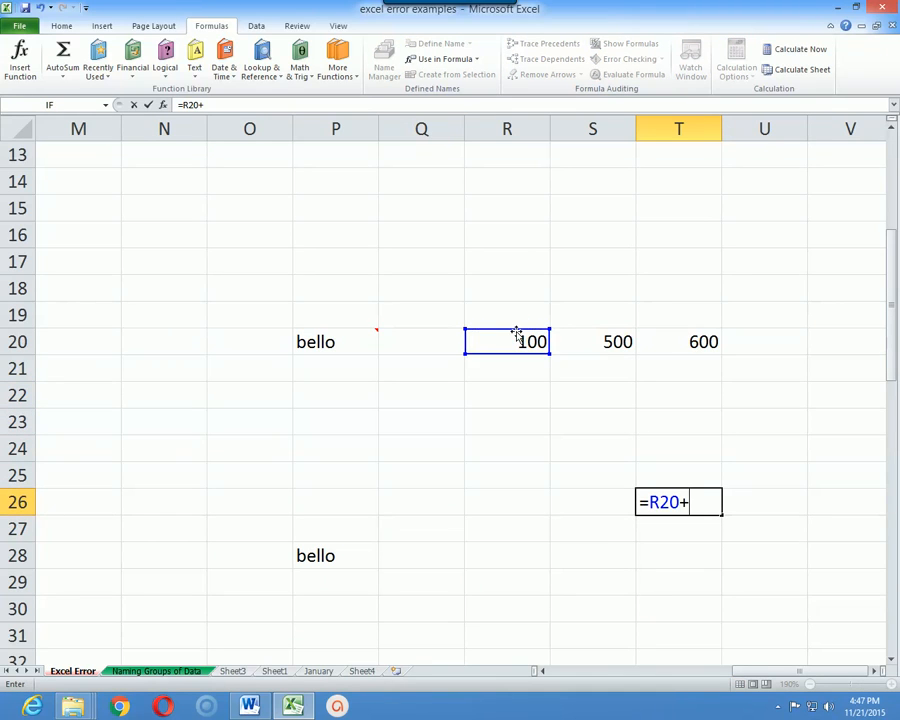
{"action": "left_click", "coordinate": [582, 333]}
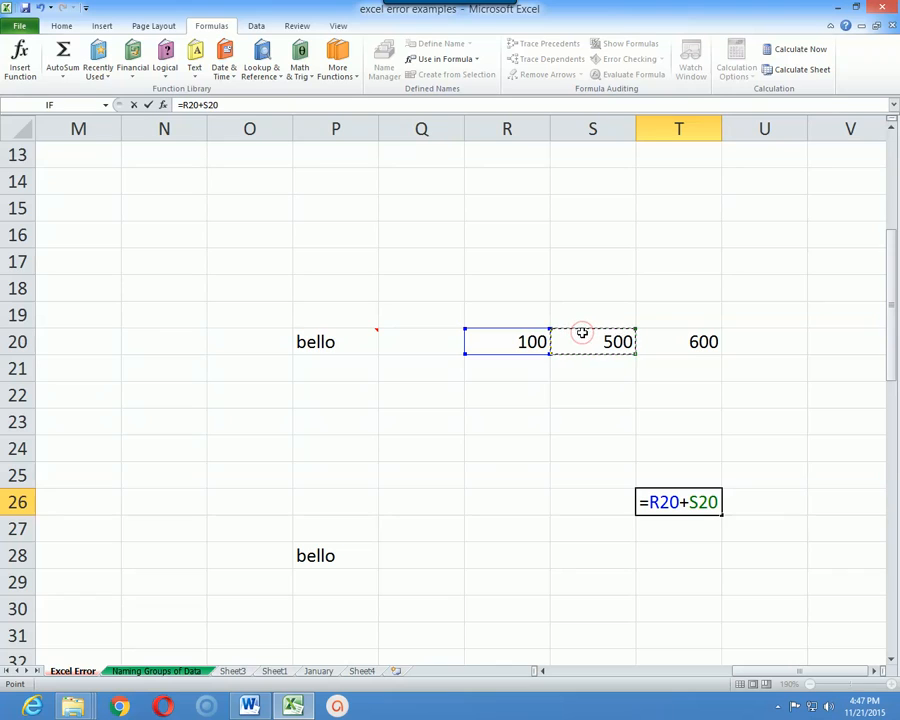
{"action": "type", "text": "+"}
{"action": "left_click", "coordinate": [688, 345]}
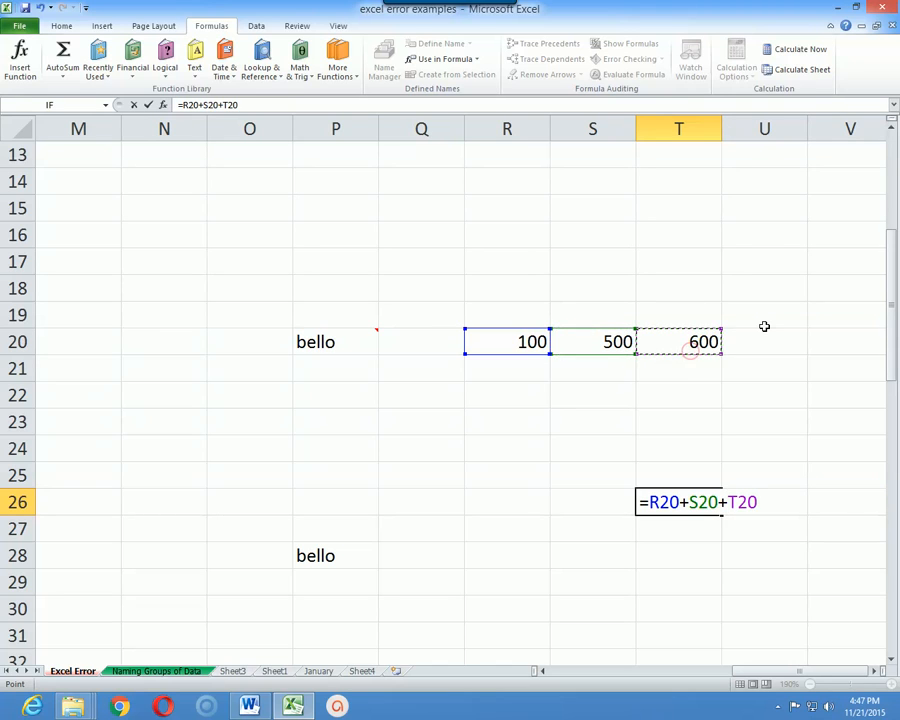
{"action": "key", "text": "Return"}
{"action": "key", "text": "Up"}
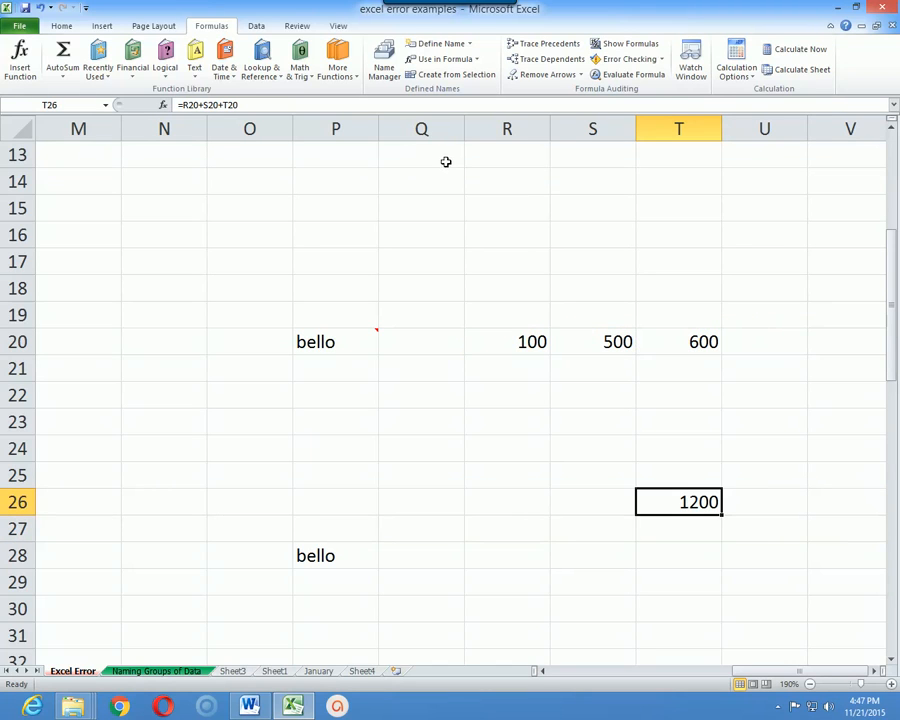
- Try to trace the dependents of the sum formula in T26
{"action": "left_click", "coordinate": [546, 58]}
{"action": "left_click", "coordinate": [458, 390]}
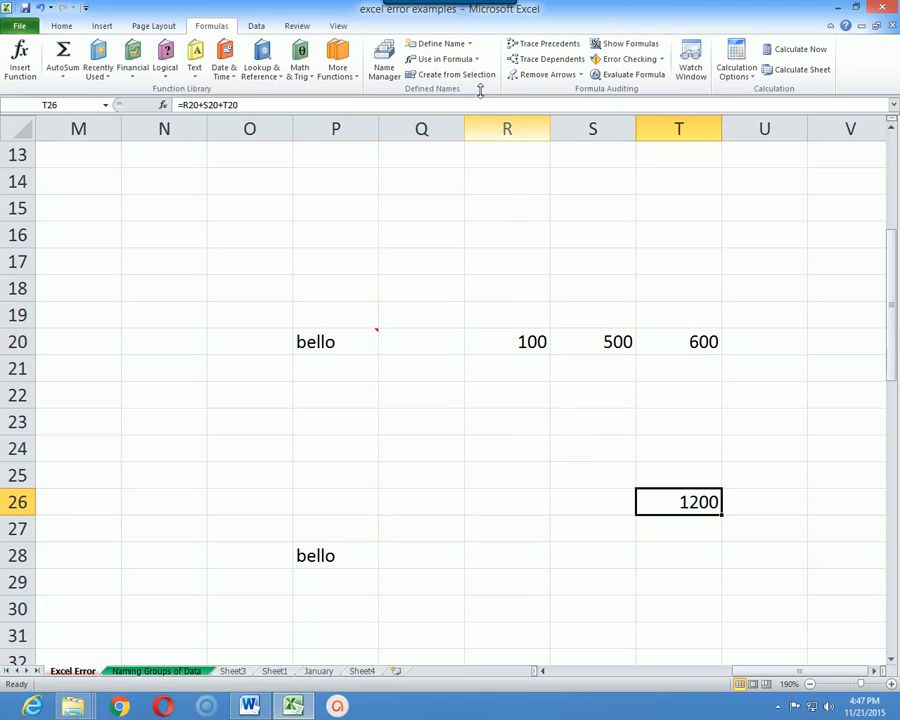
{"action": "left_click", "coordinate": [558, 62]}
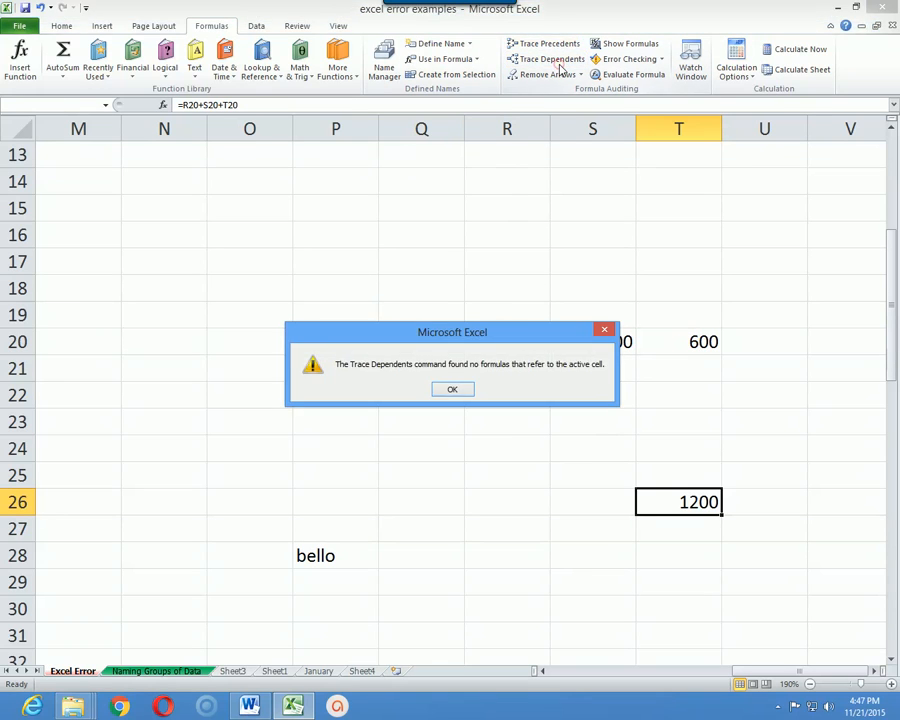
{"action": "left_click", "coordinate": [457, 390]}
- Trace the precedents of the sum in T26, and remove all tracer arrows from the sheet
{"action": "left_click", "coordinate": [546, 44]}
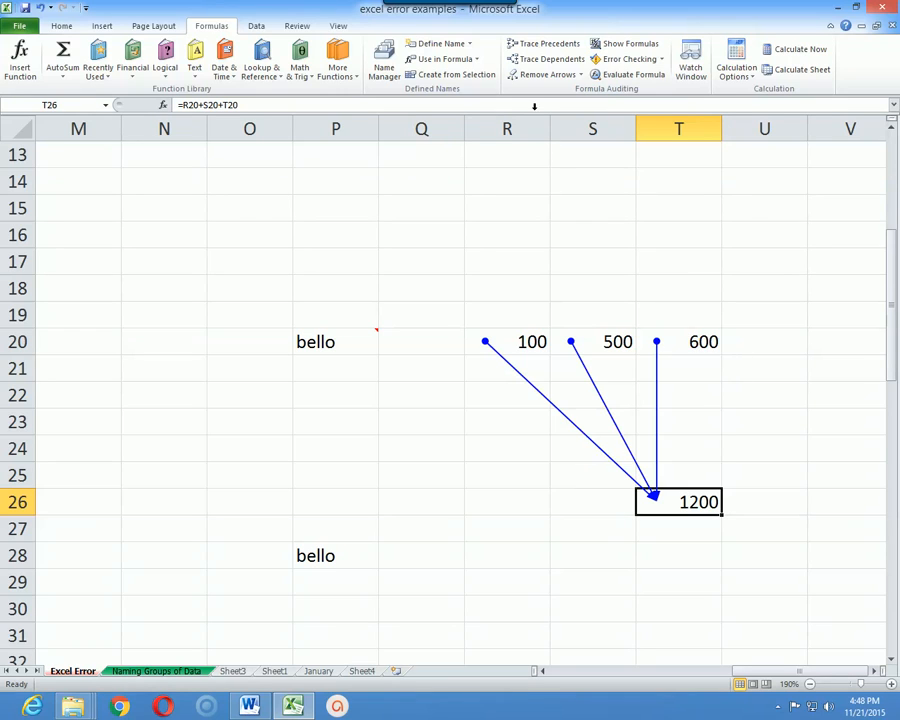
{"action": "left_click", "coordinate": [582, 77]}
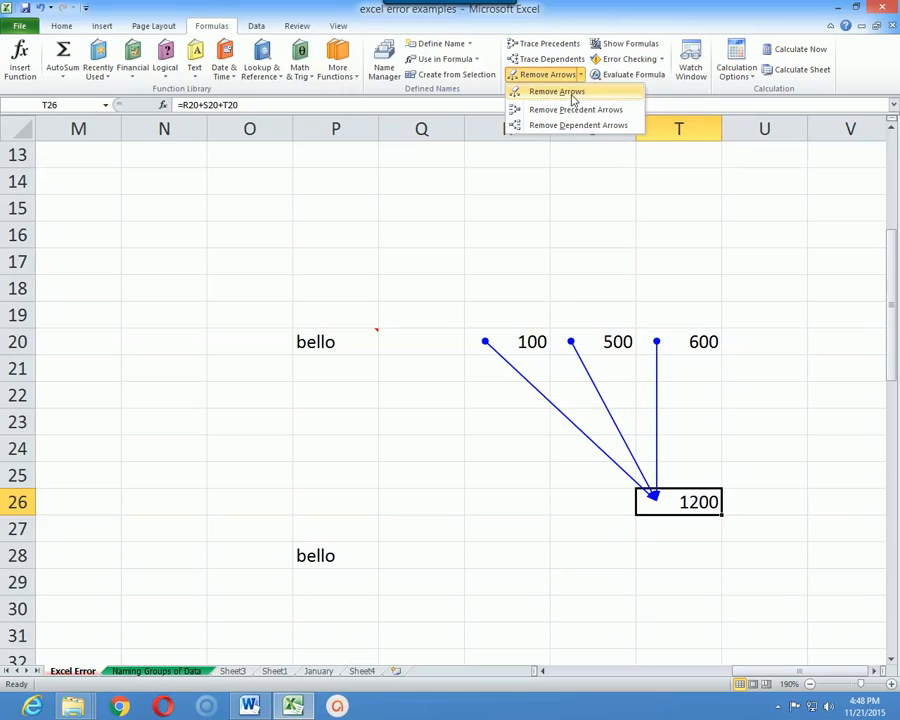
{"action": "left_click", "coordinate": [557, 92]}
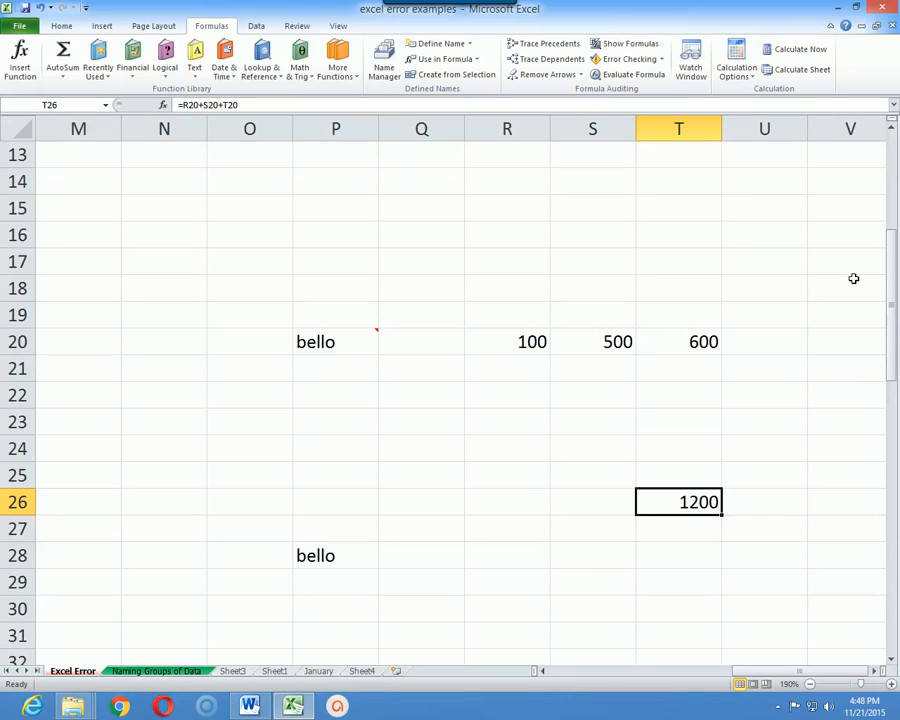
{"action": "left_click", "coordinate": [778, 706]}
{"action": "left_click", "coordinate": [777, 613]}
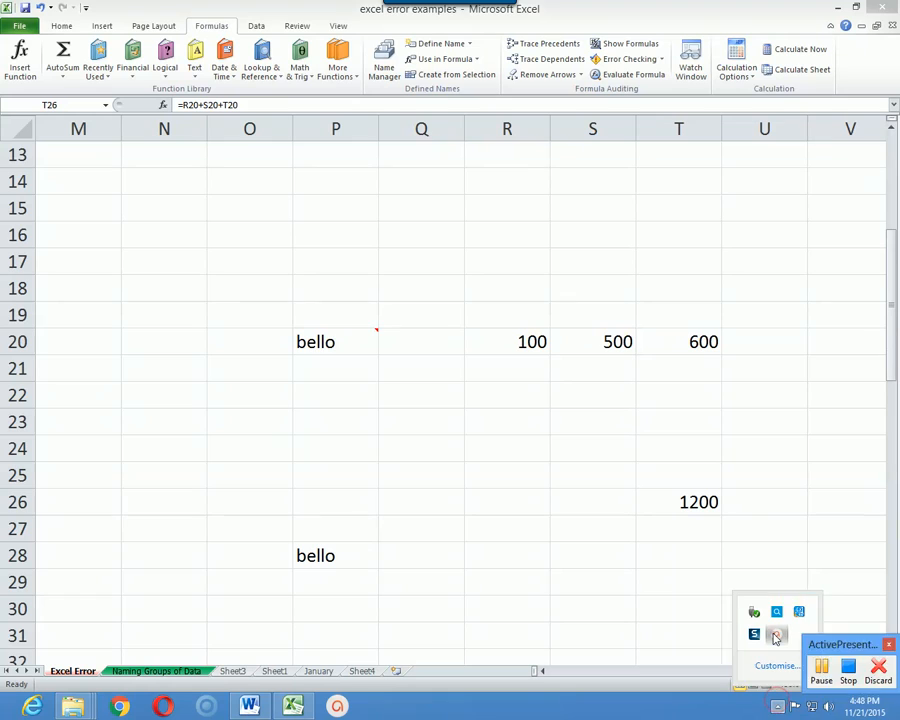
{"action": "left_click", "coordinate": [818, 678]}
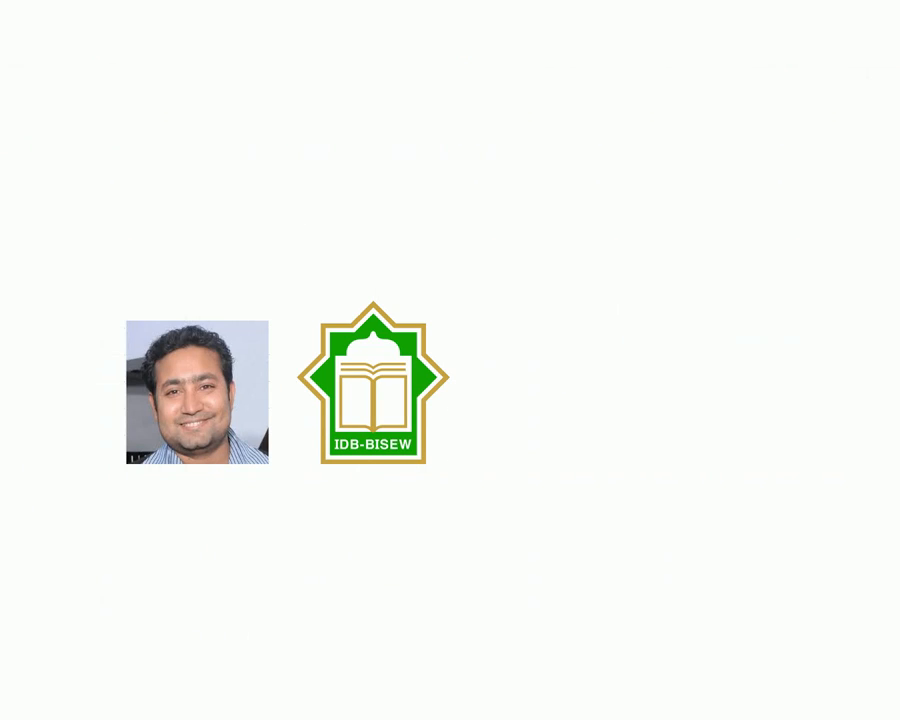